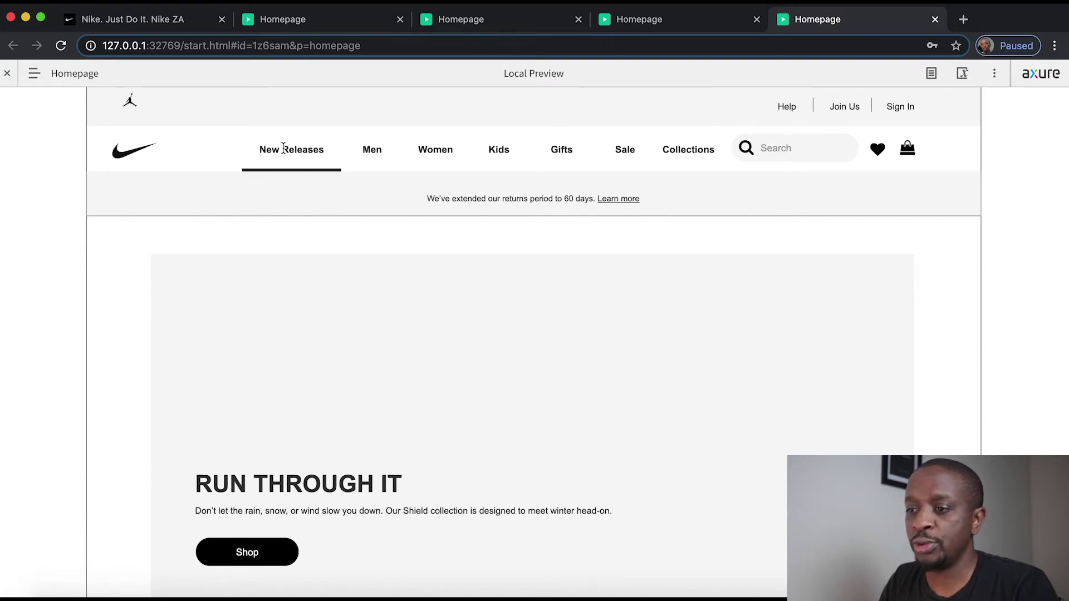
Step: Show the live Nike ZA homepage with its sign-in popup closed
key(super+1)
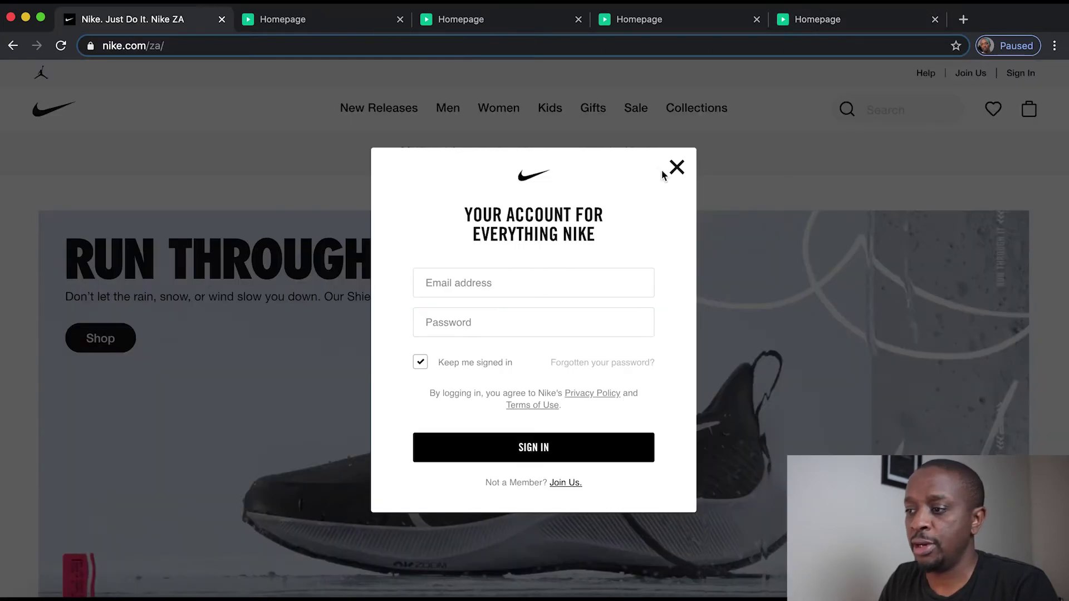
click(679, 173)
mouse_move(359, 119)
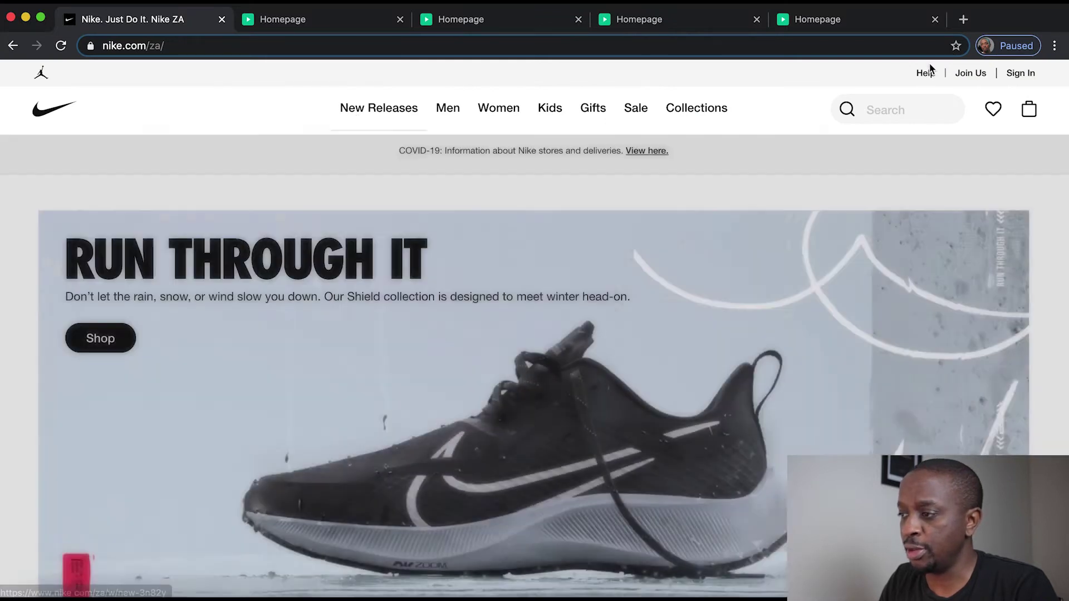
Step: Study the New Releases and other nav mega-menus before returning to the Axure project
mouse_move(926, 75)
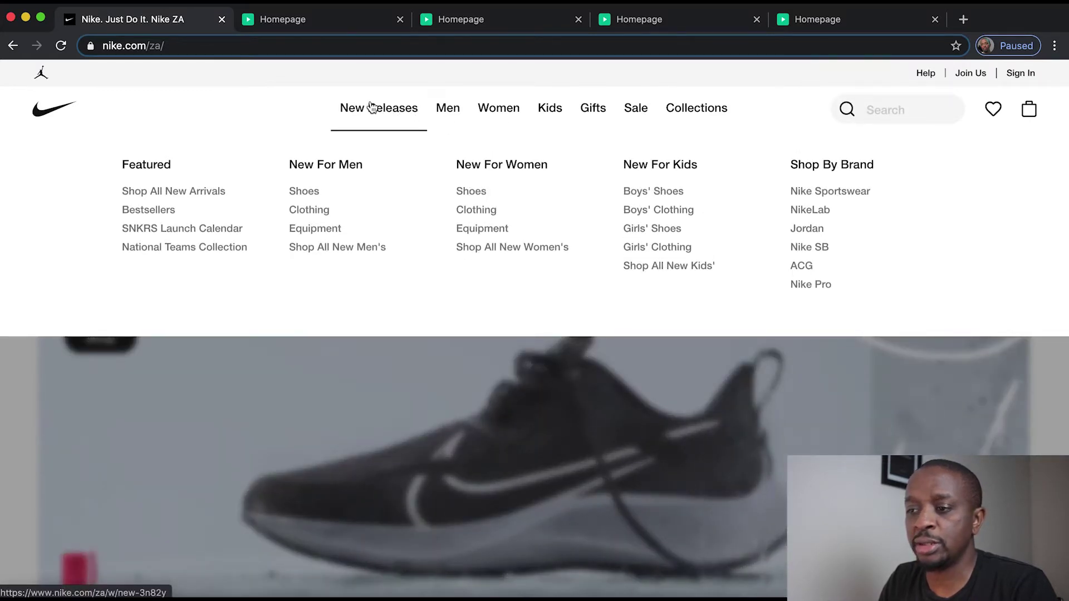
mouse_move(692, 120)
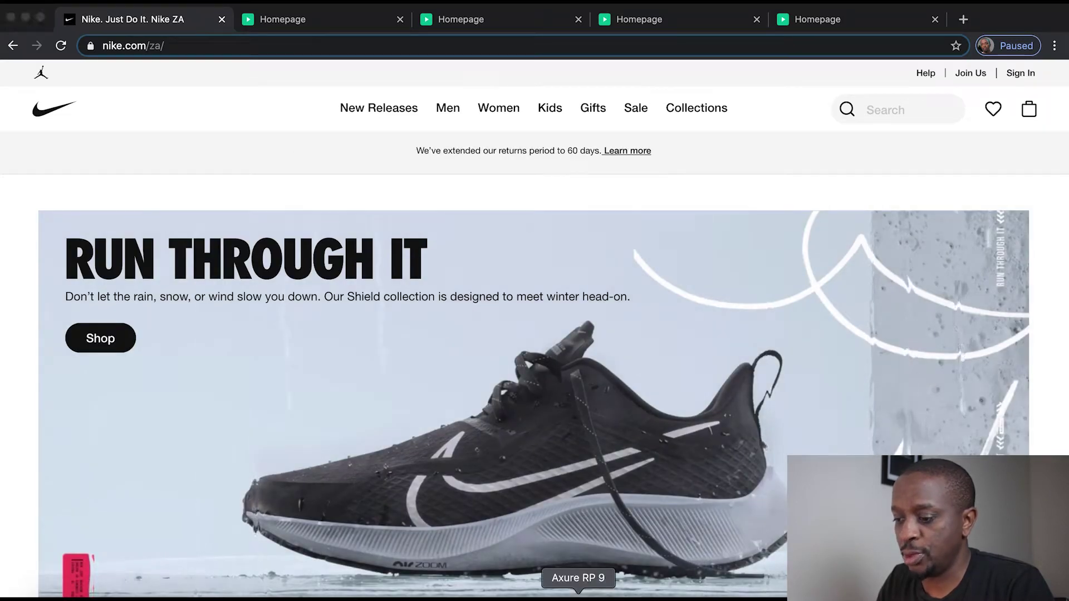
click(578, 596)
Step: Drop a Box 1 rectangle onto the canvas beside the homepage header
scroll(591, 365, down, 5)
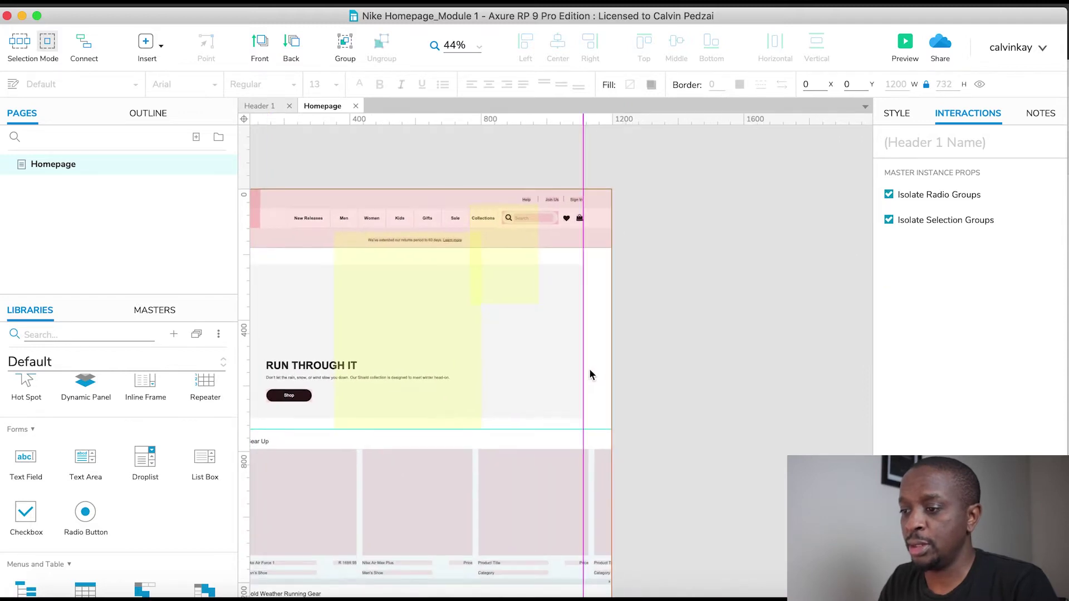
scroll(591, 373, down, 2)
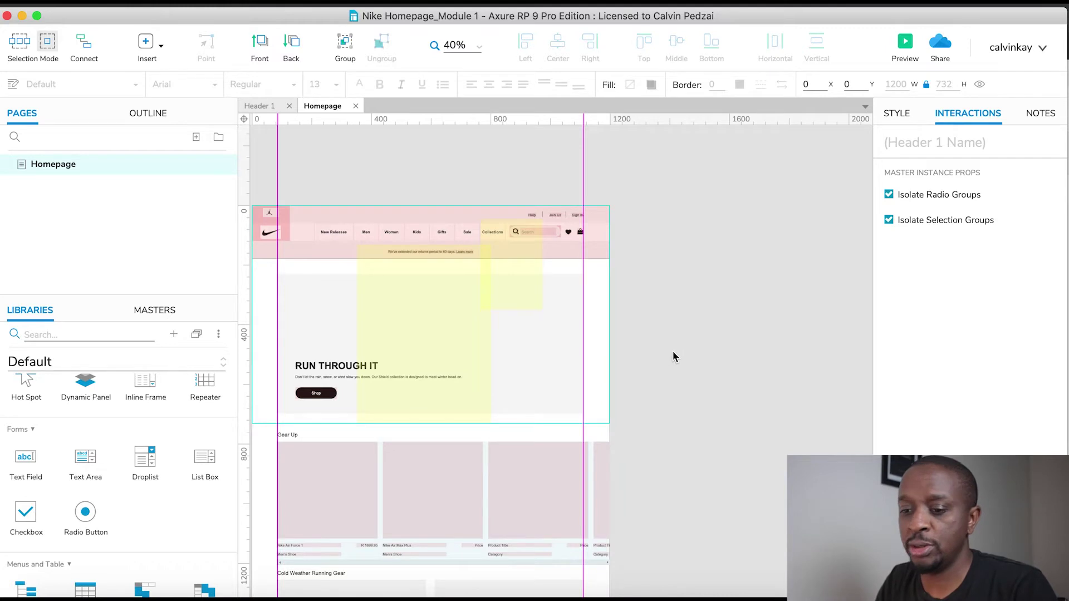
scroll(236, 502, up, 3)
scroll(234, 501, up, 3)
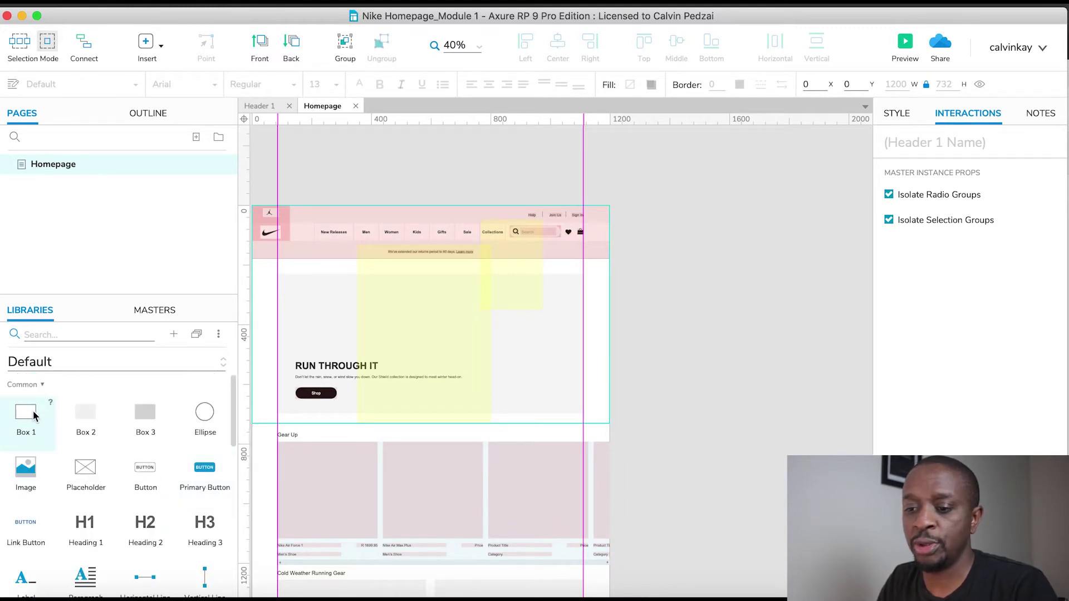
drag(30, 415, 651, 280)
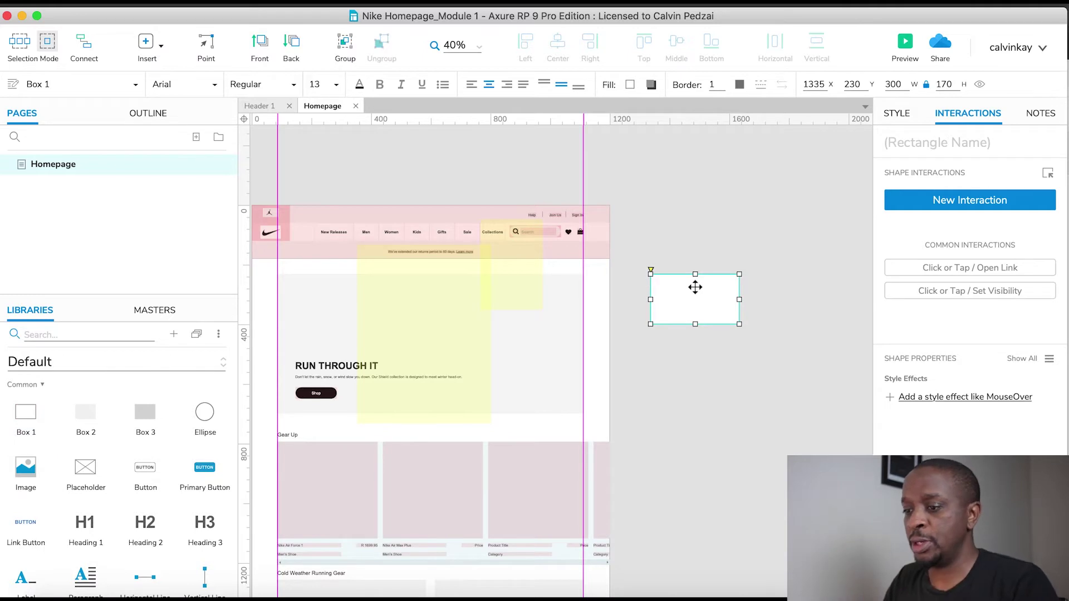
scroll(695, 287, down, 3)
drag(678, 287, 661, 268)
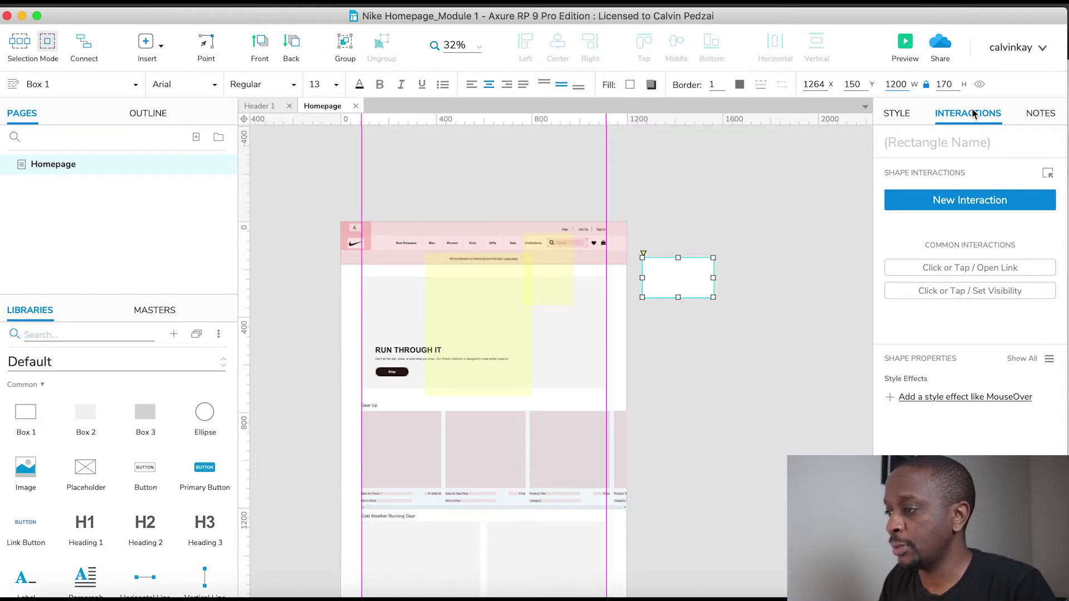
Step: Resize the rectangle to 1200 wide and 389 high
click(926, 85)
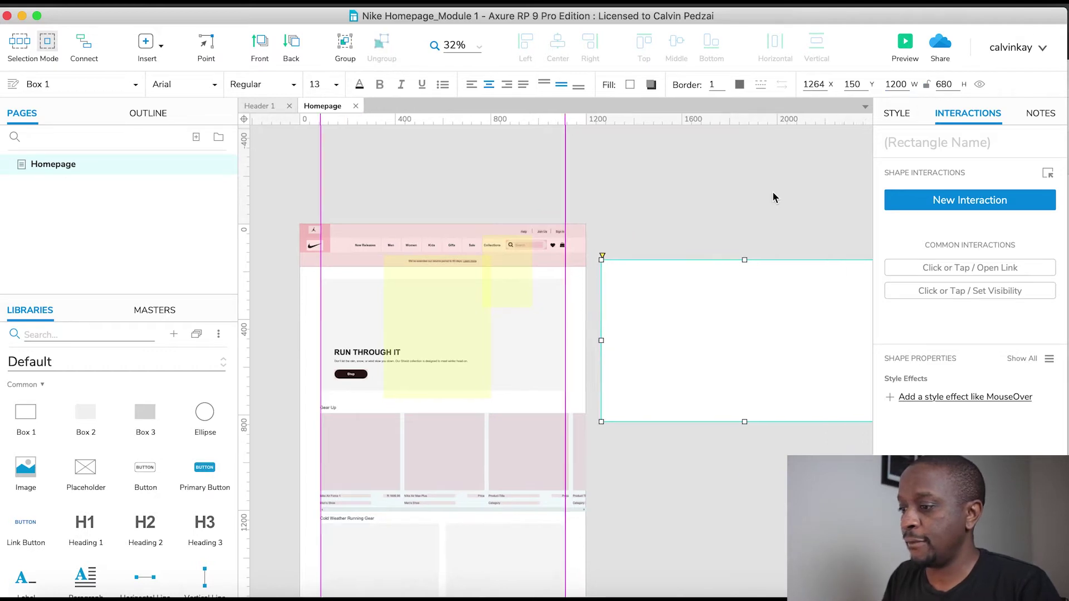
scroll(774, 198, right, 5)
scroll(773, 198, left, 3)
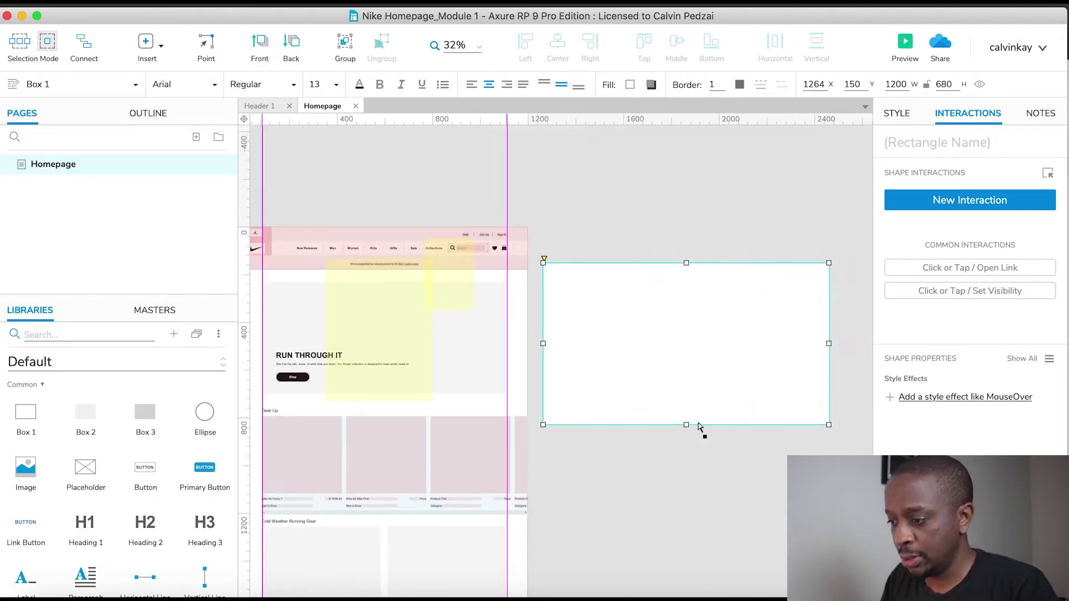
drag(687, 425, 680, 355)
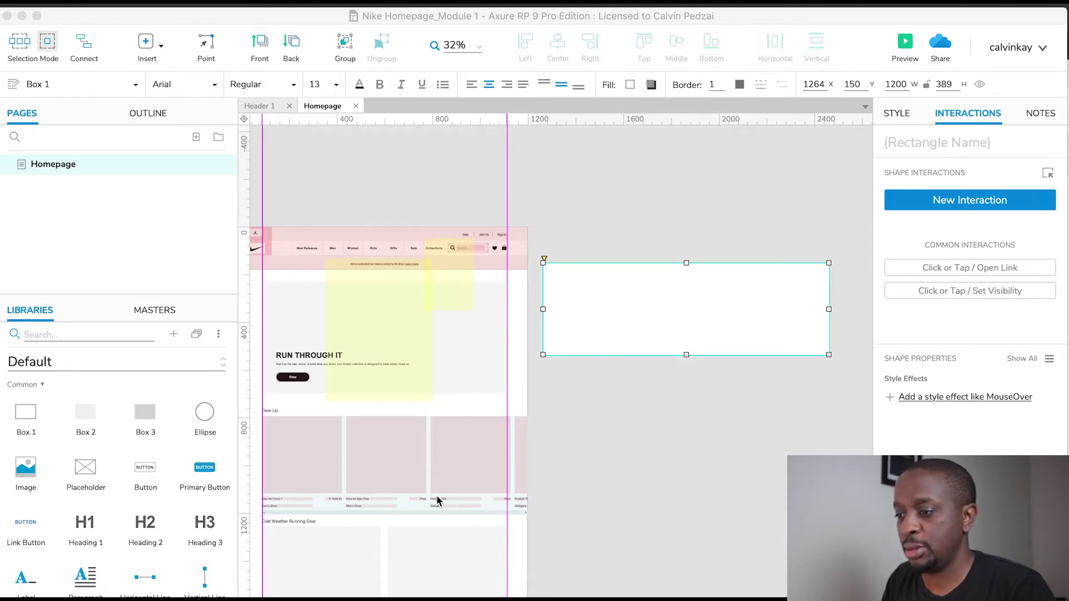
click(599, 299)
Step: Paste the New Releases link labels and fit them inside the white rectangle
key(ctrl+v)
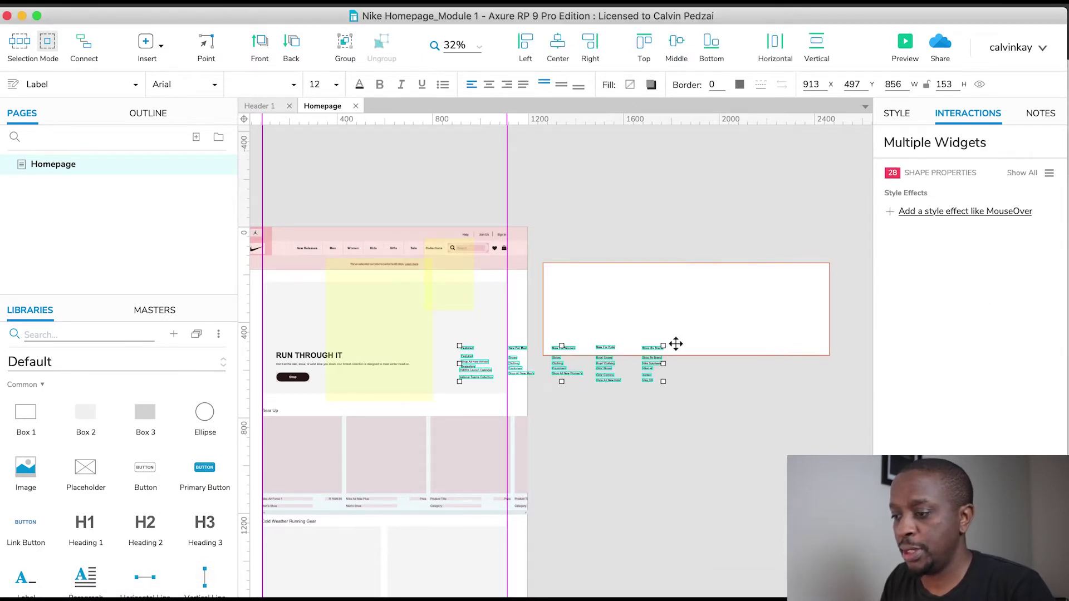
drag(555, 359, 669, 304)
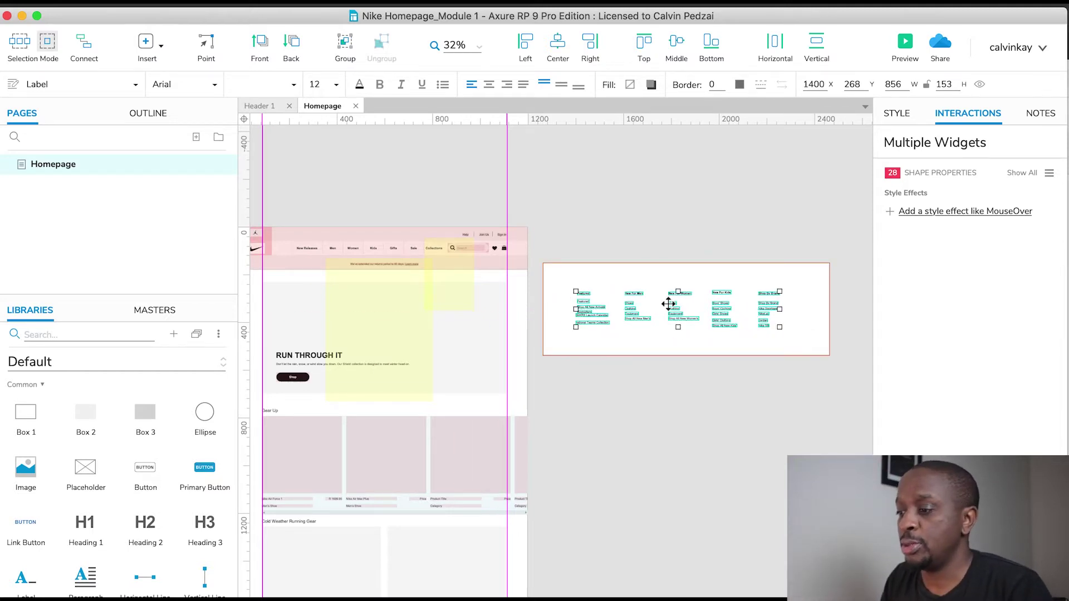
scroll(639, 355, up, 5)
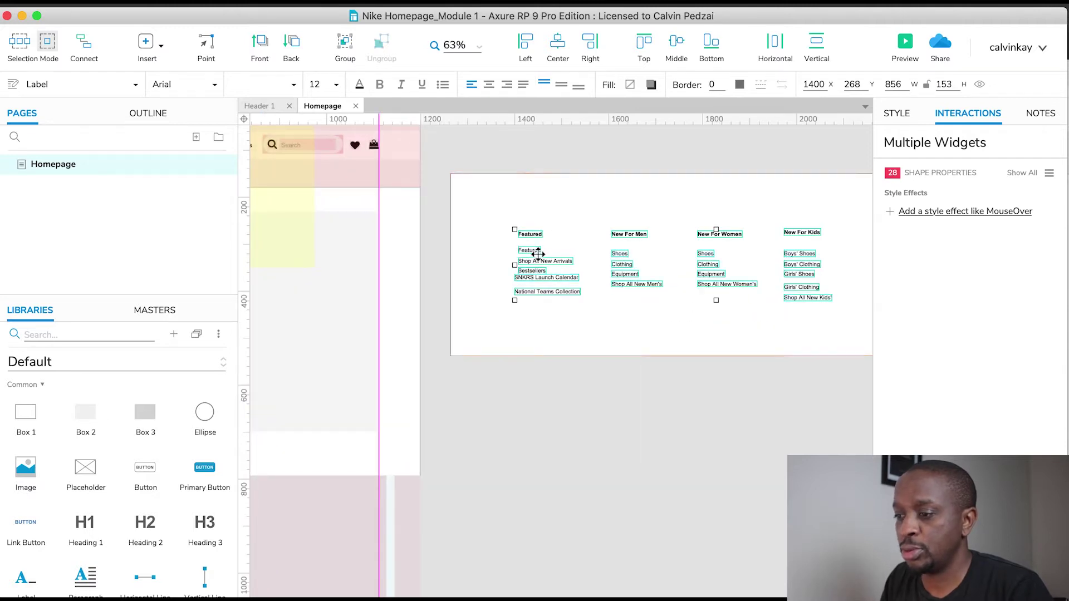
drag(533, 251, 532, 233)
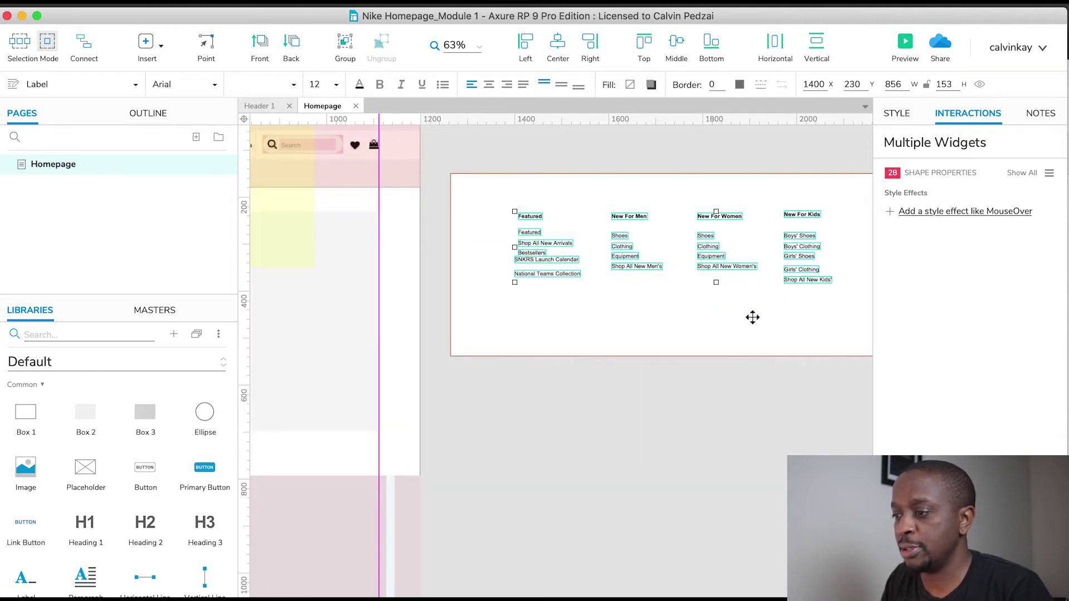
Step: Trim the container to 296 high and add a blank copy below it
click(760, 326)
drag(733, 357, 732, 314)
scroll(695, 365, down, 2)
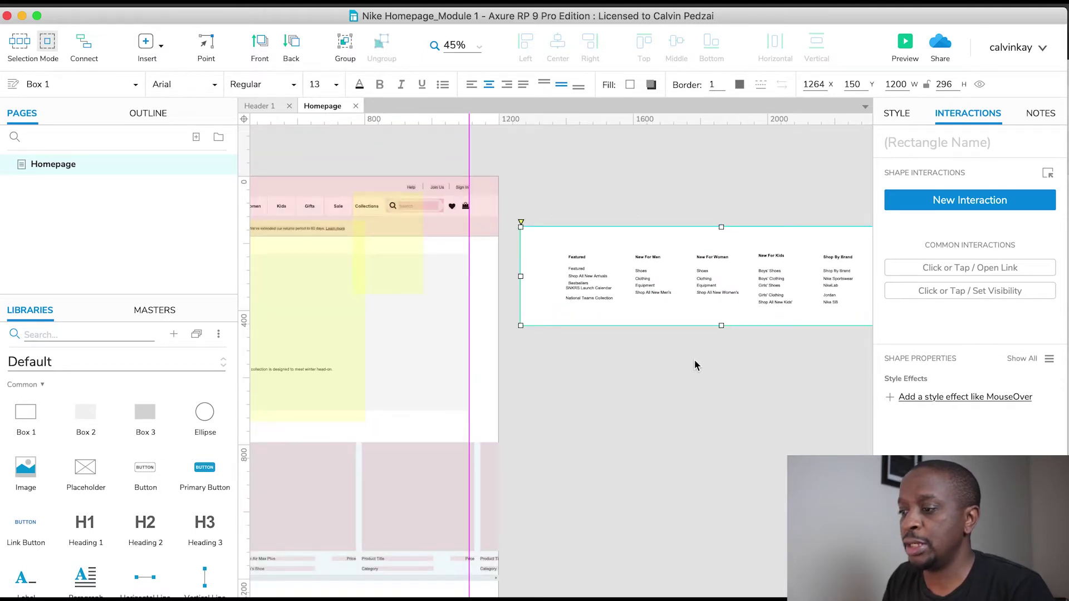
scroll(695, 365, right, 2)
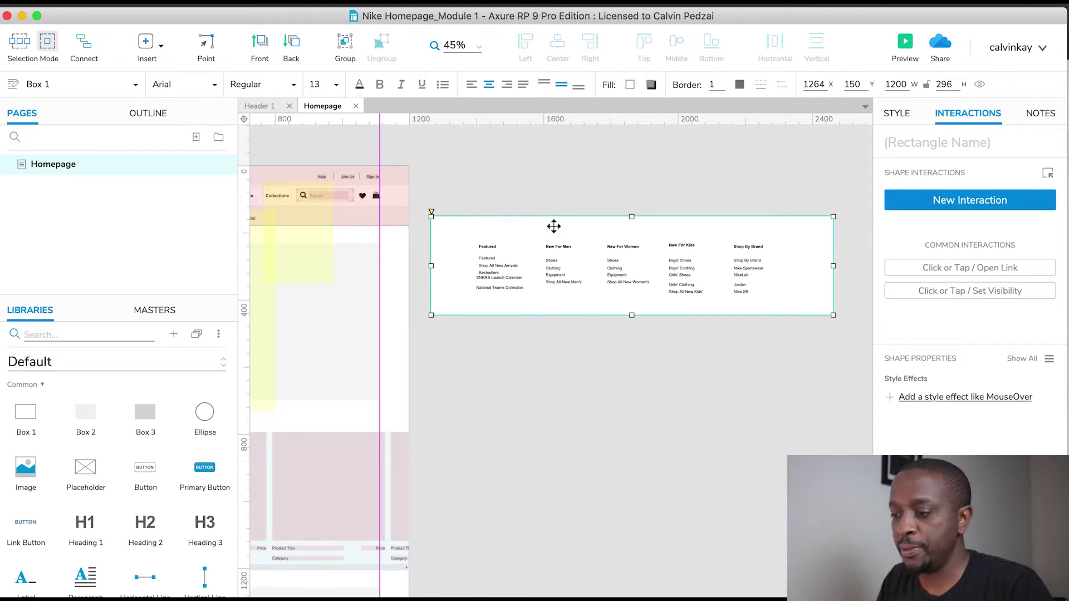
drag(553, 226, 555, 360)
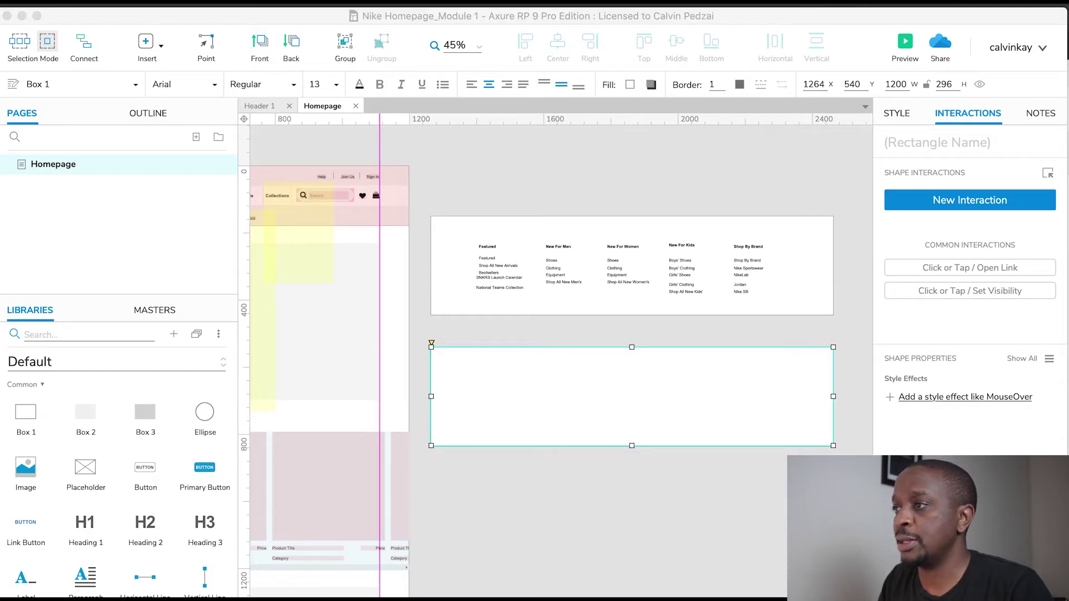
Step: Stretch the copied box taller and fill it with the Men's menu link labels
click(659, 419)
drag(631, 347, 629, 330)
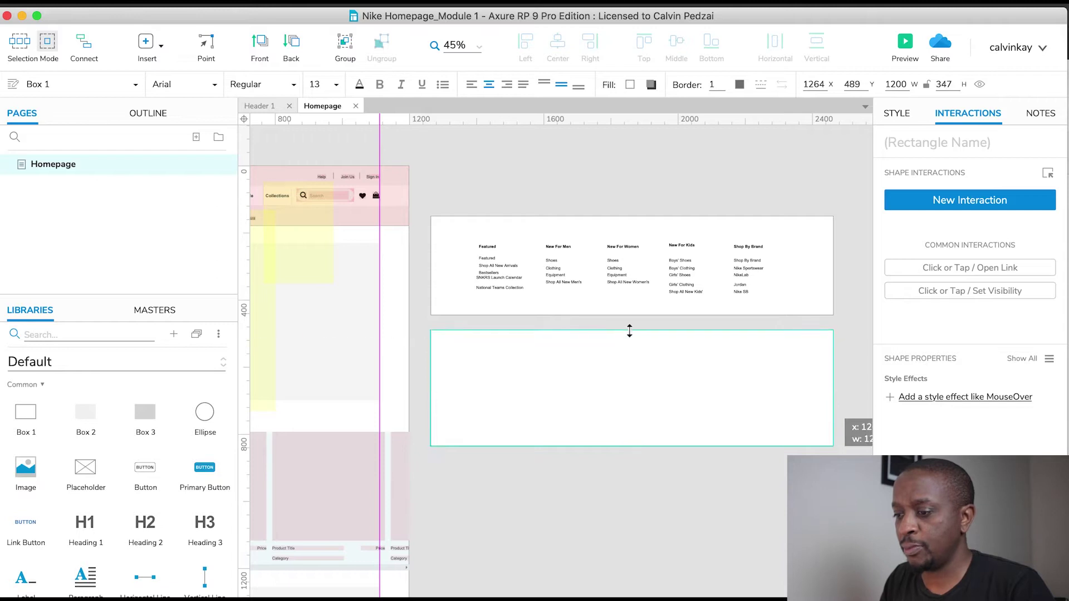
drag(631, 445, 639, 539)
key(super+v)
drag(560, 338, 623, 400)
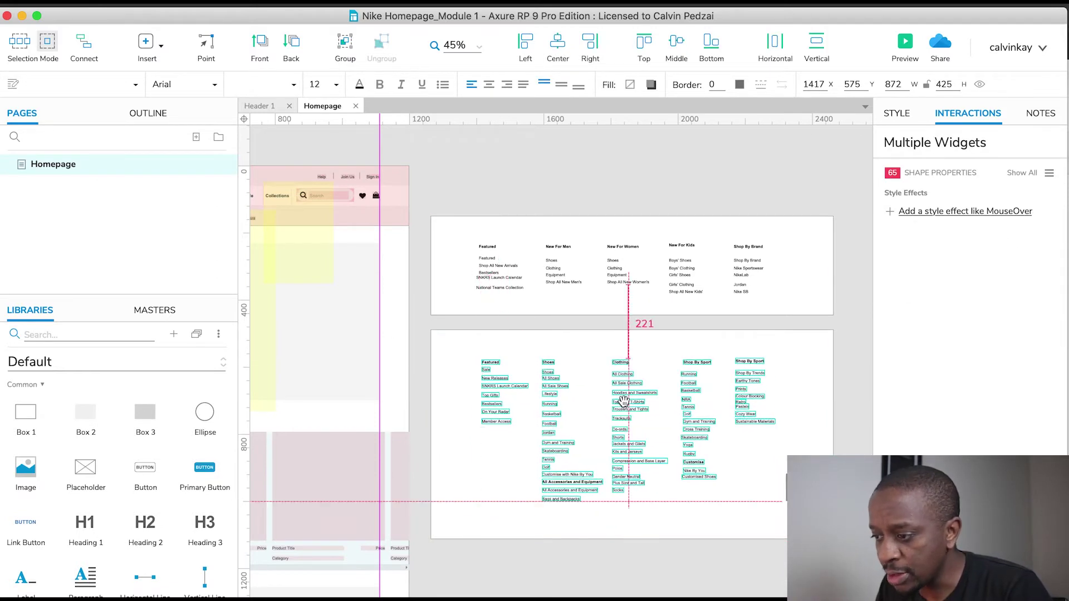
click(840, 382)
click(631, 539)
click(776, 565)
scroll(775, 565, down, 5)
Step: Duplicate a menu box further down and place the Women's menu link columns in it
click(785, 160)
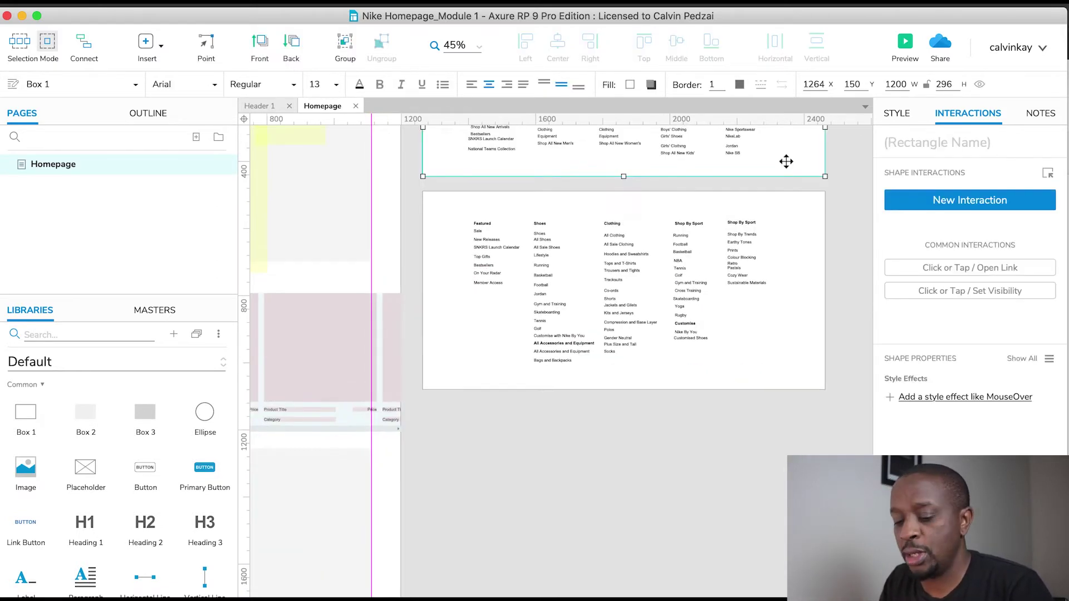
drag(785, 160, 785, 484)
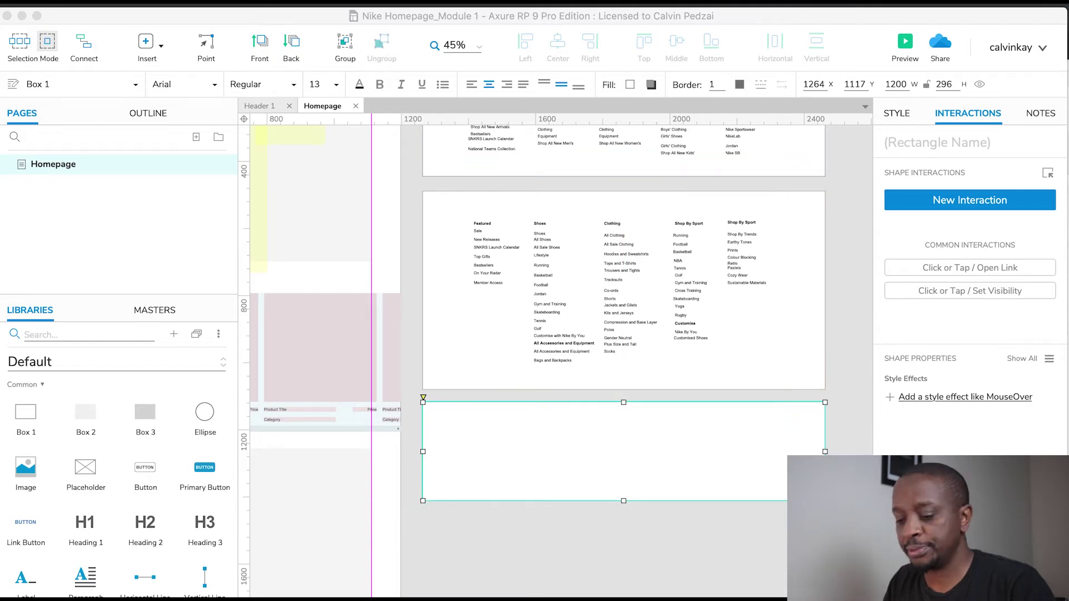
click(596, 427)
scroll(596, 427, down, 3)
drag(624, 345, 627, 490)
key(super+v)
drag(490, 327, 551, 306)
Step: Shorten the third box to 634 high and place the Kids' menu link labels
click(626, 479)
drag(626, 489, 627, 456)
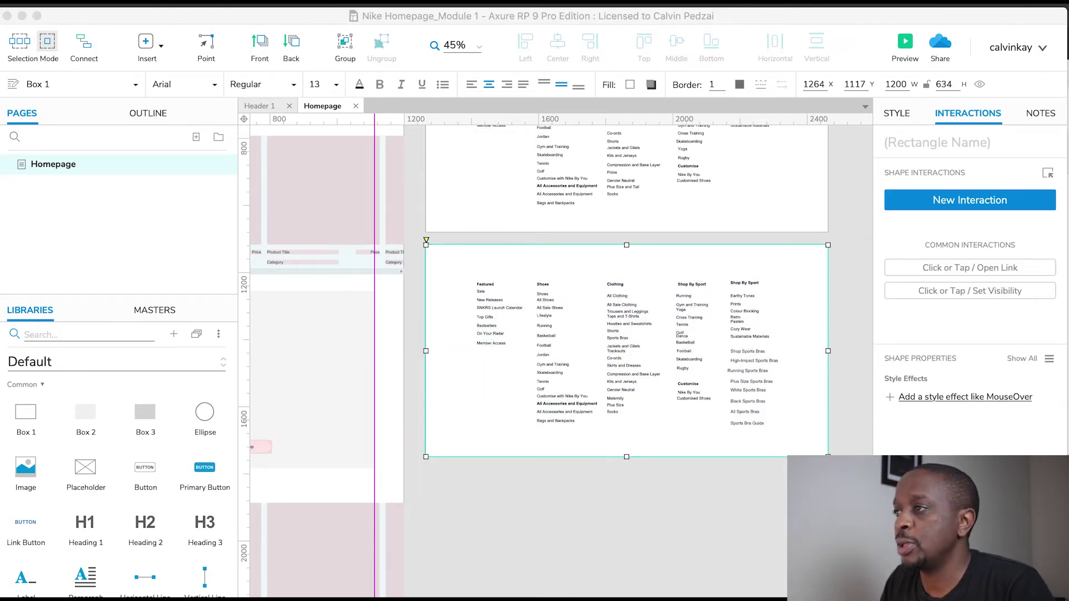
click(441, 460)
scroll(442, 460, down, 3)
key(super+v)
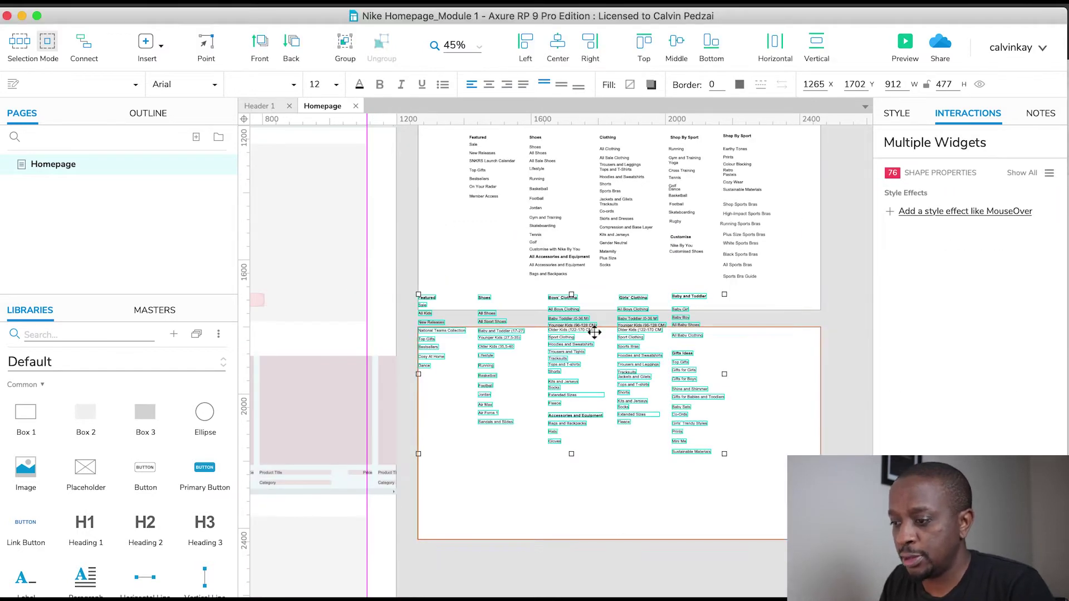
drag(552, 332, 606, 396)
key(Escape)
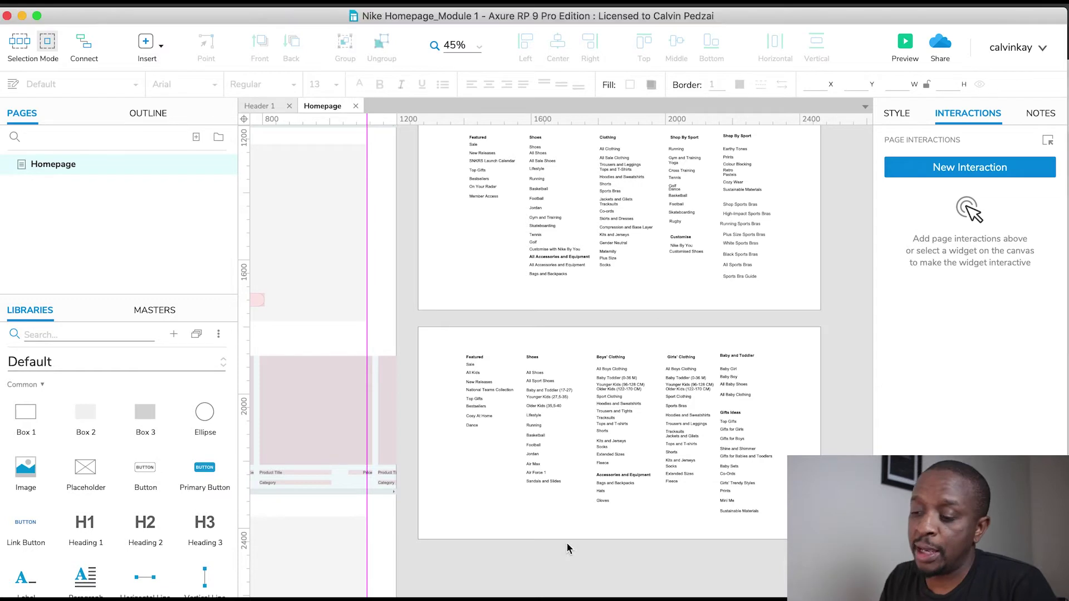
Step: Add a new box holding the Sale menu link labels, sized to 420 high
scroll(477, 327, down, 3)
drag(477, 327, 486, 573)
drag(633, 588, 625, 531)
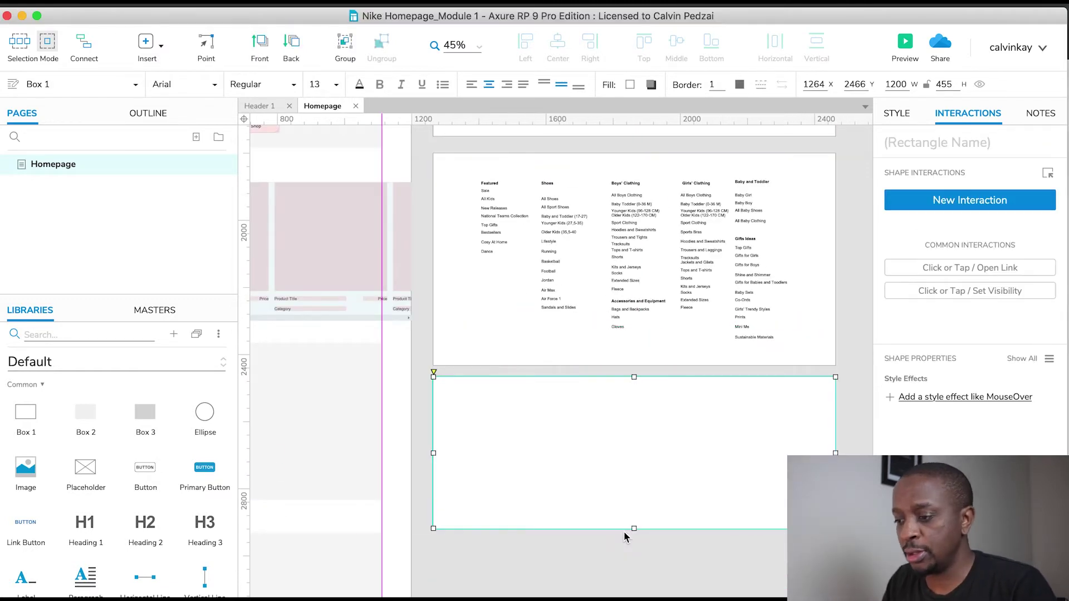
key(ctrl+v)
drag(611, 400, 621, 421)
click(636, 533)
mouse_move(635, 530)
mouse_down()
mouse_move(633, 446)
mouse_move(634, 517)
mouse_up()
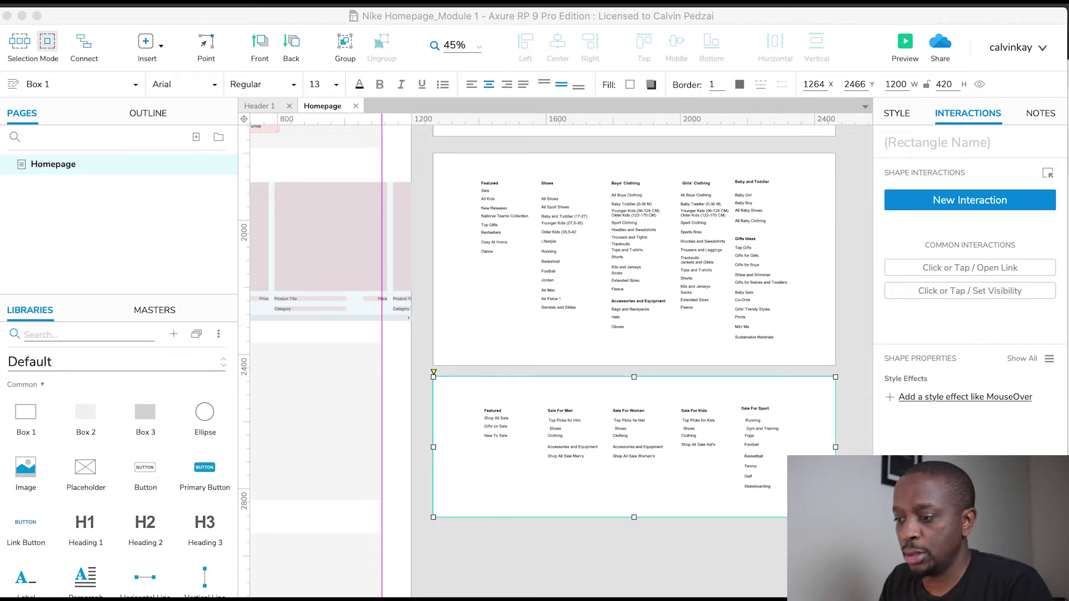
scroll(695, 305, down, 3)
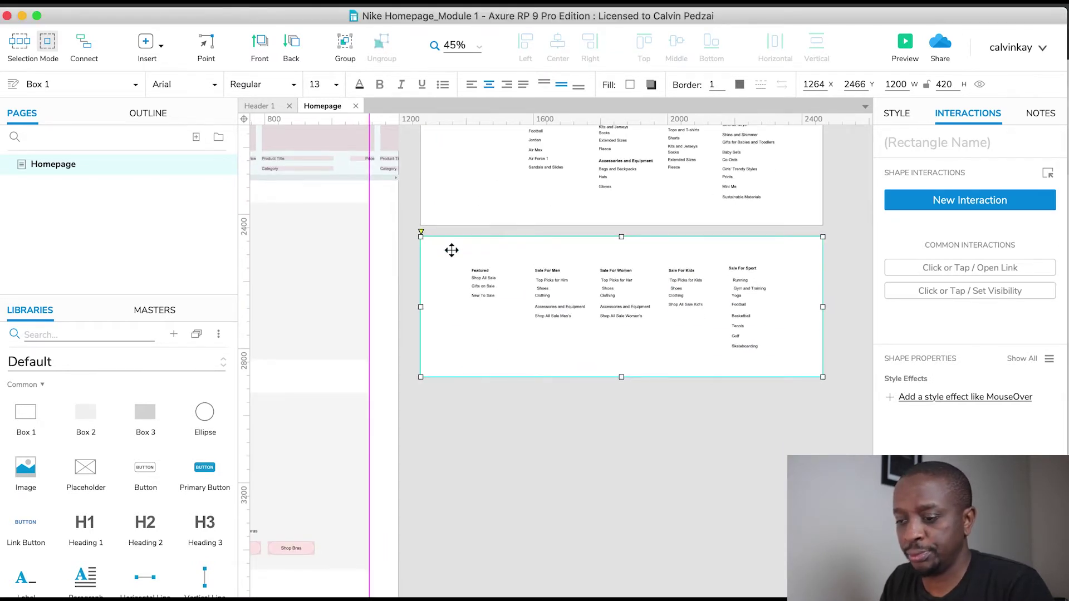
Step: Duplicate the Sale box, paste the Trending, Lifestyle, Running, Football and Kids lists, trim to 558
drag(451, 248, 453, 413)
scroll(455, 412, down, 2)
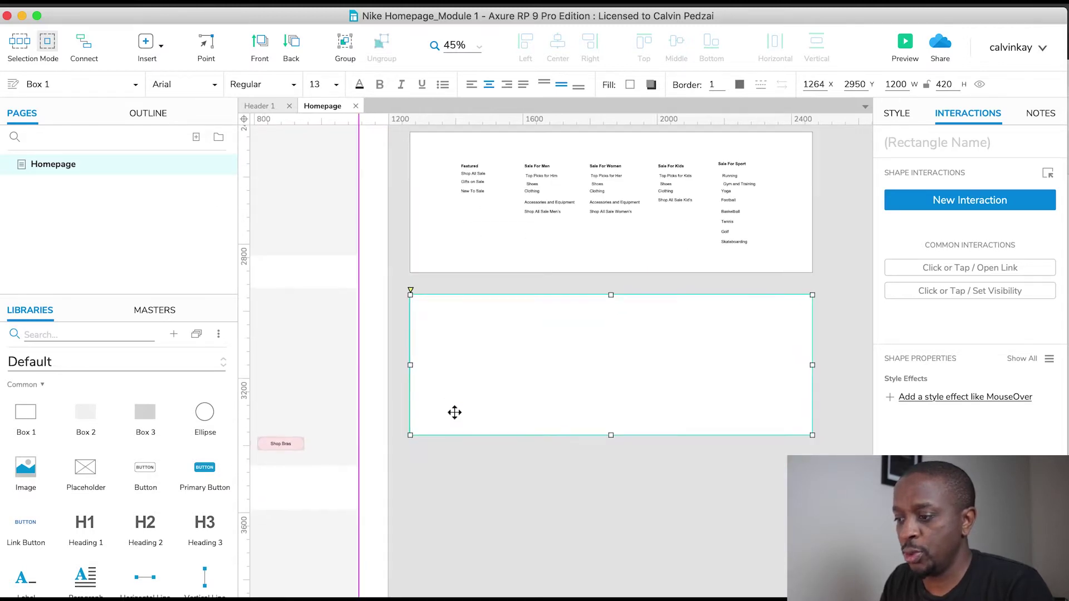
drag(610, 435, 612, 532)
key(super+v)
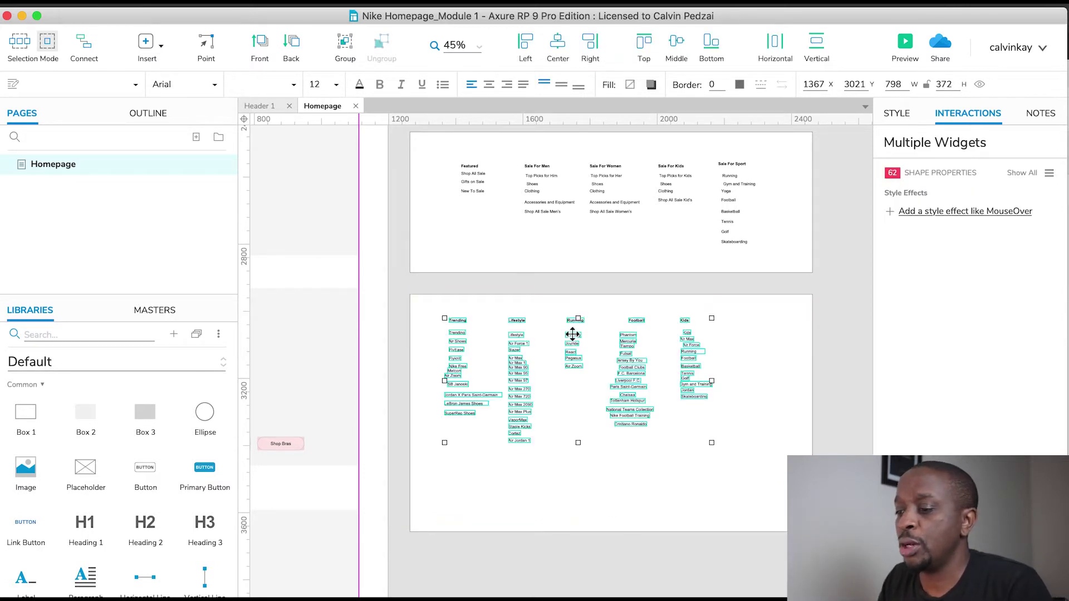
drag(573, 334, 603, 340)
click(606, 492)
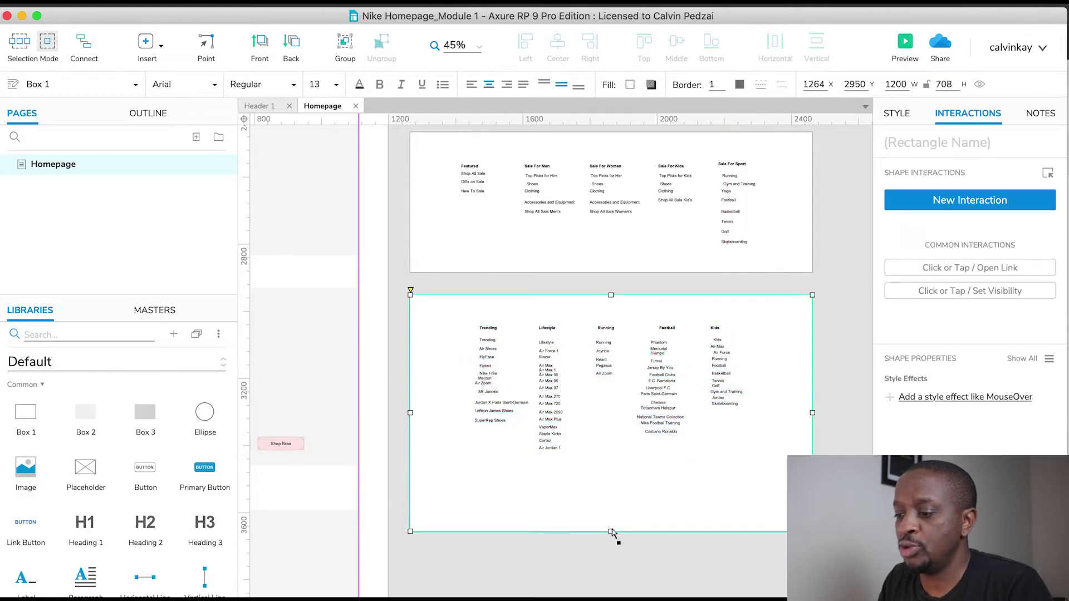
drag(612, 530, 609, 482)
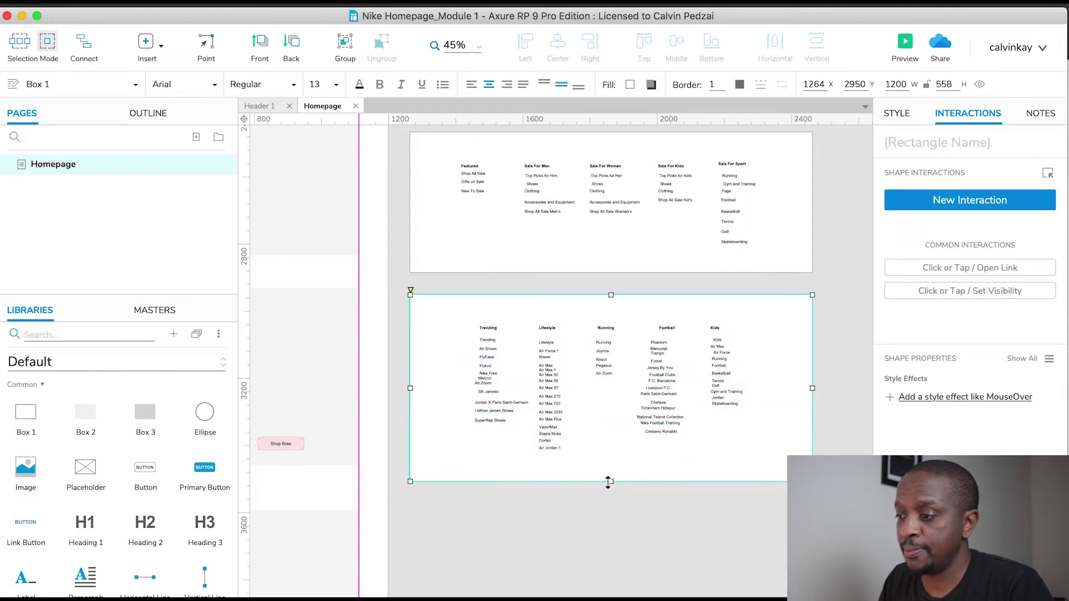
click(865, 351)
scroll(840, 199, up, 15)
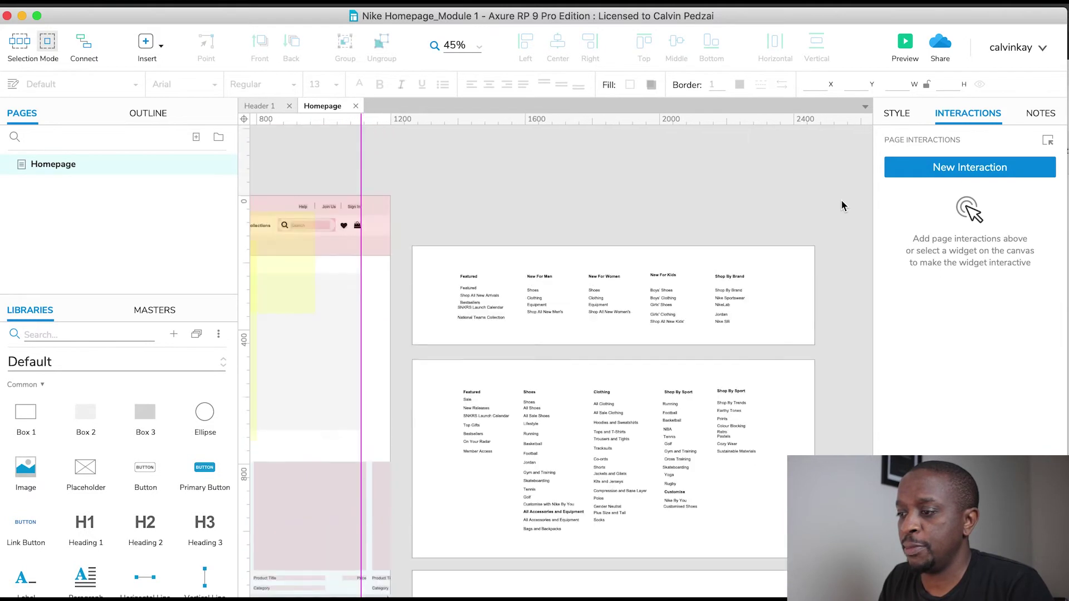
Step: Distribute the Featured, New For Men and neighbouring New Releases columns vertically
scroll(841, 199, up, 3)
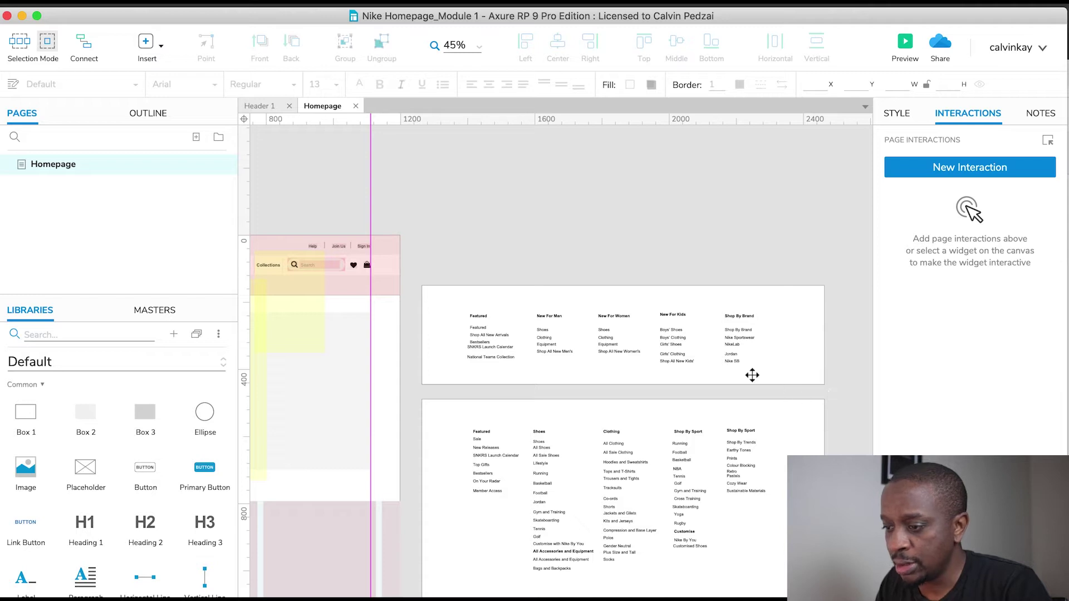
scroll(468, 234, down, 3)
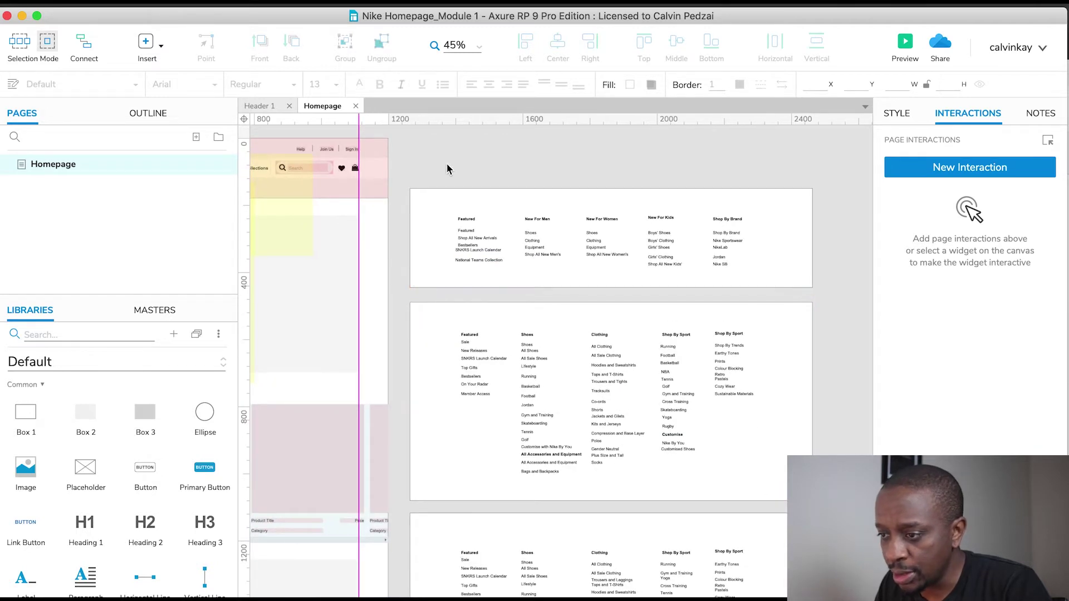
drag(446, 164, 511, 289)
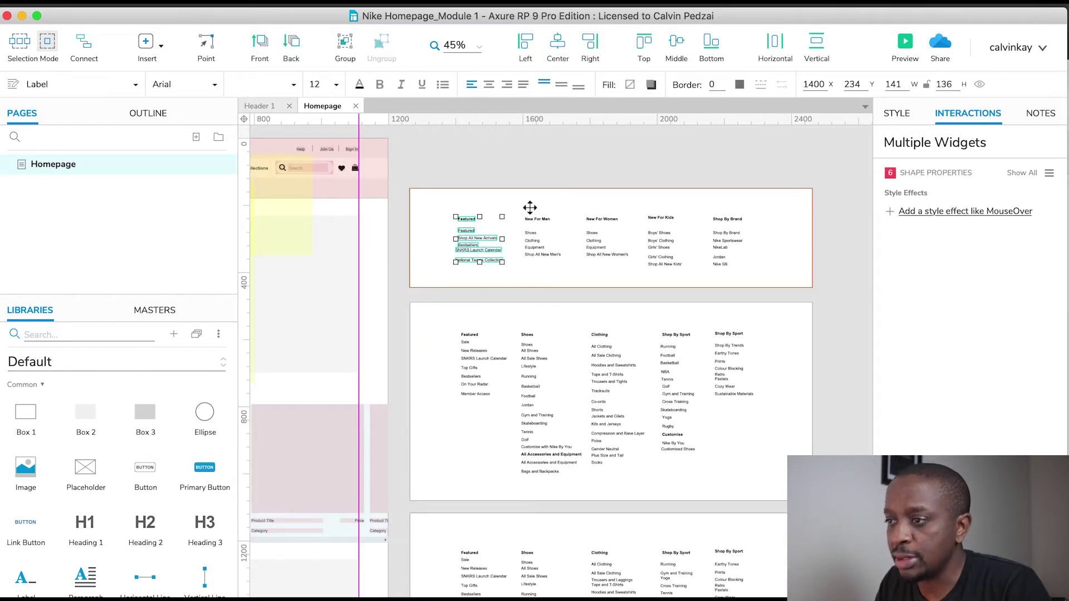
click(816, 44)
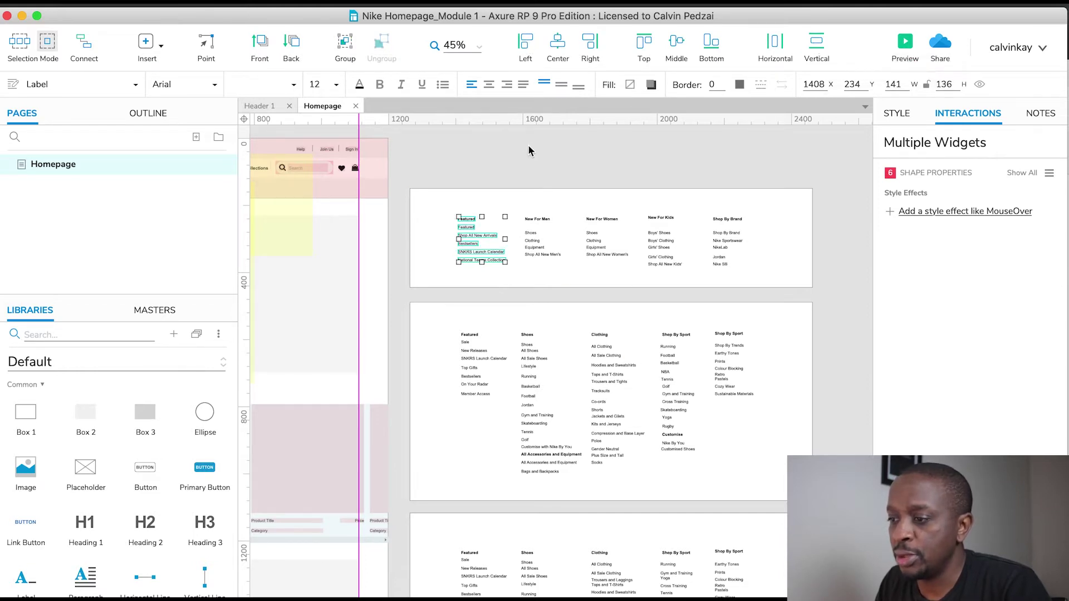
drag(521, 152, 573, 278)
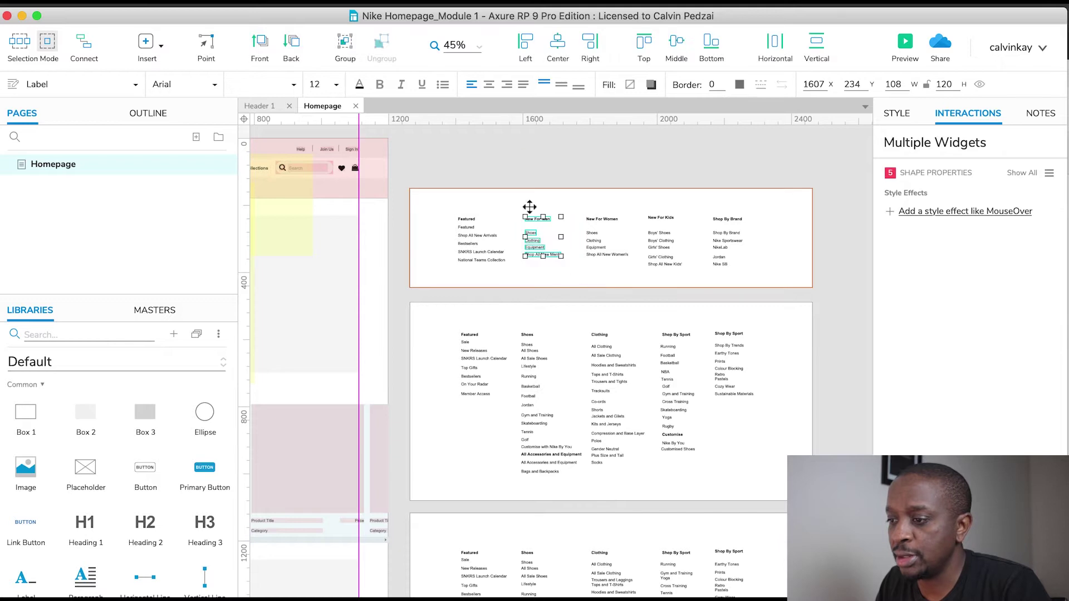
click(816, 45)
drag(579, 211, 634, 261)
click(816, 45)
drag(640, 210, 690, 269)
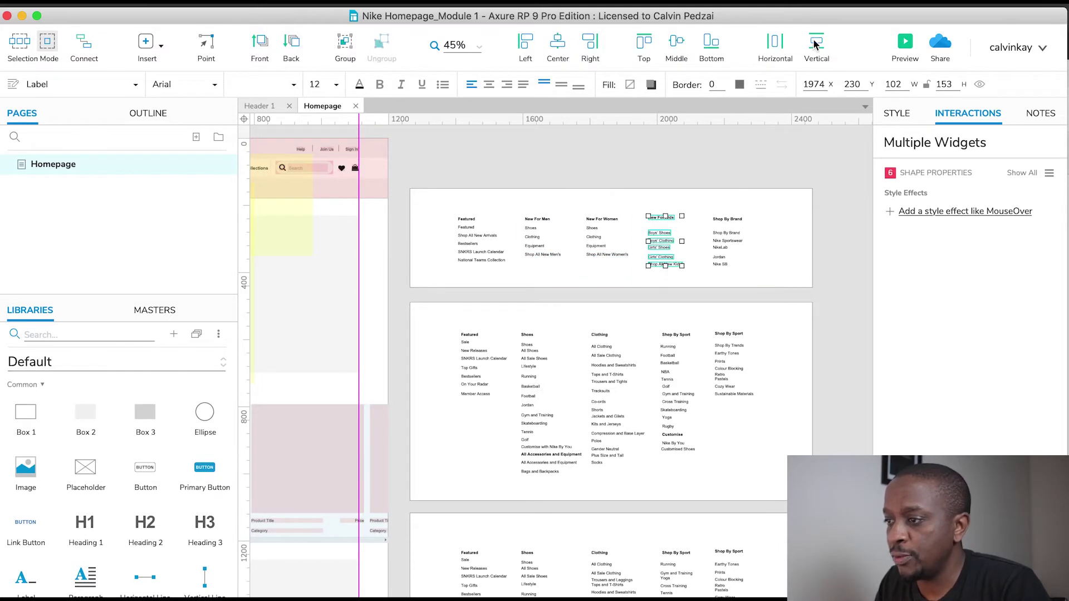
click(816, 44)
drag(707, 211, 752, 268)
Step: Evenly space every link column in the Men's panel
scroll(780, 251, down, 3)
drag(843, 304, 710, 157)
click(816, 44)
drag(704, 303, 657, 183)
click(816, 44)
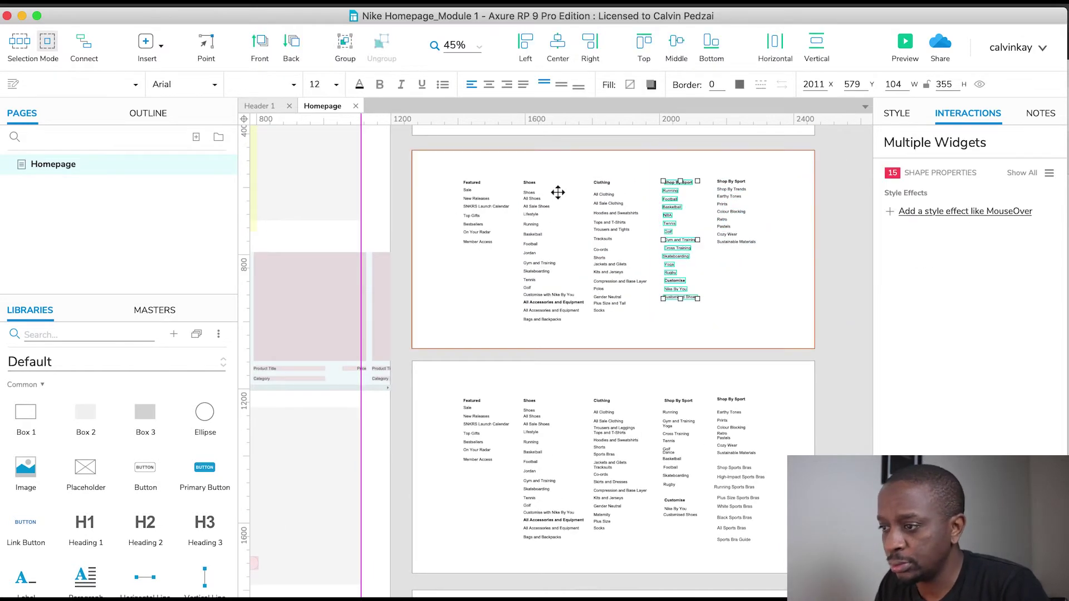
drag(646, 312, 588, 183)
click(816, 44)
drag(585, 325, 515, 248)
click(816, 45)
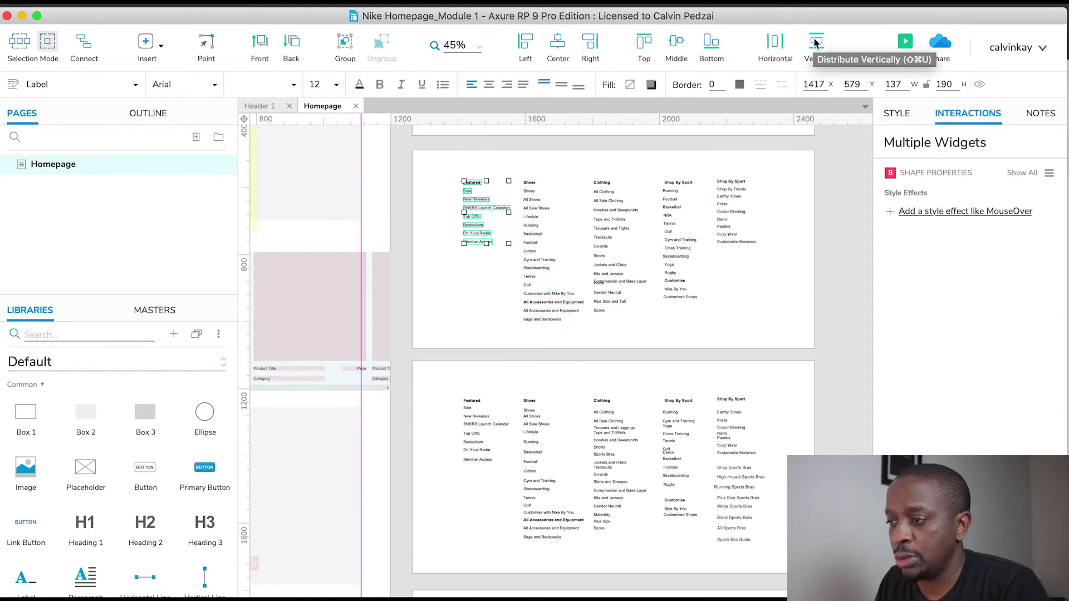
Step: Evenly space the Women's panel columns, including Shop By Sport, Clothing and Shoes
scroll(804, 377, down, 3)
drag(804, 377, 722, 224)
click(809, 340)
drag(718, 390, 668, 225)
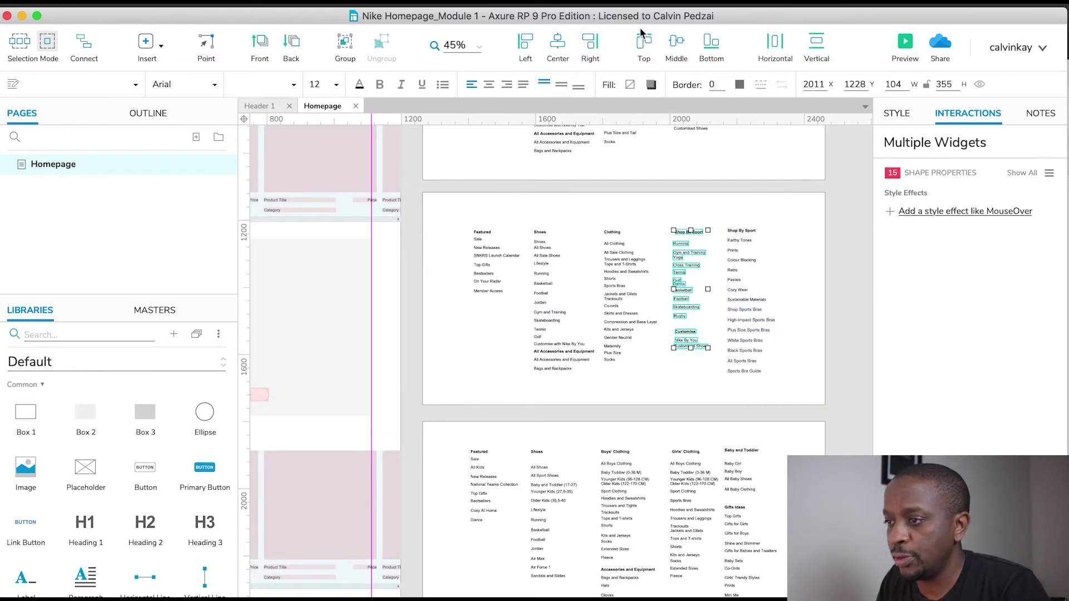
click(816, 44)
click(586, 177)
drag(663, 373, 599, 223)
click(816, 45)
drag(593, 378, 529, 222)
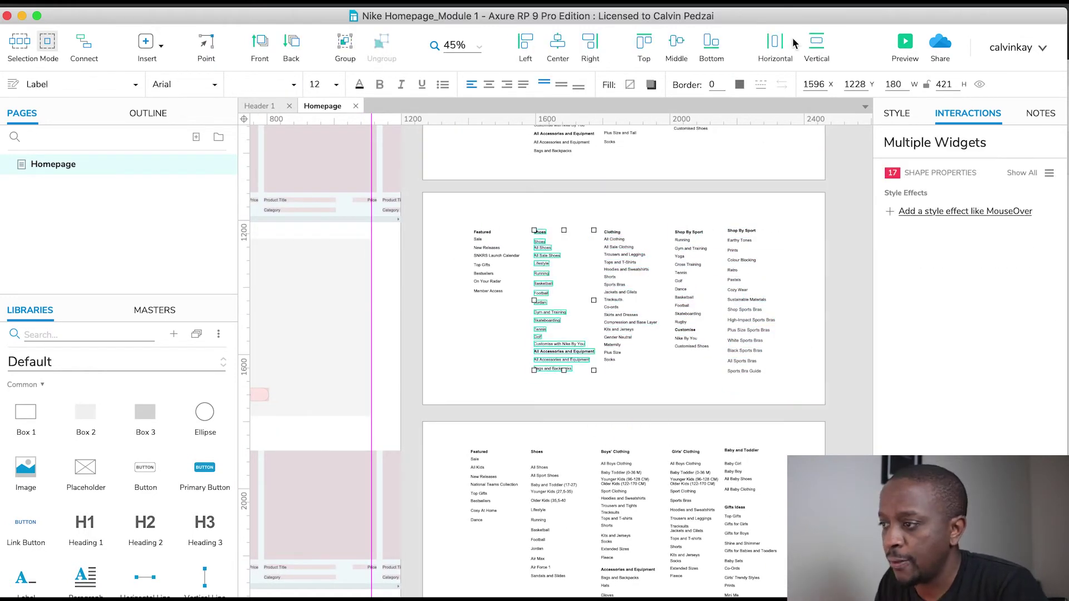
click(816, 44)
click(847, 312)
drag(467, 196, 521, 295)
Step: Evenly space the Kids' panel columns, including Girls' Clothing and Boys' Clothing
scroll(845, 290, down, 5)
drag(846, 425, 726, 277)
drag(720, 190, 771, 273)
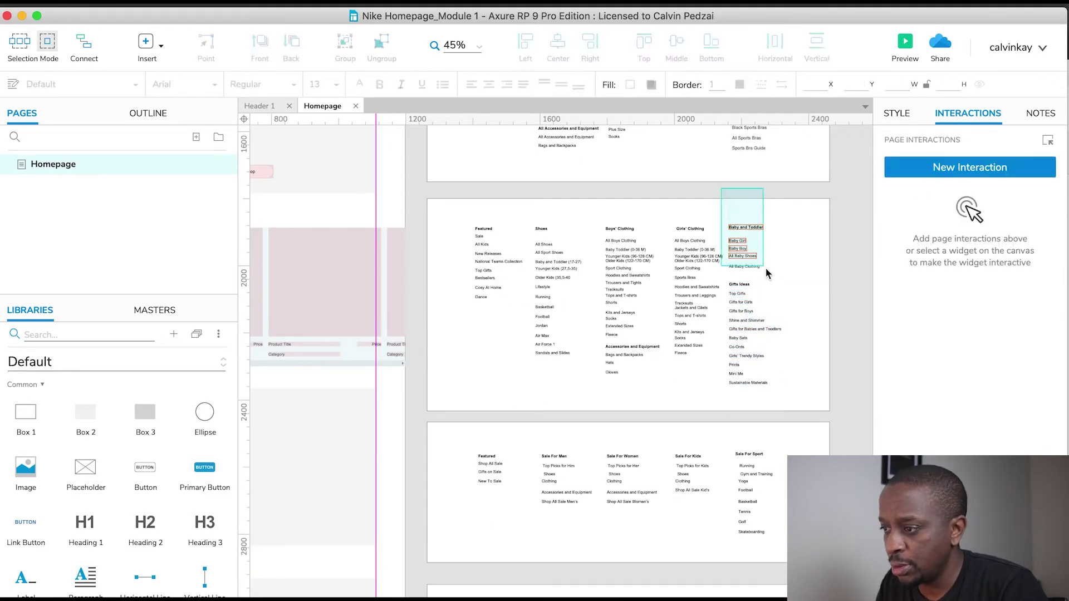
drag(726, 362, 668, 221)
click(816, 45)
drag(699, 355, 693, 362)
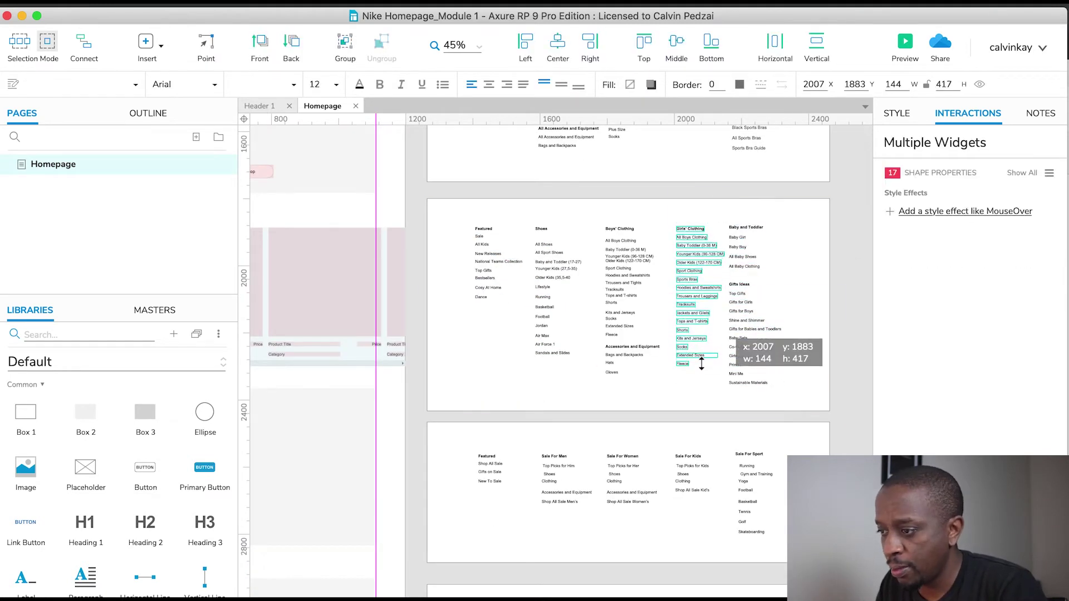
click(596, 201)
drag(596, 201, 674, 398)
click(816, 44)
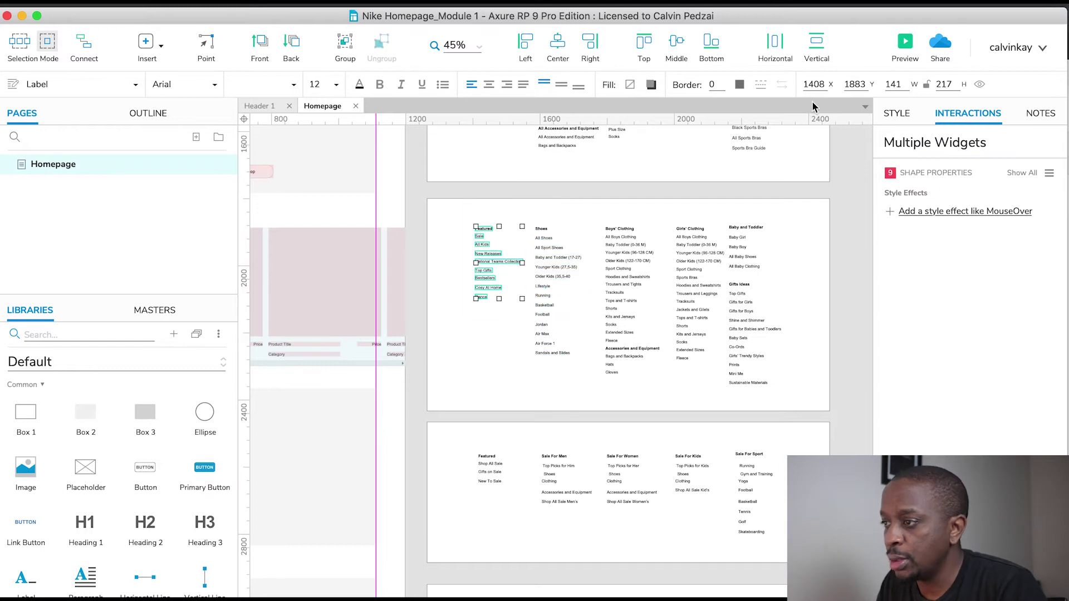
Step: Evenly space the Sale For Sport, Sale For Kids and Sale For Men columns
scroll(813, 342, down, 5)
click(814, 342)
drag(814, 342, 729, 322)
click(816, 45)
click(816, 45)
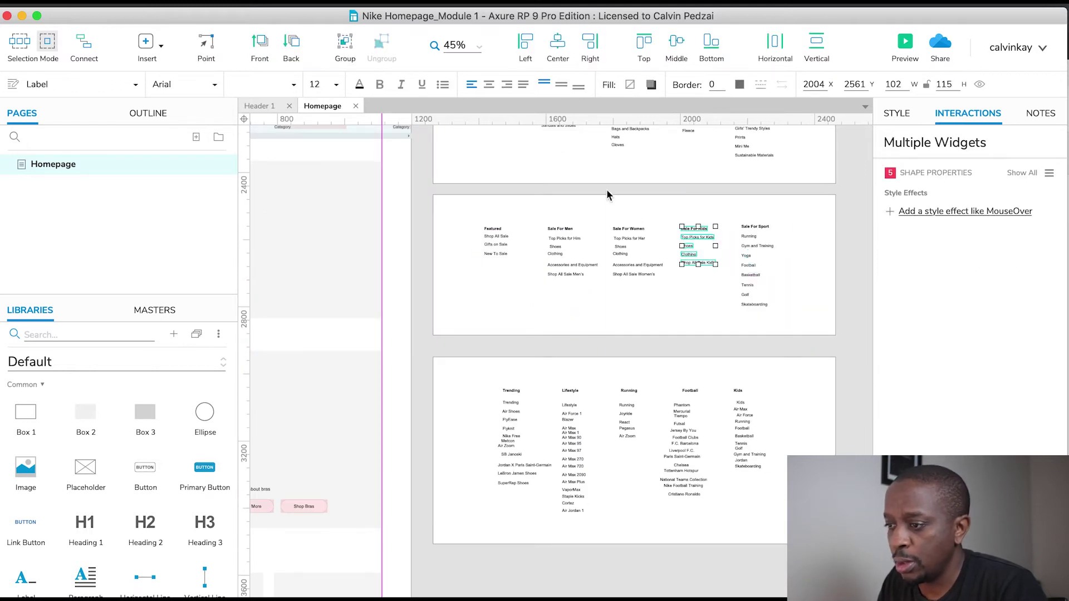
drag(606, 195, 659, 281)
click(816, 44)
drag(540, 220, 601, 281)
click(816, 44)
Step: Evenly space the Kids, Football, Lifestyle and Trending columns in the last panel
scroll(723, 345, down, 3)
drag(715, 253, 757, 340)
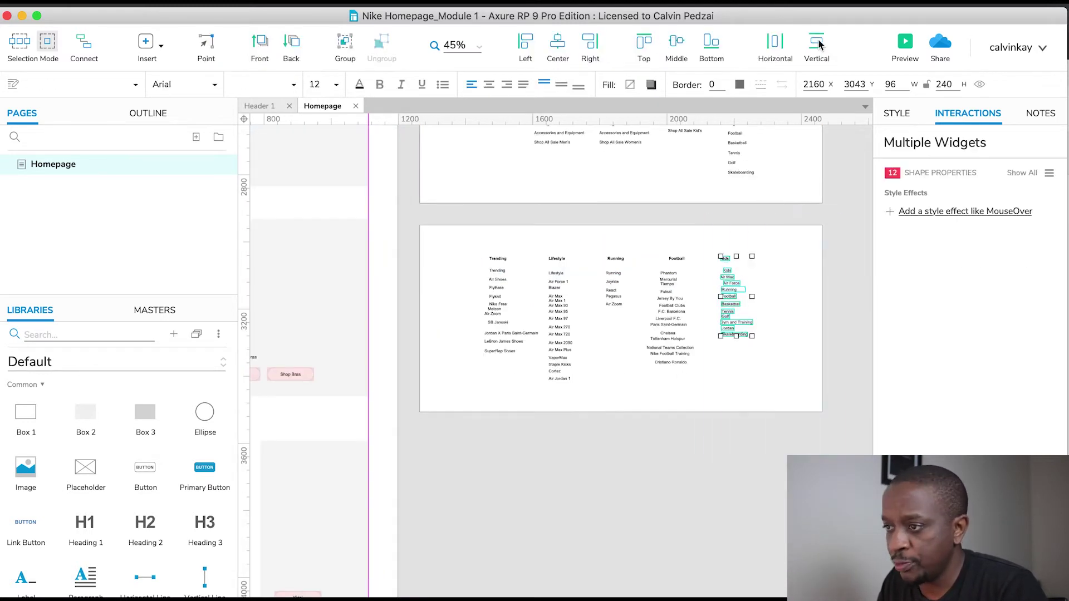
click(817, 44)
drag(665, 253, 720, 367)
click(816, 45)
drag(592, 213, 644, 373)
click(817, 44)
drag(540, 213, 577, 389)
click(816, 45)
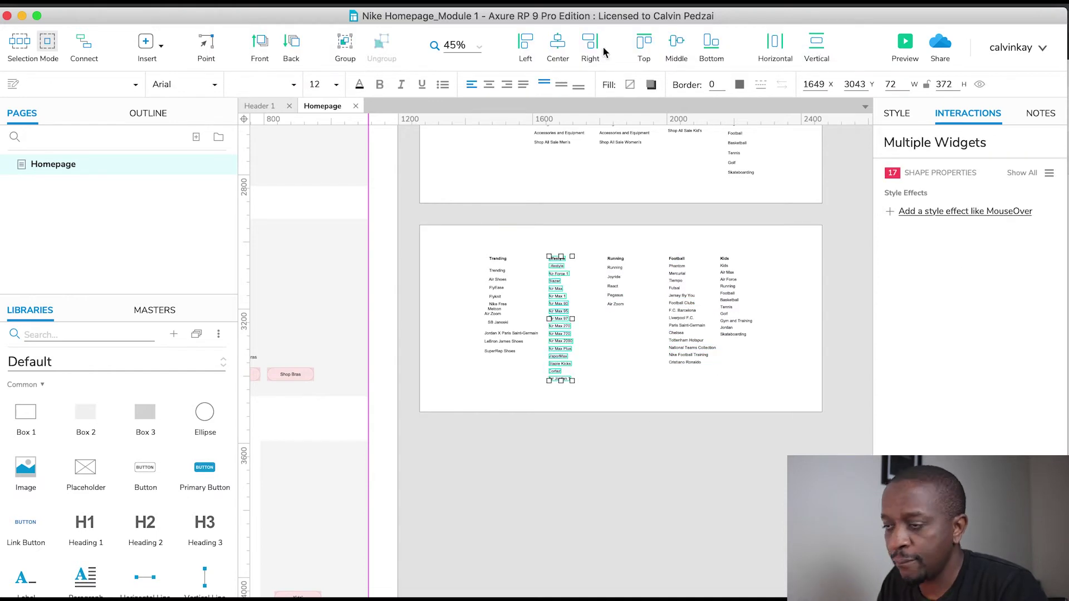
drag(473, 213, 544, 410)
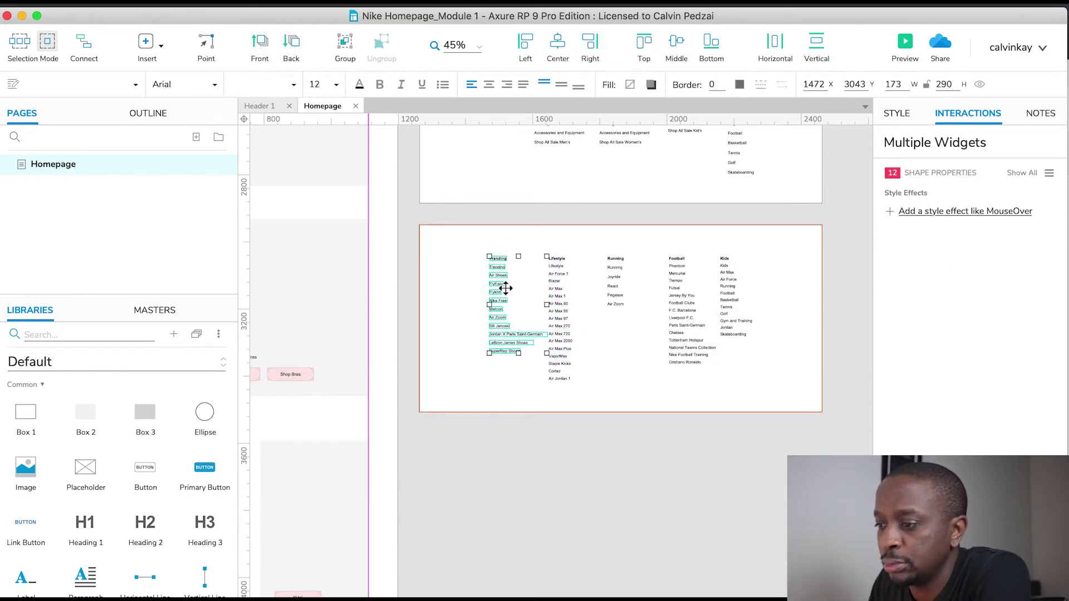
Step: Nudge the Lifestyle column slightly right, between Trending and Running
click(545, 217)
drag(543, 213, 579, 441)
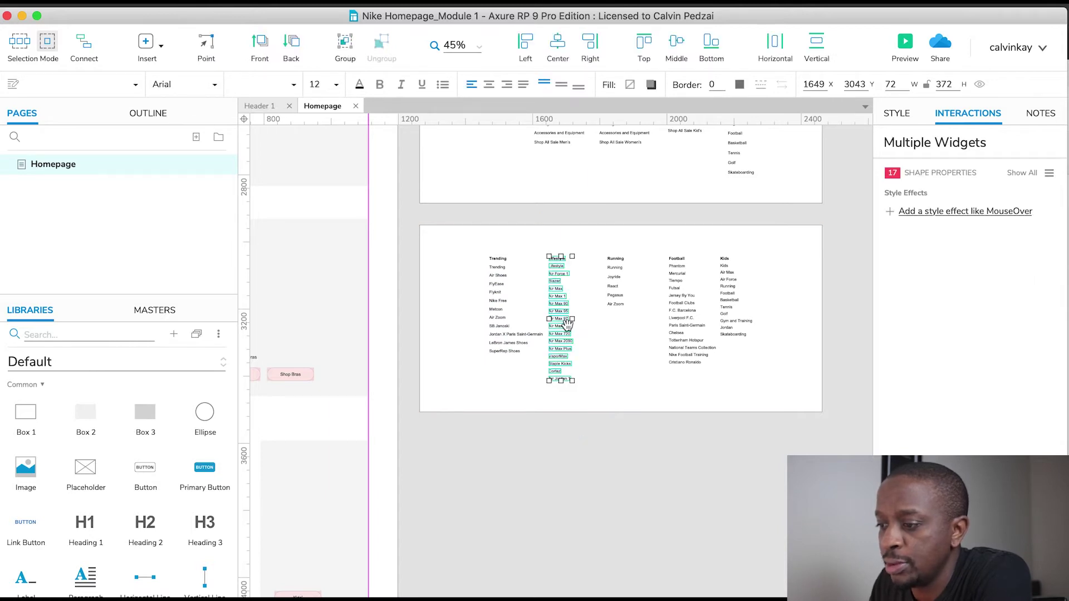
drag(560, 326, 569, 326)
click(776, 419)
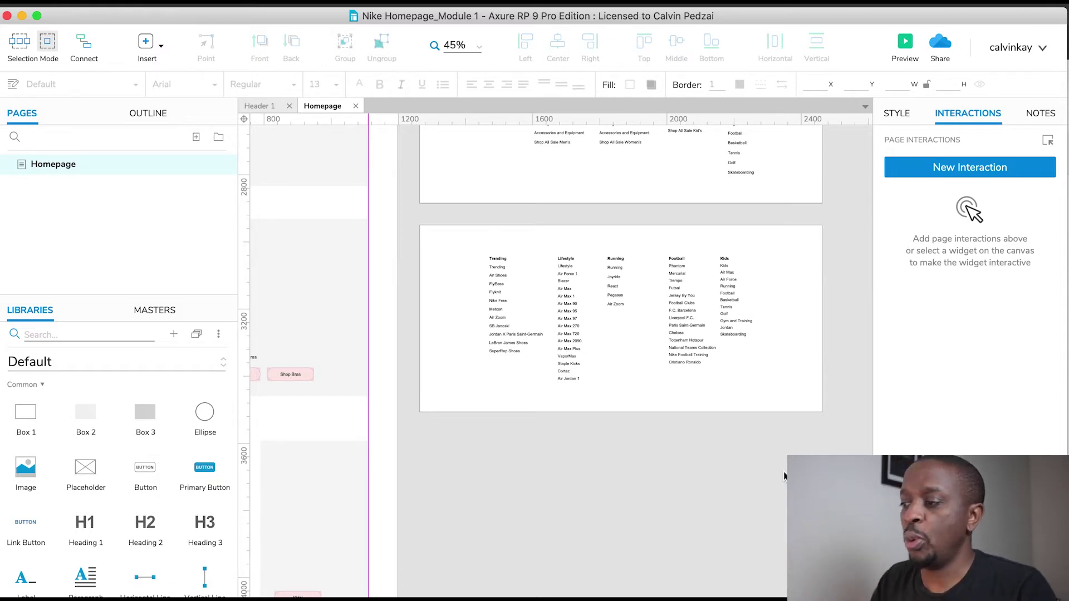
Step: Group the New Releases panel links and name the group NewReleaseDropdown, fixing the typo
scroll(782, 474, up, 15)
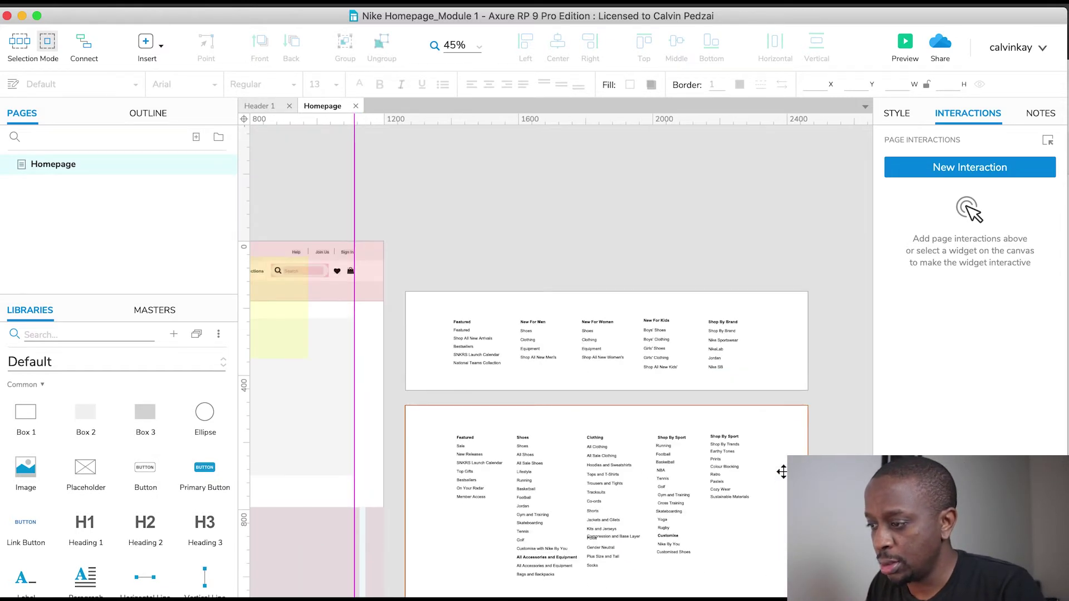
drag(822, 399, 400, 266)
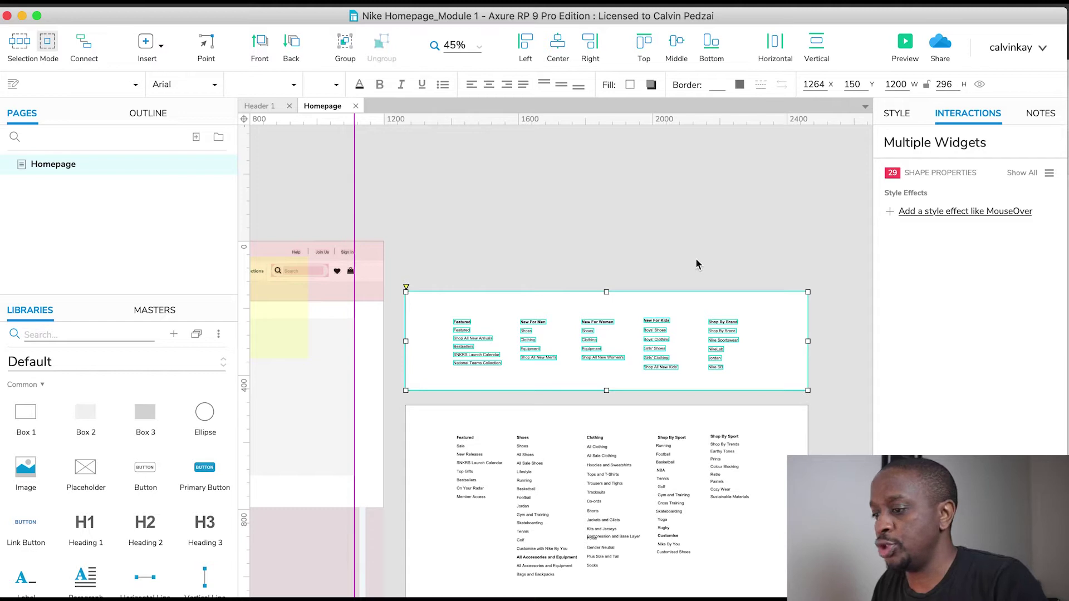
key(super+g)
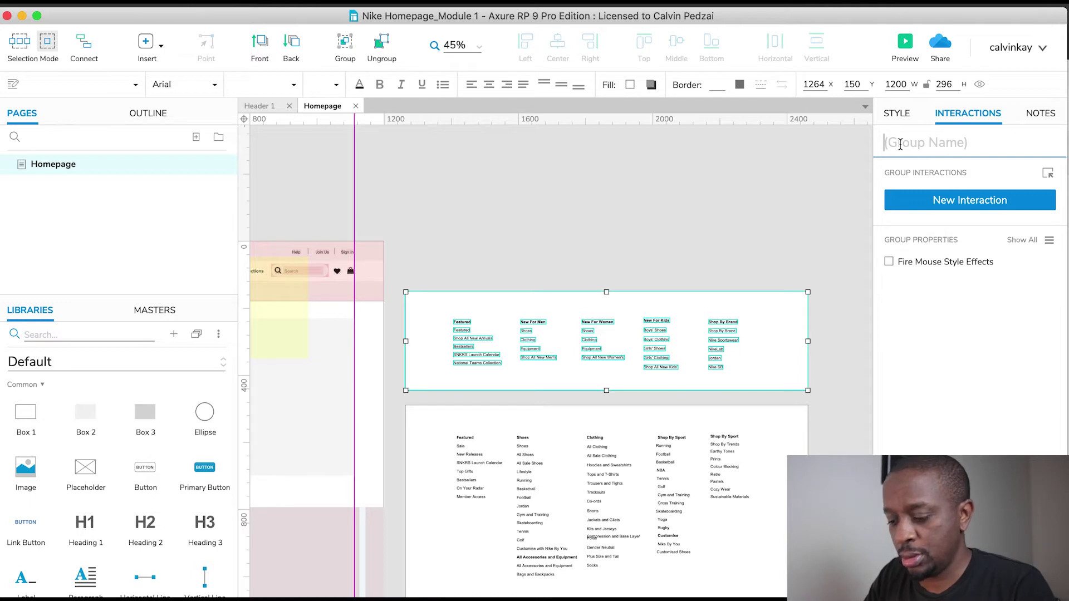
text(Newrel)
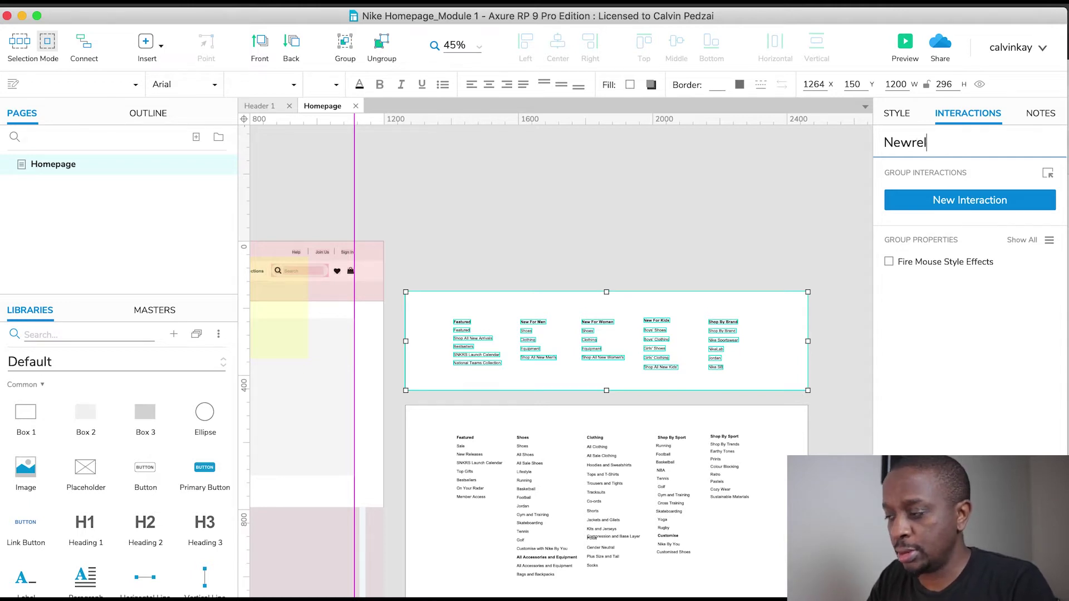
key(BackSpace)
key(BackSpace)
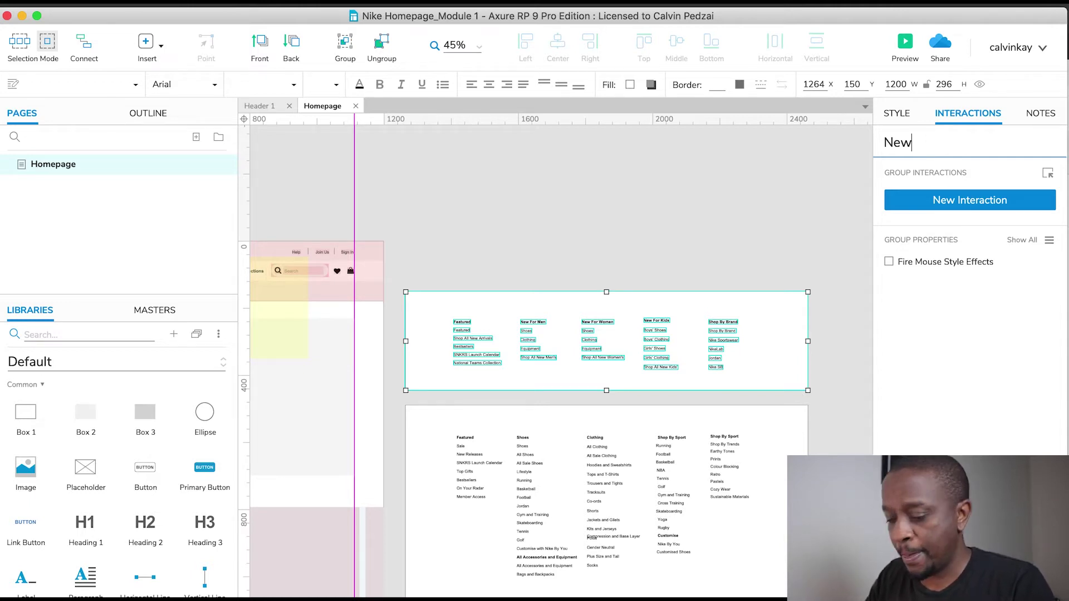
text(Release)
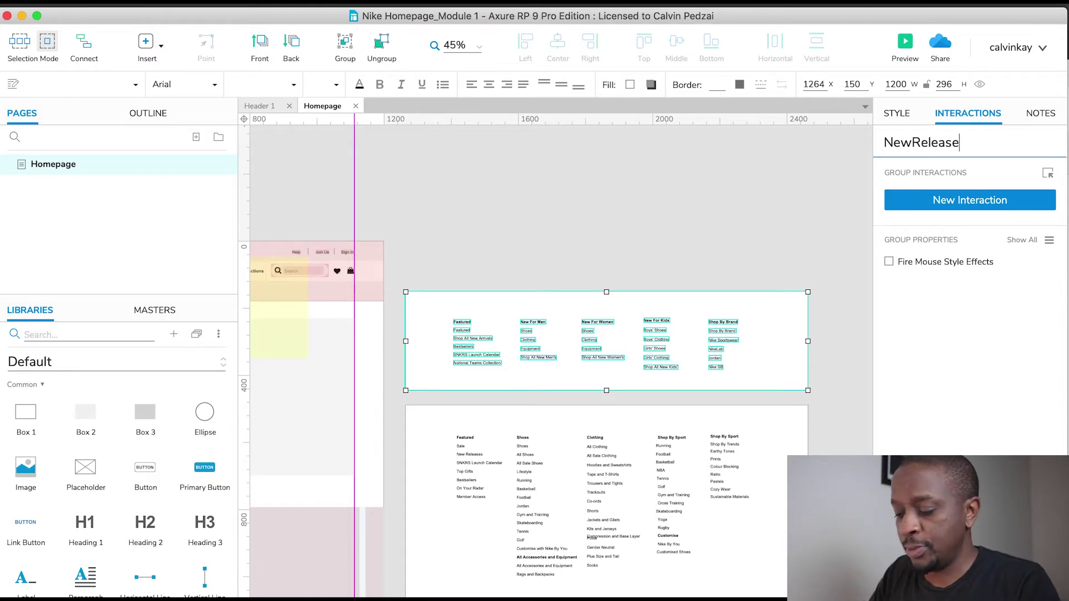
text(DRopdown)
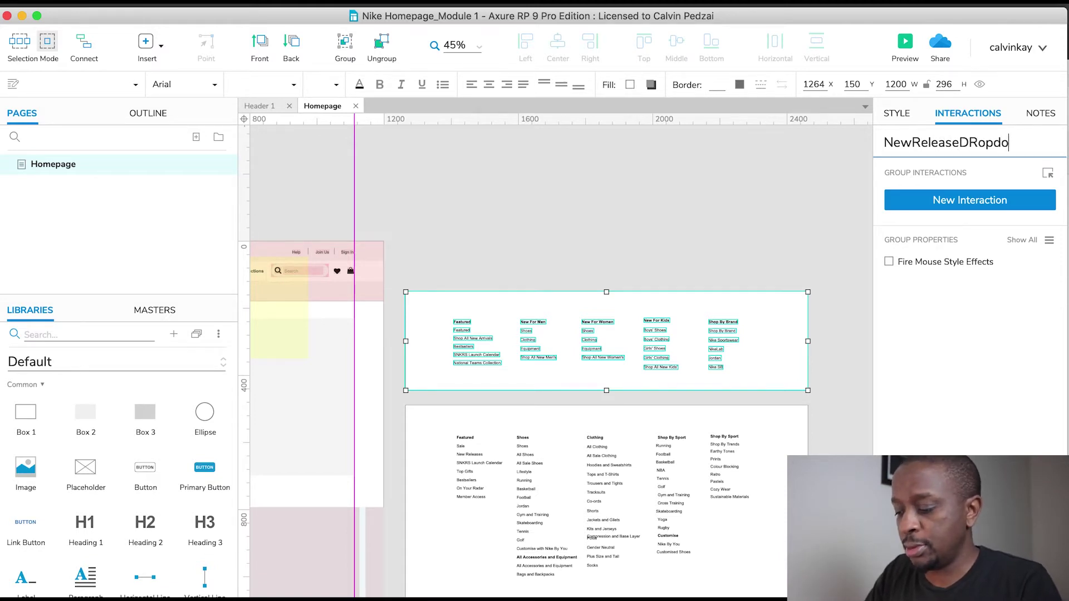
key(Left)
key(Left)
key(Left)
key(Left)
key(Left)
key(Left)
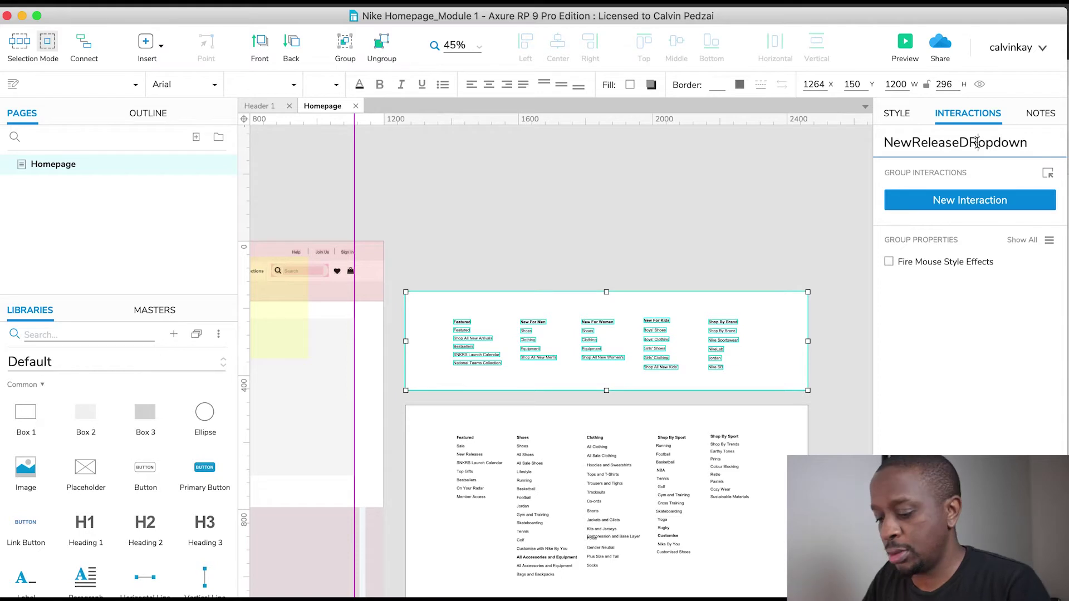
key(BackSpace)
text(r)
drag(1023, 143, 961, 143)
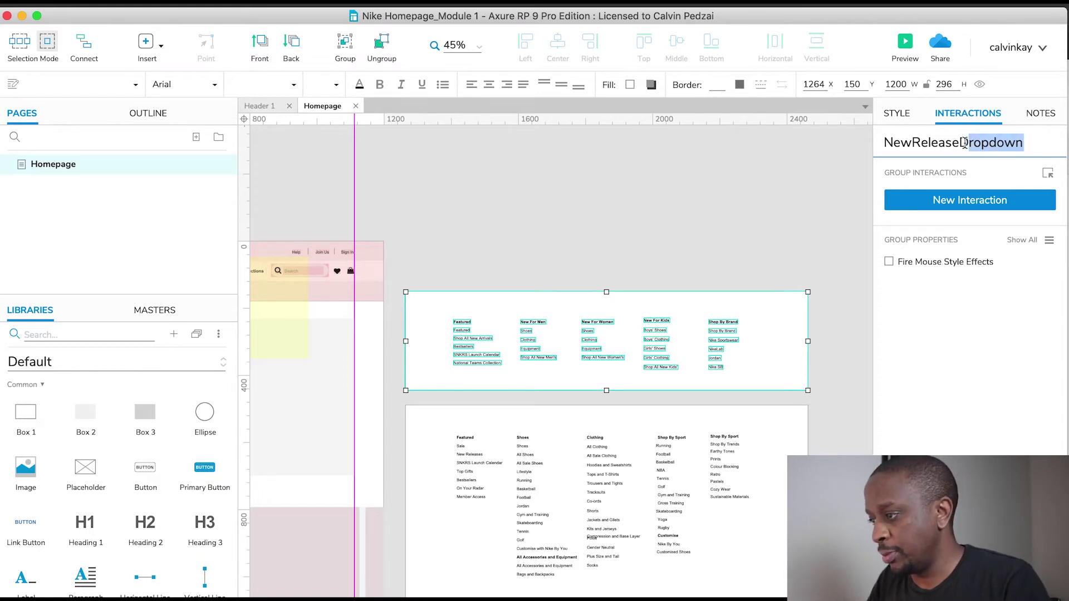
click(859, 253)
Step: Group the men's menu panel links and name the group MensDropdown
scroll(860, 252, down, 5)
scroll(809, 421, right, 1)
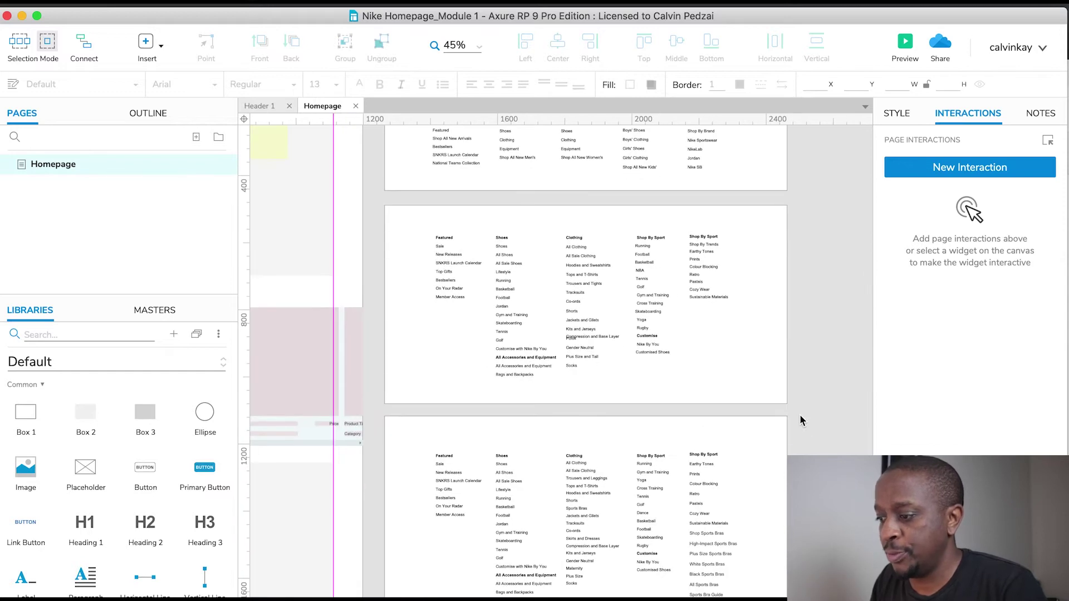
drag(799, 415, 379, 201)
key(super+g)
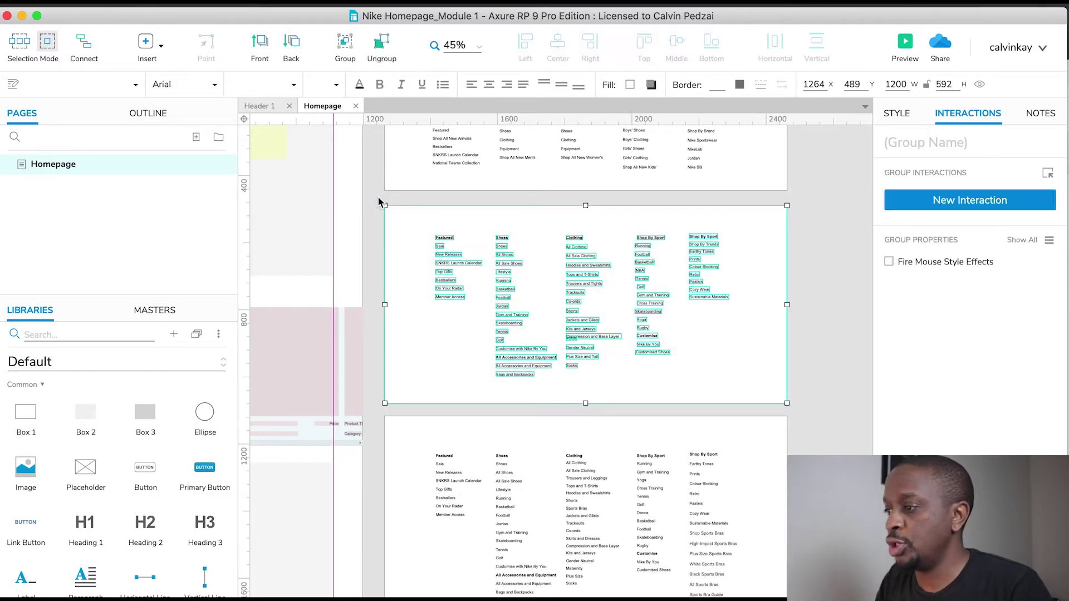
click(919, 142)
text(Me)
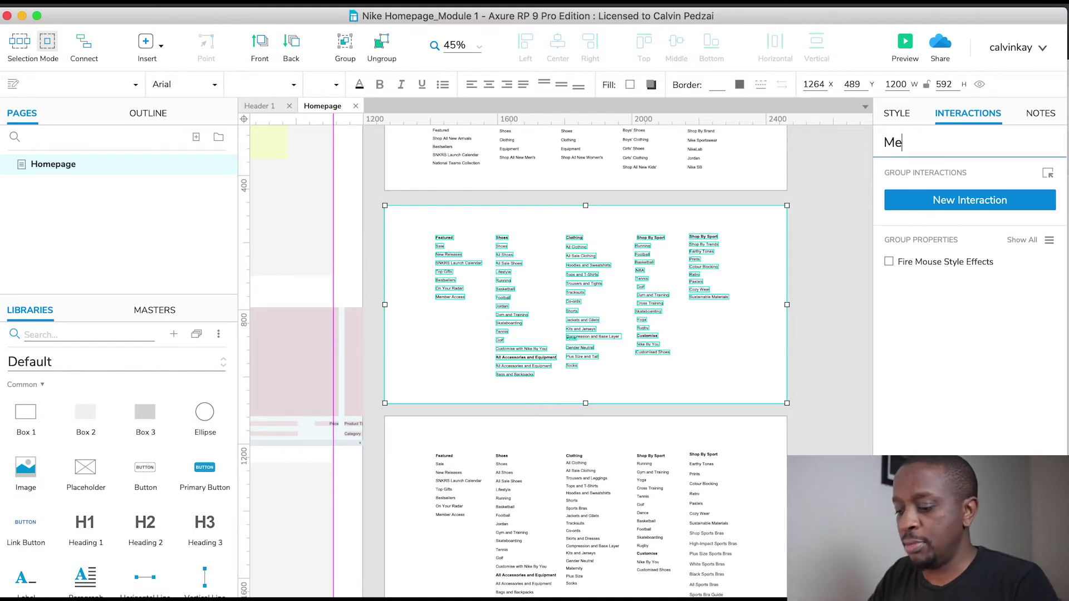
text(nsDropdown)
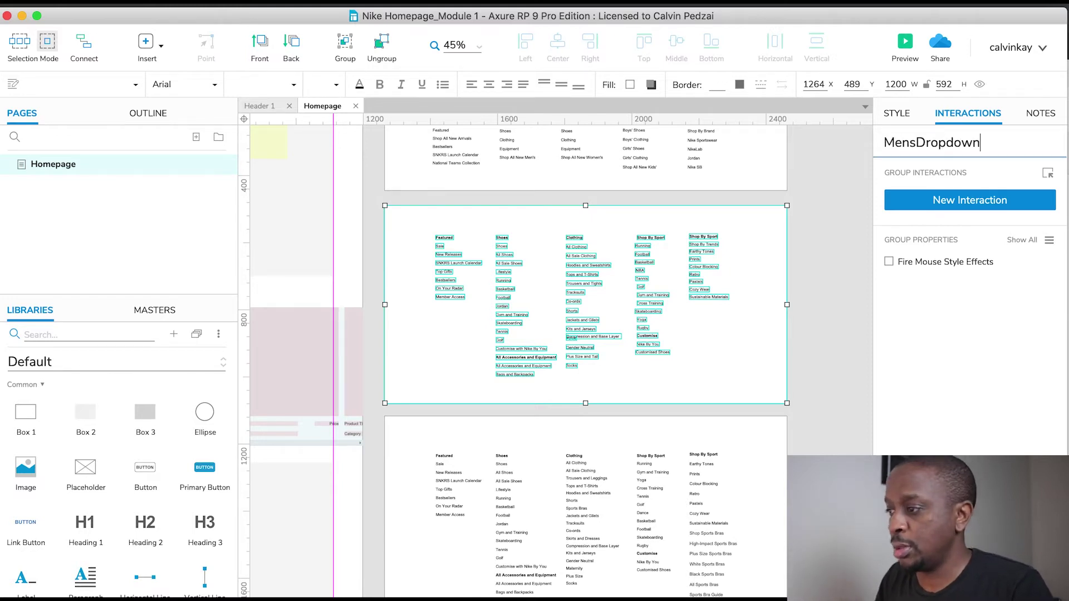
click(831, 309)
scroll(831, 310, down, 3)
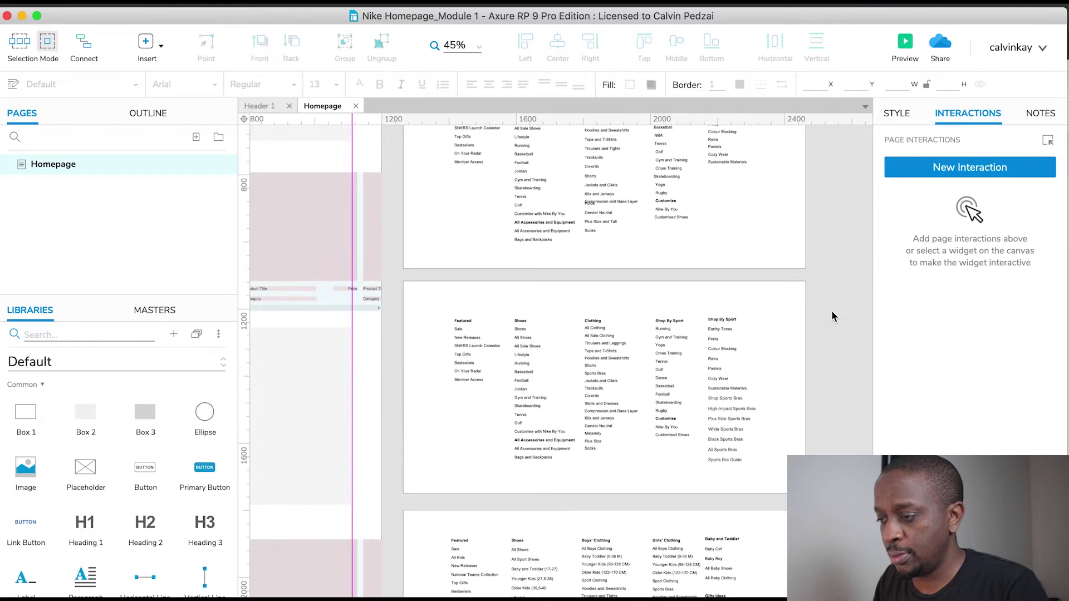
Step: Group the women's and kids' menu links as WomensDropdown and KidsDropdown
click(668, 201)
drag(817, 497, 397, 270)
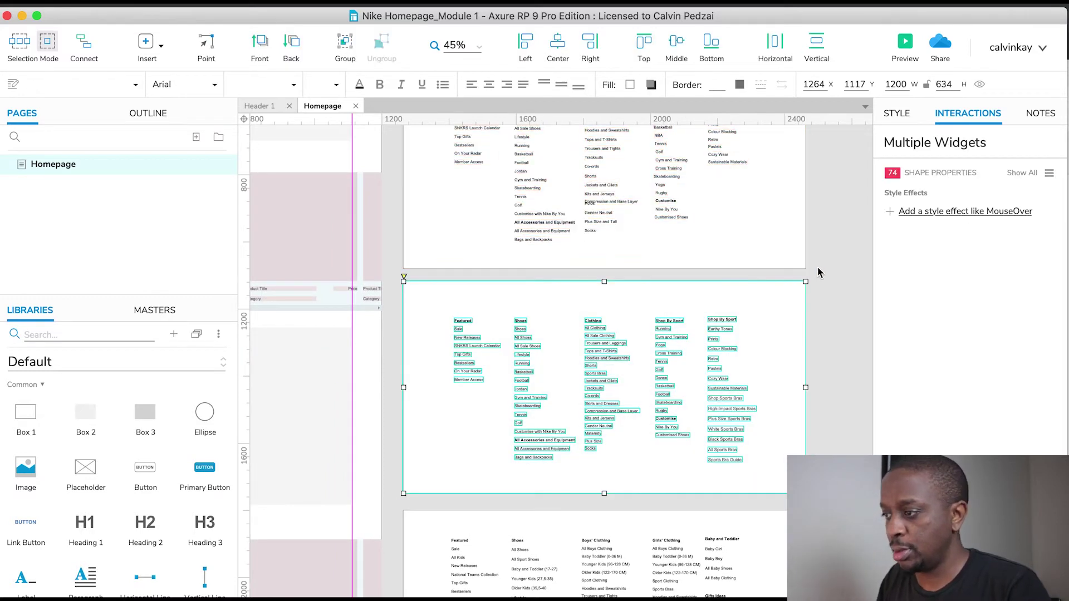
key(super+g)
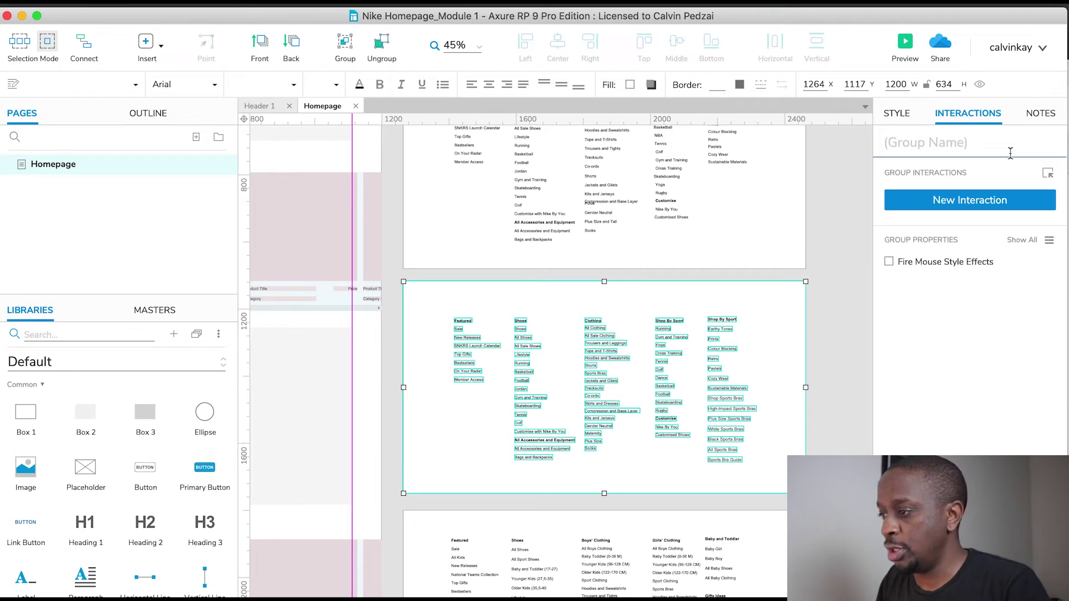
text(Wo)
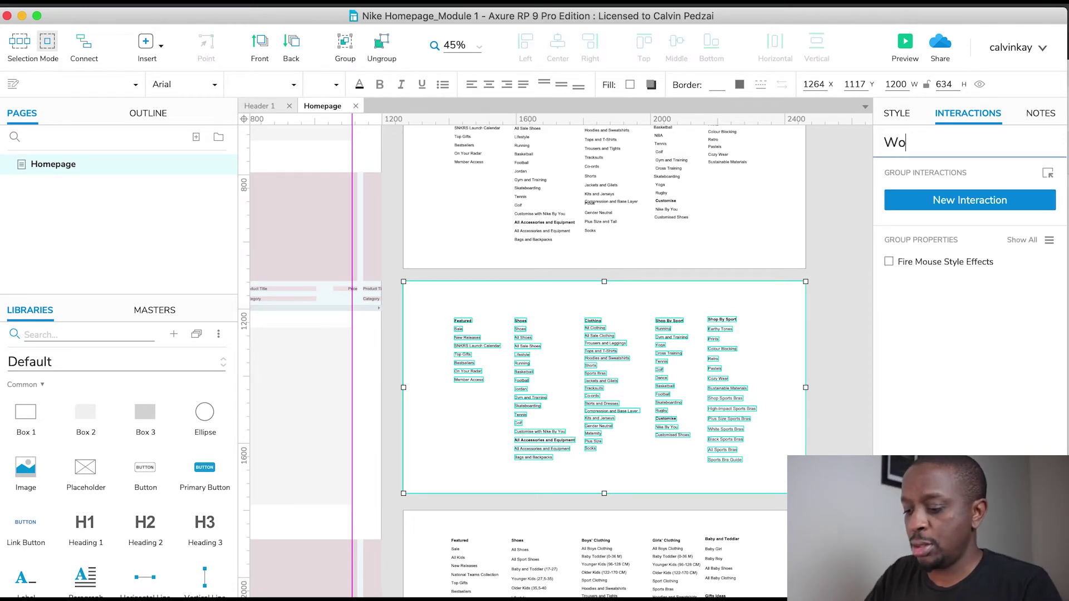
text(mens)
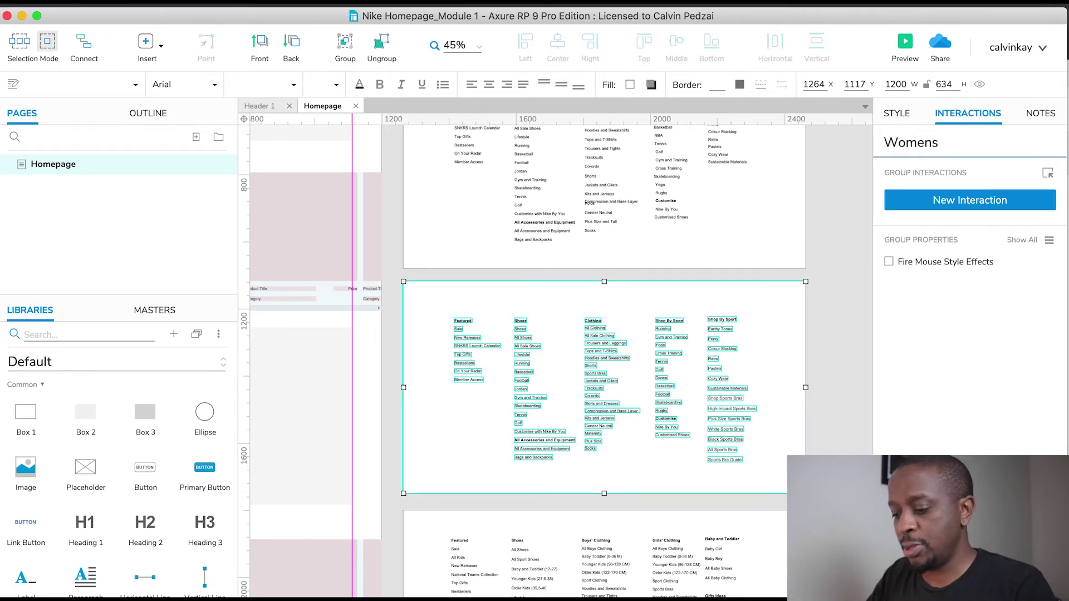
text(Dropdown)
scroll(800, 418, down, 5)
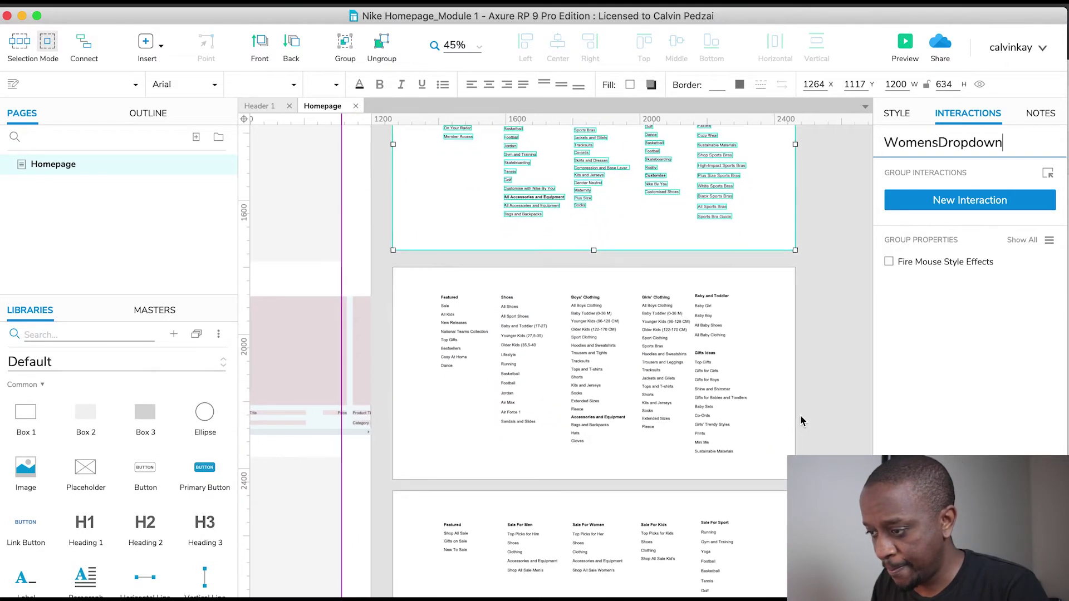
drag(804, 485, 386, 262)
key(super+g)
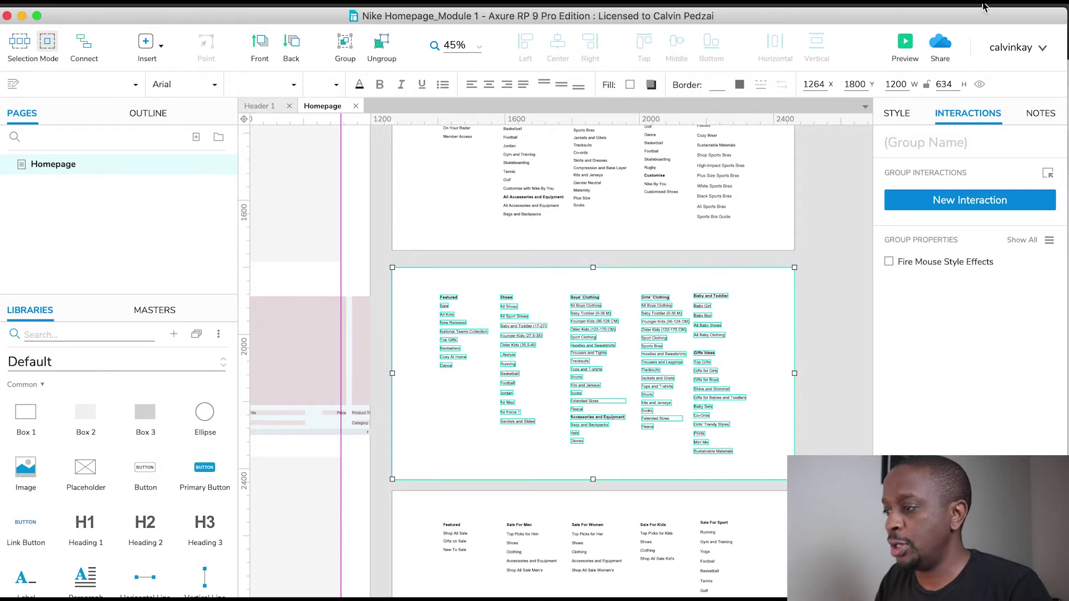
text(Kids)
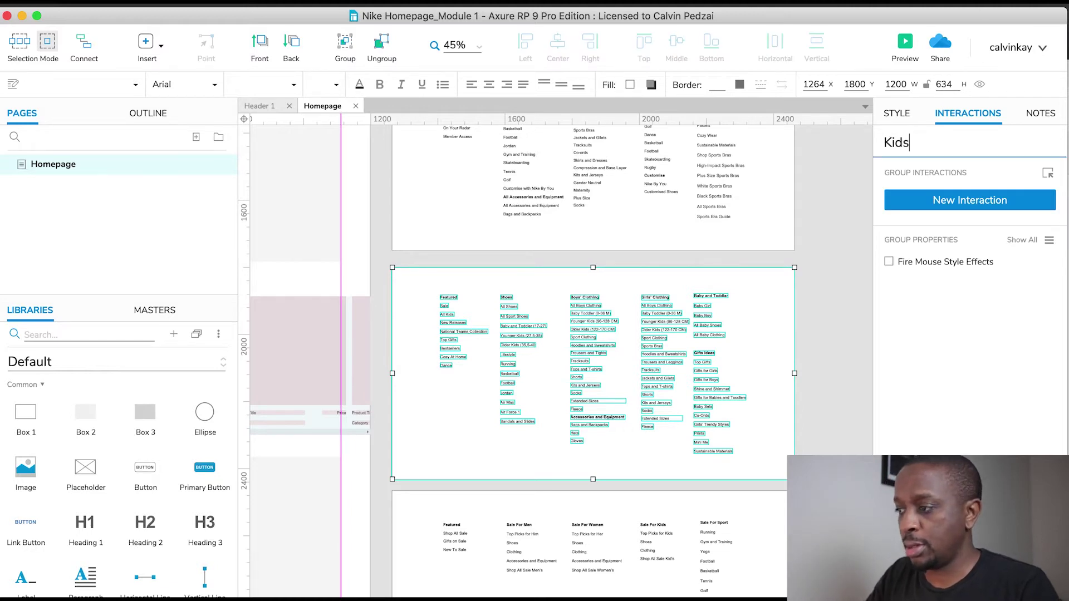
text(Dropdown)
click(836, 407)
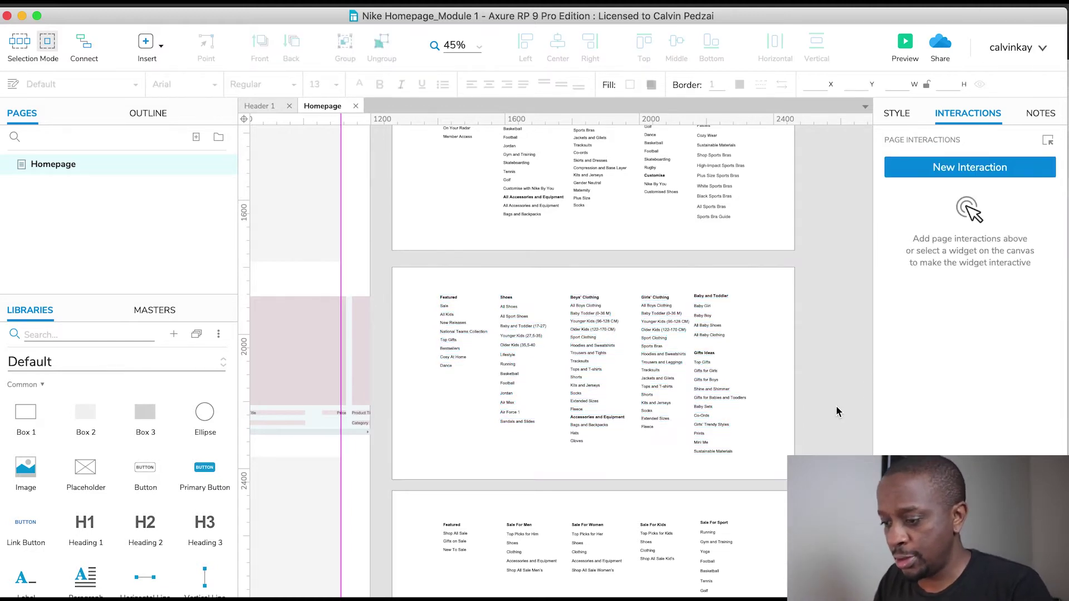
scroll(837, 405, down, 6)
Step: Group the collections and Sale menu links as CollectionsDropdown and SaleDropdown
drag(390, 523, 746, 320)
key(super+g)
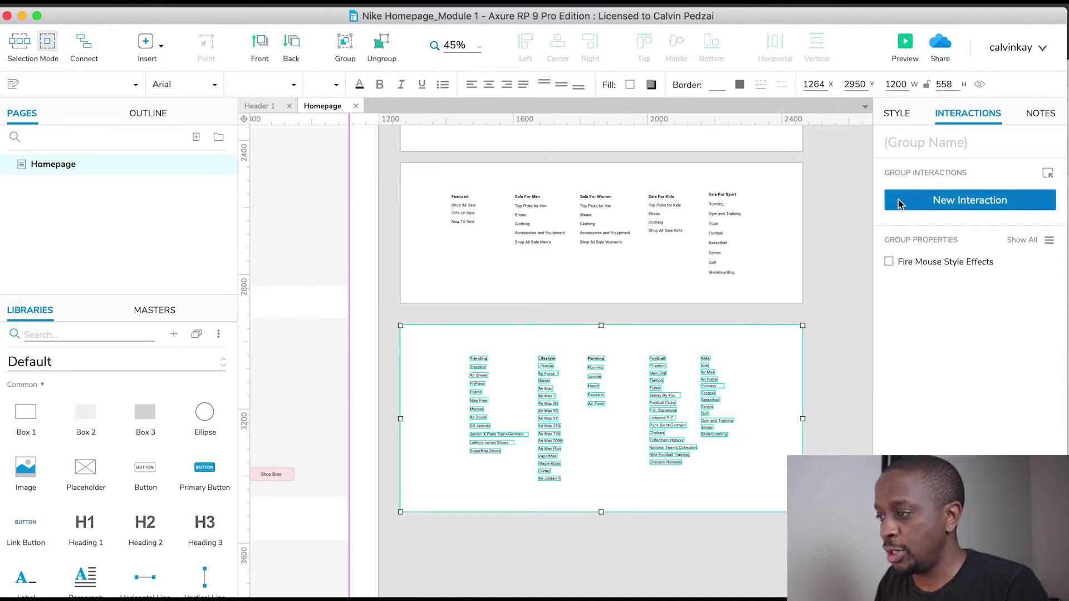
click(917, 146)
text(Collect)
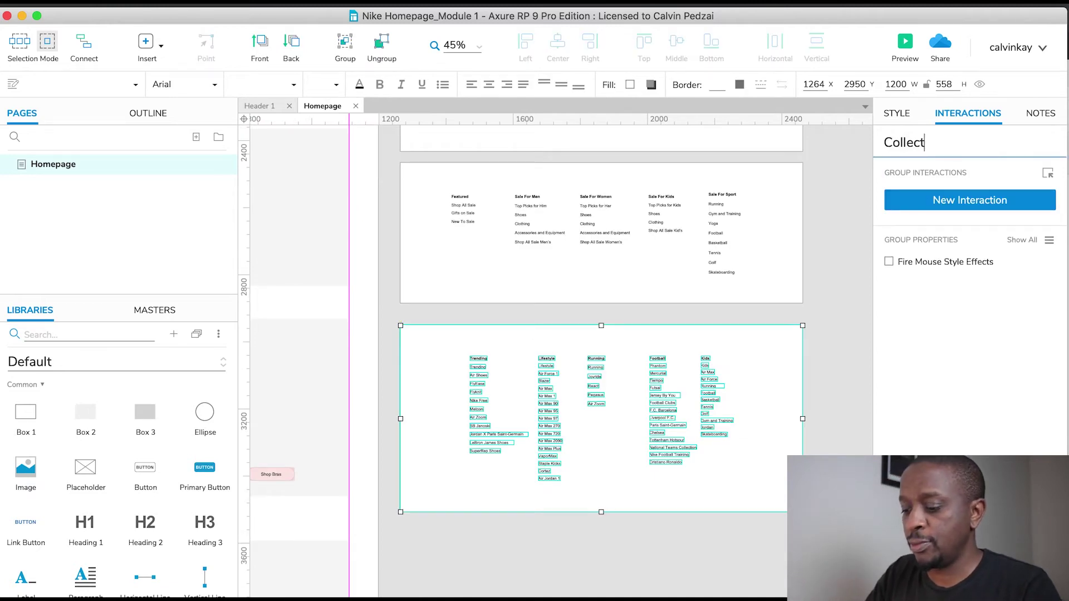
text(ionsDropdown)
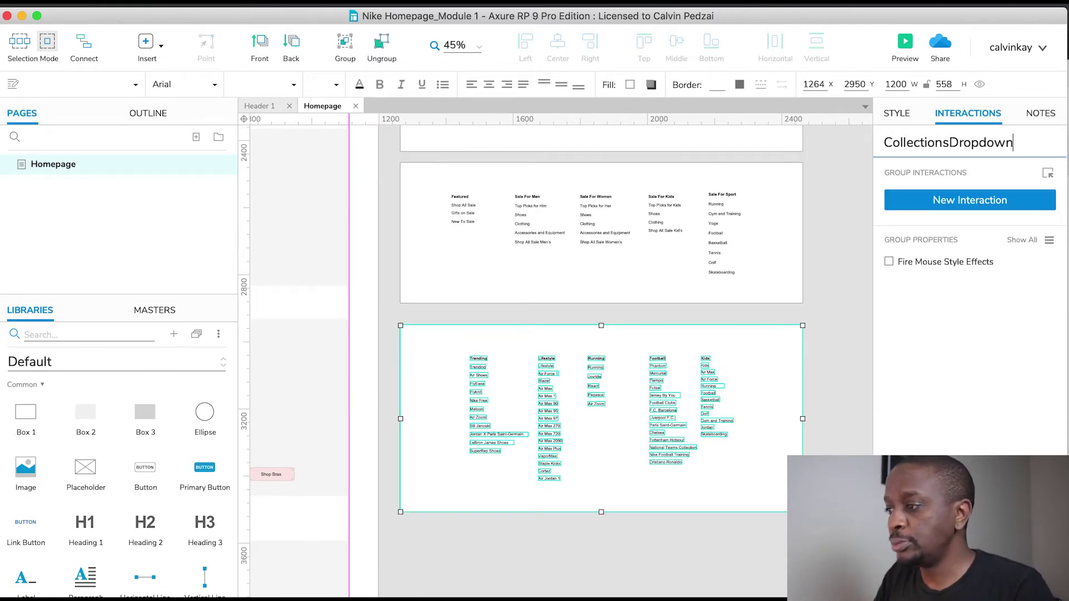
drag(826, 320, 396, 156)
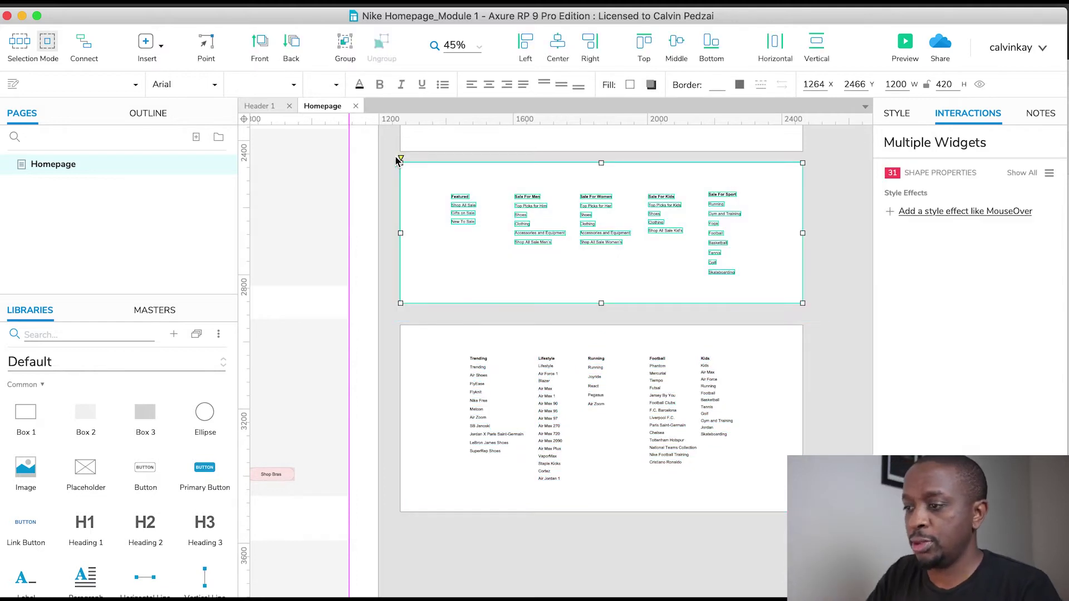
key(super+g)
click(916, 147)
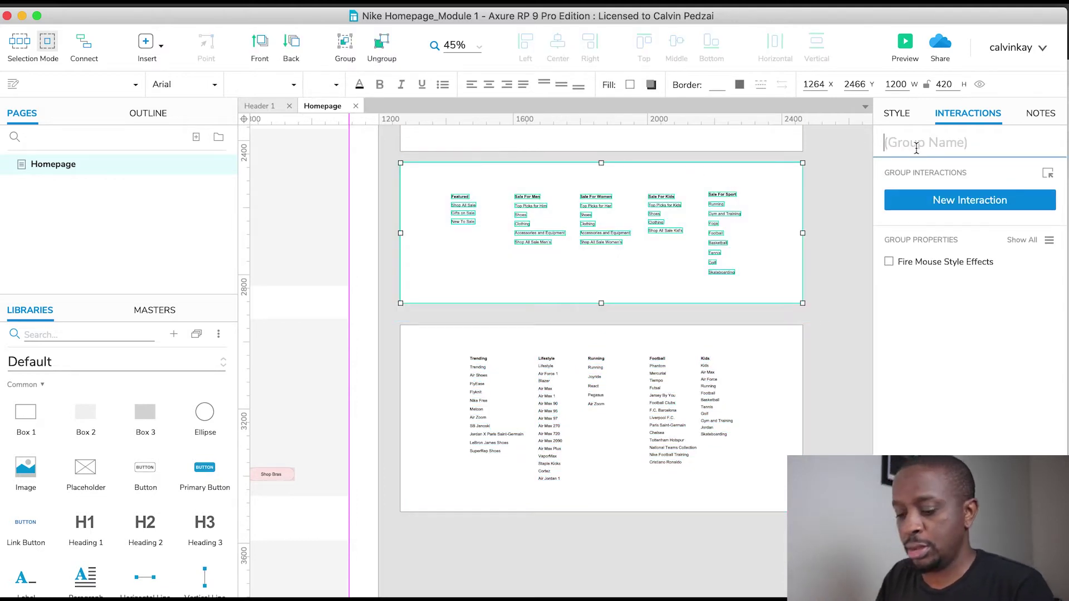
text(SaleDropdown)
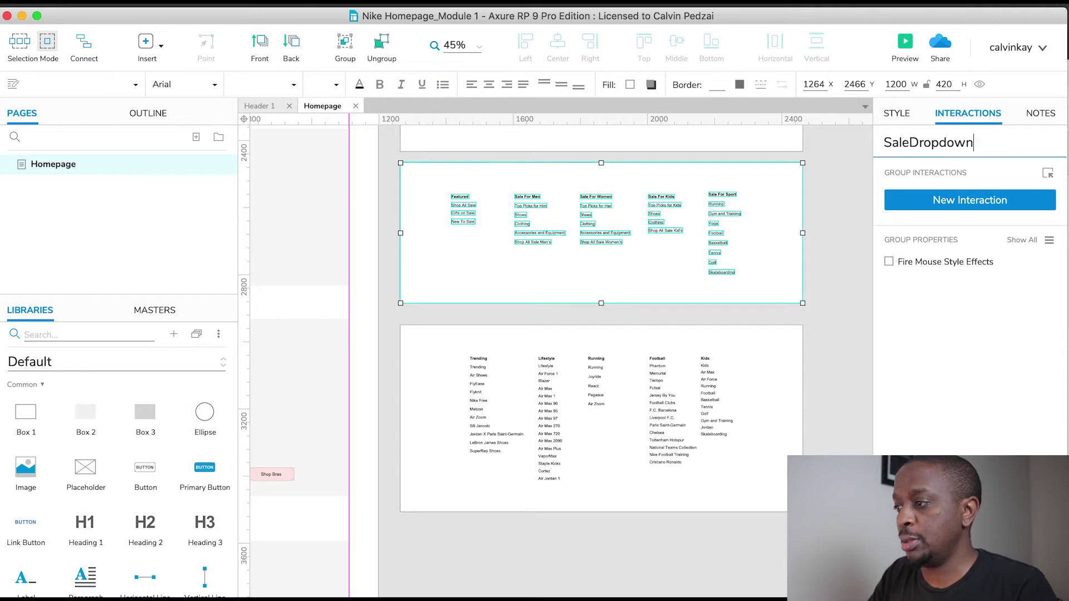
scroll(815, 265, down, 5)
click(628, 490)
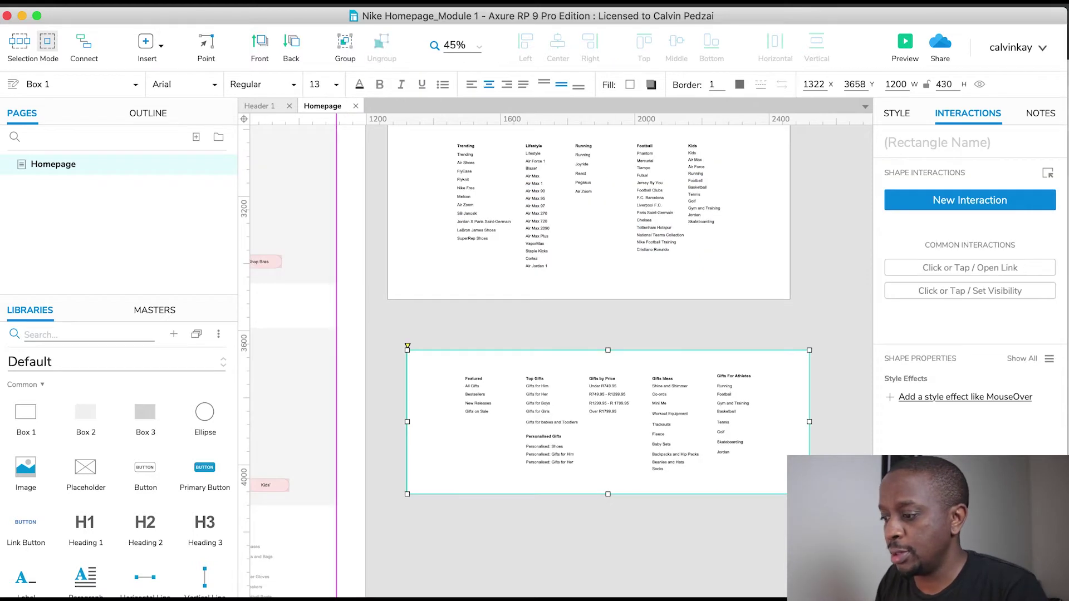
Step: Re-enter the CollectionsDropdown name and regroup the Sale menu links as SaleDropdown
drag(816, 503, 400, 335)
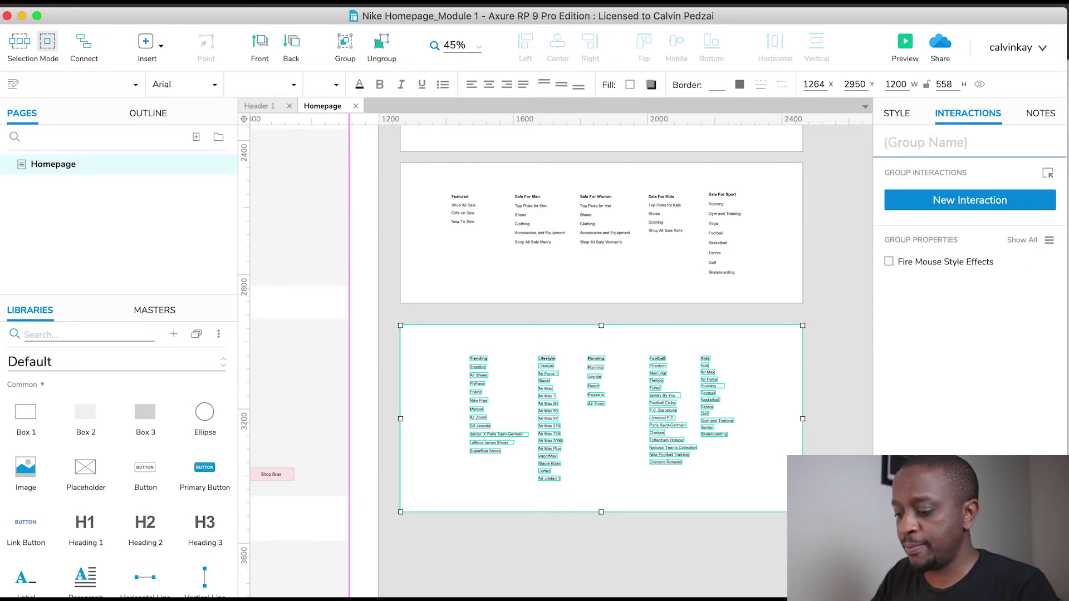
text(Coll)
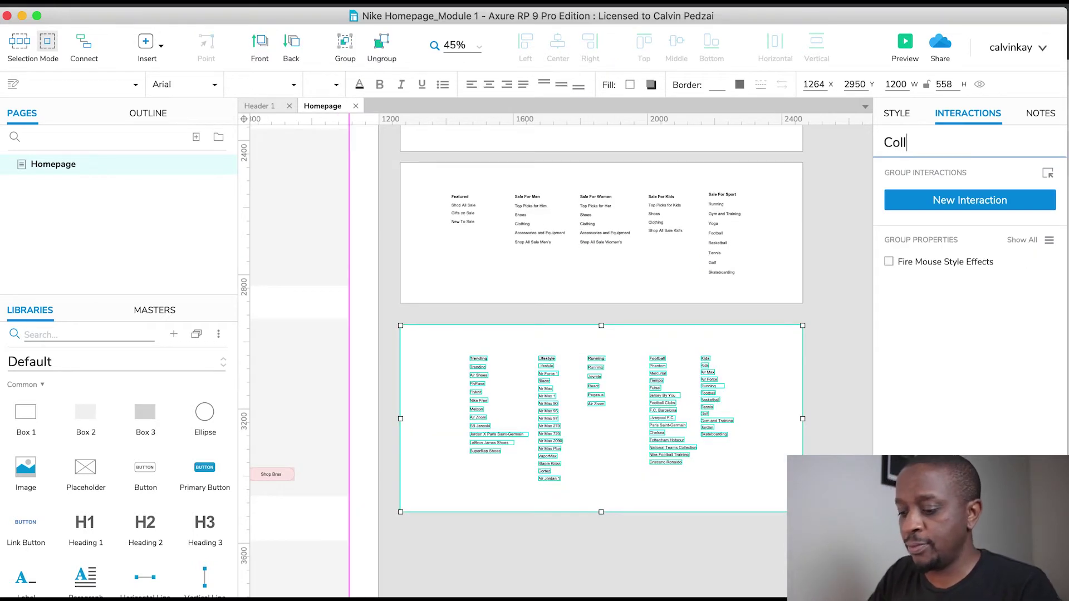
text(ections)
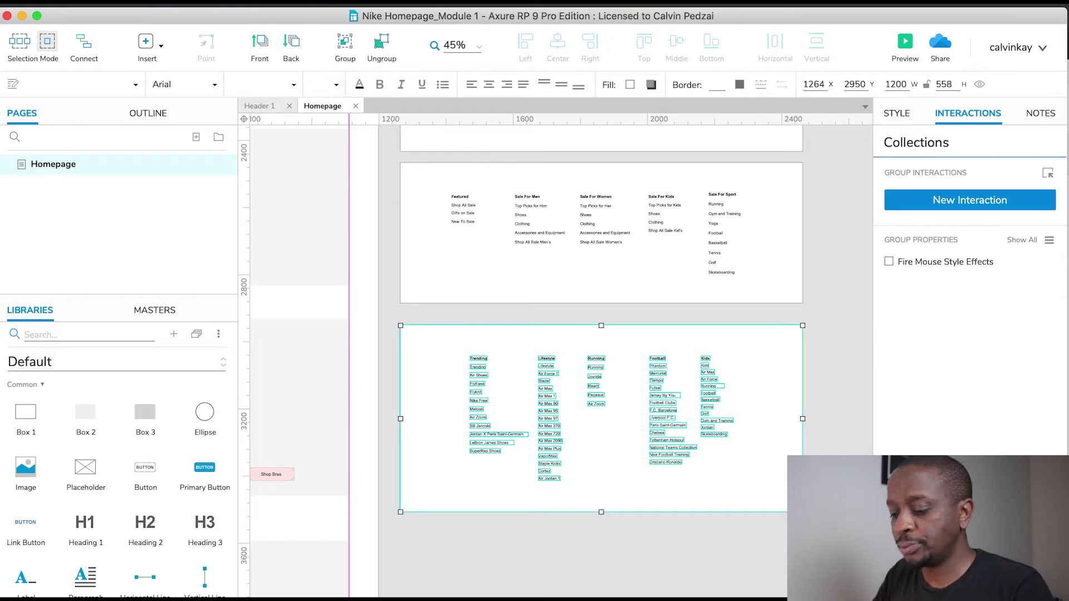
text(Dropdown)
drag(827, 319, 395, 155)
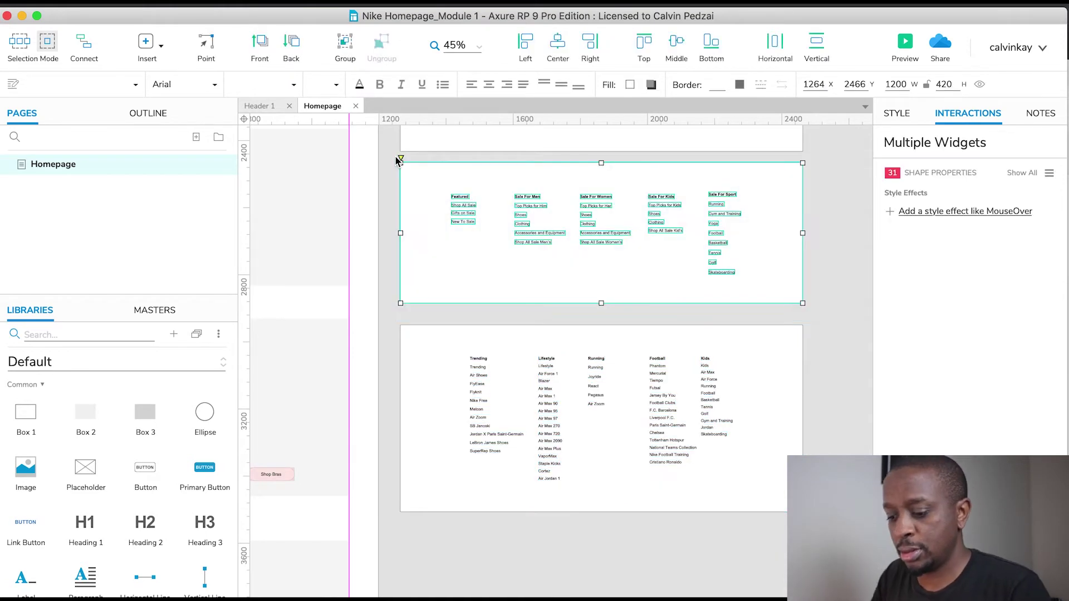
key(super+g)
click(916, 148)
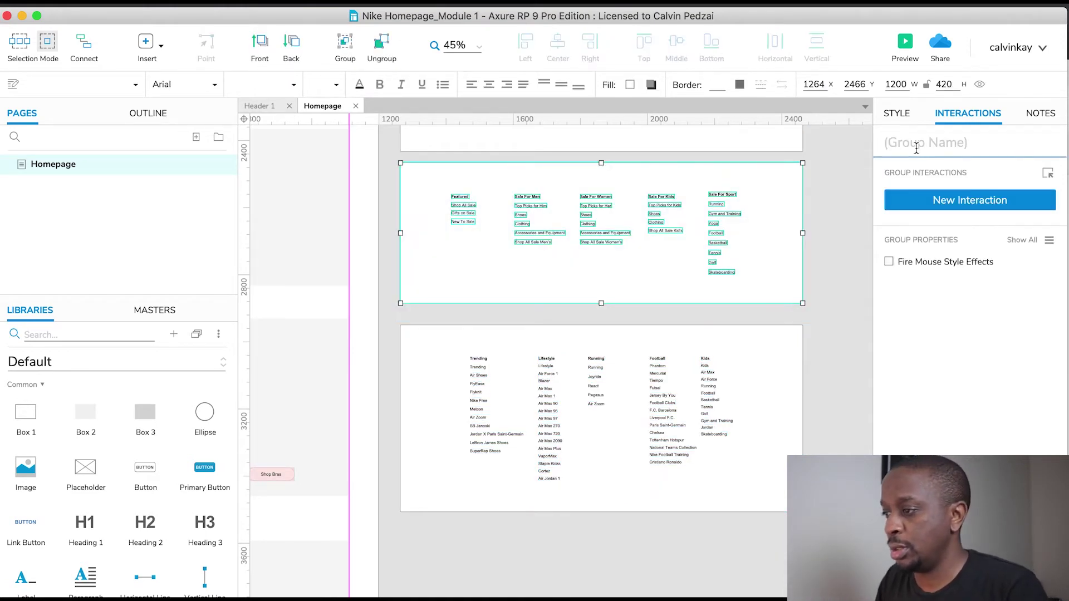
text(Sale)
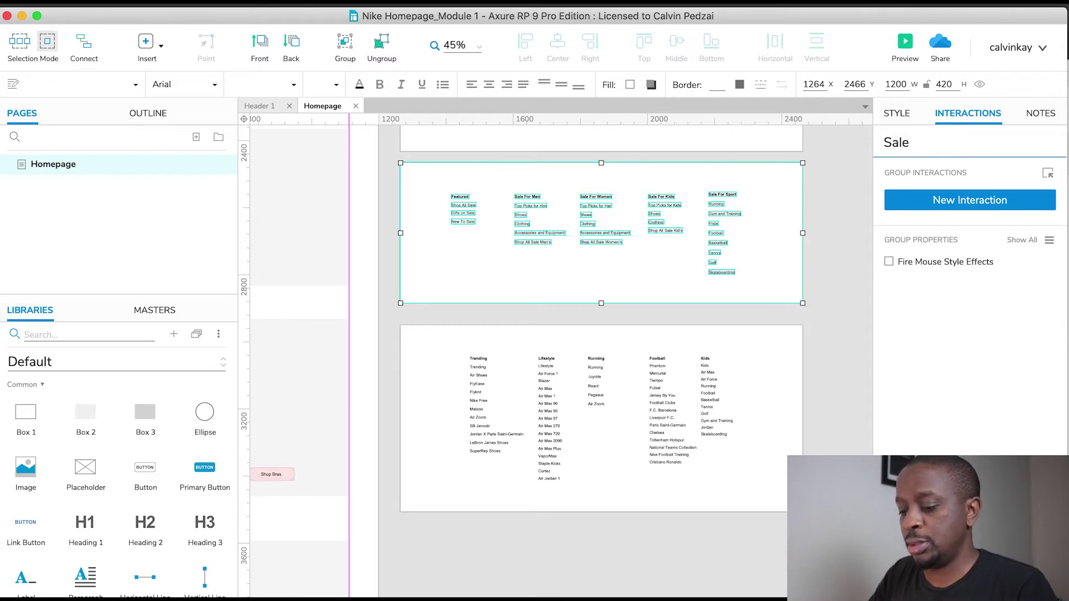
text(Dropdown)
Step: Group the Gifts menu widgets and start naming the group GiftsDropdown
scroll(815, 265, down, 4)
click(797, 474)
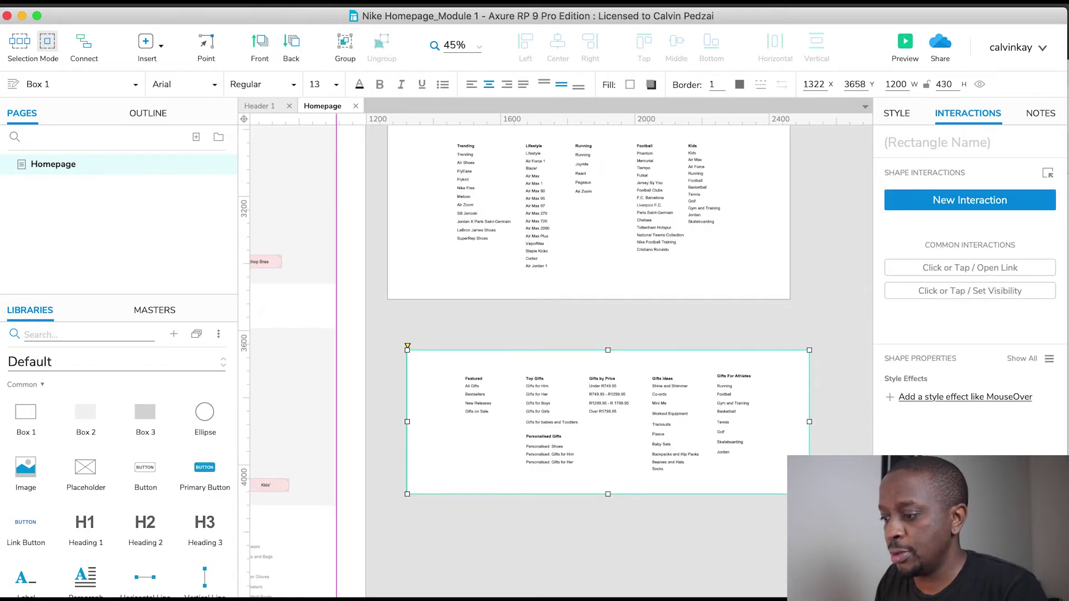
drag(827, 501, 390, 336)
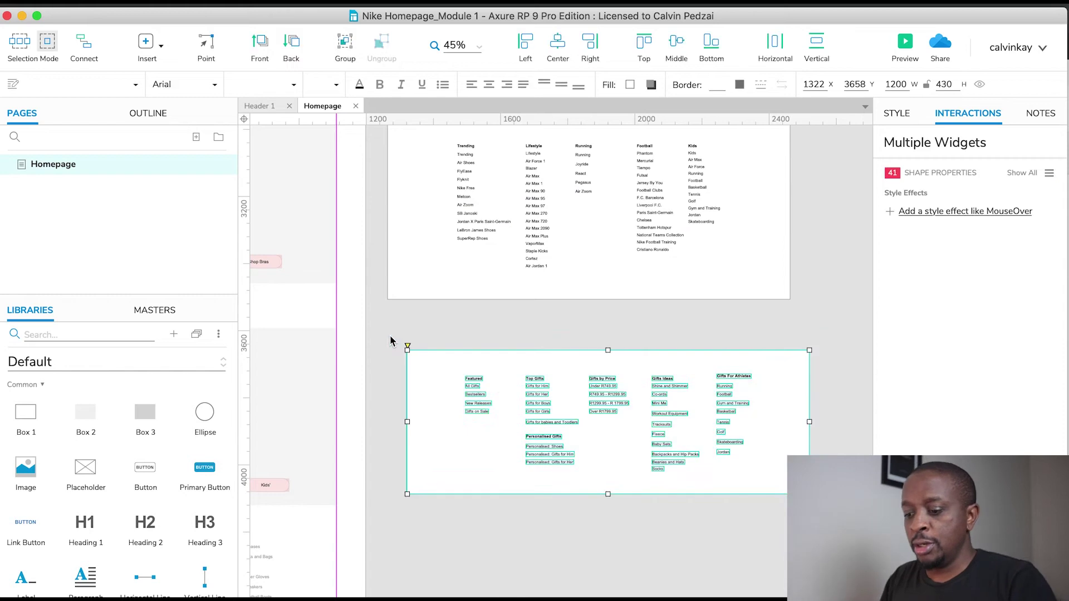
key(super+g)
click(918, 143)
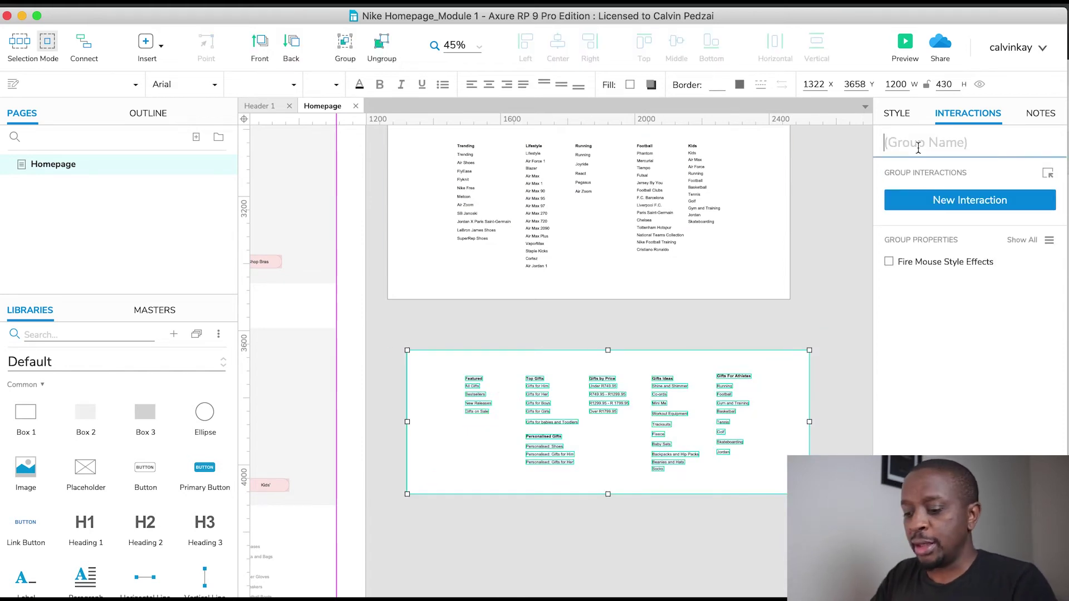
text(Gifts)
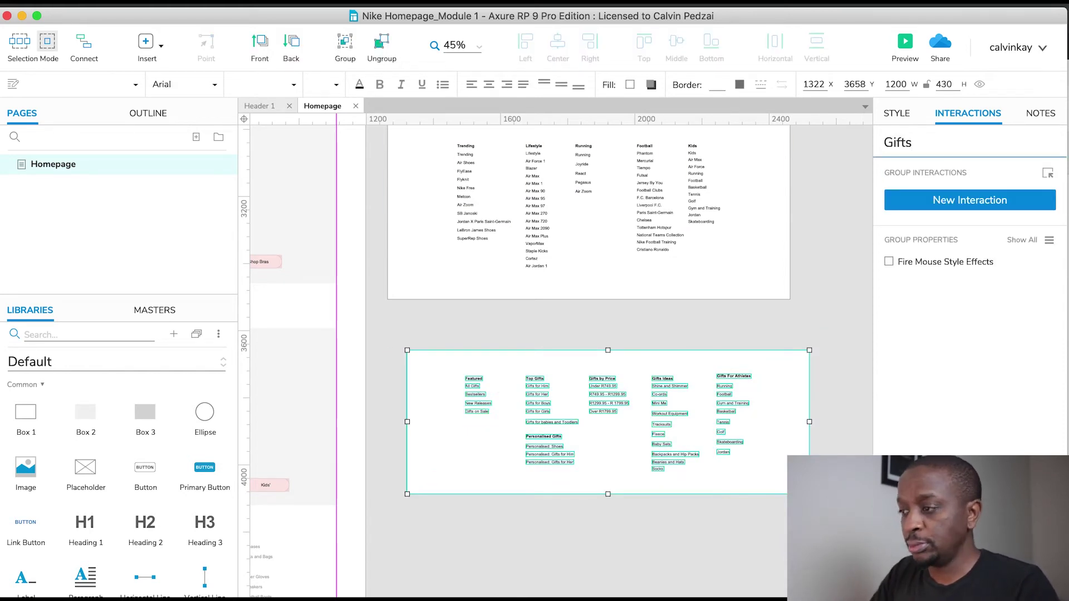
text(DropD)
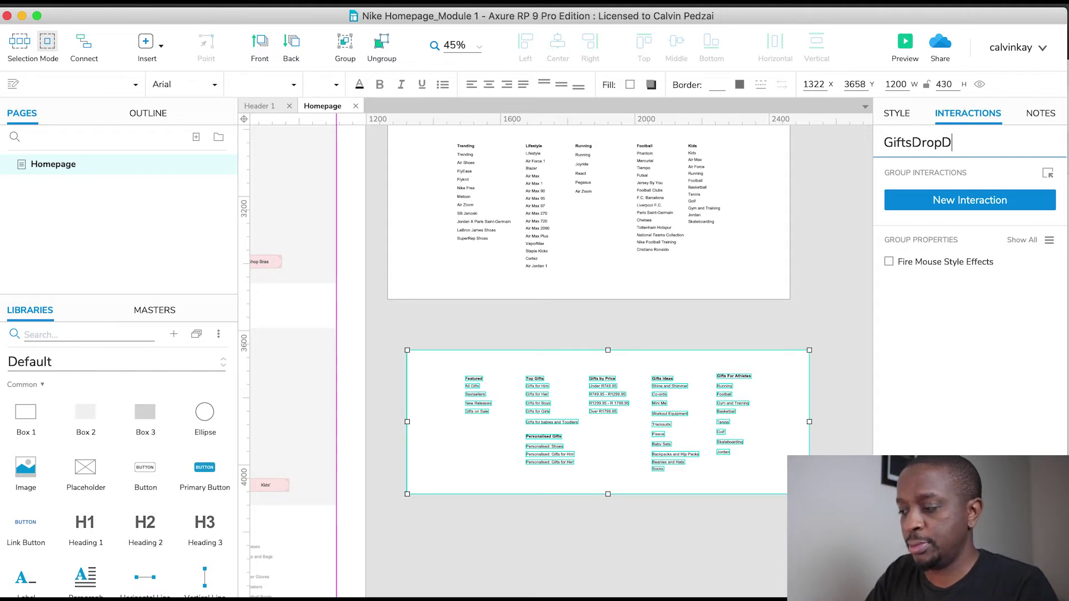
key(BackSpace)
Step: Finish the GiftsDropdown name and move the group up-left in line with the panel above
text(d)
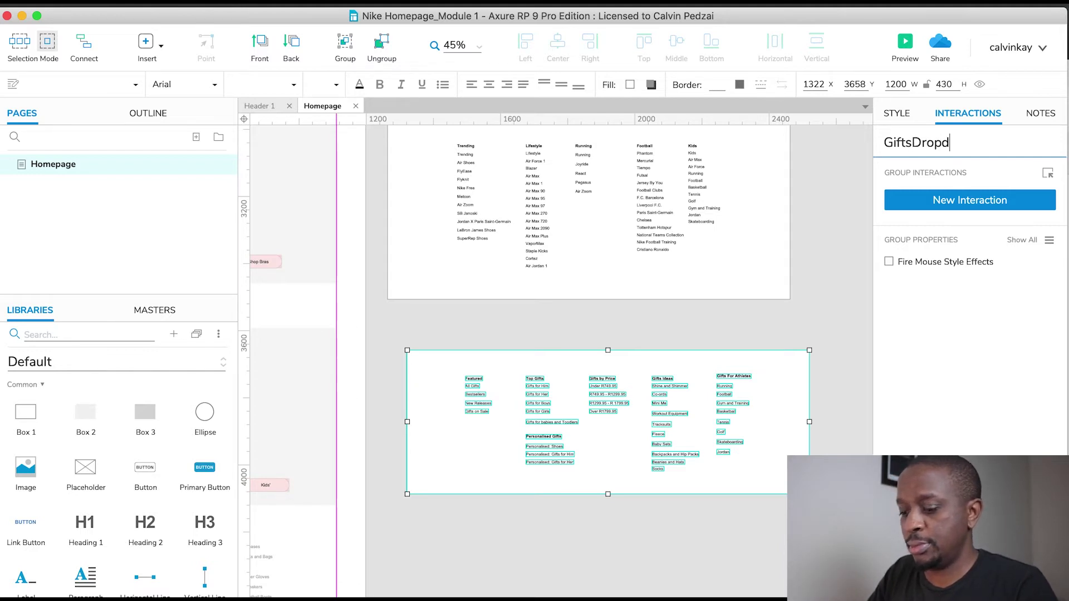
text(own)
click(836, 303)
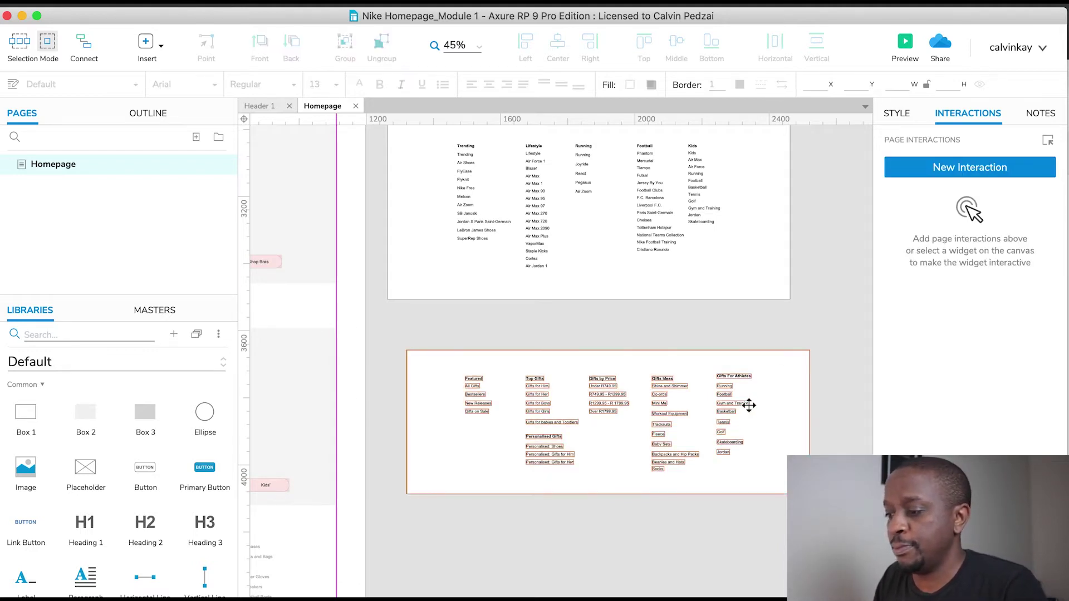
drag(747, 407, 727, 376)
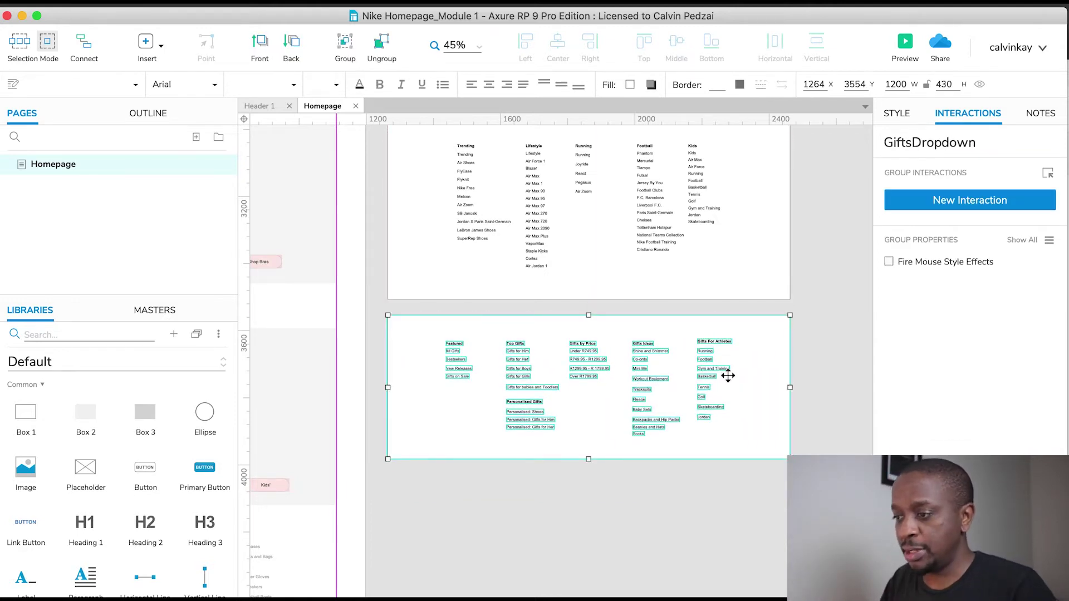
scroll(728, 375, up, 5)
scroll(727, 376, down, 3)
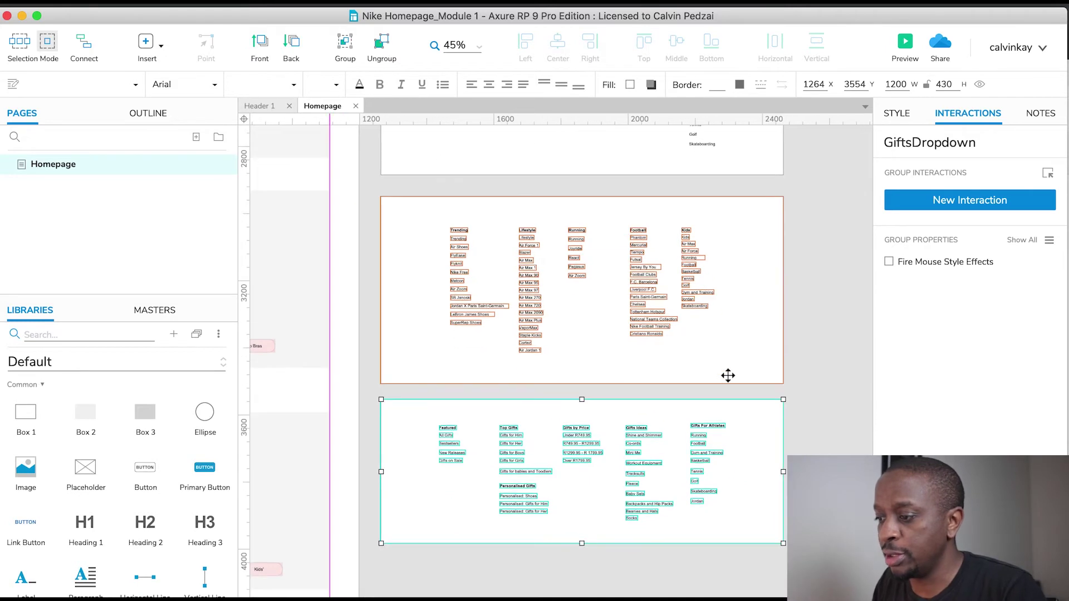
Step: Move the CollectionsDropdown group down below GiftsDropdown
click(694, 298)
scroll(627, 270, down, 3)
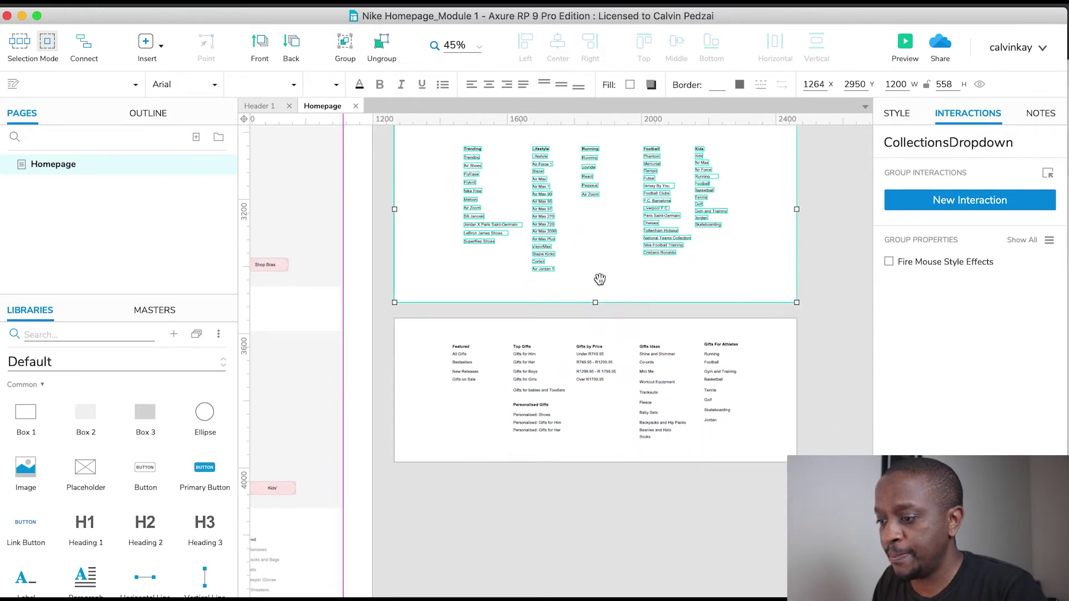
drag(599, 279, 603, 555)
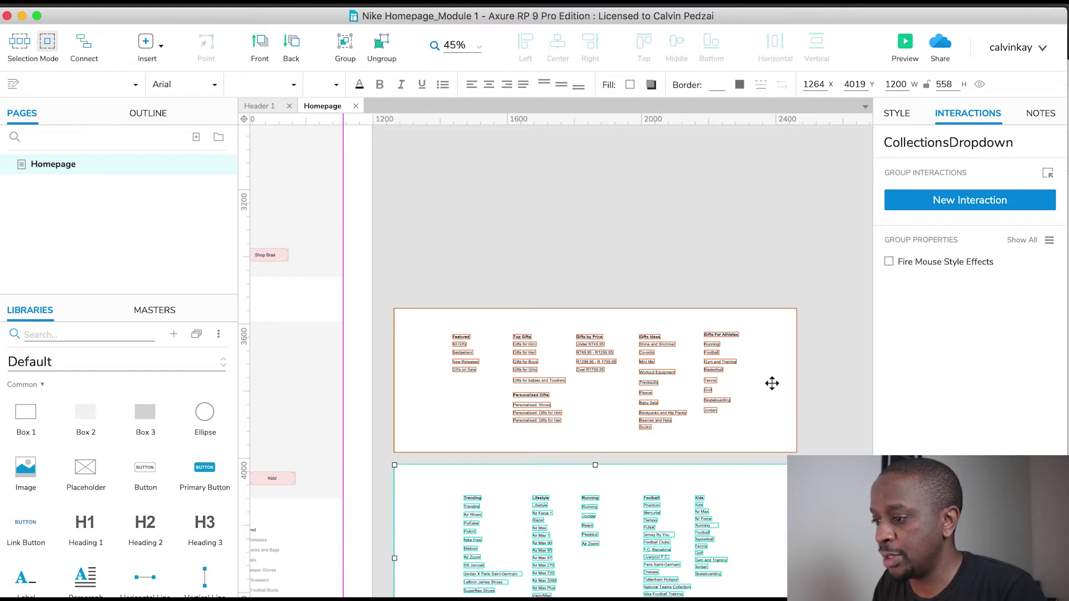
scroll(773, 380, down, 3)
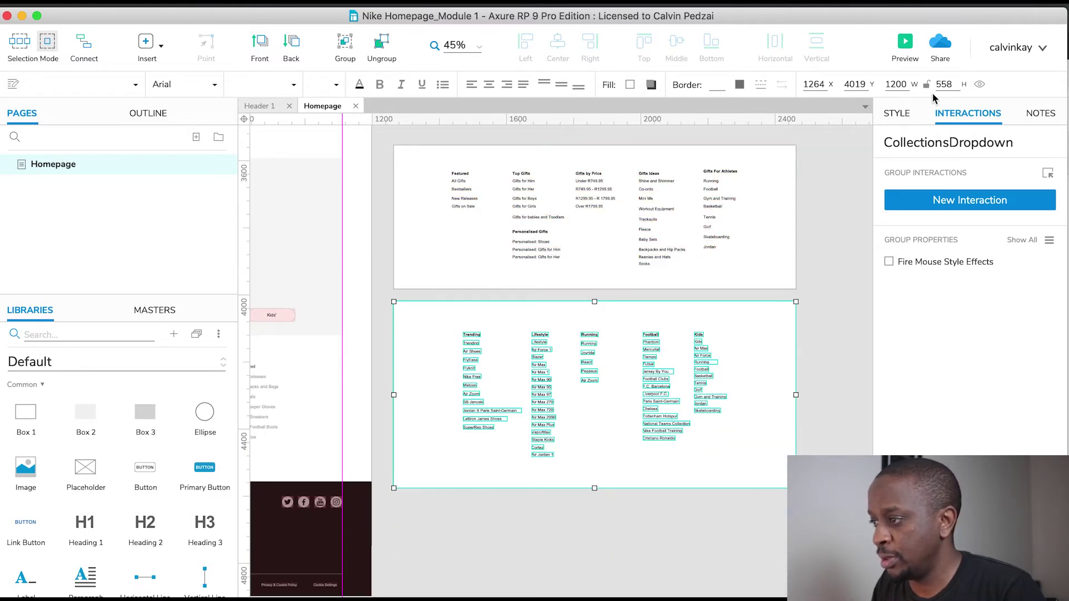
scroll(801, 341, up, 13)
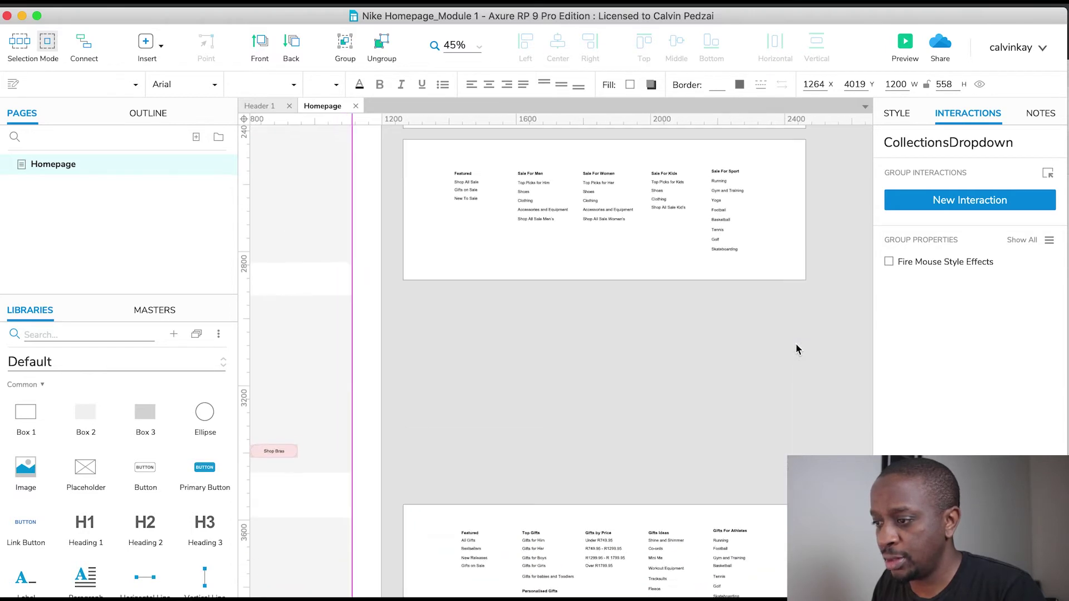
Step: Check the placement of the KidsDropdown, WomensDropdown and MensDropdown groups
click(796, 344)
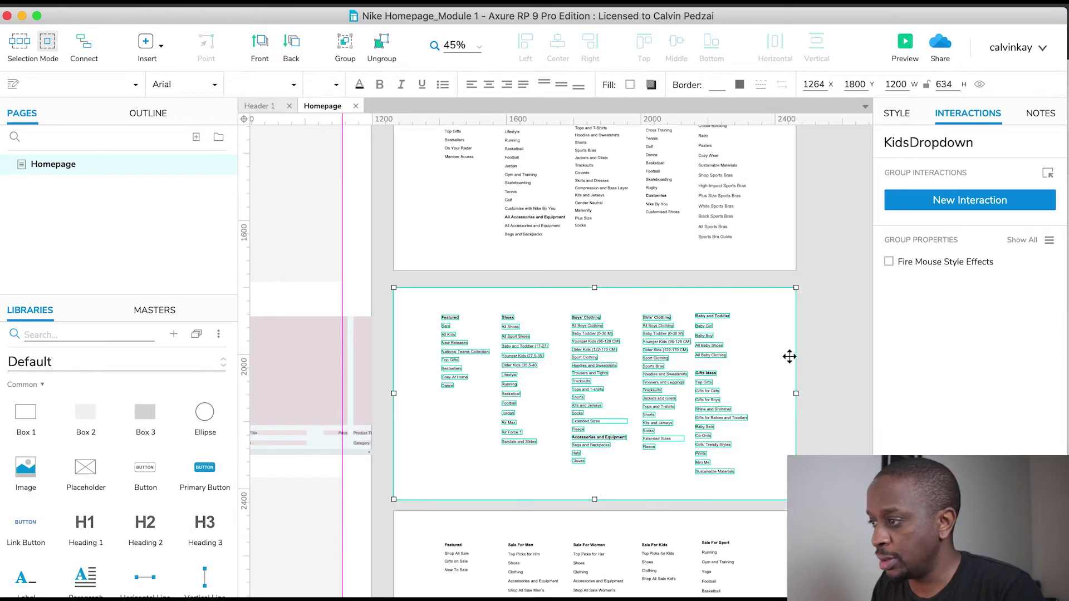
scroll(793, 348, up, 2)
click(773, 290)
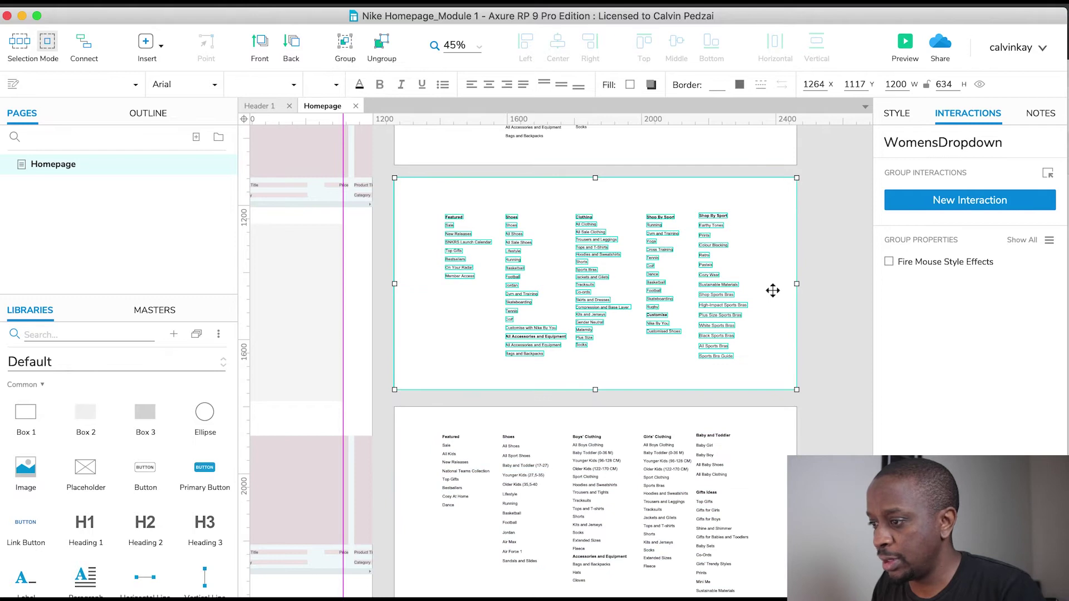
scroll(773, 290, up, 4)
click(773, 290)
scroll(773, 290, up, 1)
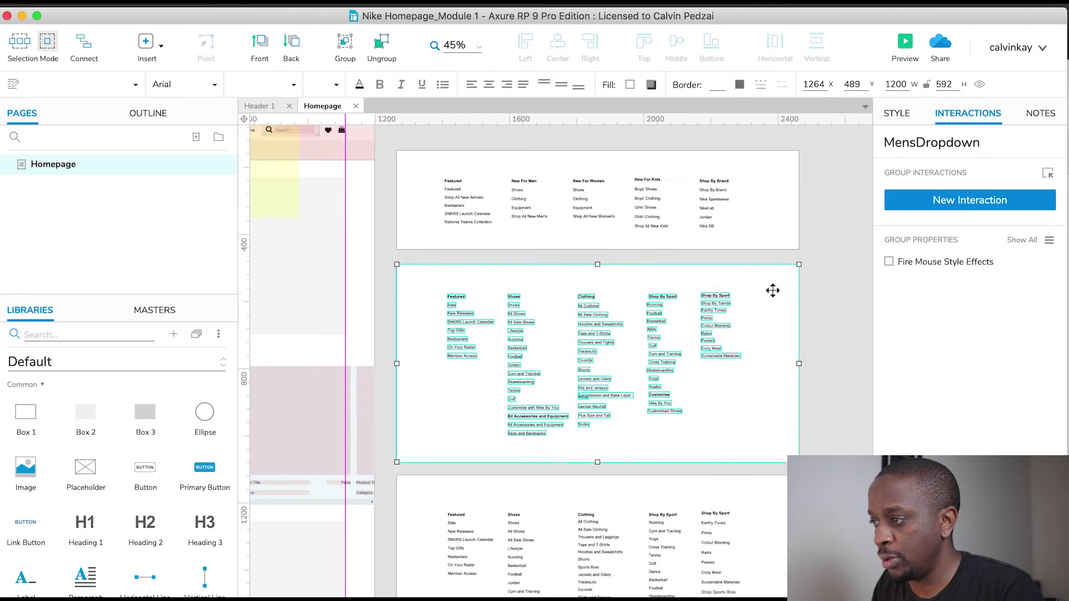
scroll(771, 289, up, 2)
scroll(773, 320, down, 5)
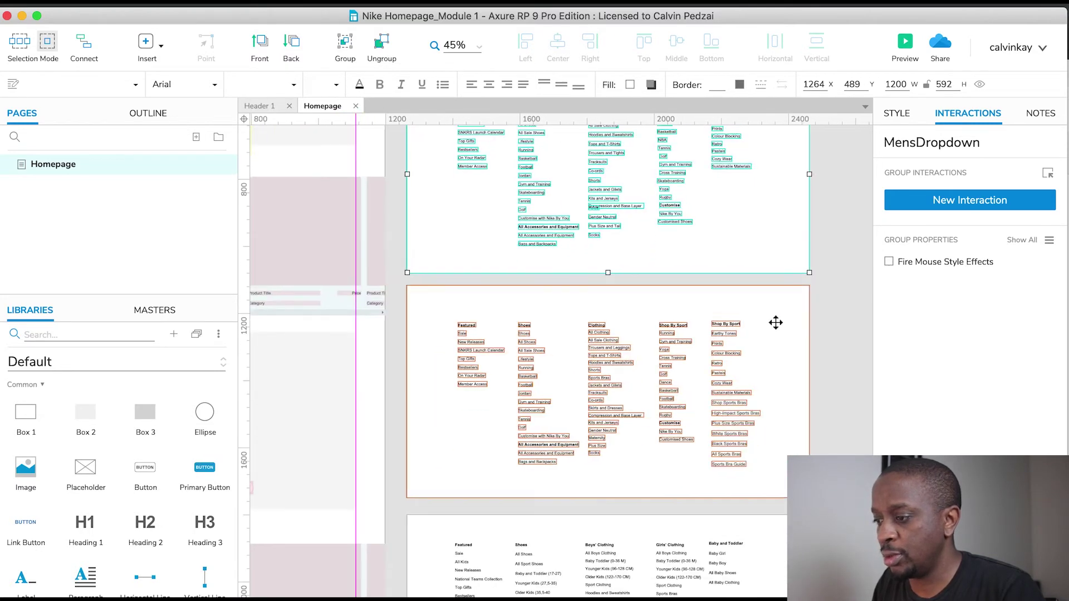
click(783, 402)
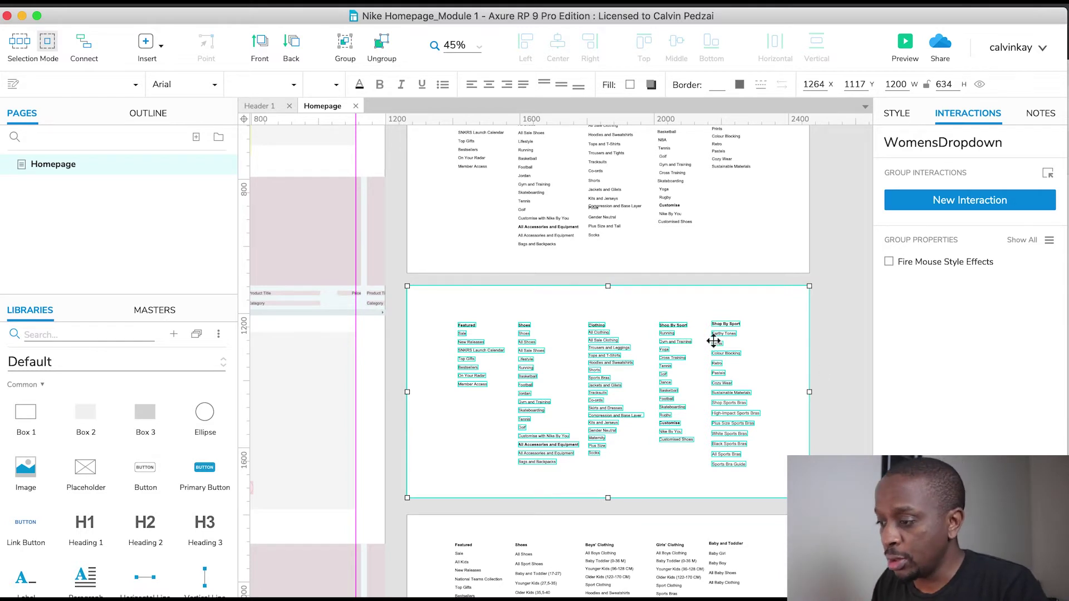
Step: Convert the WomensDropdown group into a dynamic panel named MenuDropdown and open its State1
right_click(701, 325)
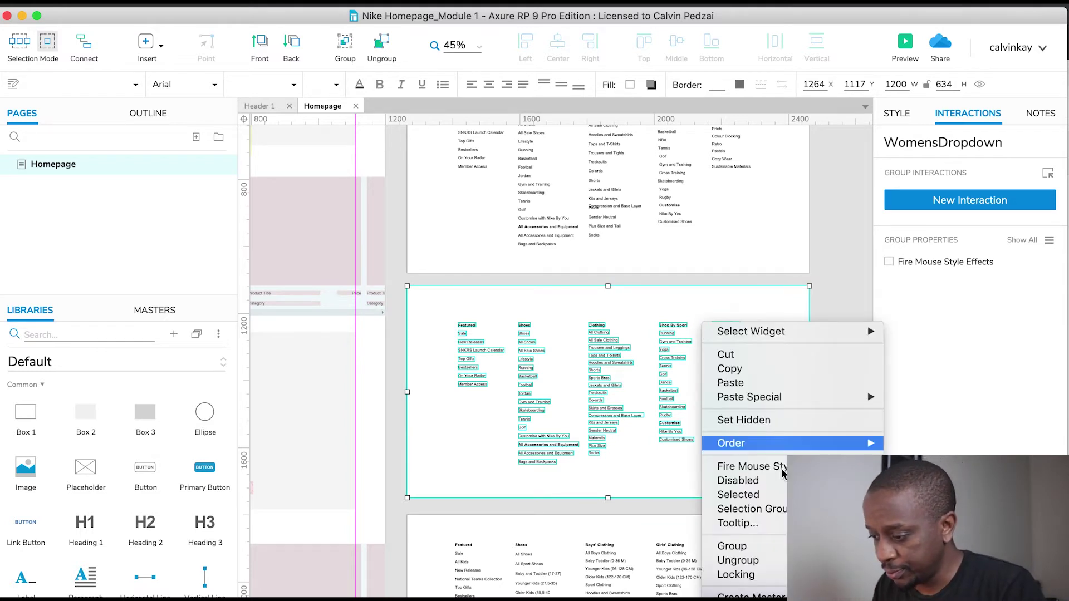
click(746, 599)
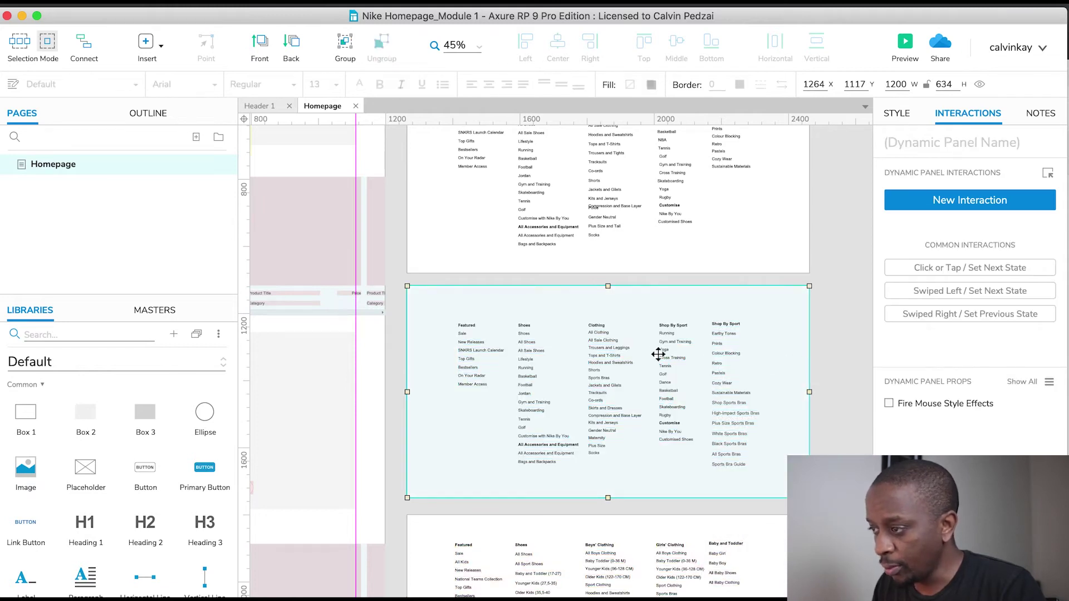
click(898, 146)
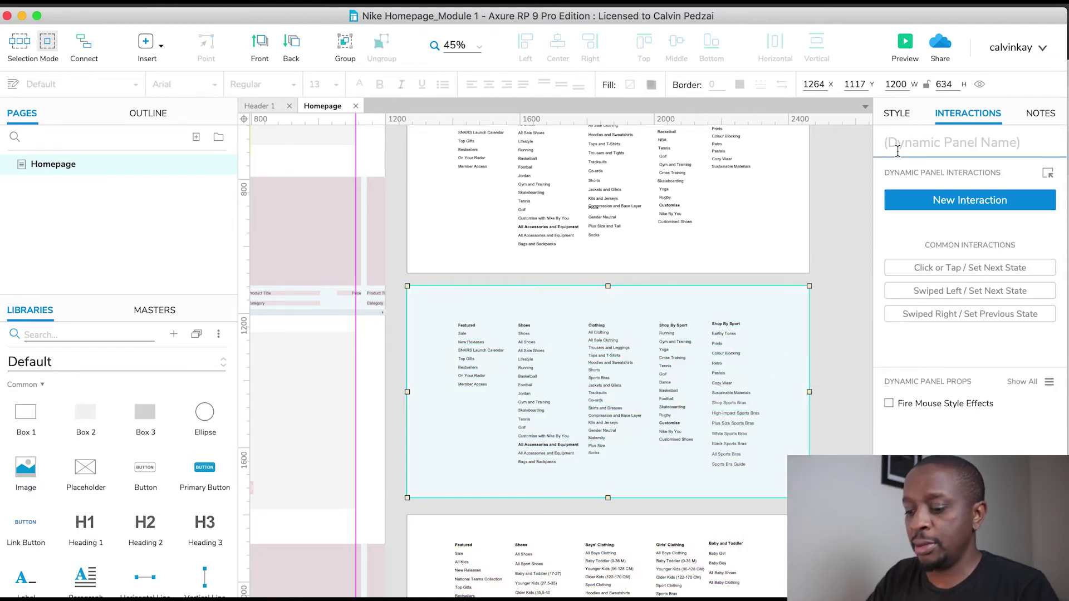
text(Menu)
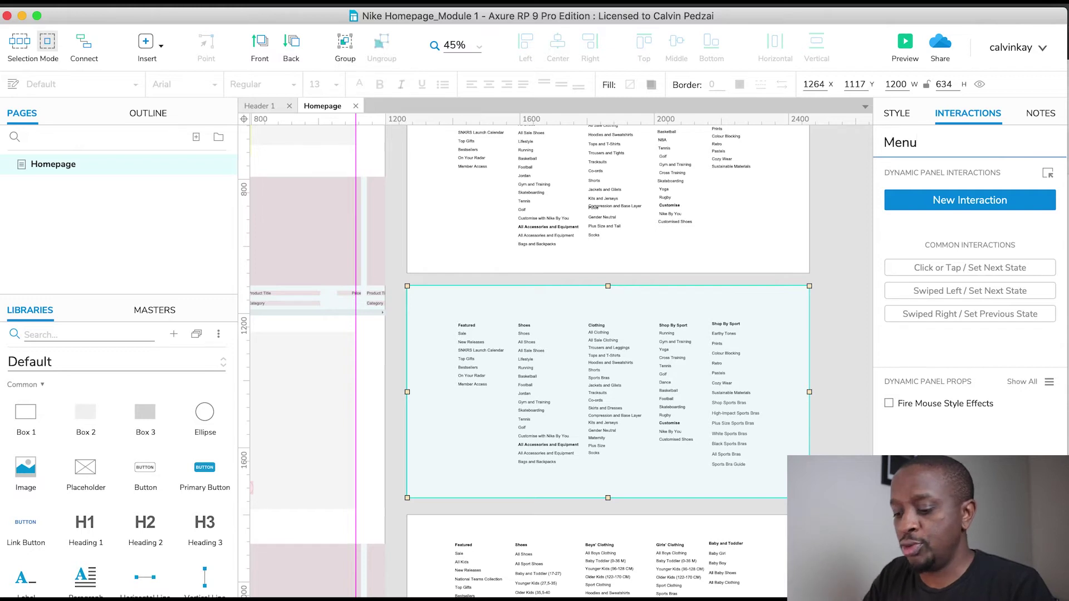
text(Dropdown)
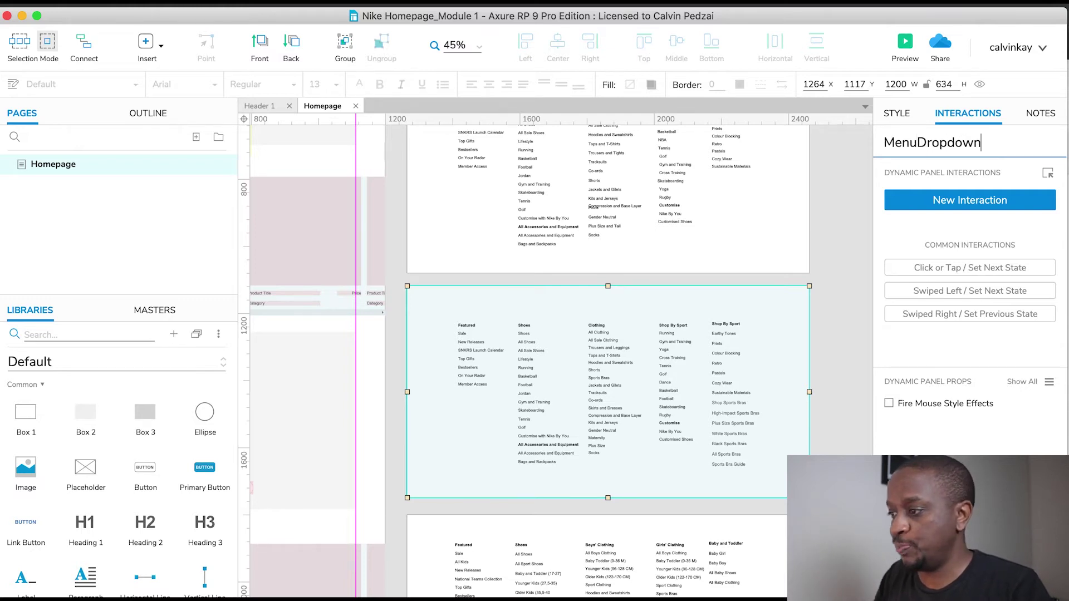
click(841, 284)
double_click(664, 347)
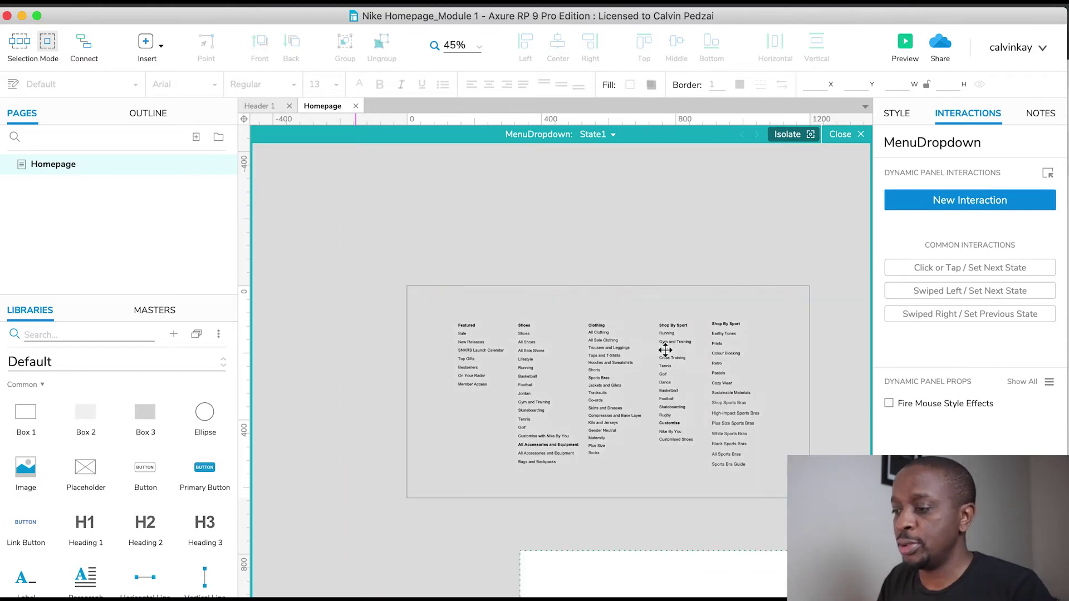
Step: Rename the MenuDropdown panel's first state to Mens
scroll(664, 346, up, 3)
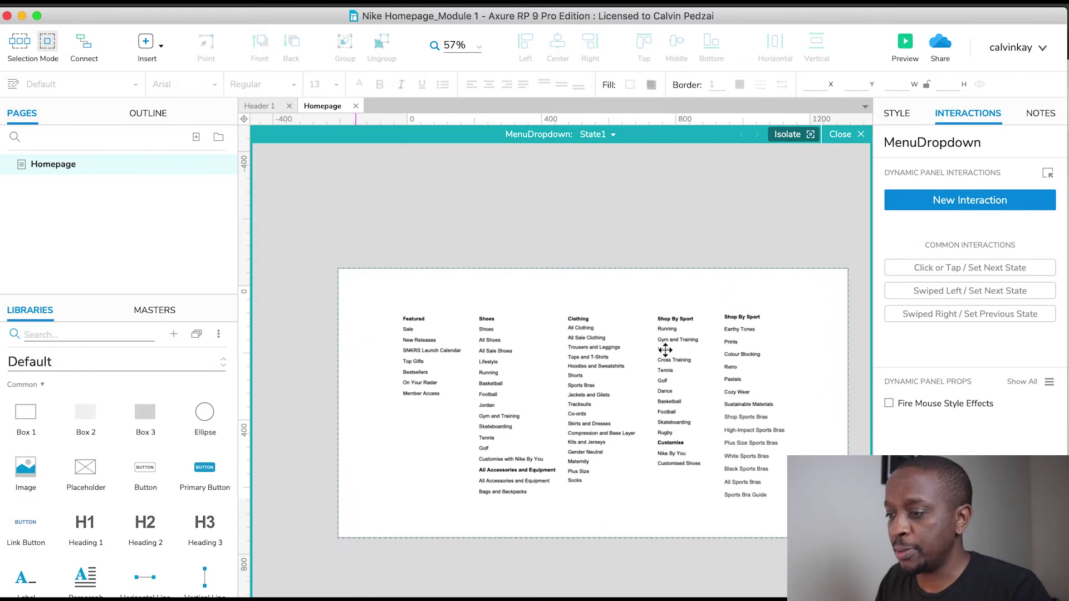
click(600, 137)
double_click(617, 154)
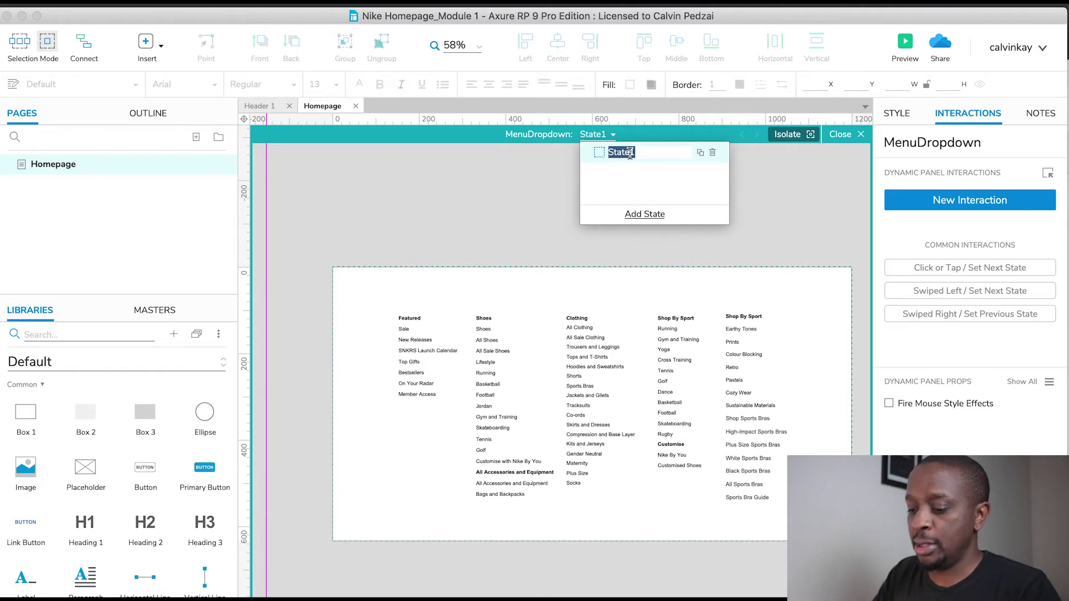
text(Mens)
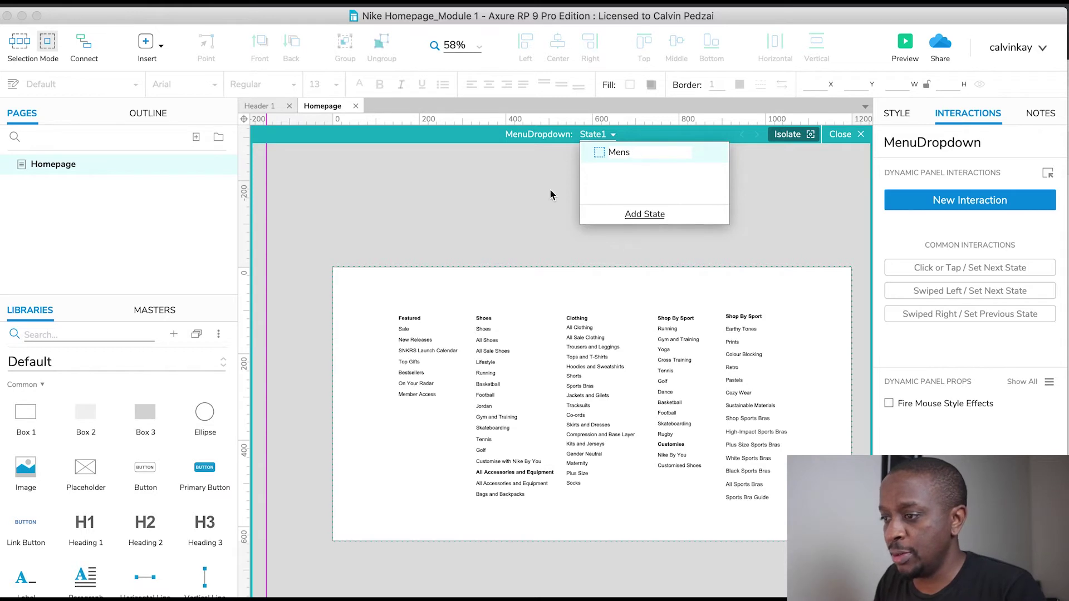
key(Return)
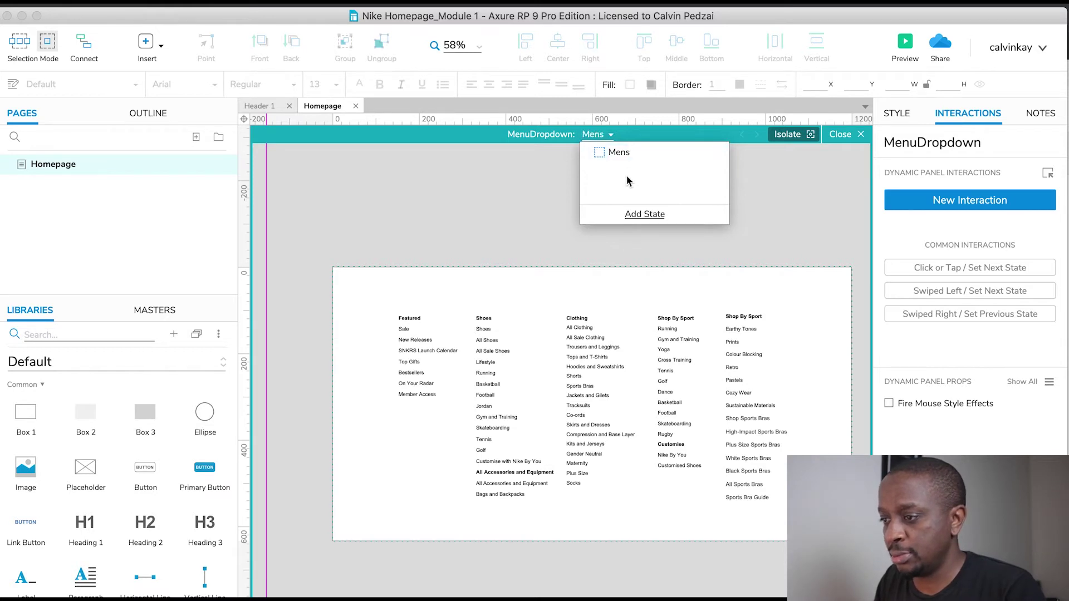
Step: Add blank states up to State6 and close the state editor
click(644, 214)
click(644, 215)
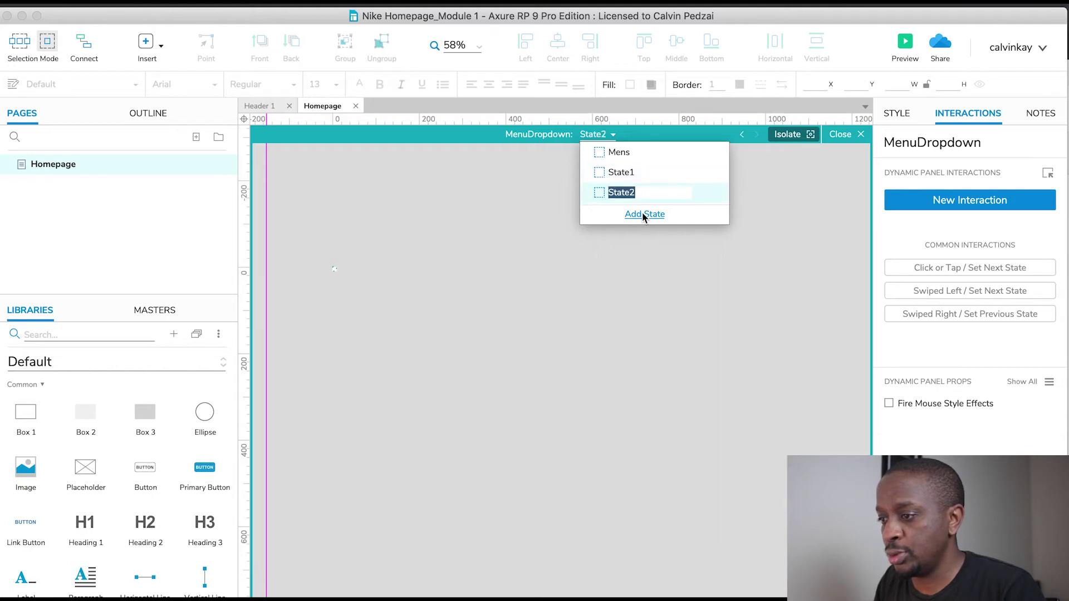
click(644, 214)
click(644, 215)
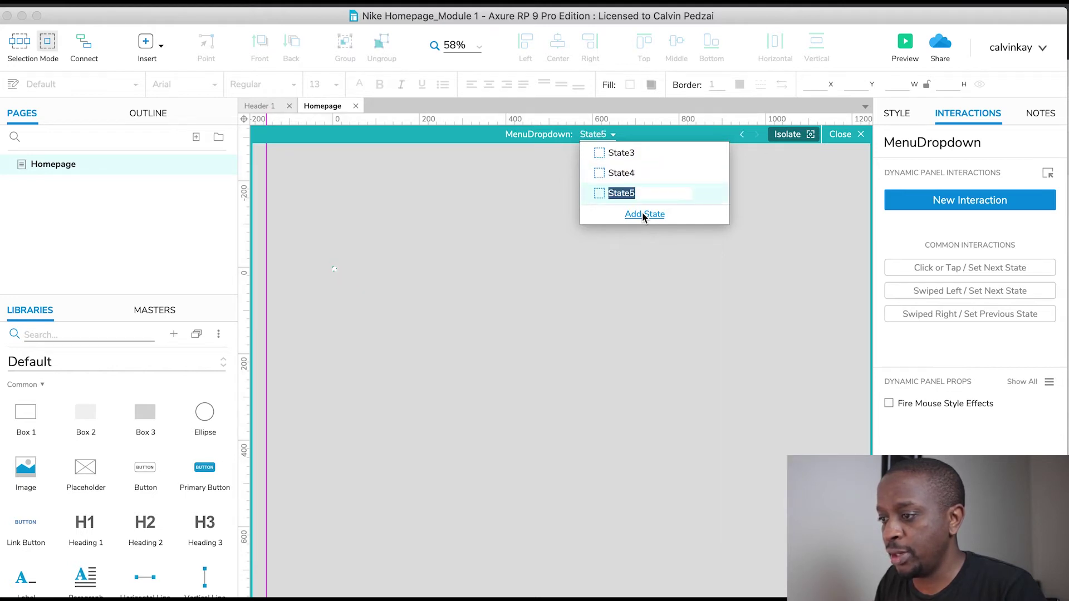
click(645, 214)
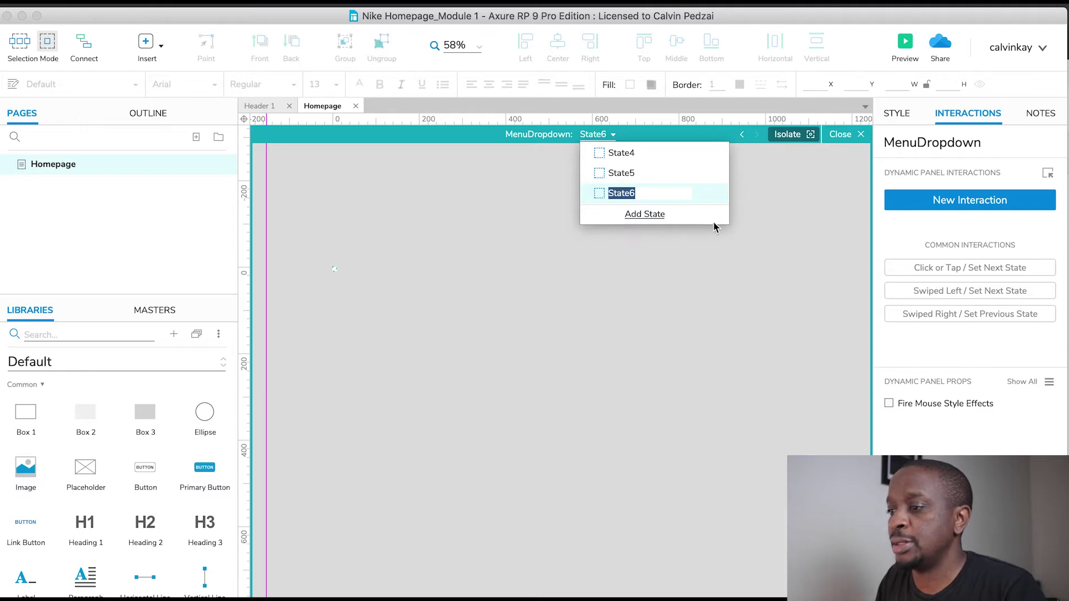
click(840, 134)
Step: Rename MenuDropdown's first state from Mens to Womens and close the panel editor
scroll(757, 411, down, 5)
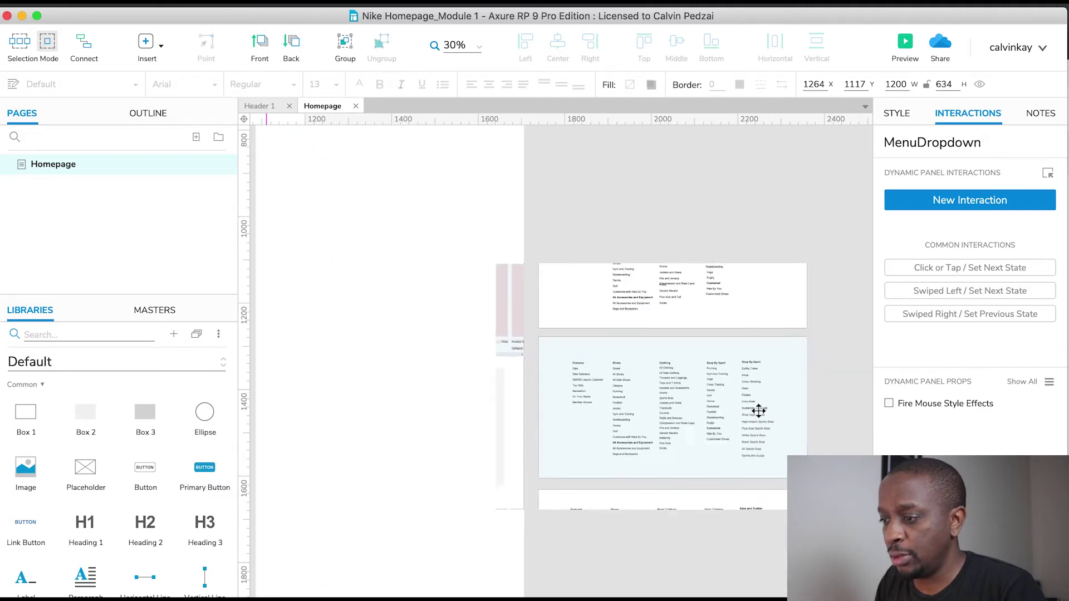
scroll(758, 410, right, 3)
scroll(759, 409, down, 1)
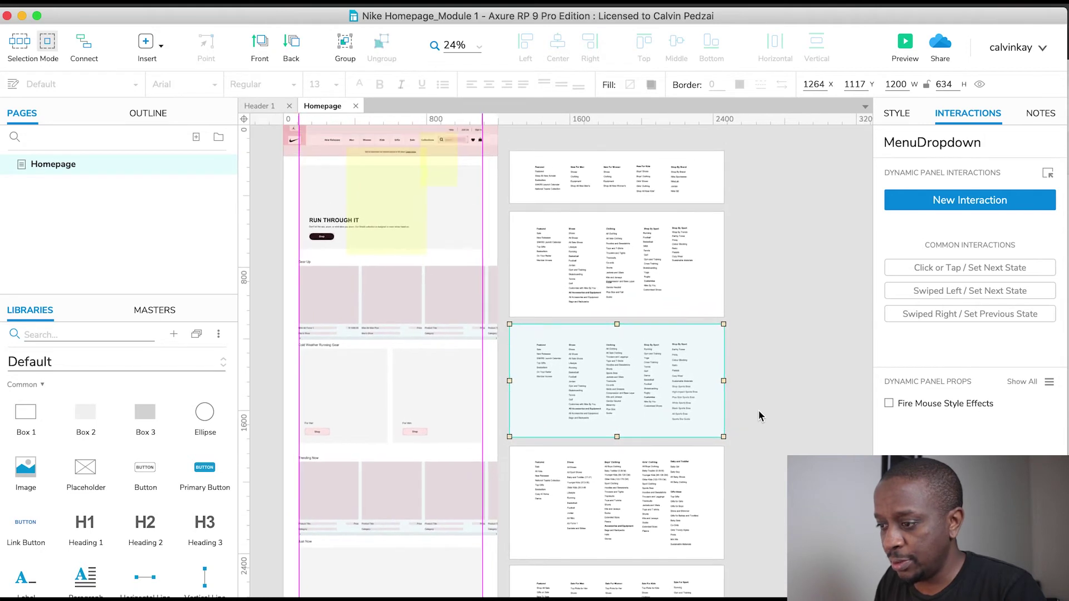
double_click(665, 354)
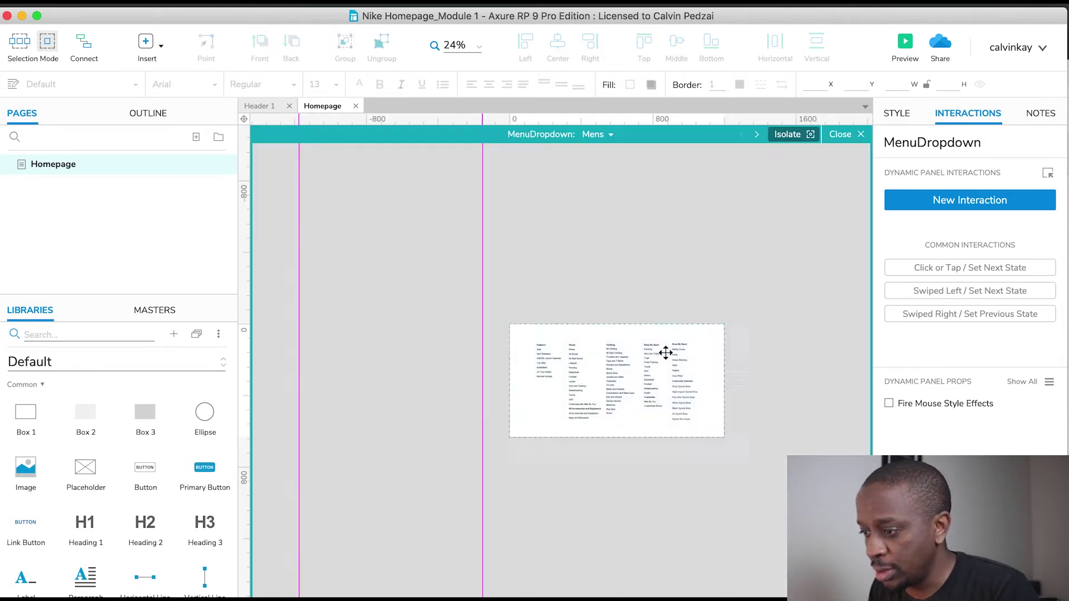
click(657, 336)
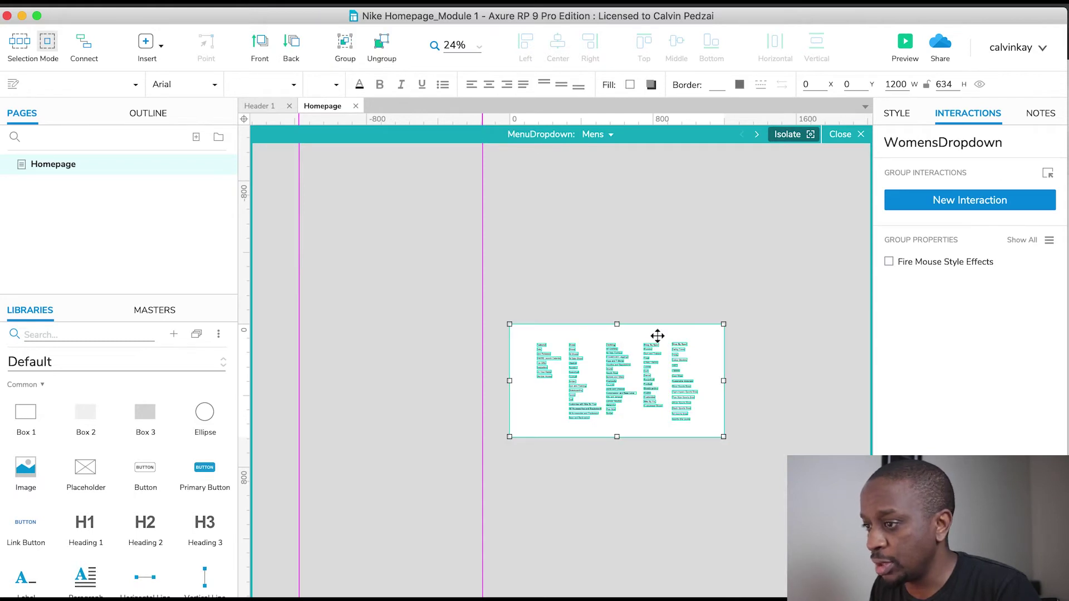
click(597, 135)
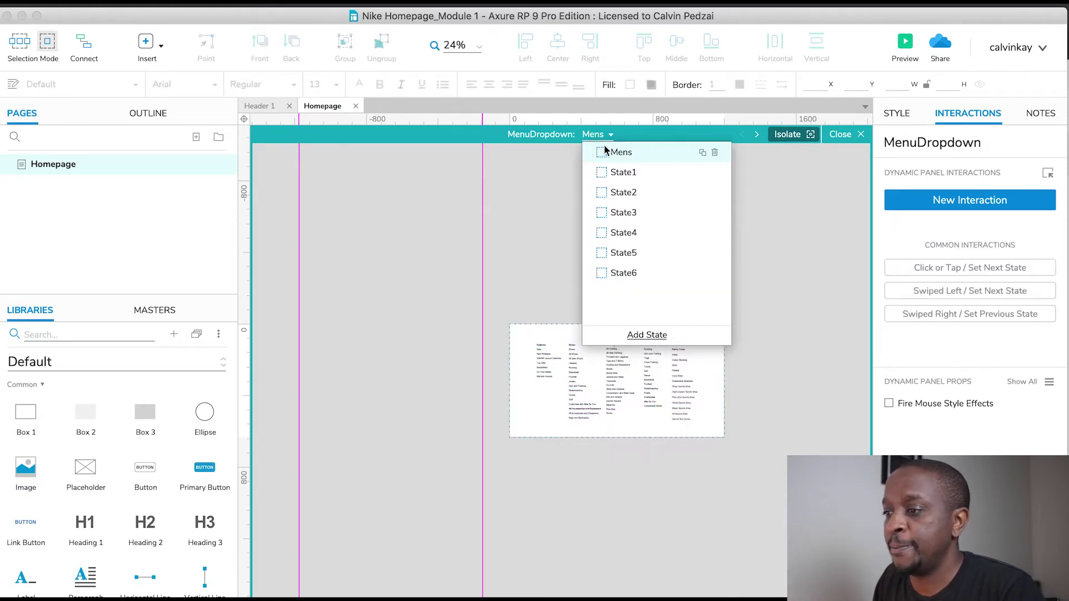
double_click(618, 151)
click(616, 154)
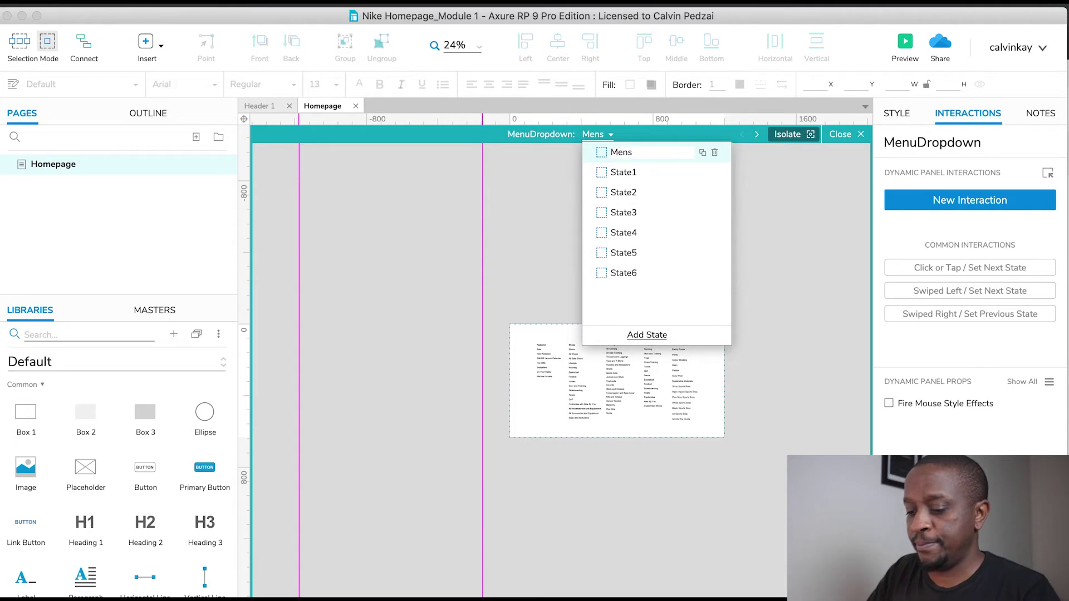
key(BackSpace)
text(Wom)
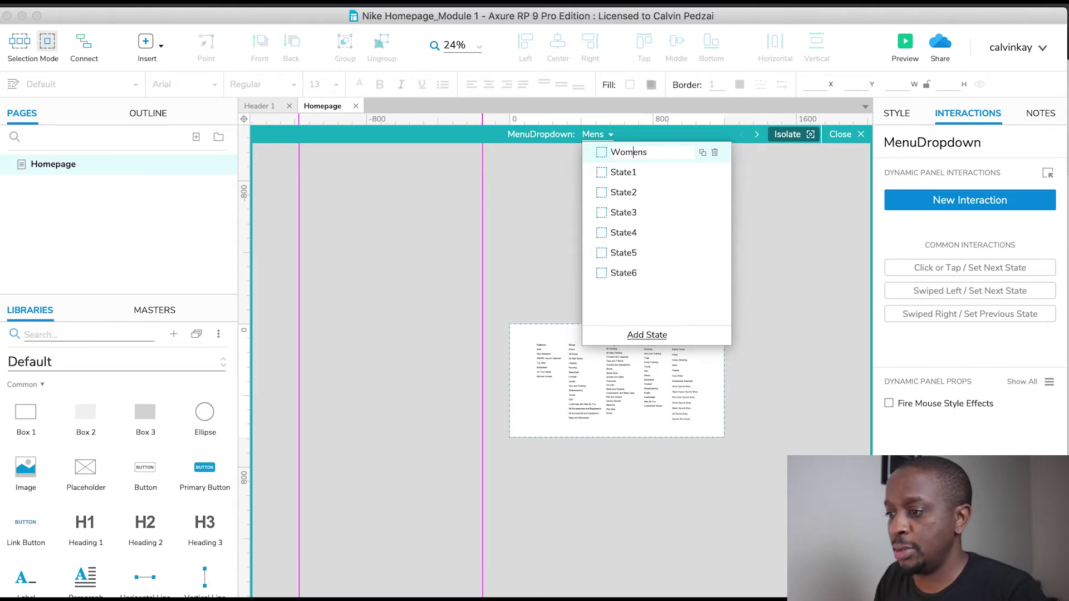
click(766, 261)
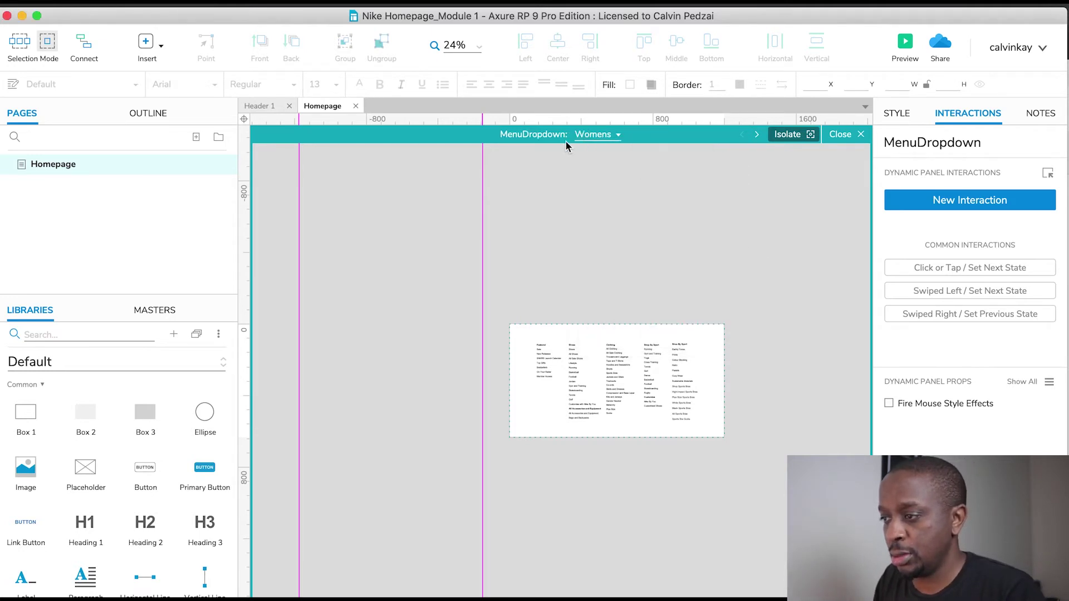
click(839, 134)
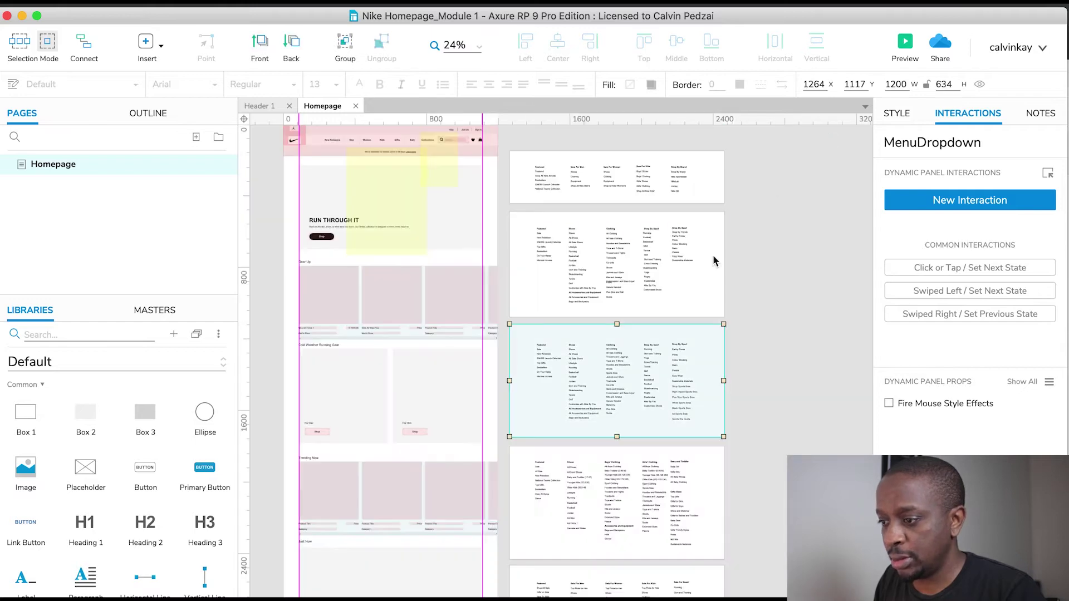
Step: Cut MensDropdown from the canvas and rename MenuDropdown's State1 to Mens
click(614, 225)
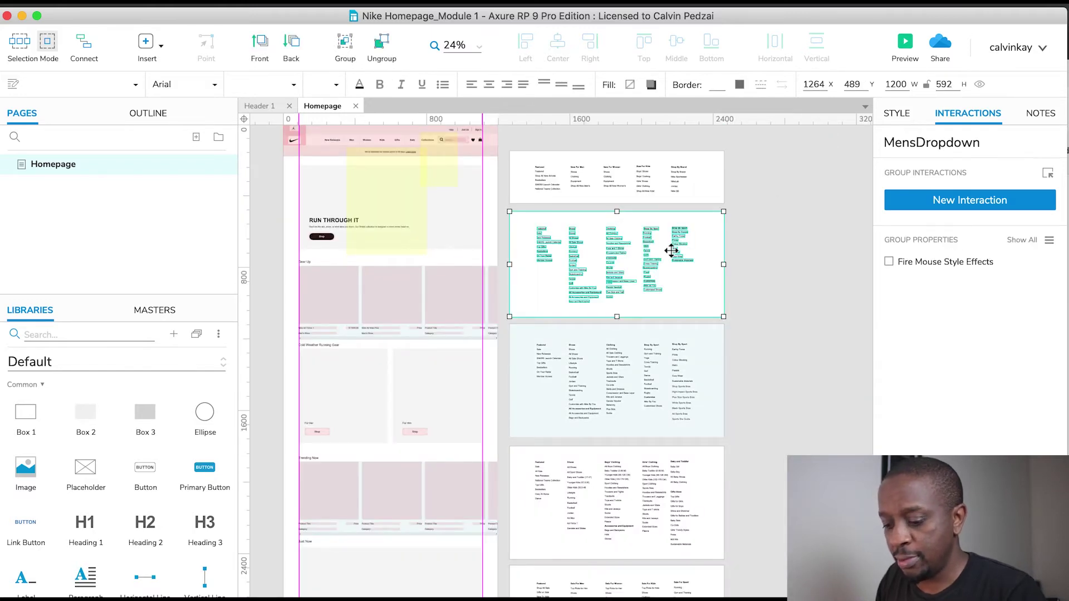
key(super+x)
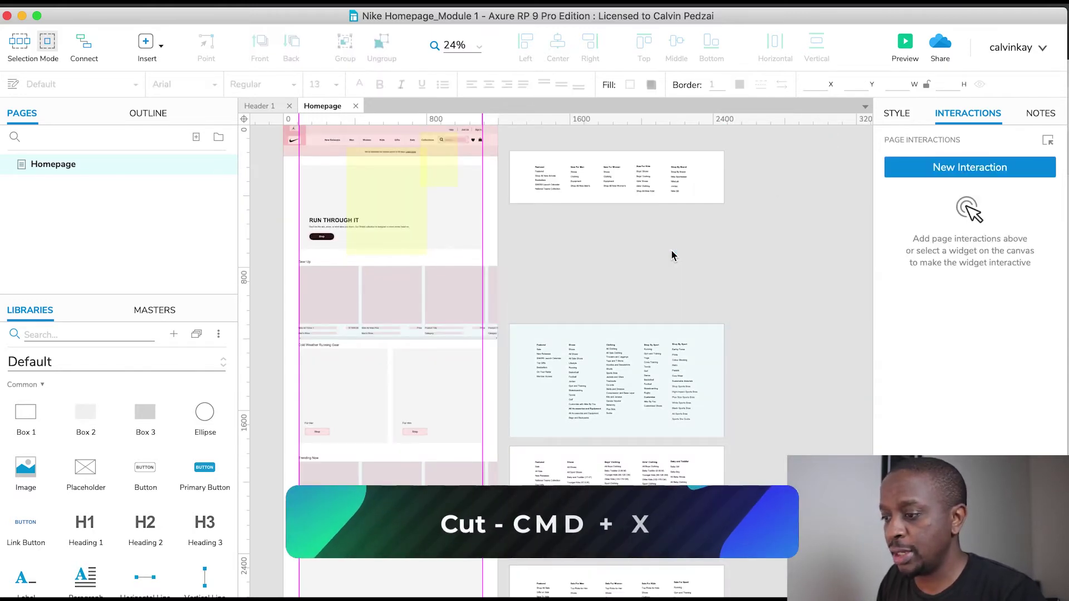
double_click(615, 408)
click(605, 134)
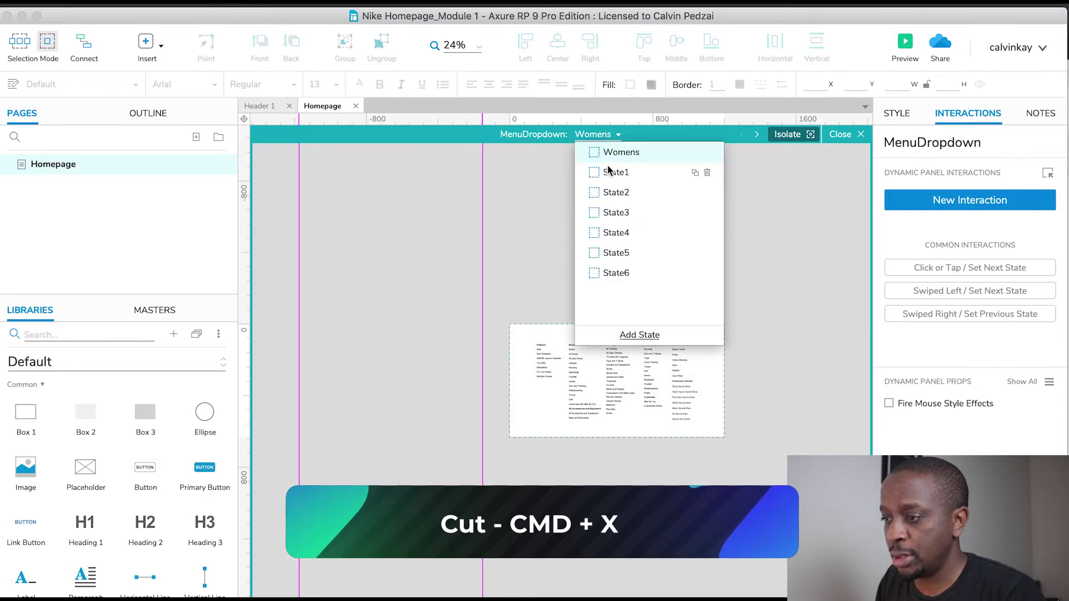
click(615, 173)
double_click(615, 173)
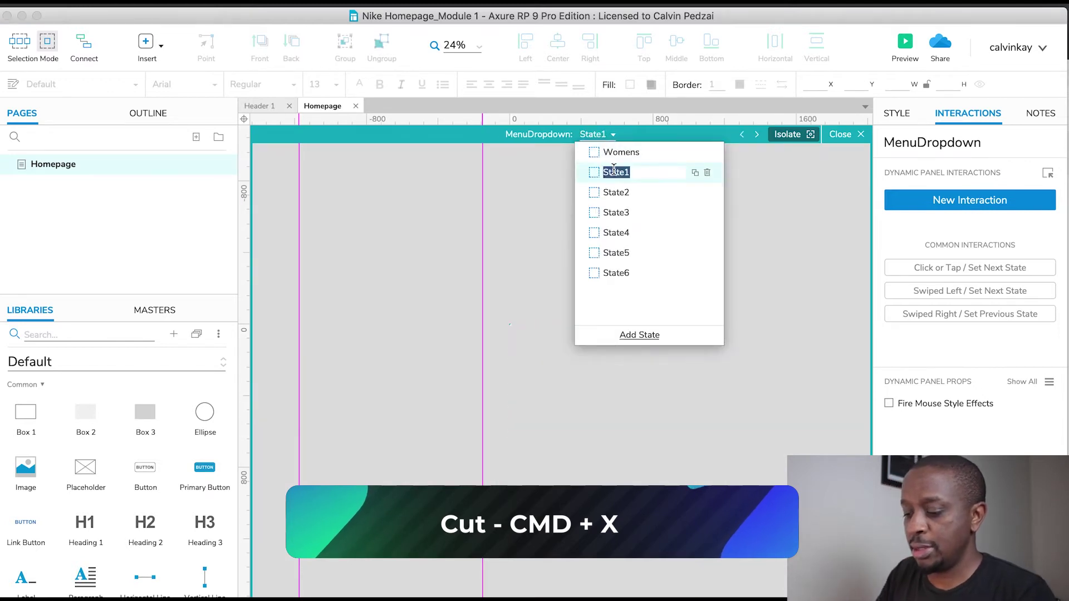
text(Mens)
key(Return)
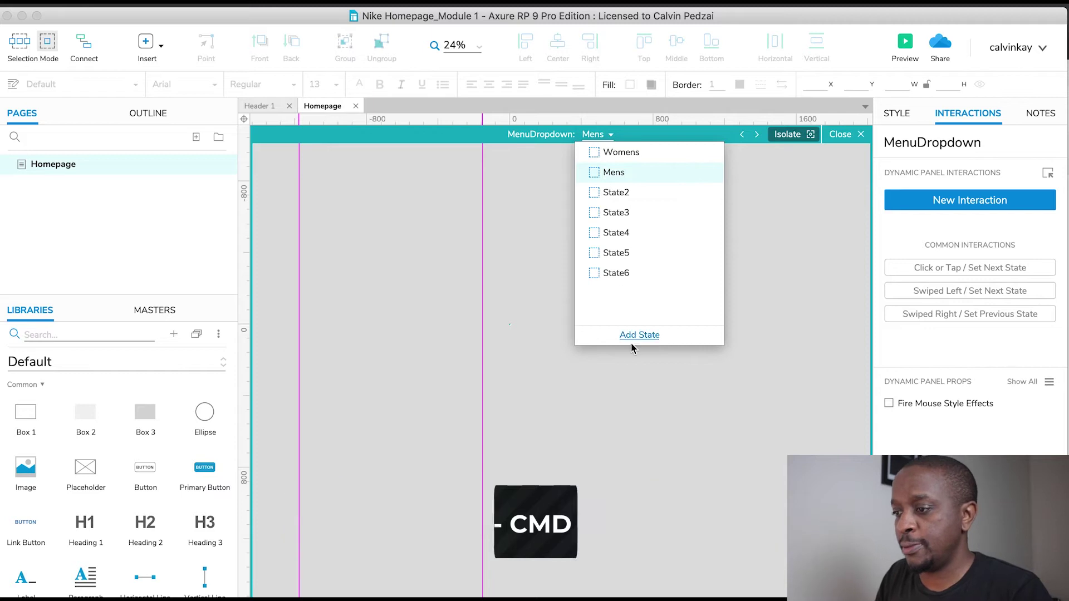
Step: Paste the MensDropdown links into the Mens state and close the panel editor
click(652, 395)
key(super+v)
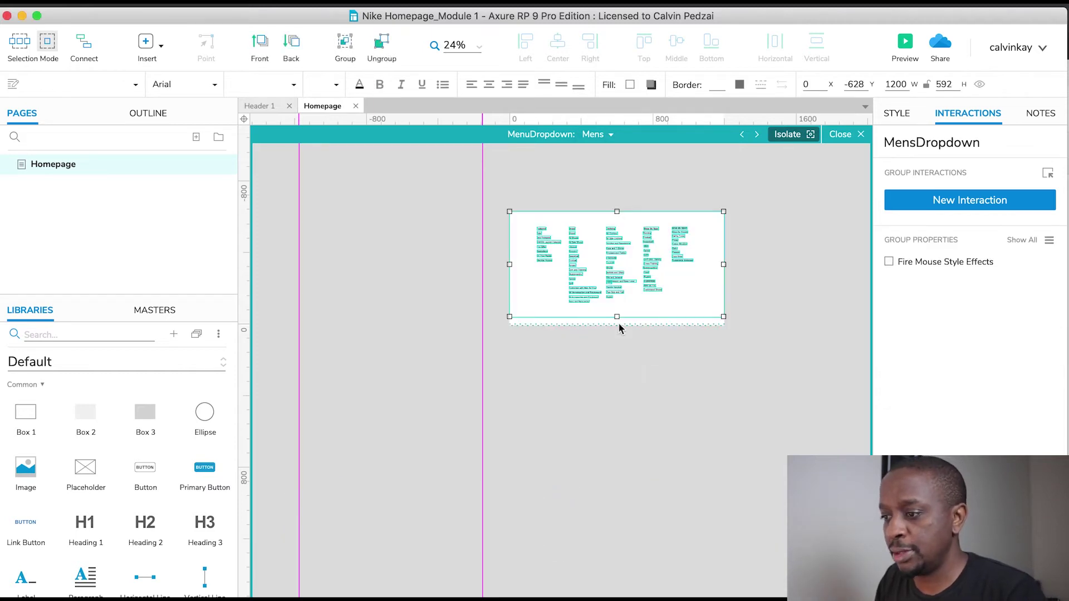
click(780, 325)
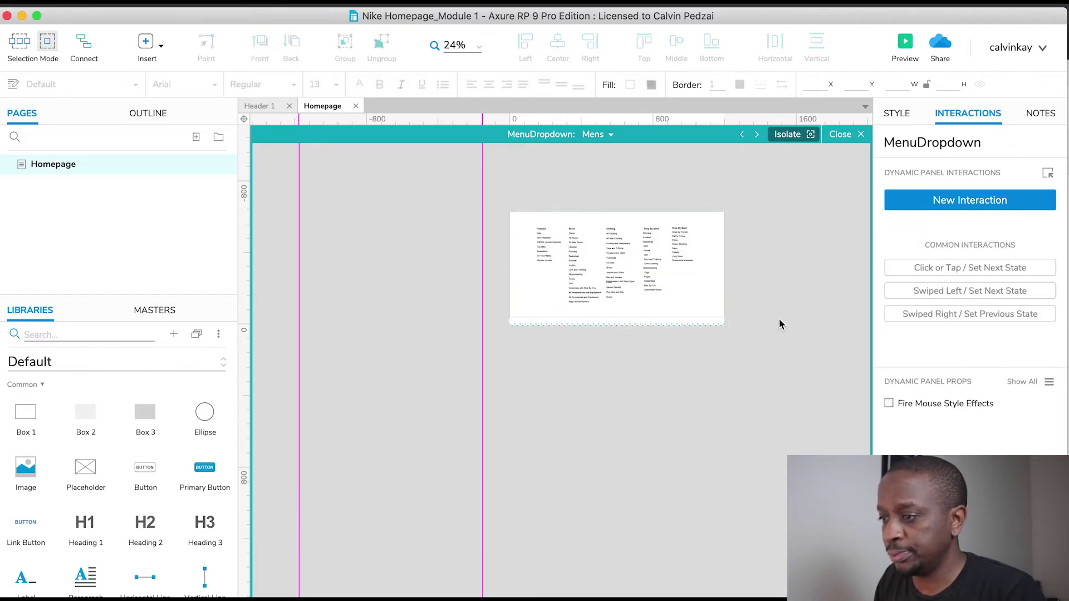
click(842, 134)
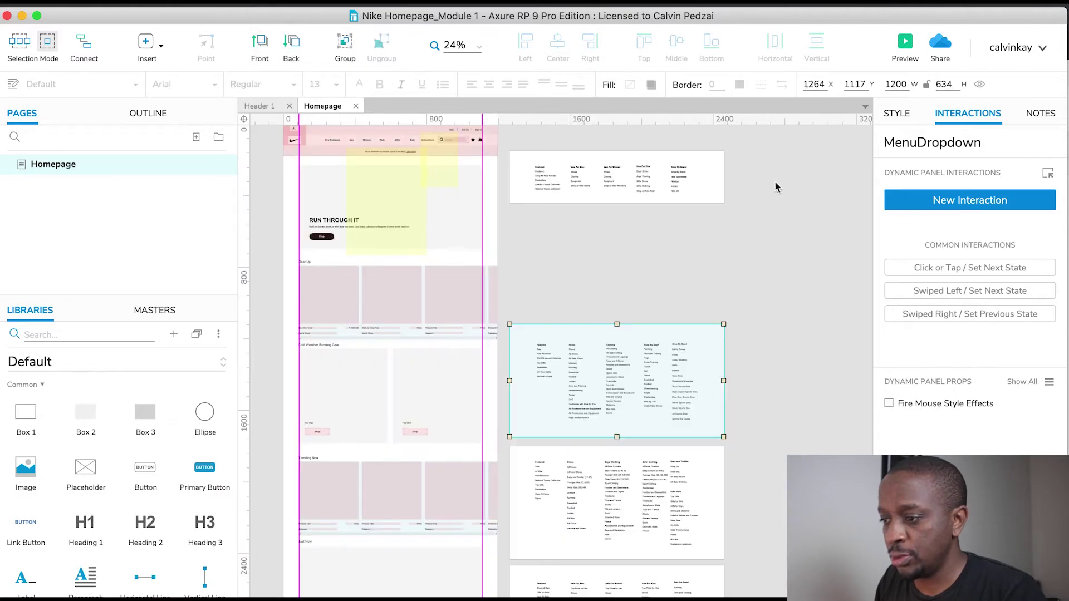
Step: Select NewReleaseDropdown, then rename MenuDropdown's State2 to NewReleases and close the editor
click(621, 168)
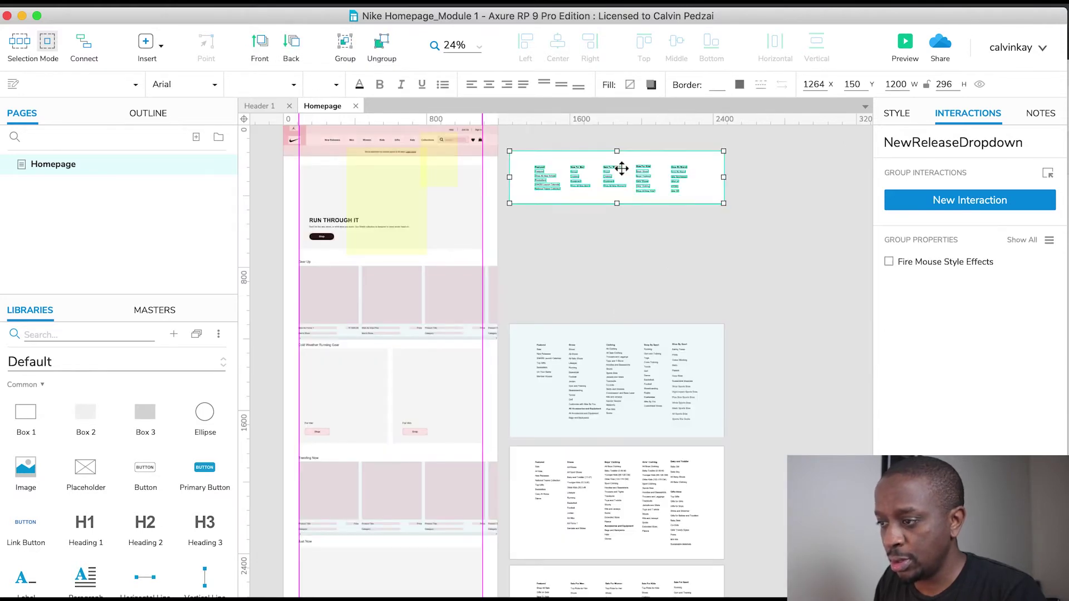
click(762, 273)
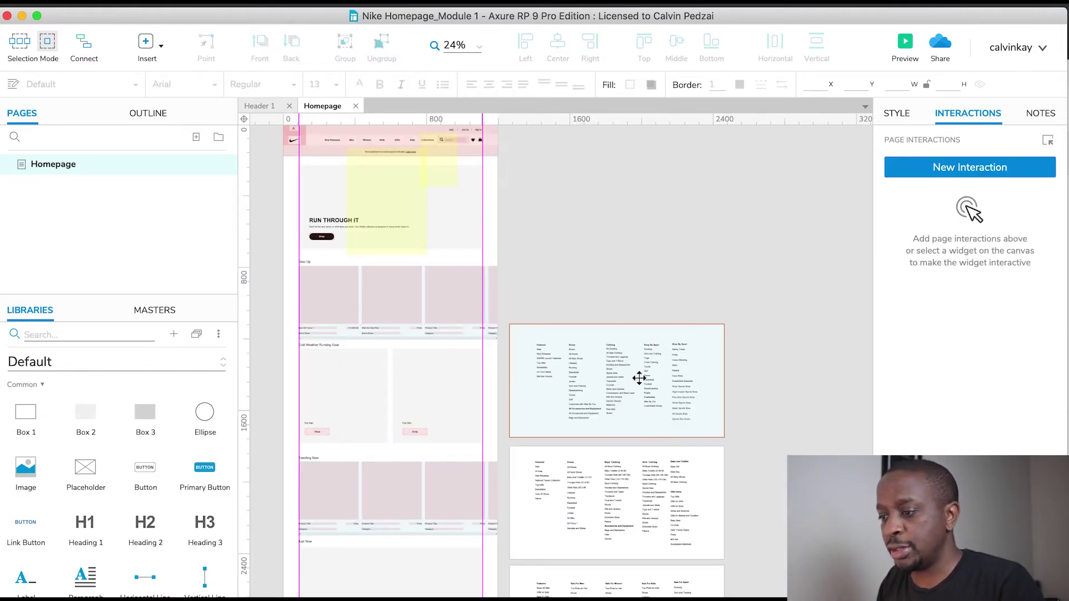
double_click(639, 378)
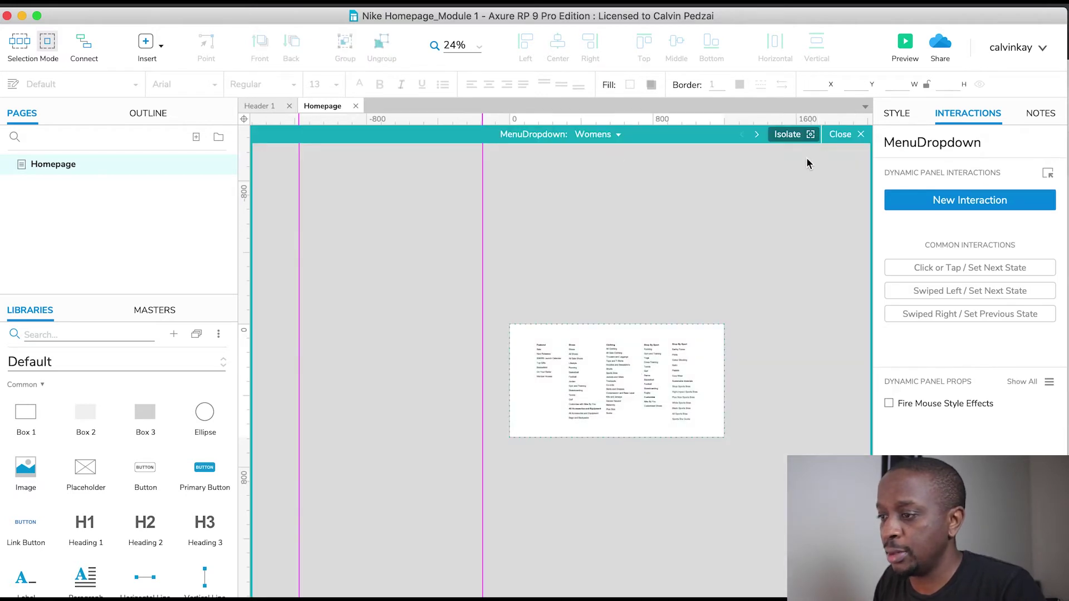
click(615, 137)
click(614, 192)
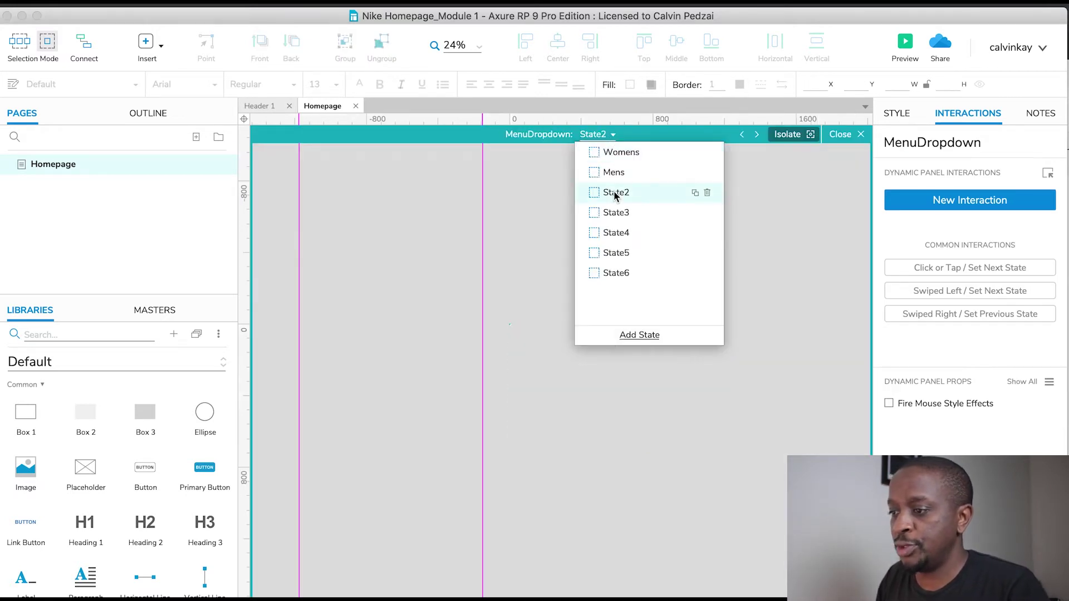
double_click(614, 192)
text(New)
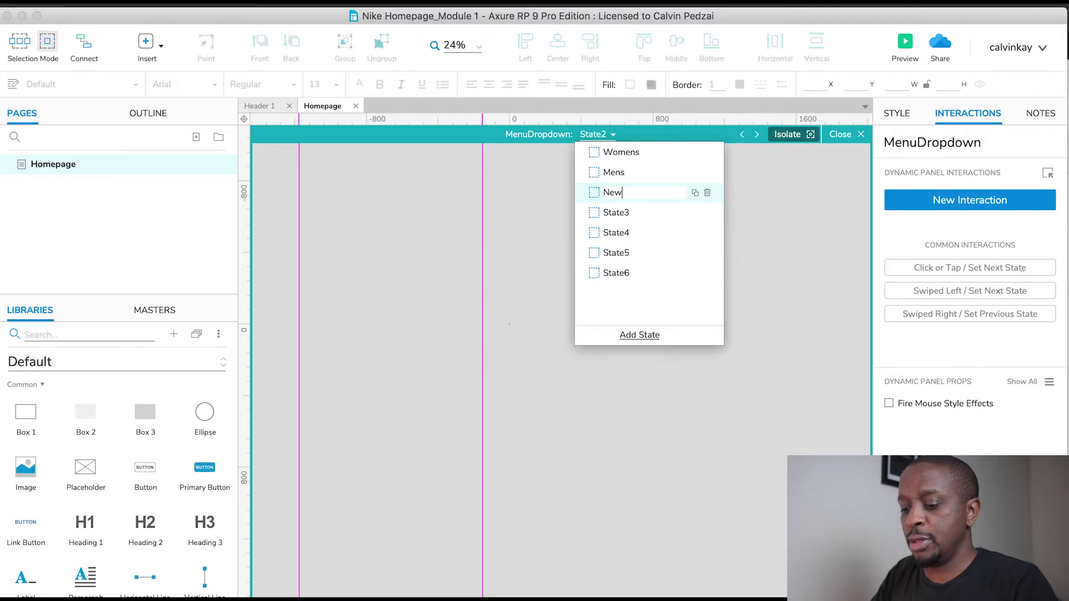
text(Relea)
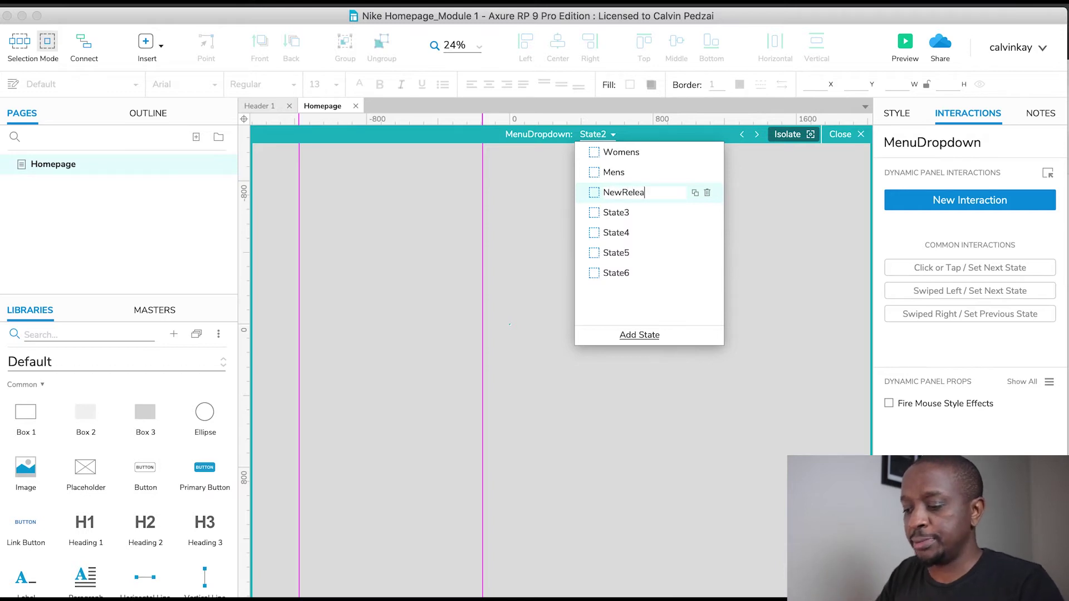
text(ses)
key(Return)
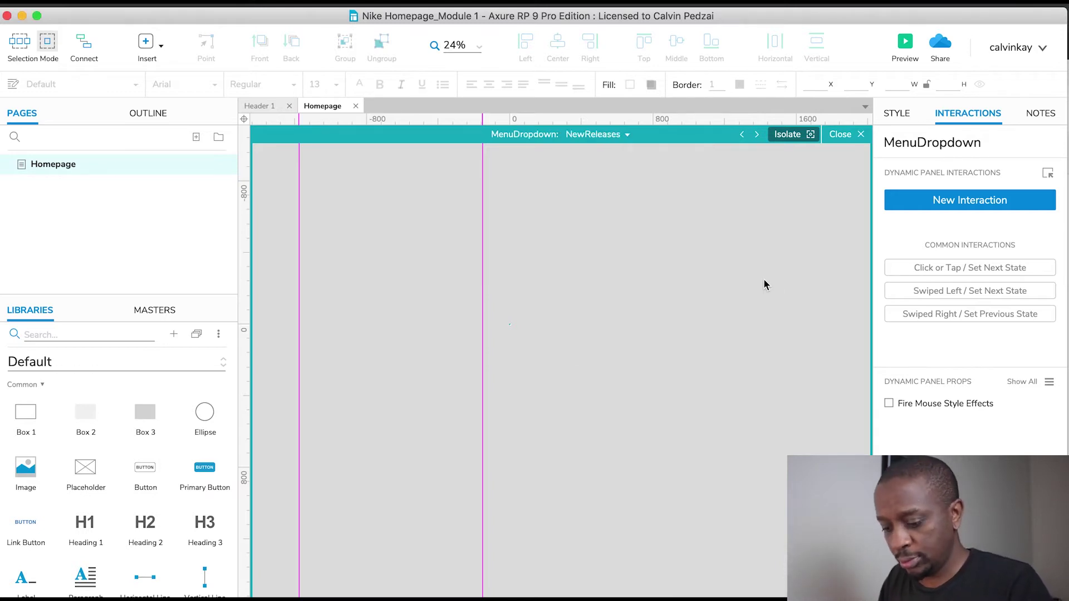
click(844, 134)
scroll(770, 366, down, 5)
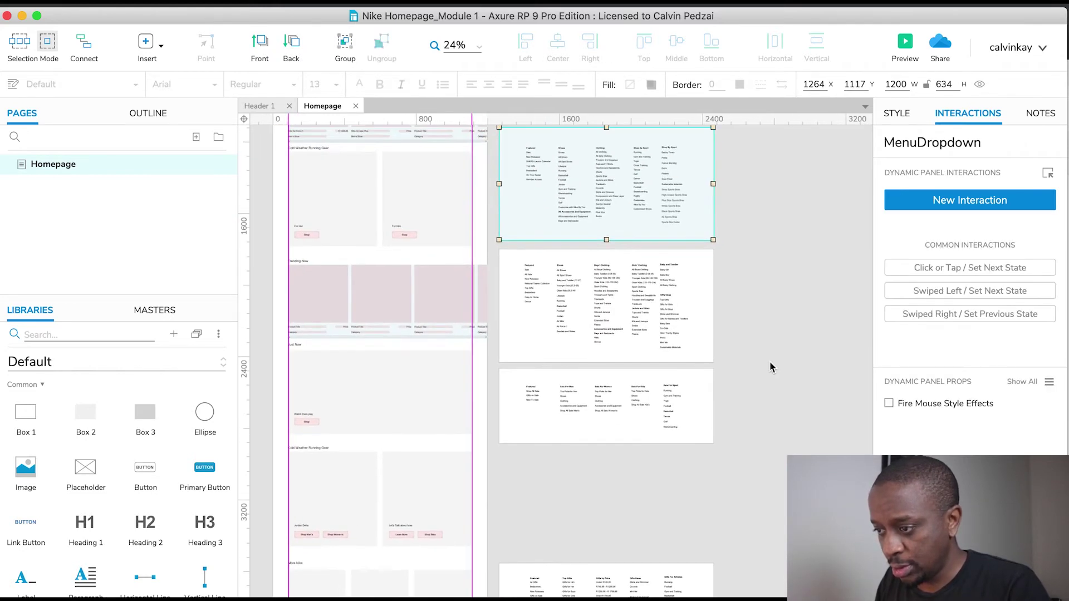
Step: Rename MenuDropdown's empty State3 to Kids
click(639, 285)
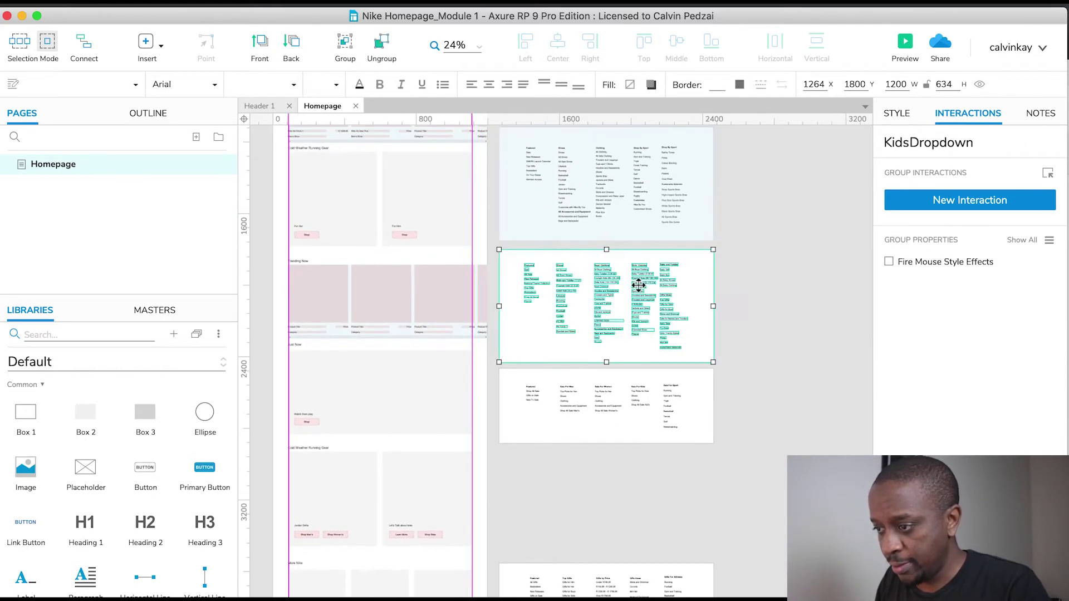
click(734, 260)
double_click(549, 182)
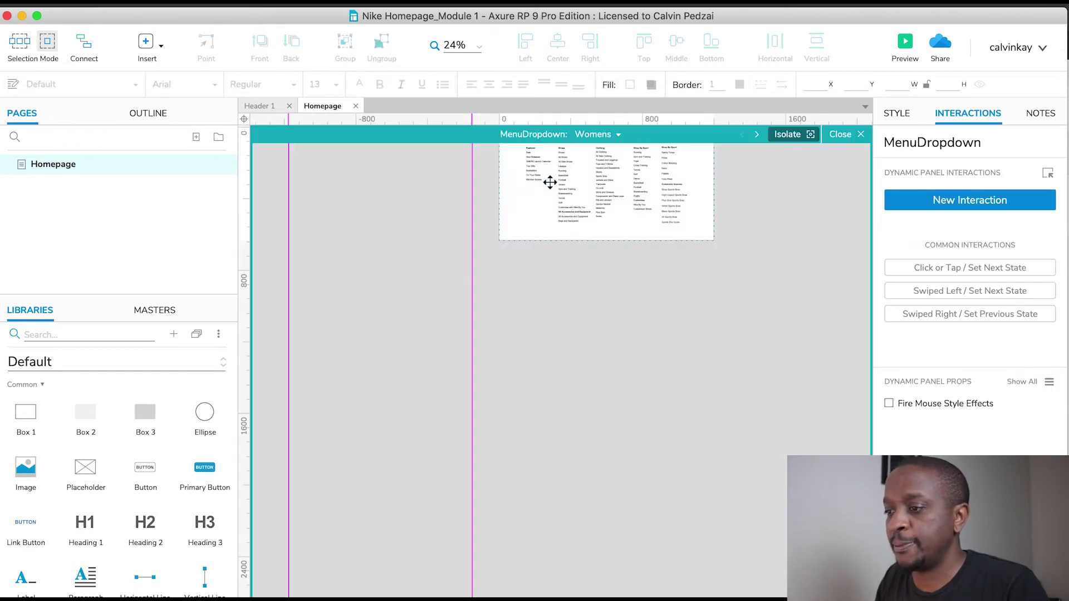
scroll(671, 257, up, 5)
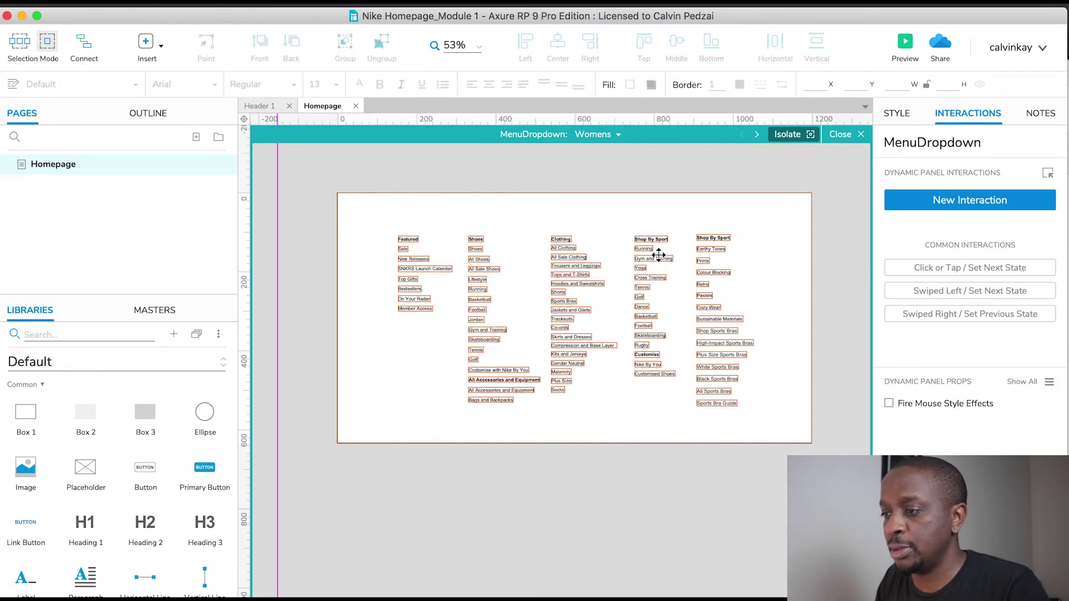
click(611, 139)
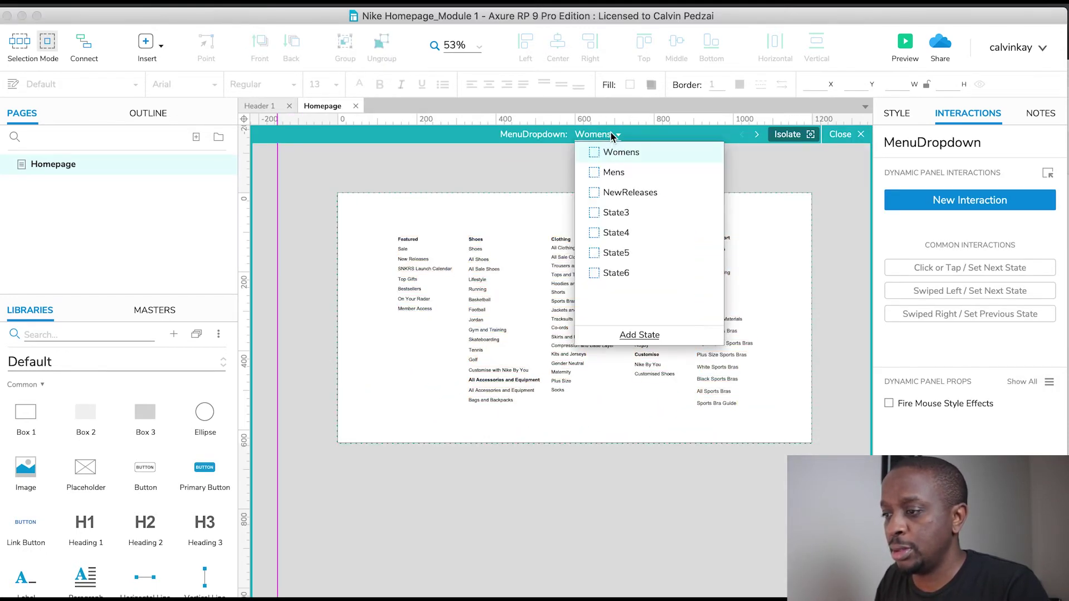
click(619, 216)
double_click(614, 213)
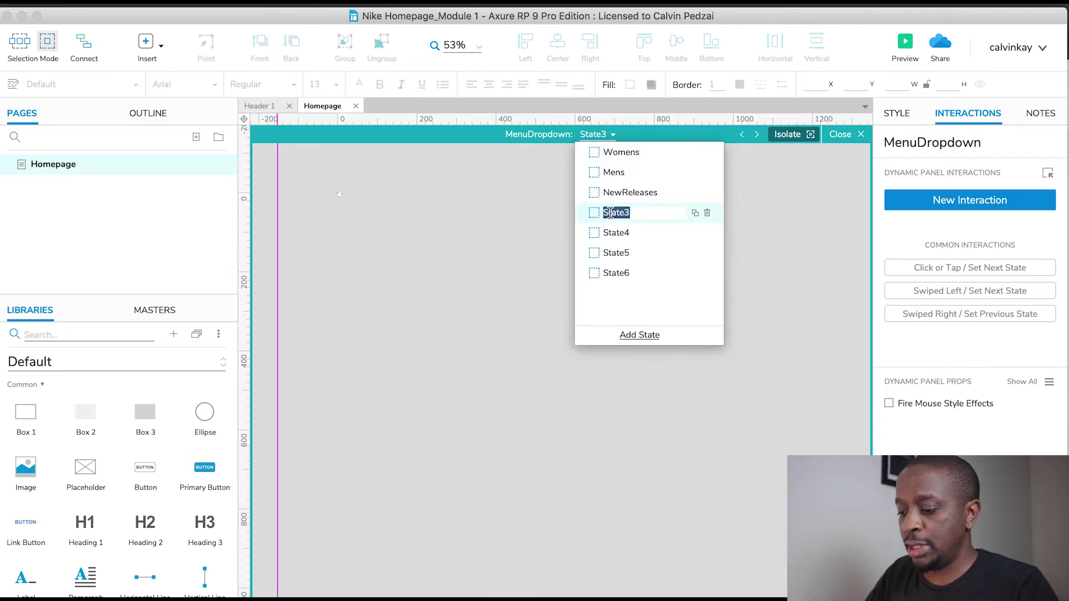
text(Kids)
click(752, 310)
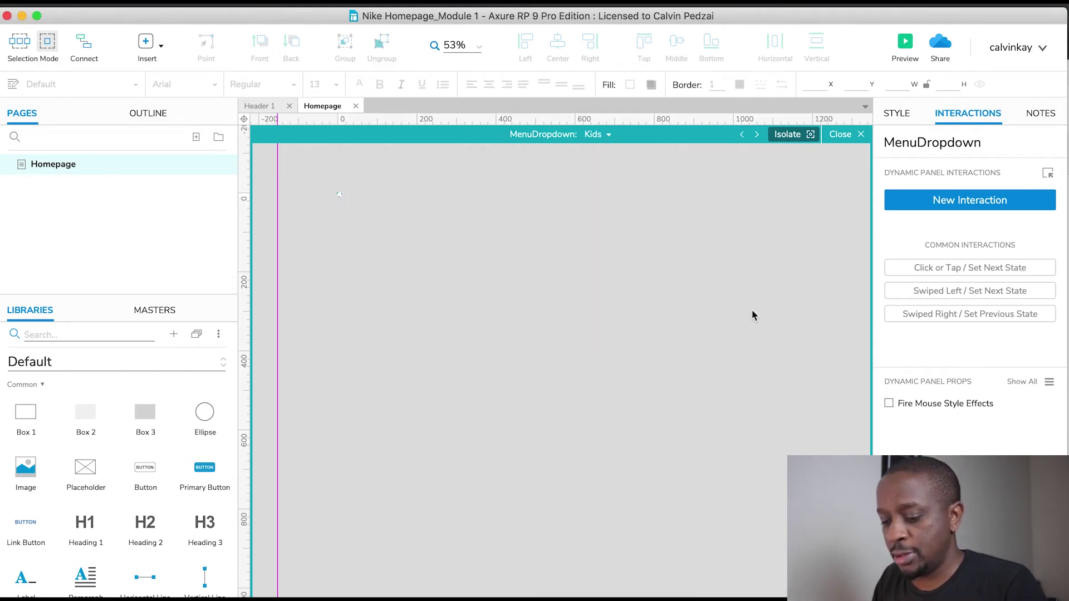
key(Escape)
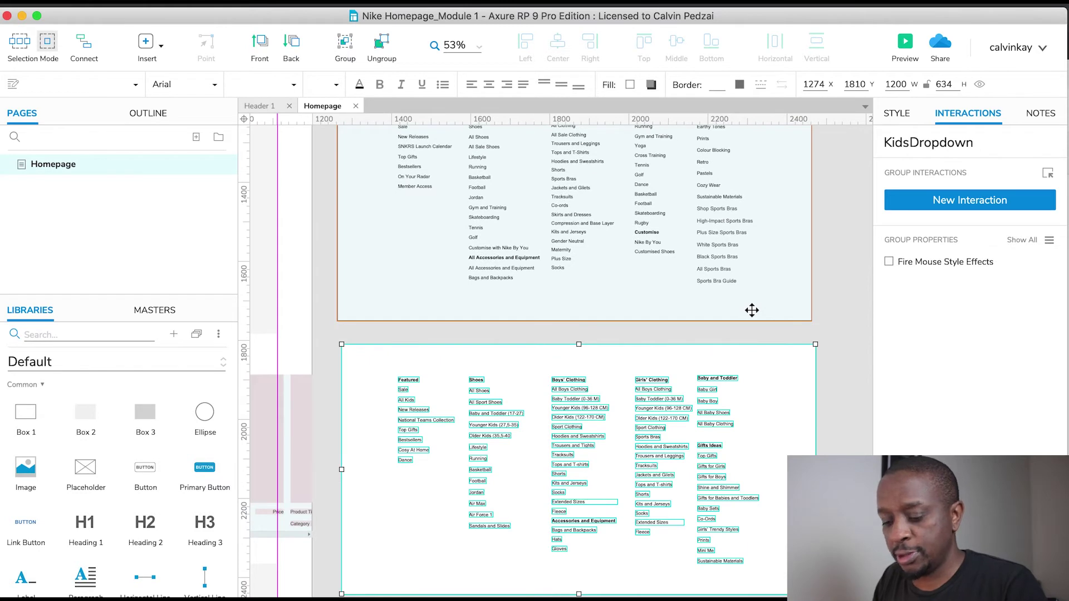
key(Escape)
Step: Paste the KidsDropdown group into the Kids state and move it up to Y 0
double_click(699, 232)
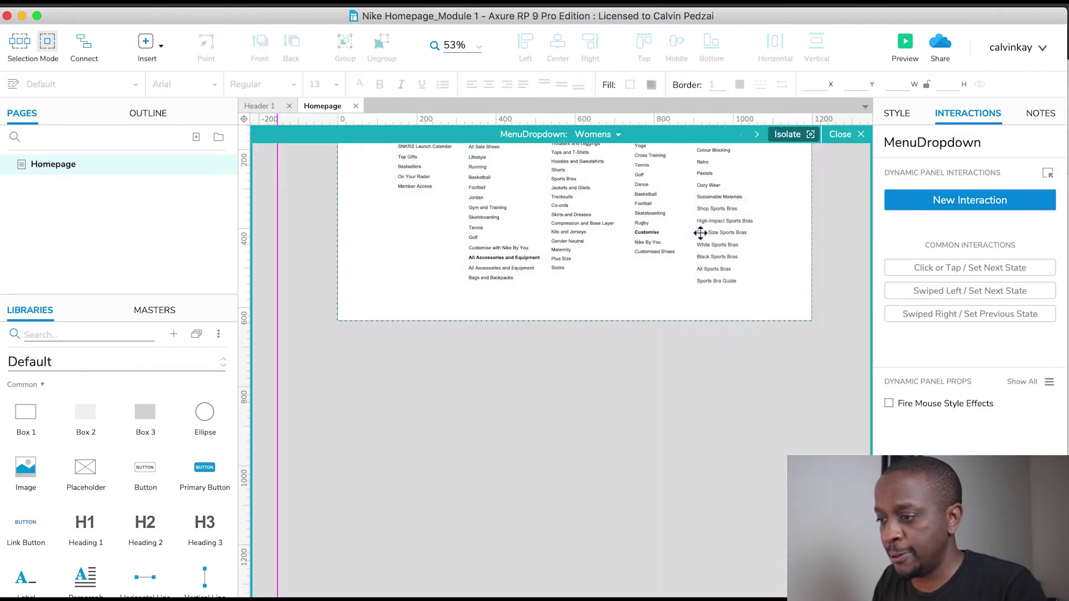
scroll(695, 345, up, 5)
click(617, 135)
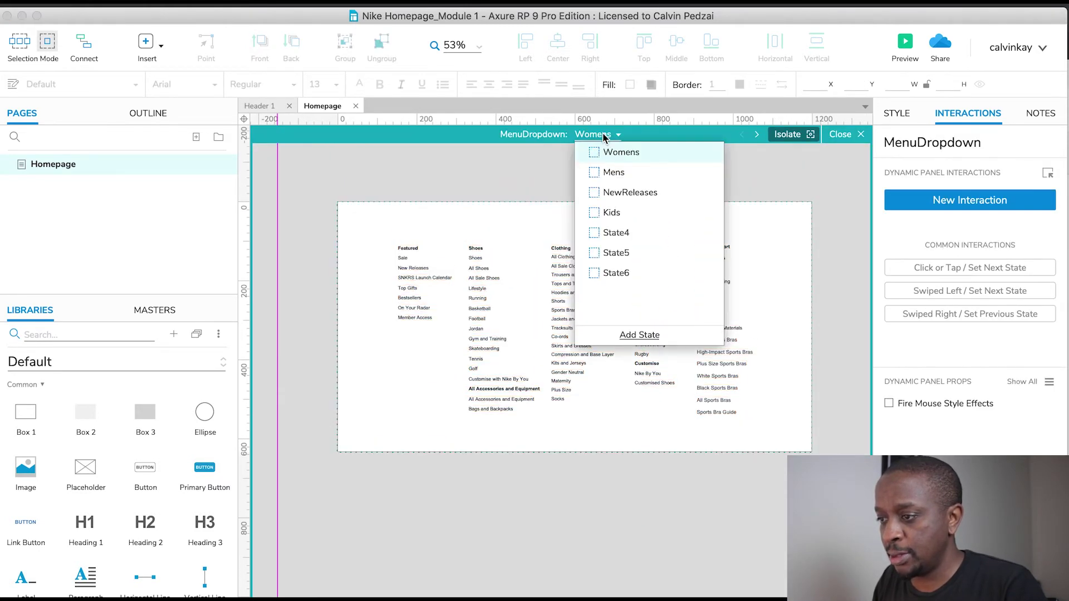
click(612, 212)
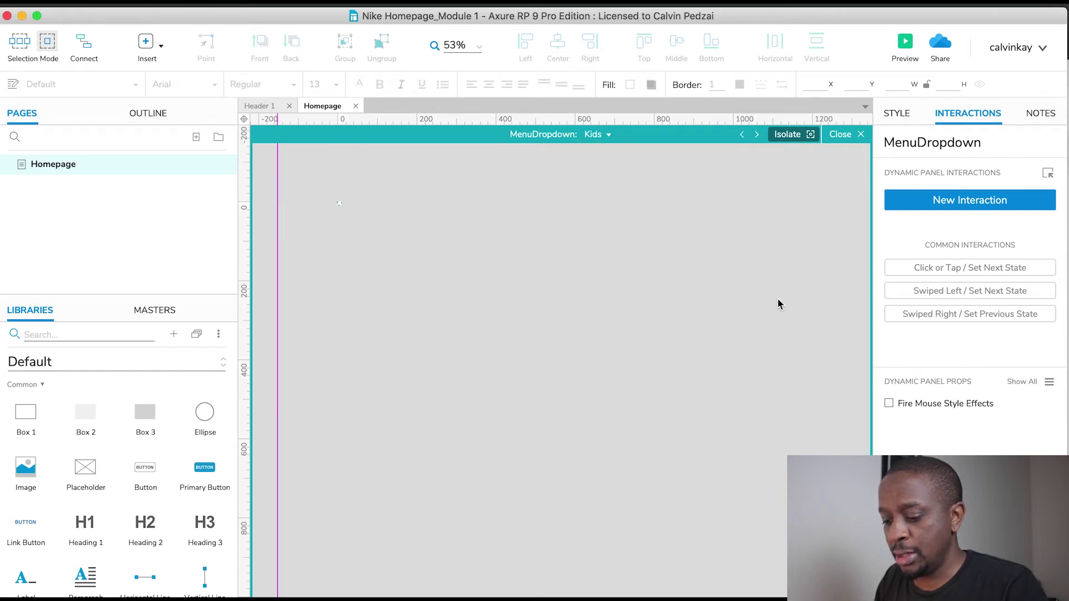
key(super+v)
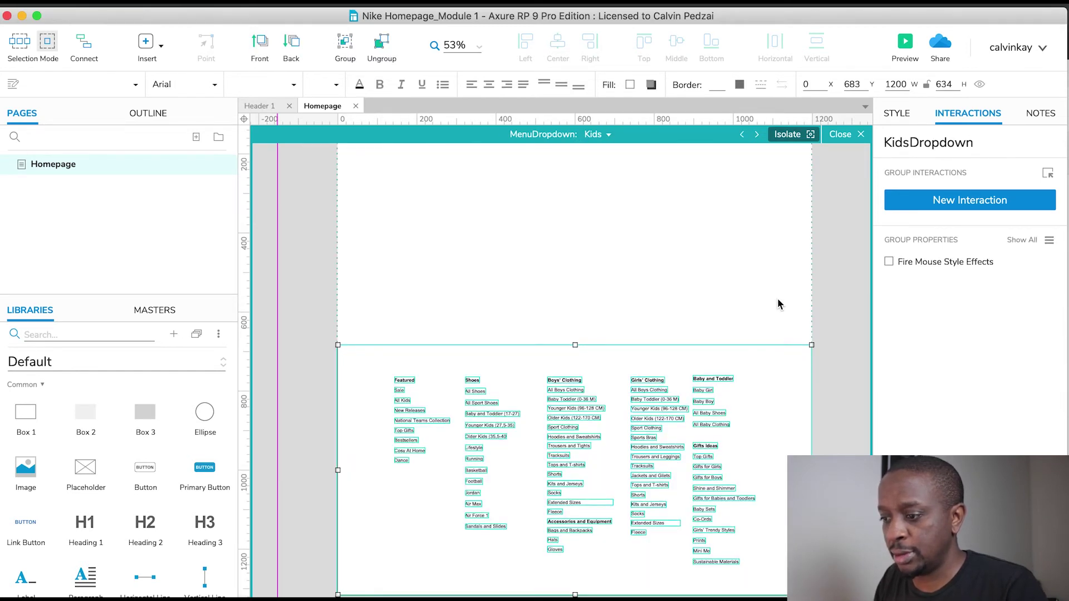
scroll(777, 312, down, 3)
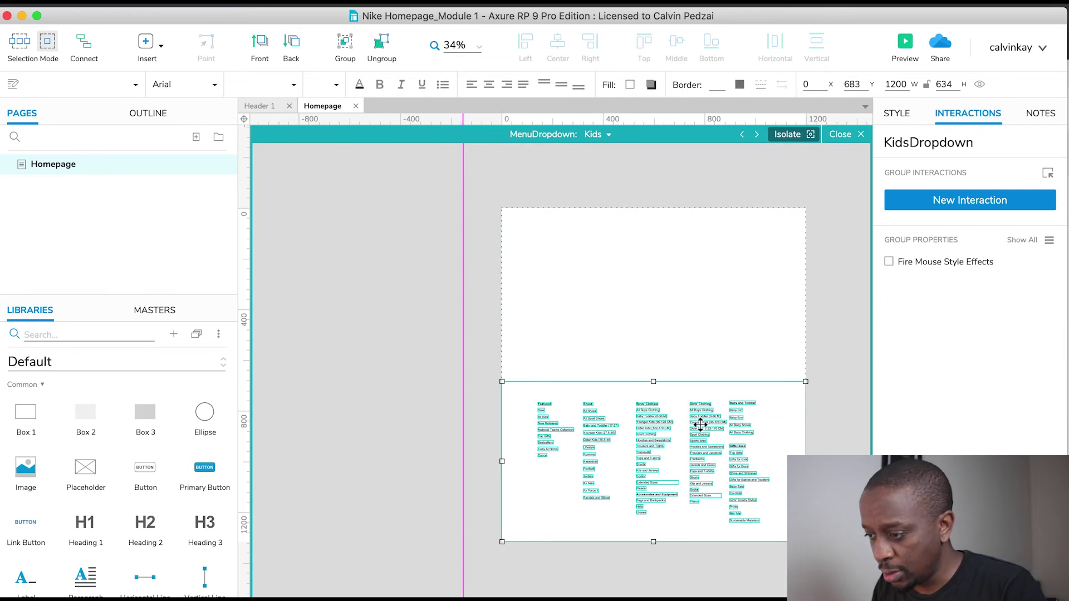
drag(700, 424, 700, 250)
click(735, 423)
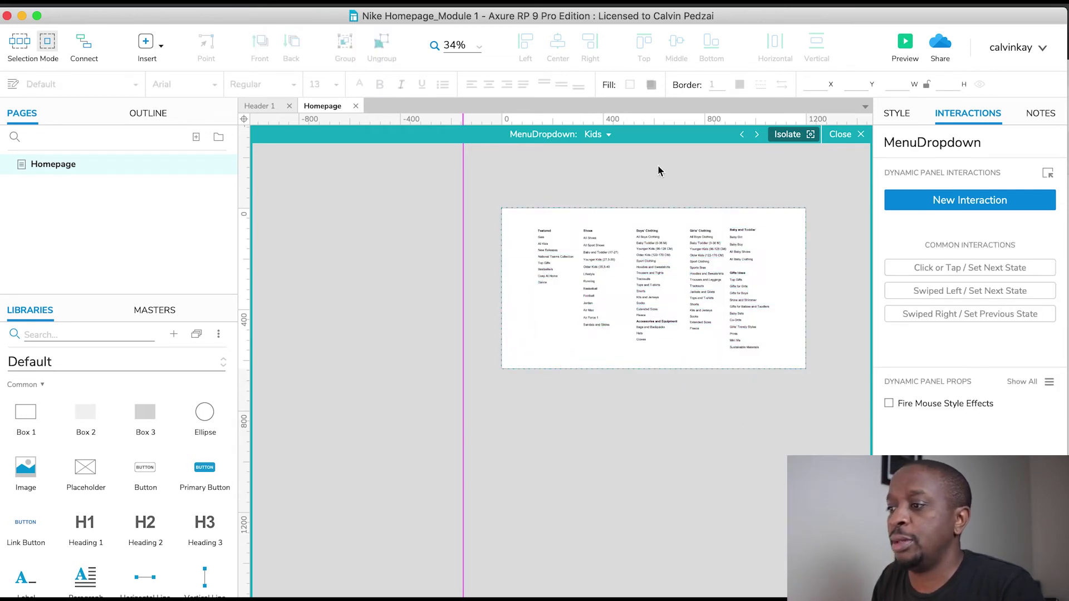
Step: Back on the Homepage, select the SaleDropdown group to copy it
click(835, 135)
scroll(716, 382, down, 5)
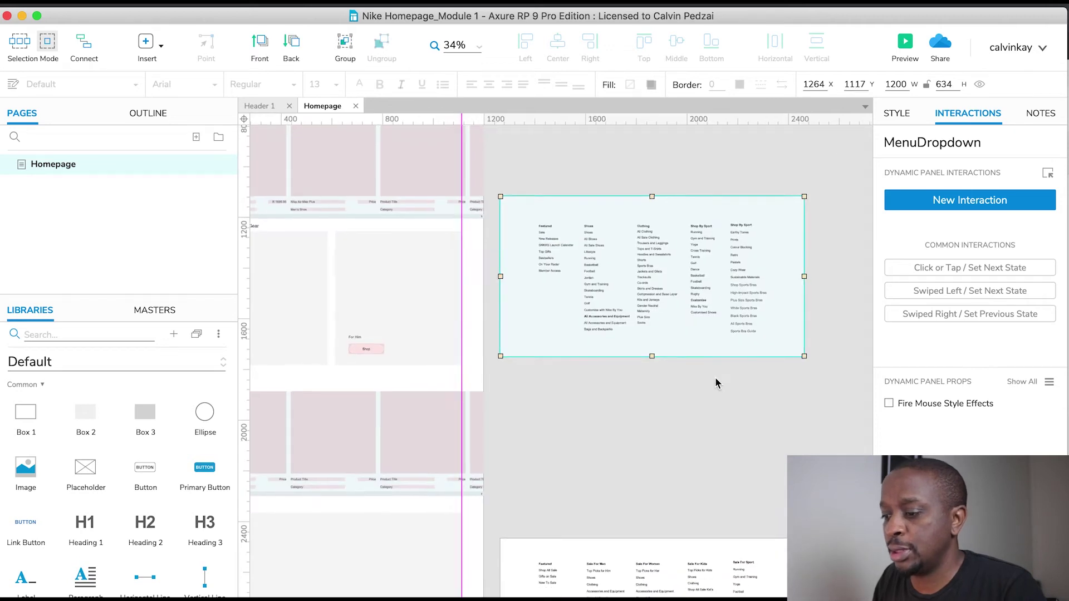
click(652, 422)
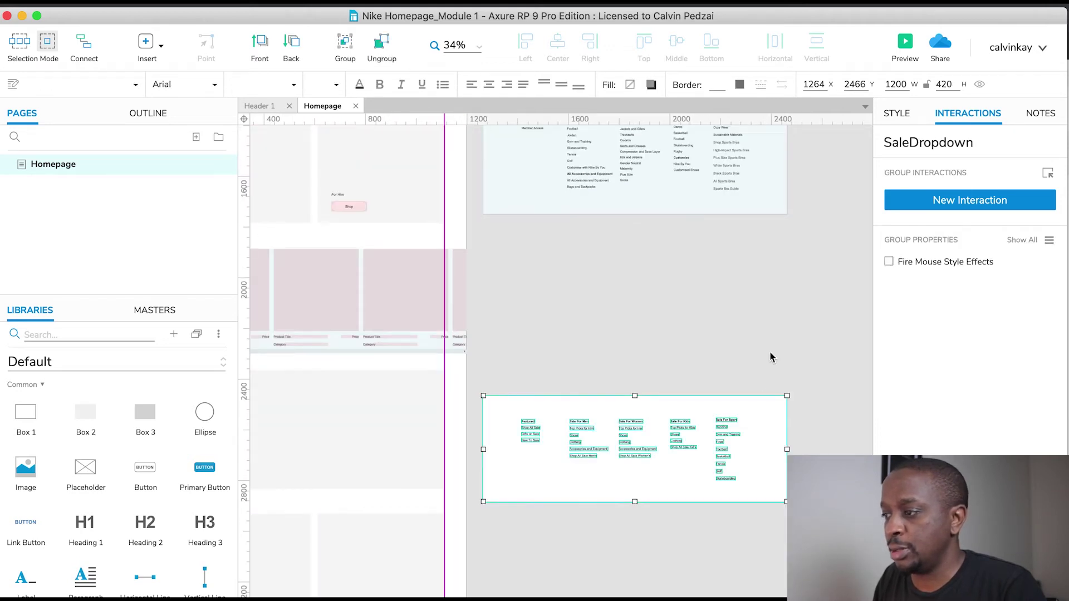
scroll(771, 357, up, 2)
scroll(771, 357, right, 1)
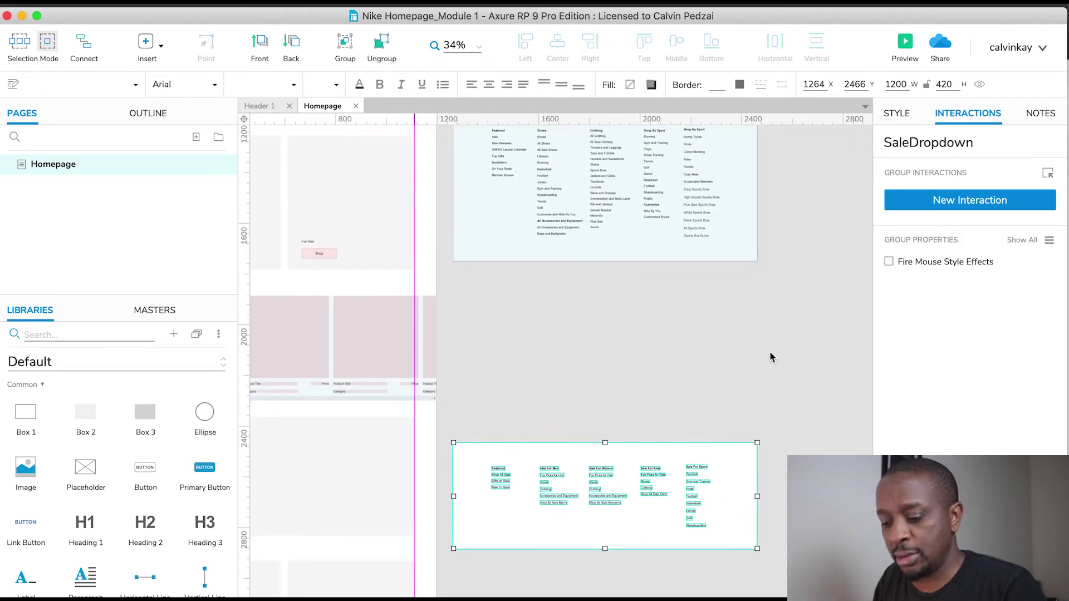
click(771, 357)
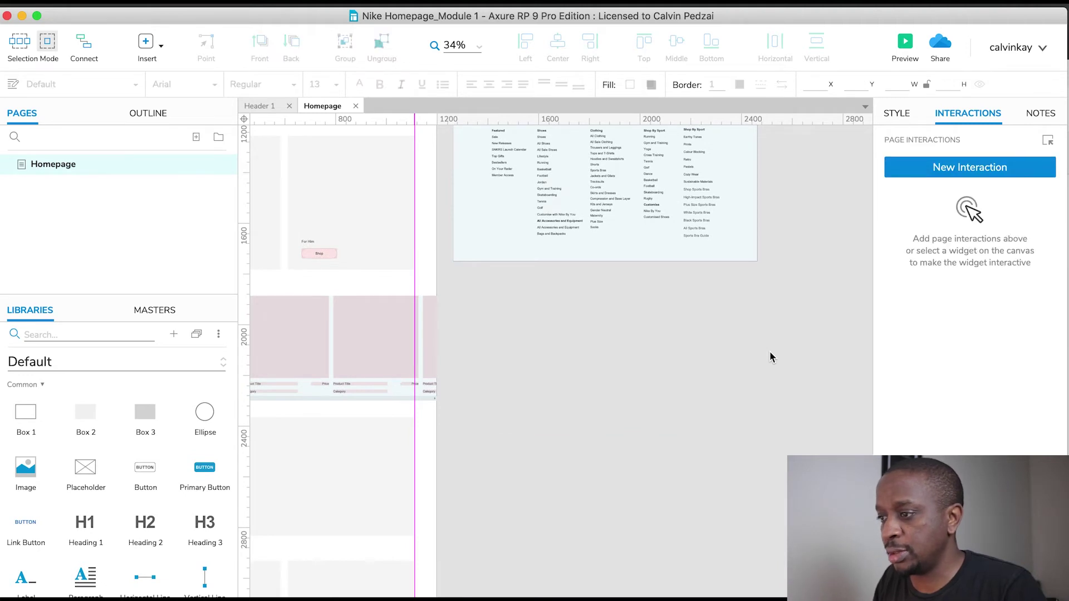
Step: Rename MenuDropdown's empty State4 to Sale
double_click(746, 232)
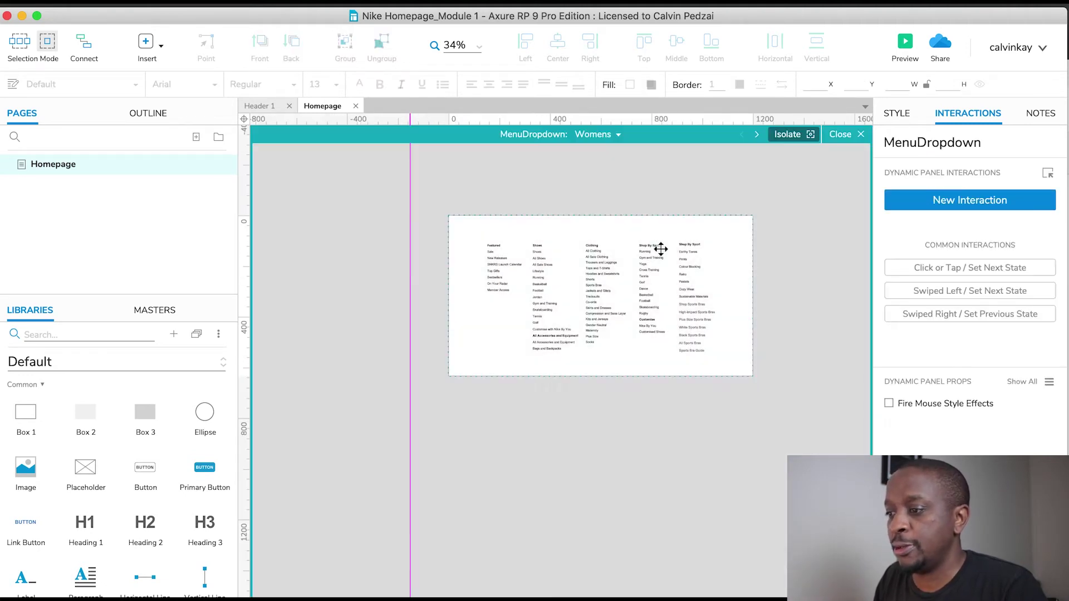
click(615, 134)
click(614, 234)
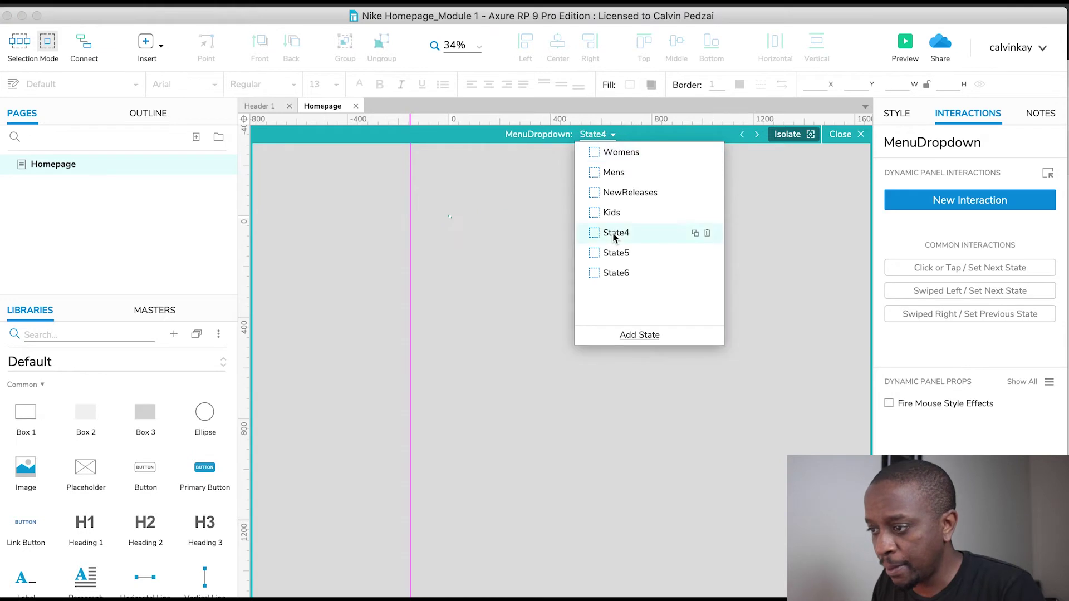
double_click(613, 234)
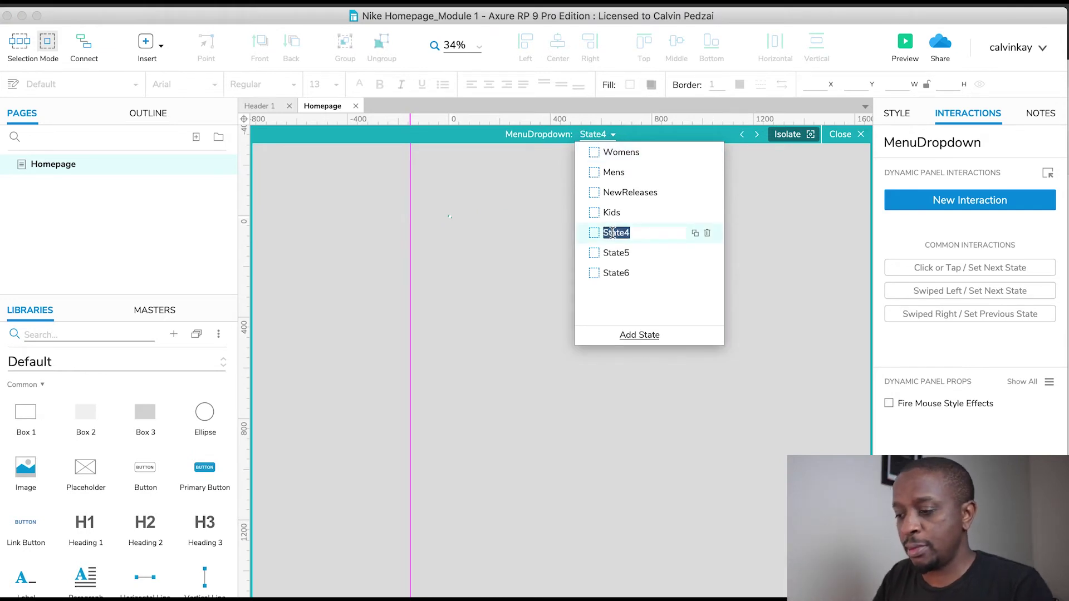
text(Sal)
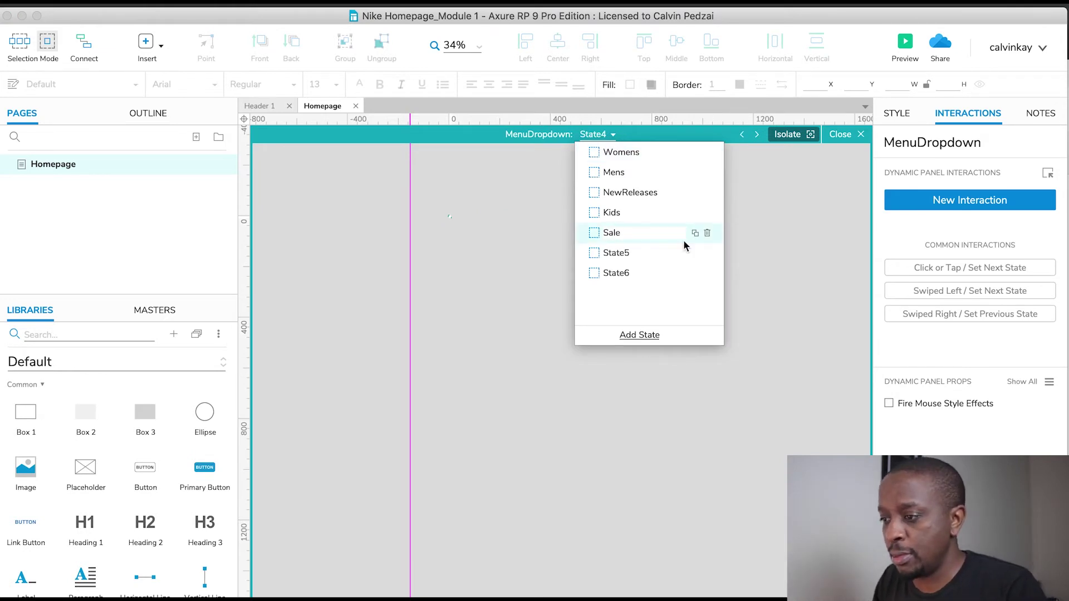
click(764, 334)
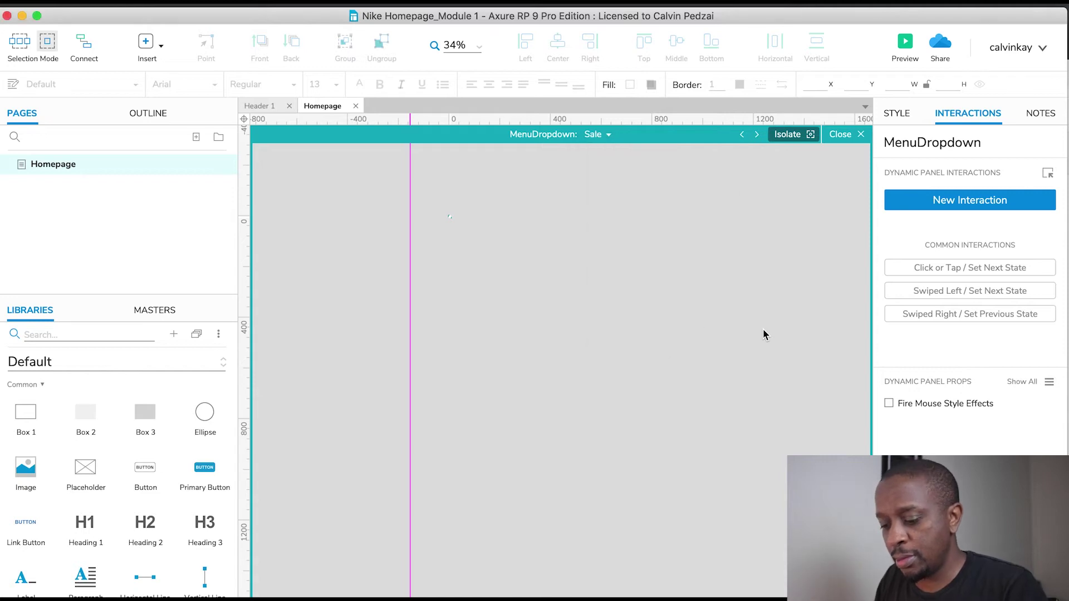
Step: Paste SaleDropdown into the Sale state and drag it to the top at Y 0
key(super+v)
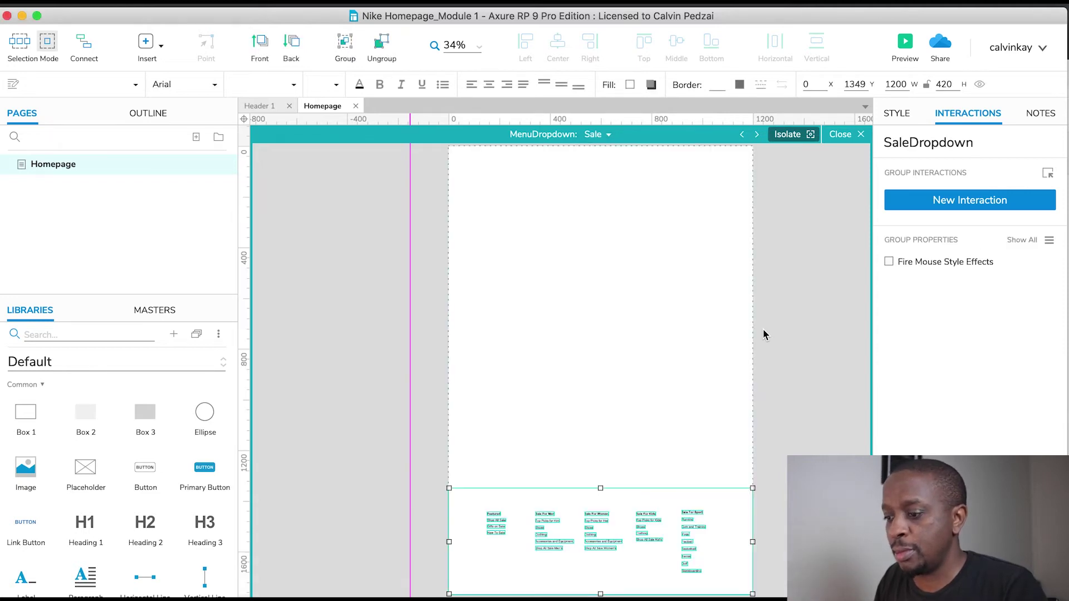
click(819, 412)
drag(675, 501, 655, 210)
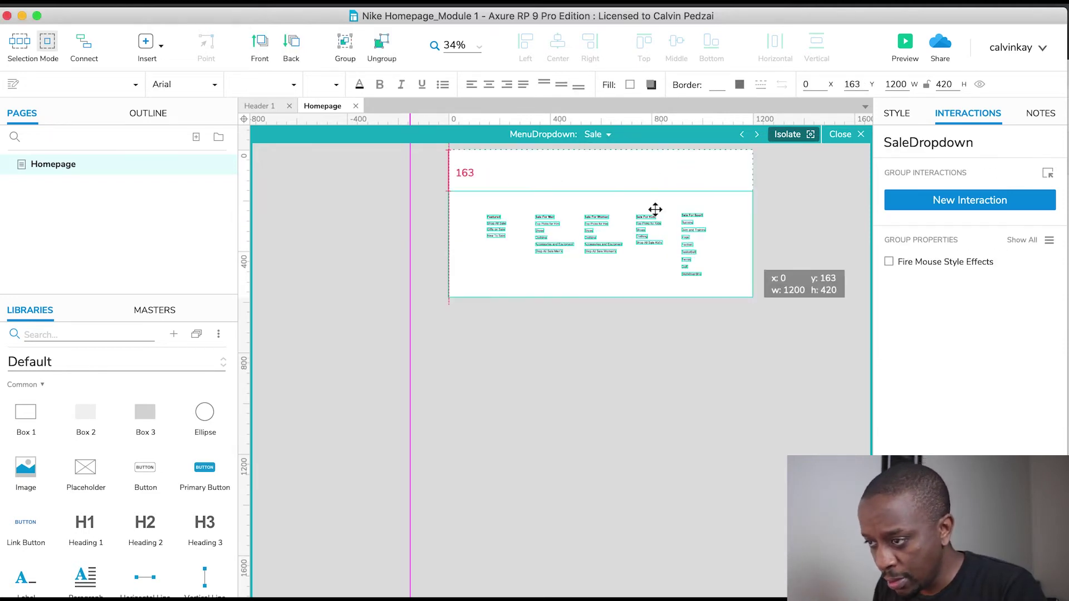
scroll(655, 209, up, 4)
drag(606, 308, 606, 267)
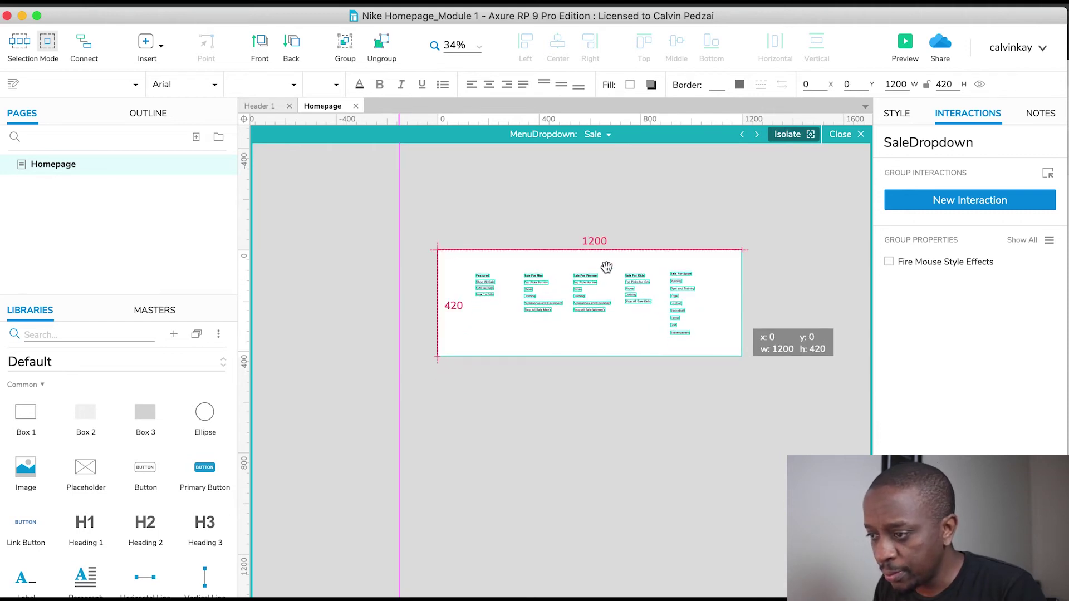
click(770, 186)
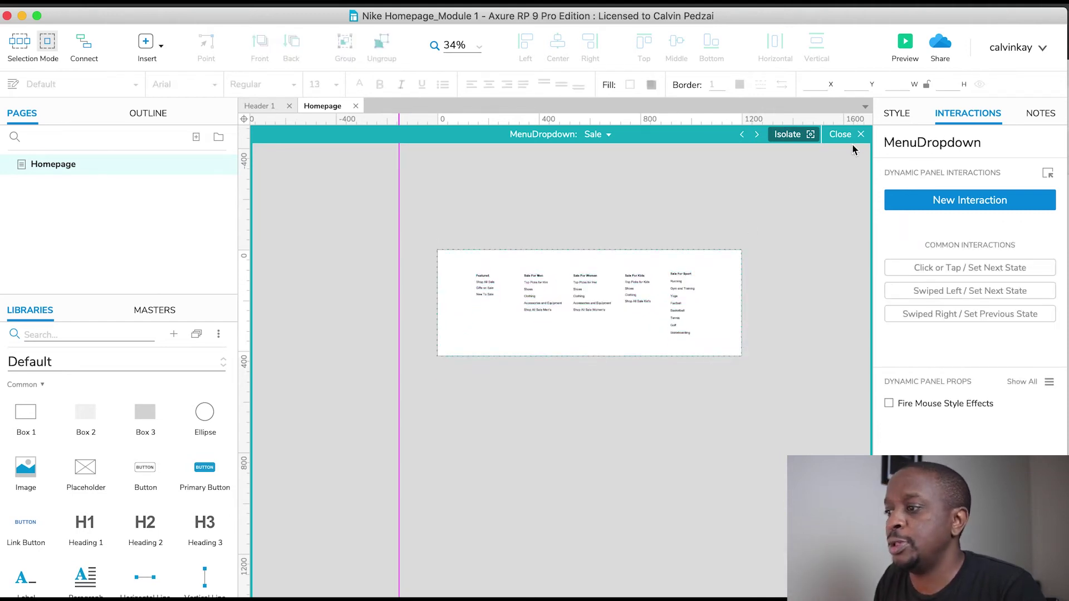
click(593, 136)
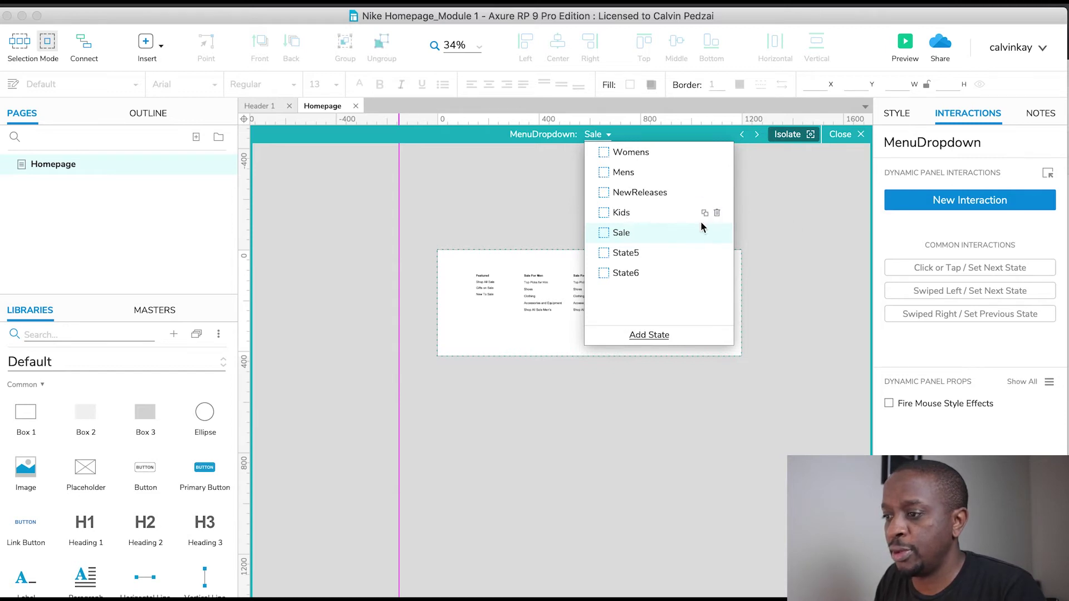
Step: Check the Kids state and undo an accidental move of the Kids menu
click(622, 216)
click(812, 376)
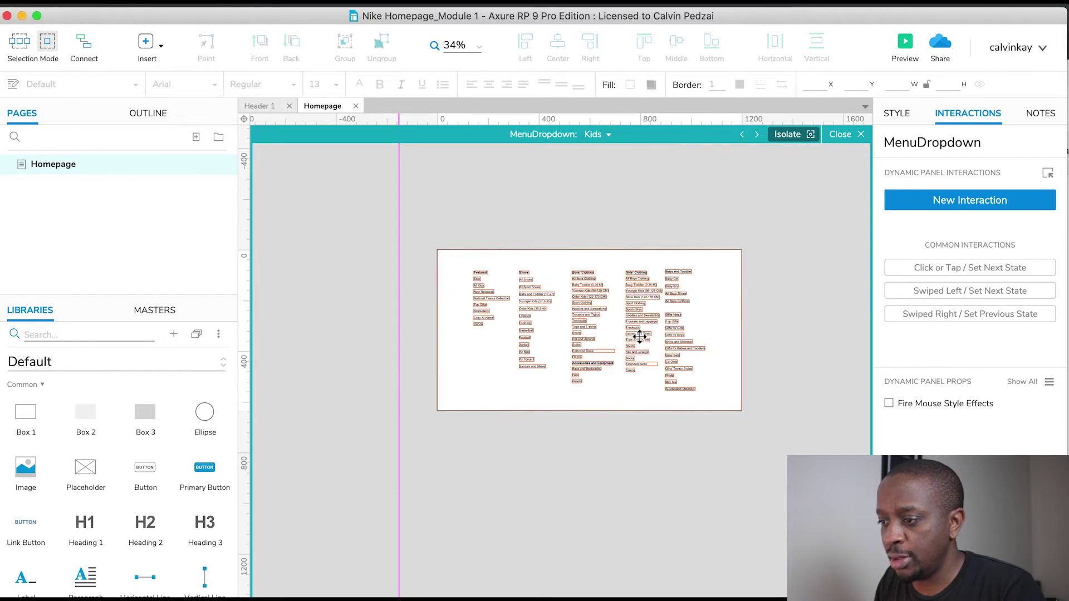
click(573, 301)
drag(573, 301, 581, 402)
key(super+z)
Step: In the NewReleases state, drag NewReleaseDropdown to Y 0
click(601, 139)
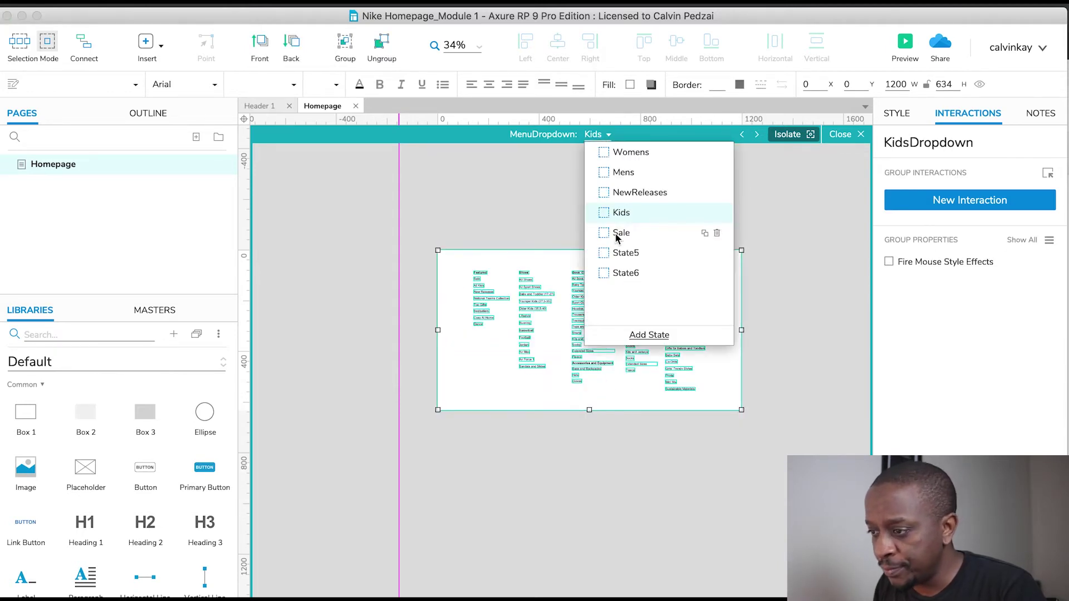
click(640, 193)
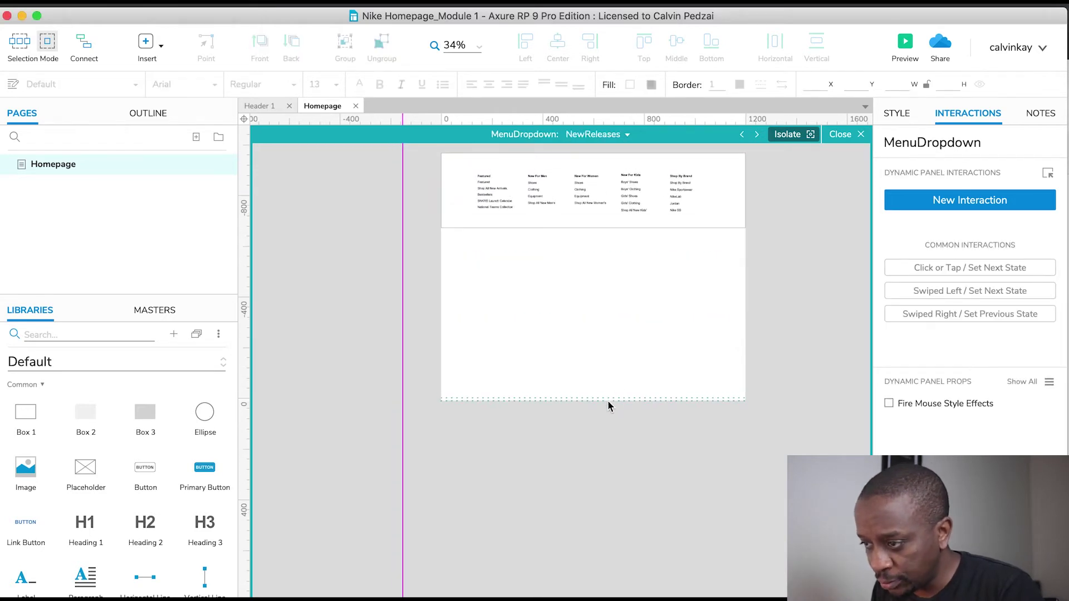
drag(592, 194, 593, 446)
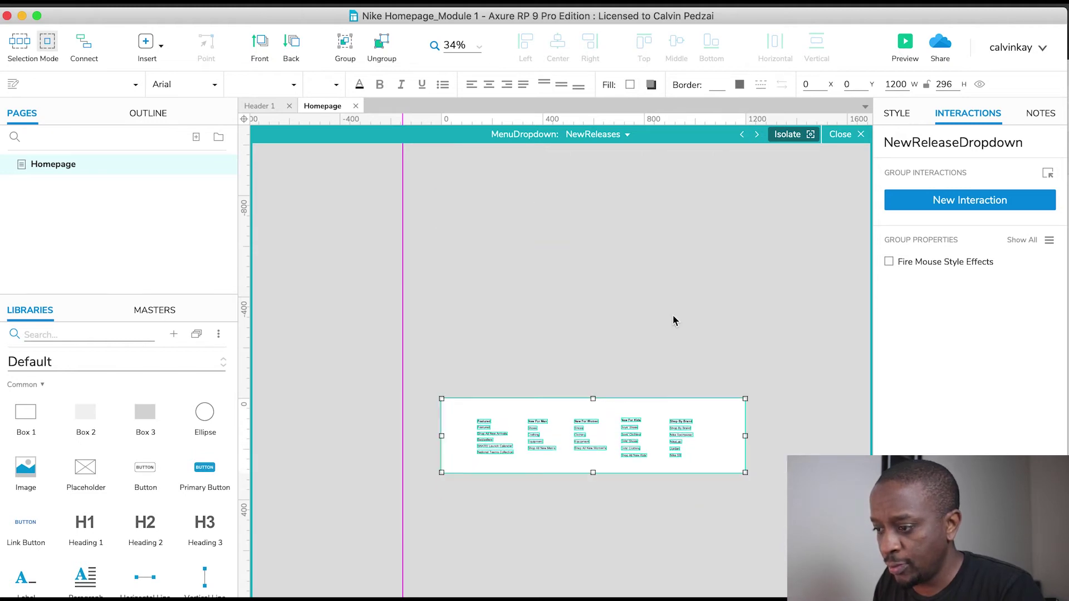
click(689, 274)
Step: In the Mens state, move MensDropdown to X 0, Y 0
click(595, 134)
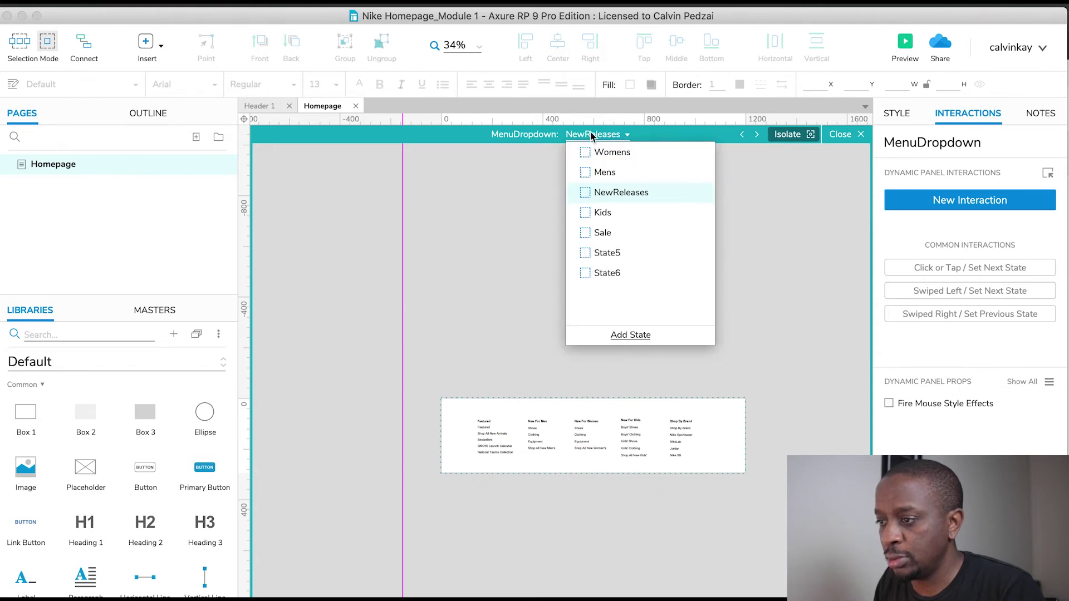
click(606, 173)
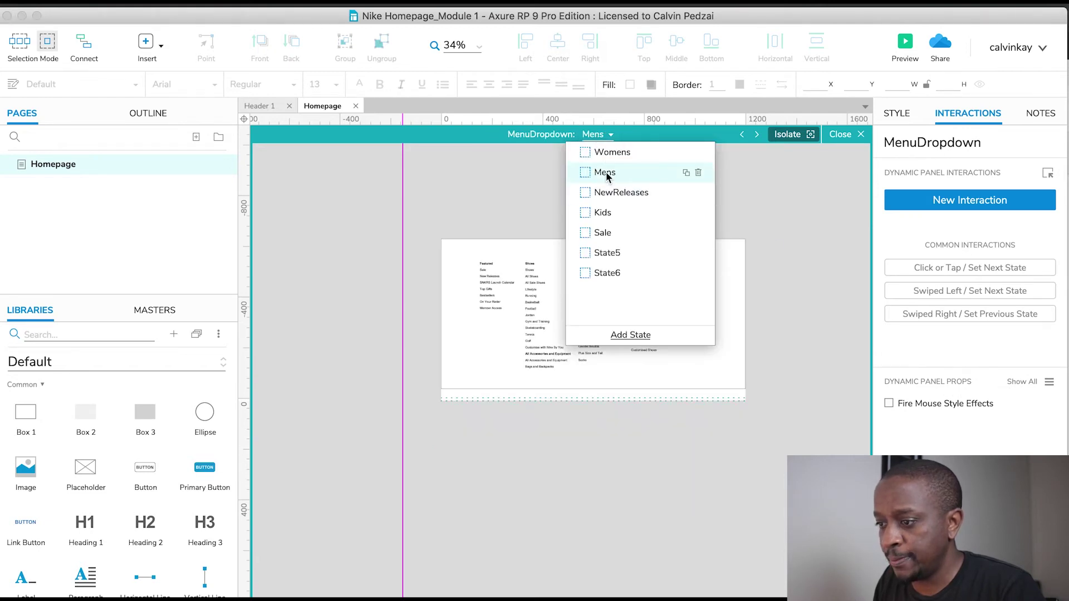
click(592, 255)
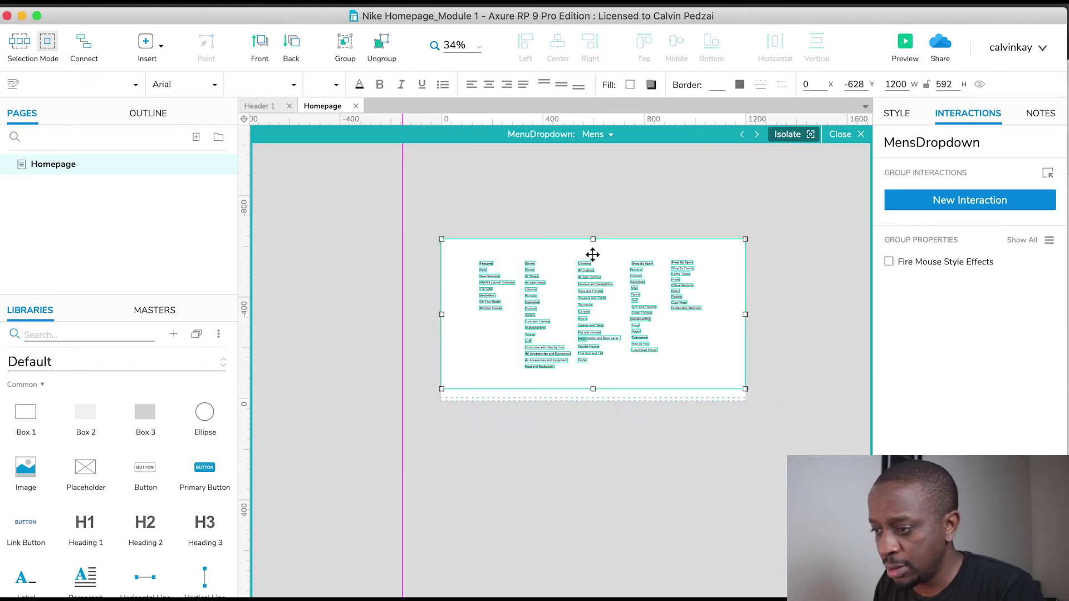
drag(592, 255, 604, 417)
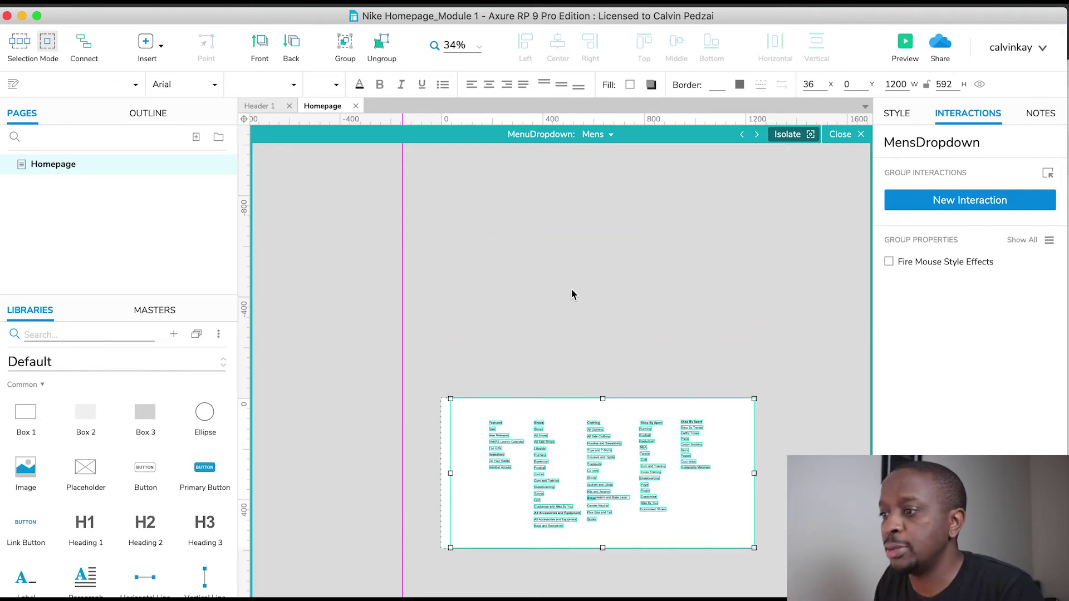
scroll(694, 399, down, 5)
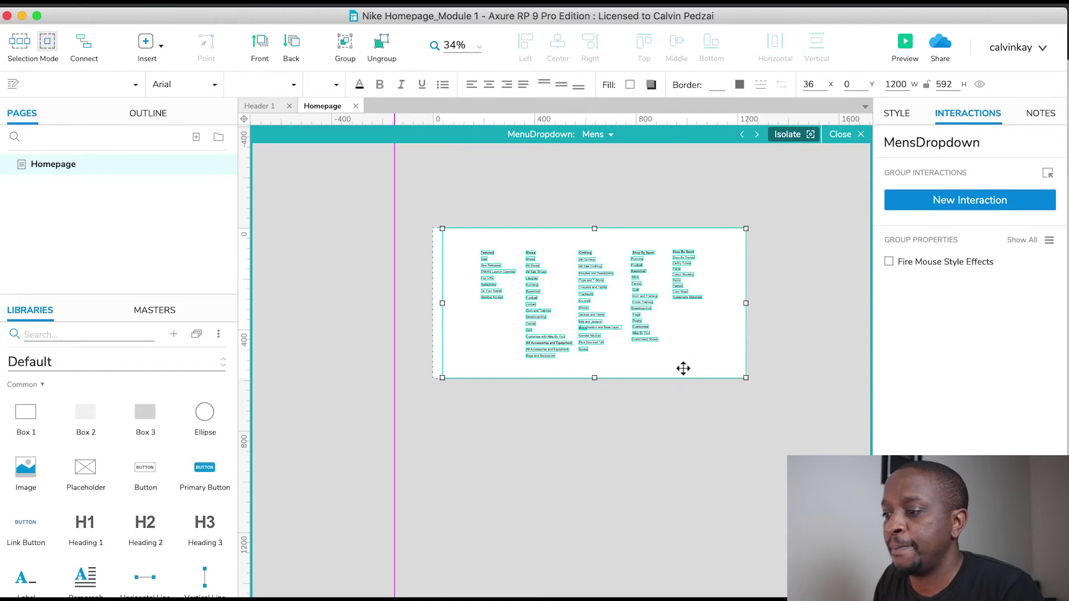
mouse_move(640, 305)
mouse_down()
mouse_move(625, 303)
mouse_move(639, 305)
mouse_up()
Step: Marquee-select the Gifts and Collections dropdown groups and move them up beside the page
click(600, 137)
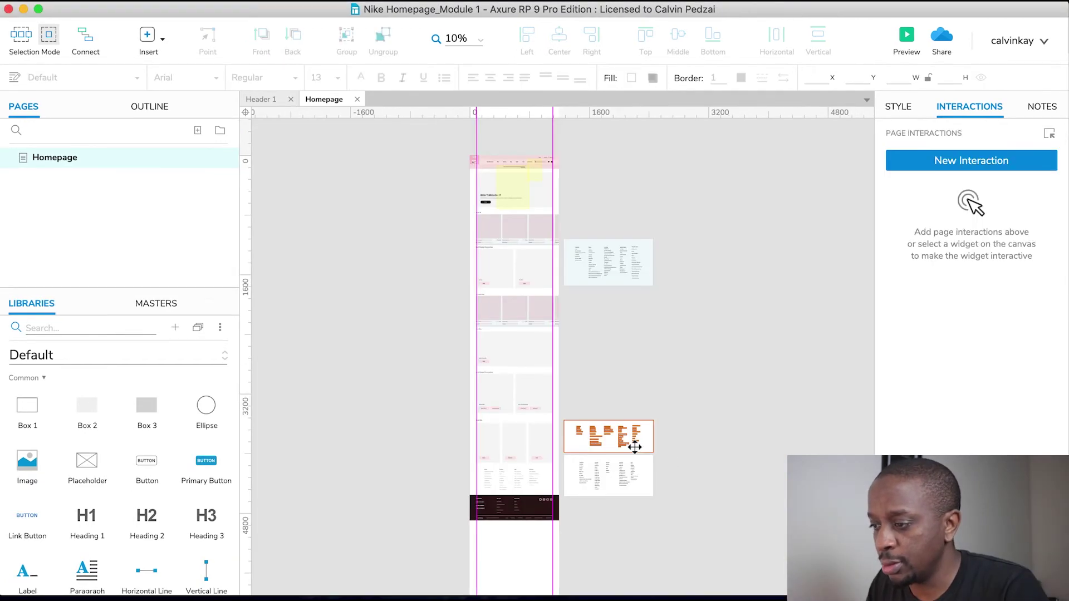
click(604, 438)
scroll(606, 431, up, 5)
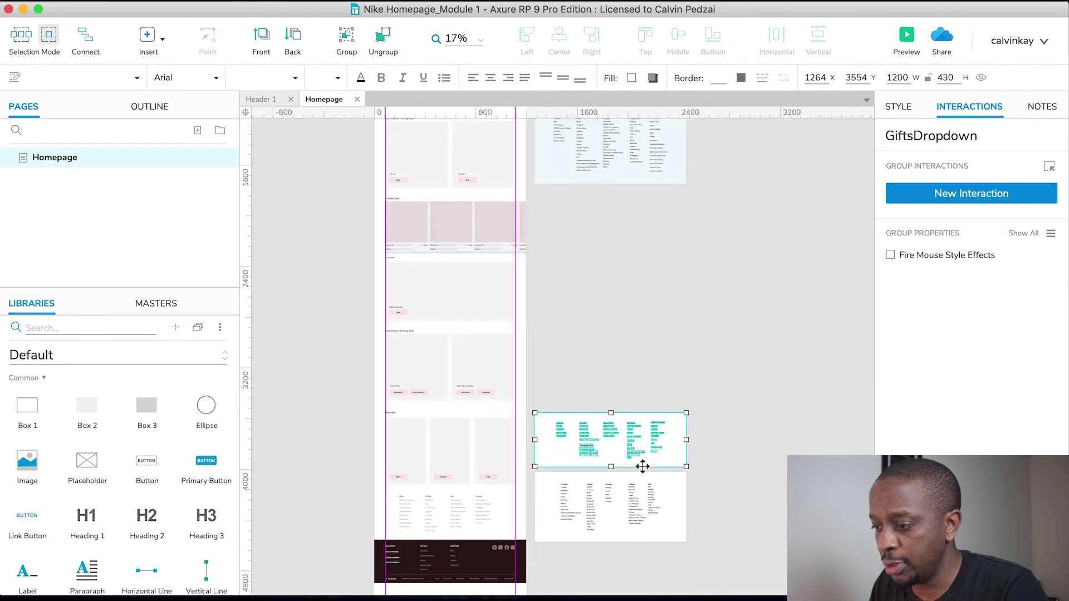
drag(710, 555, 536, 385)
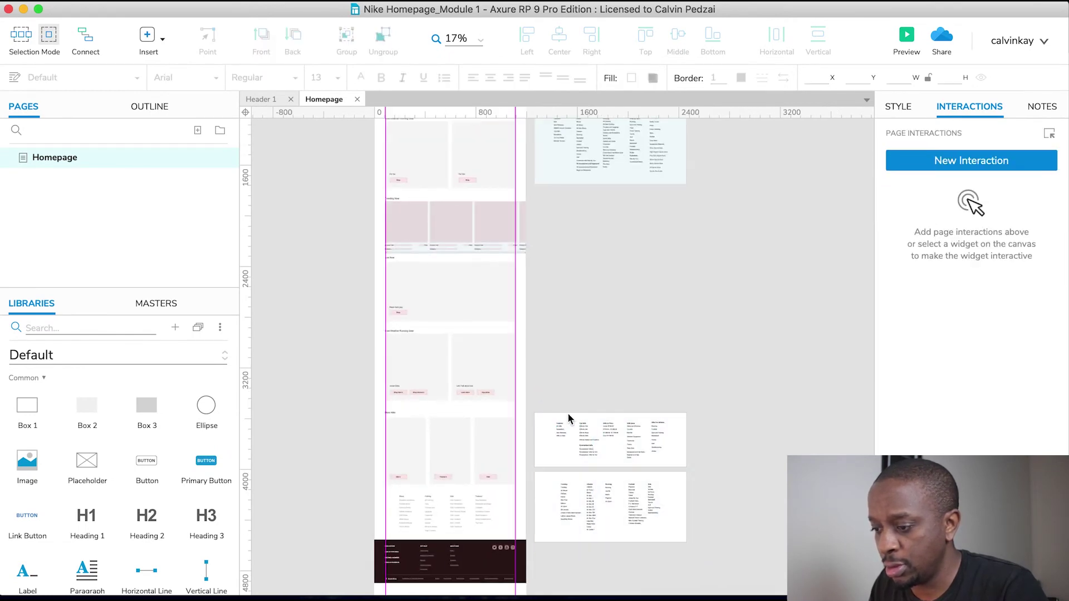
drag(680, 560, 533, 379)
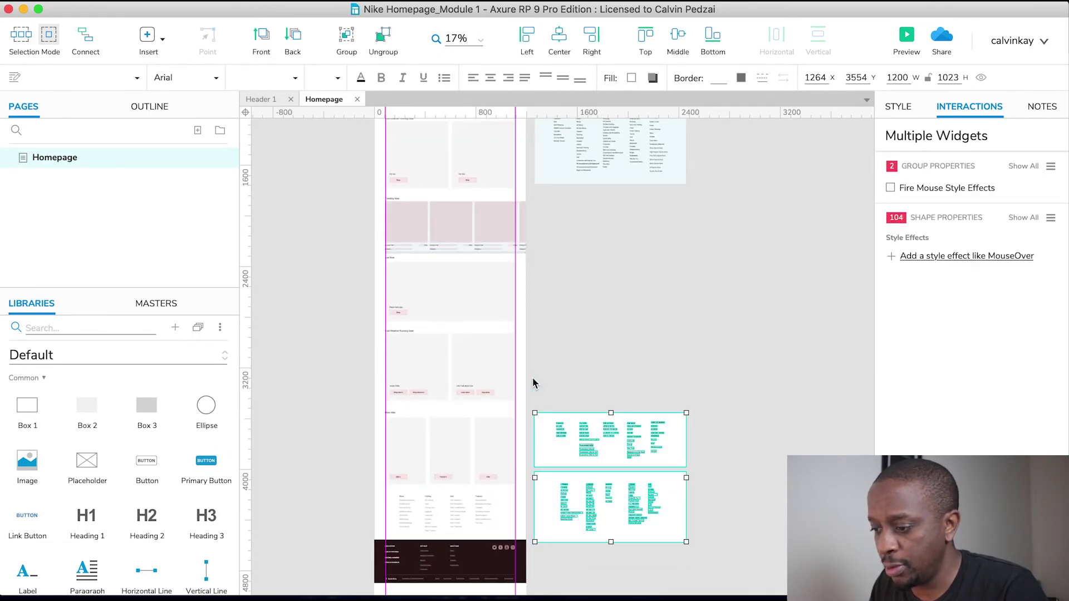
drag(603, 440, 603, 212)
scroll(603, 217, up, 1)
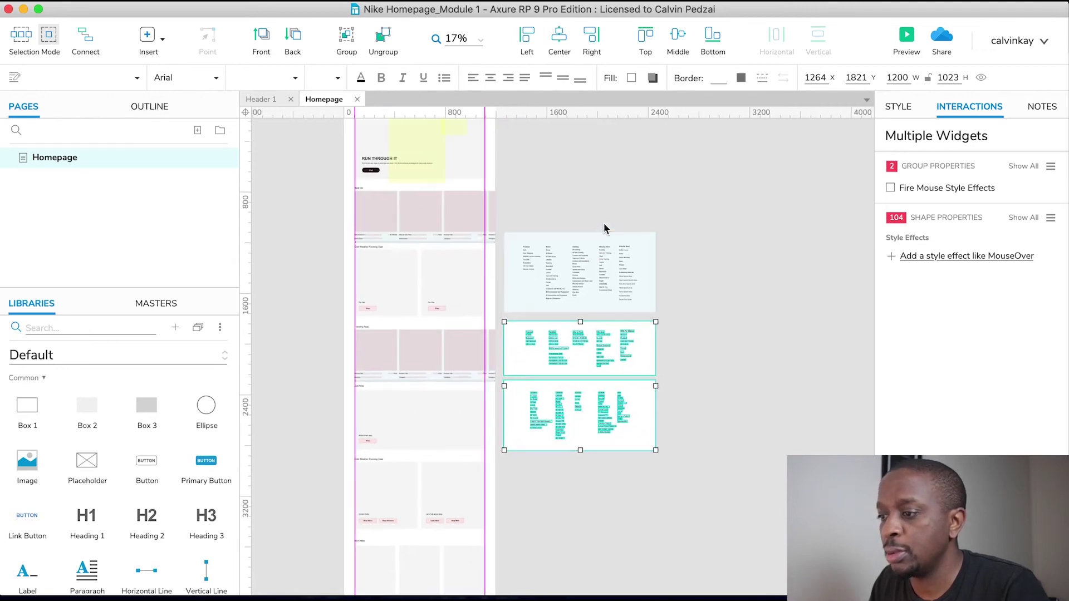
scroll(603, 222, up, 4)
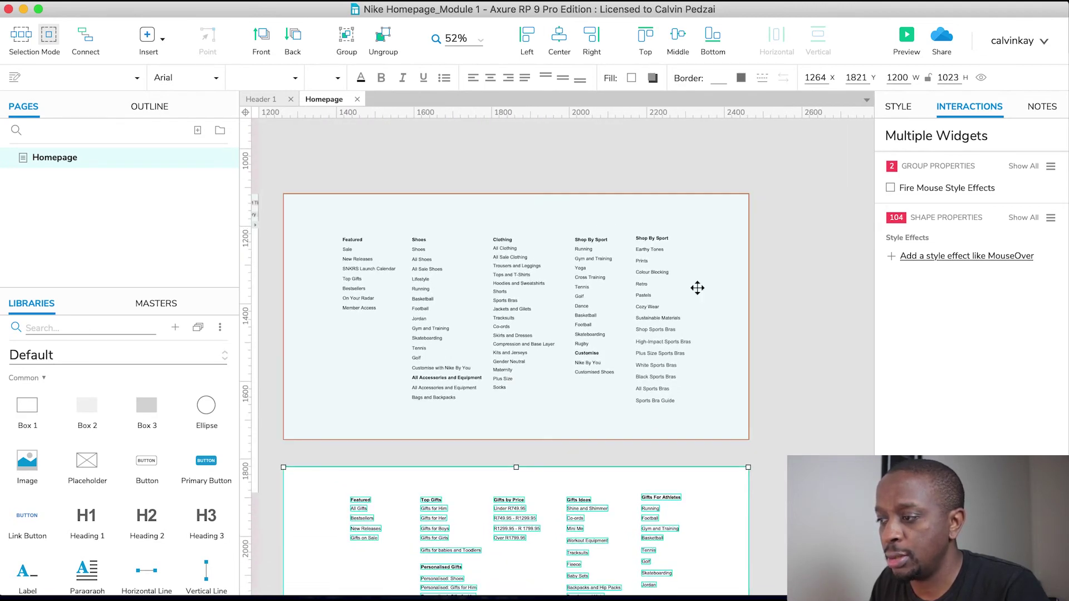
Step: Reselect GiftsDropdown and enter MenuDropdown's state editing view to reach State5
click(714, 324)
click(823, 322)
click(651, 519)
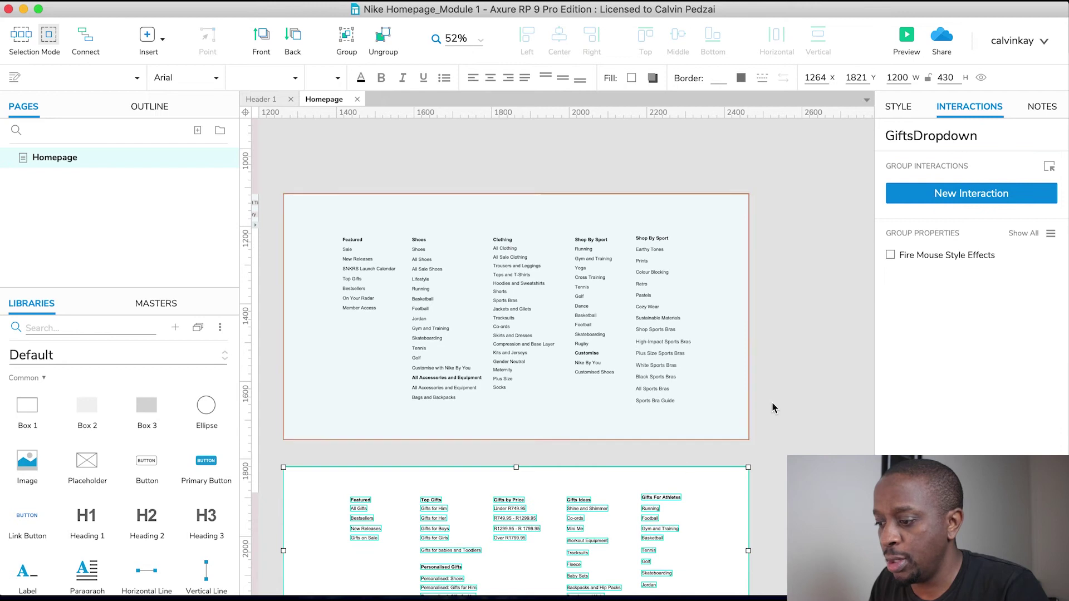
double_click(621, 337)
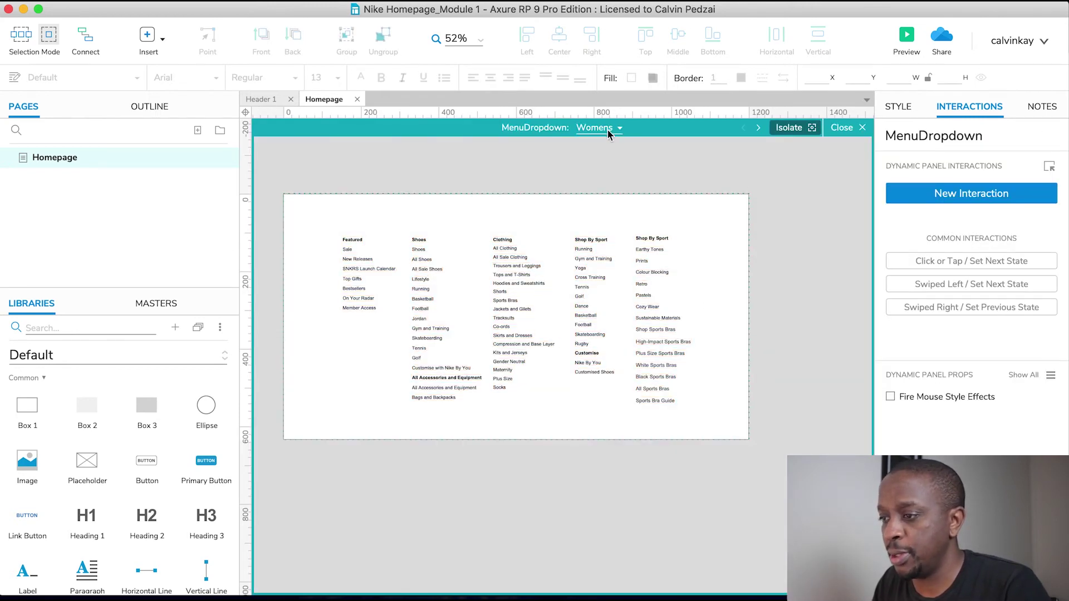
click(609, 132)
Step: Rename State5 to Gifts and paste GiftsDropdown into it at Y 0
click(617, 245)
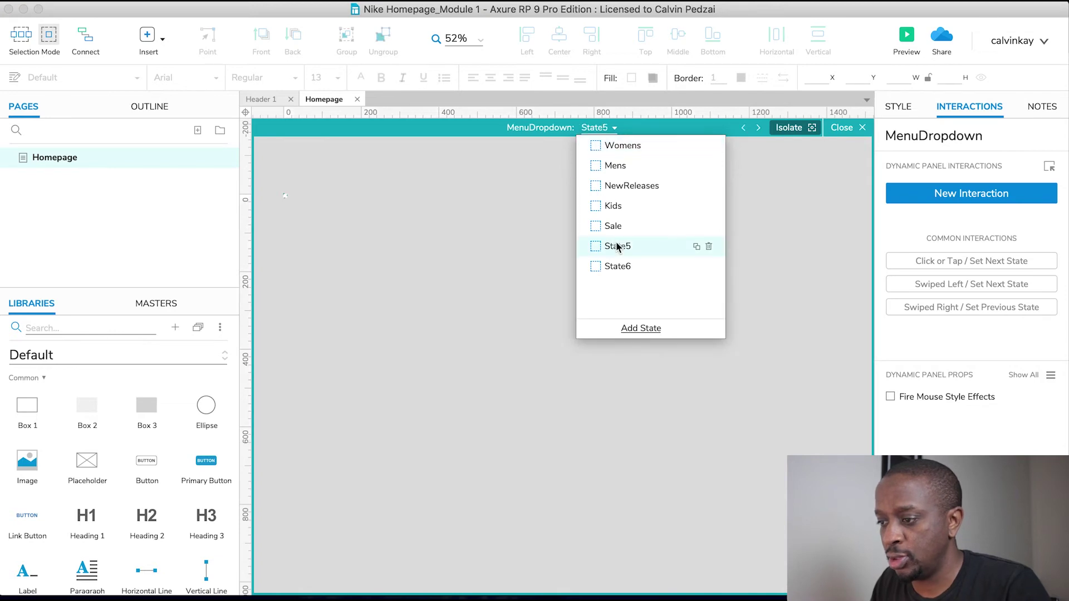
double_click(622, 246)
text(Gi)
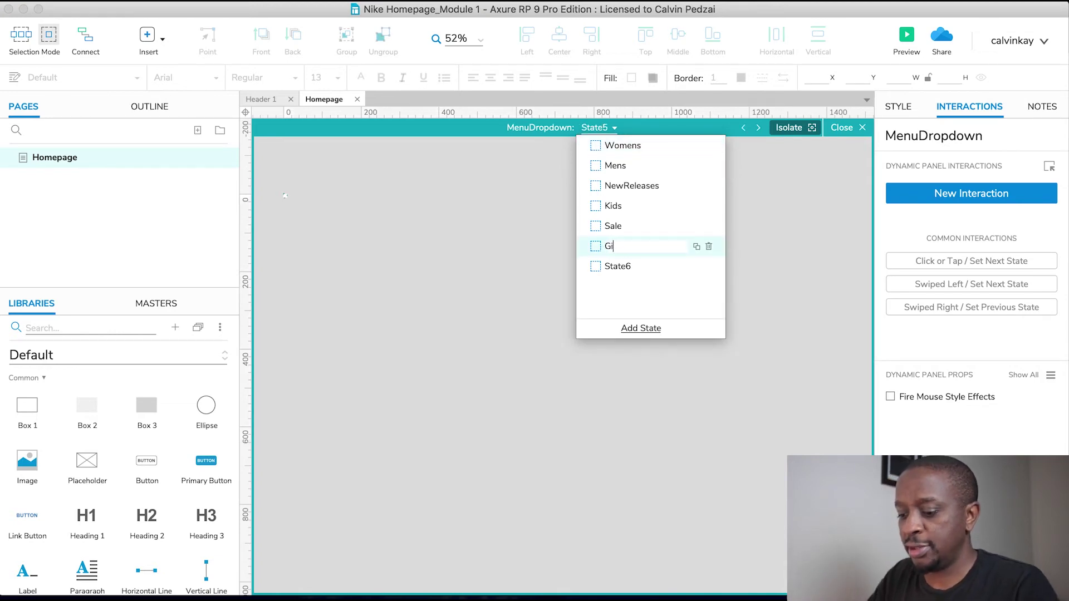
text(fts)
click(762, 271)
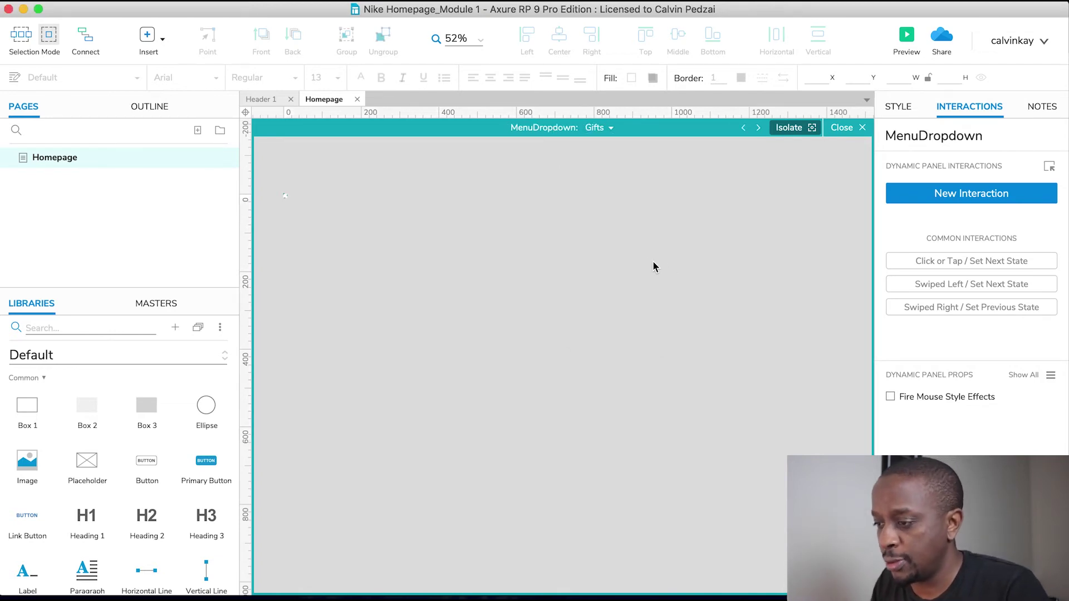
key(super+v)
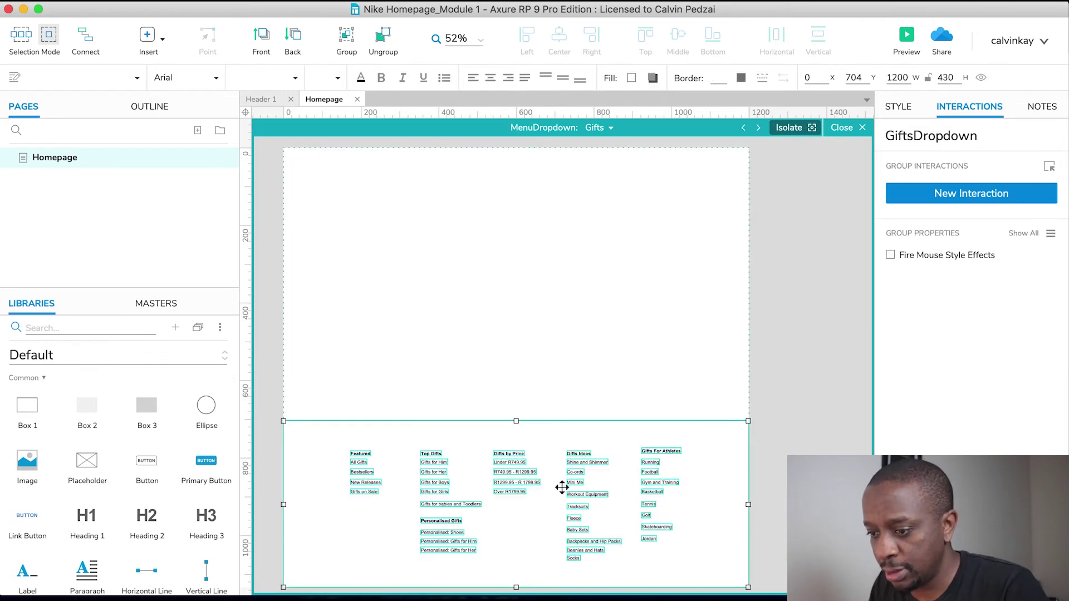
drag(530, 452, 531, 182)
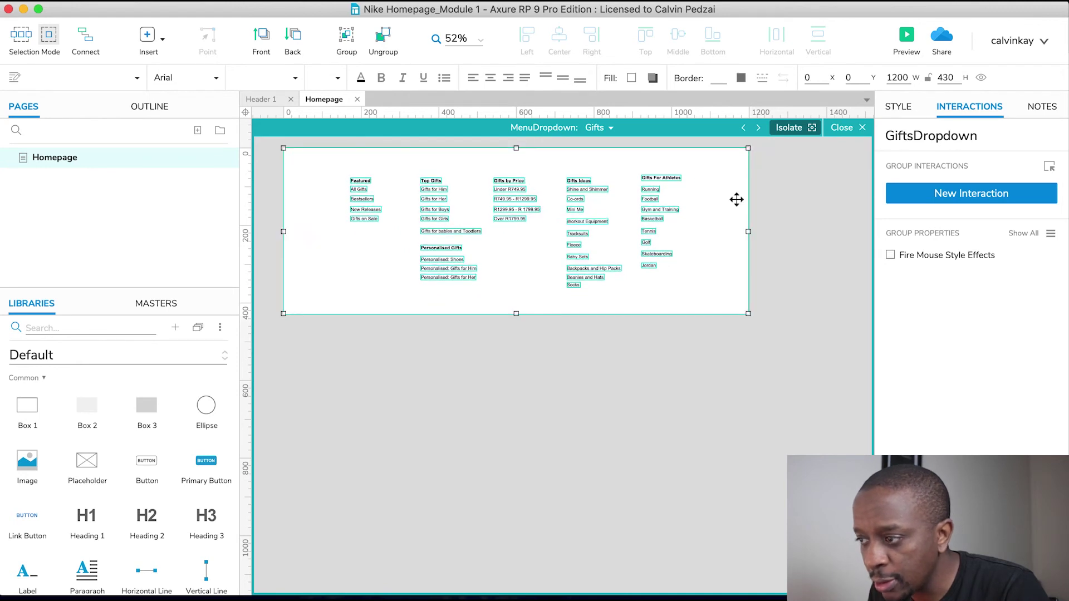
Step: Back on the homepage, cut the CollectionsDropdown group off the canvas
click(840, 127)
scroll(547, 435, down, 10)
scroll(547, 435, right, 8)
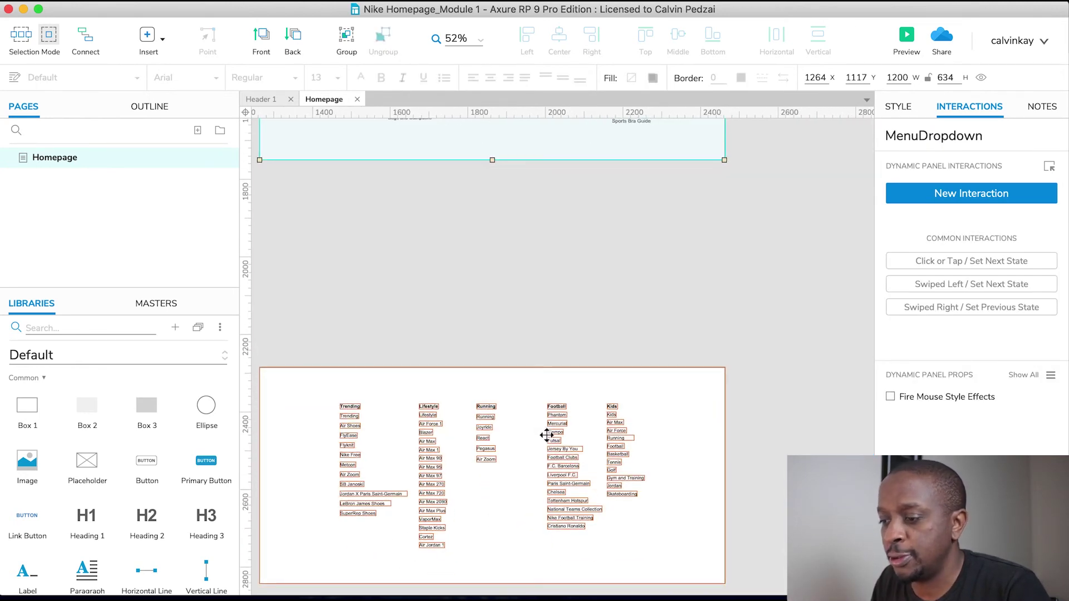
click(547, 435)
key(Delete)
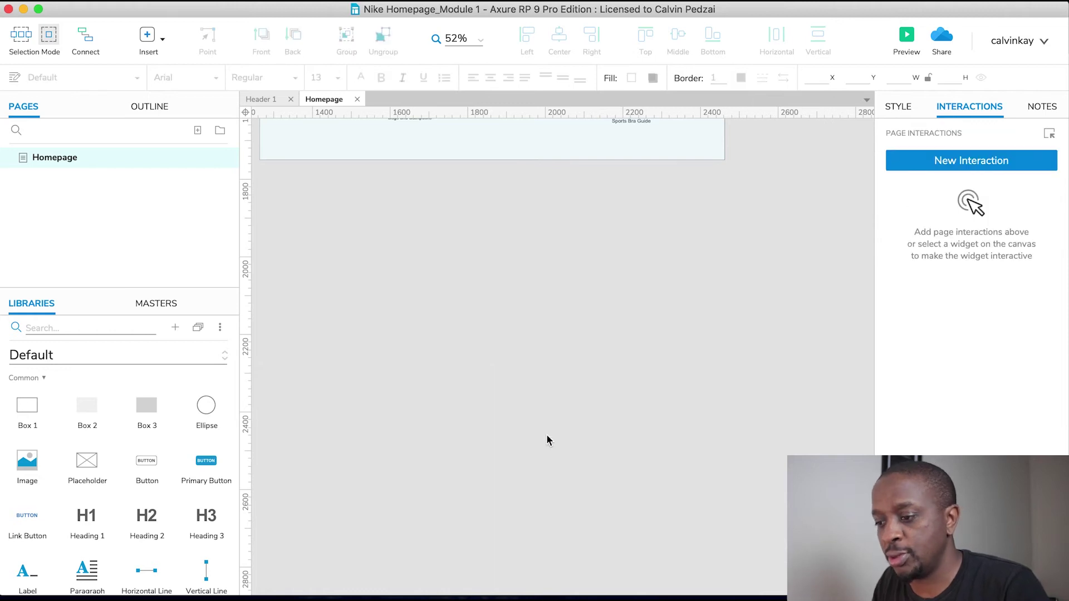
scroll(547, 437, up, 10)
scroll(547, 436, left, 8)
Step: Rename MenuDropdown's empty State6 to Collections
double_click(532, 232)
click(619, 128)
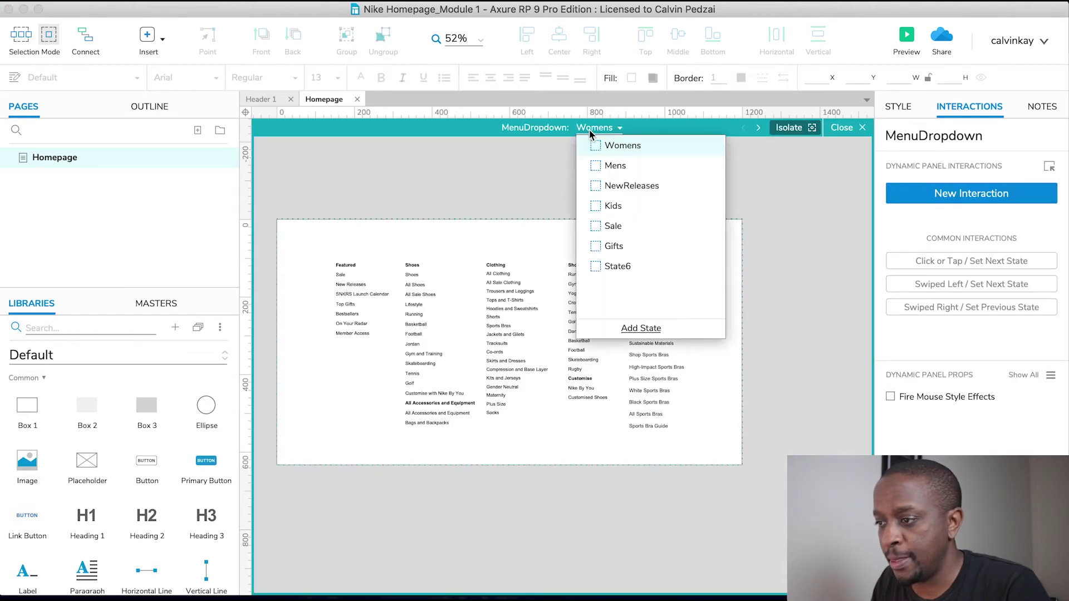
click(617, 269)
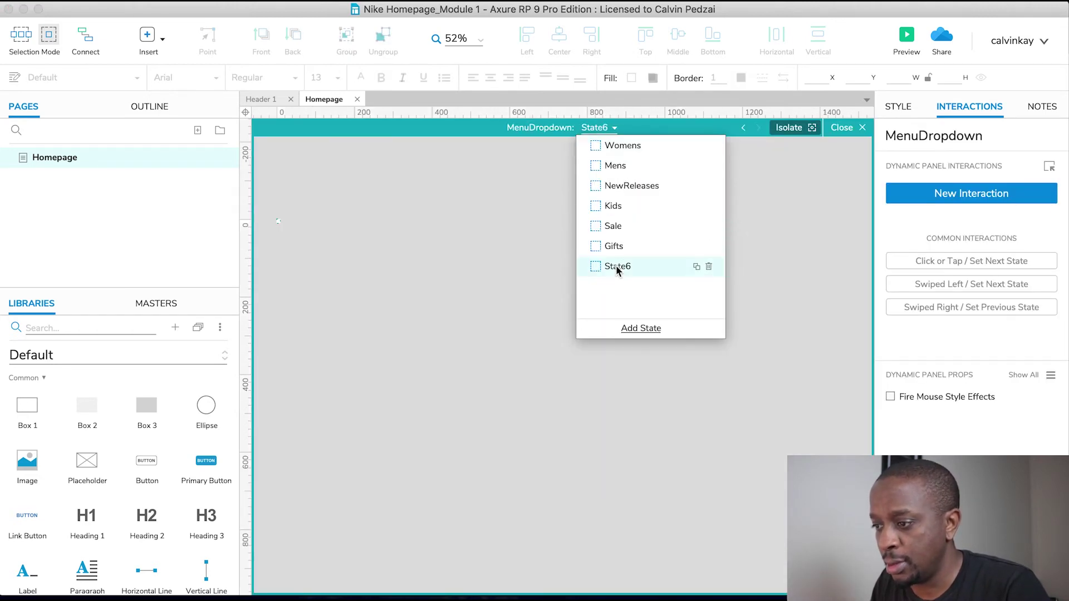
double_click(617, 267)
text(Collections)
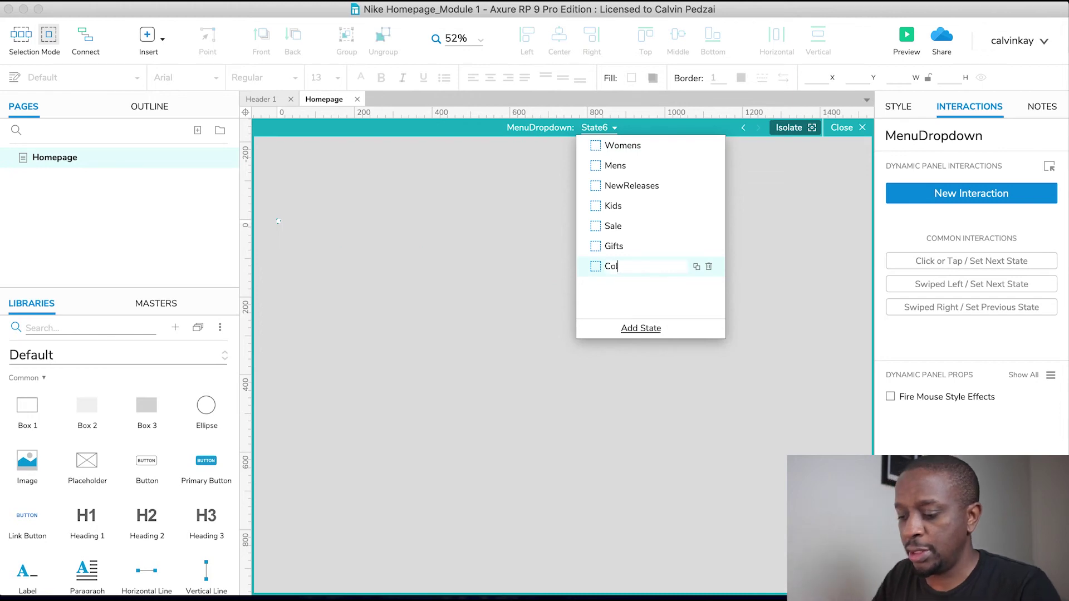
click(635, 435)
Step: Paste CollectionsDropdown into the Collections state and align it to 0,0
key(super+v)
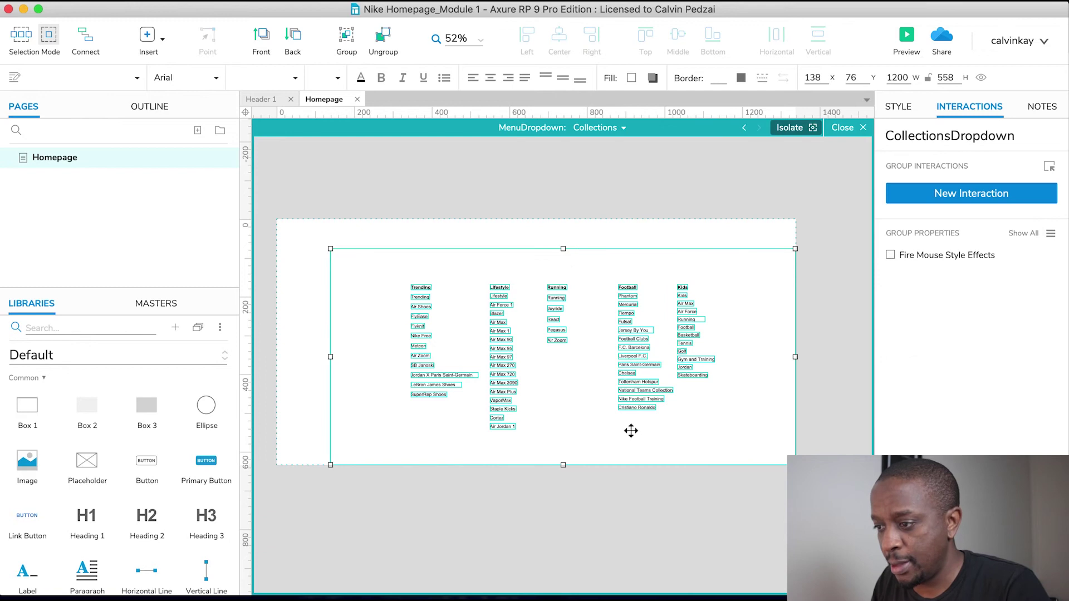
drag(525, 330, 480, 300)
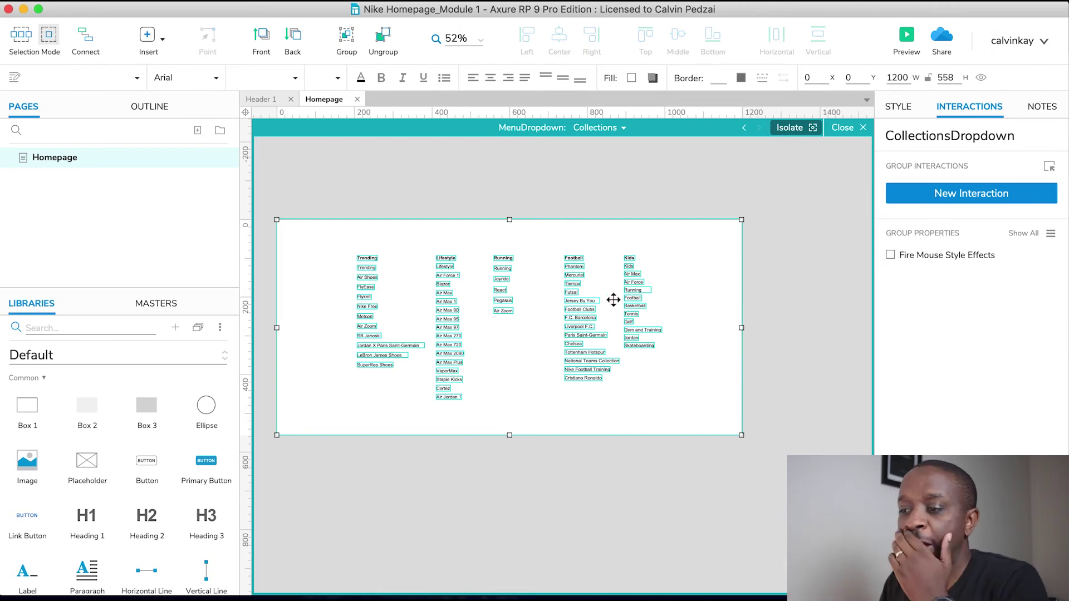
drag(445, 271, 492, 312)
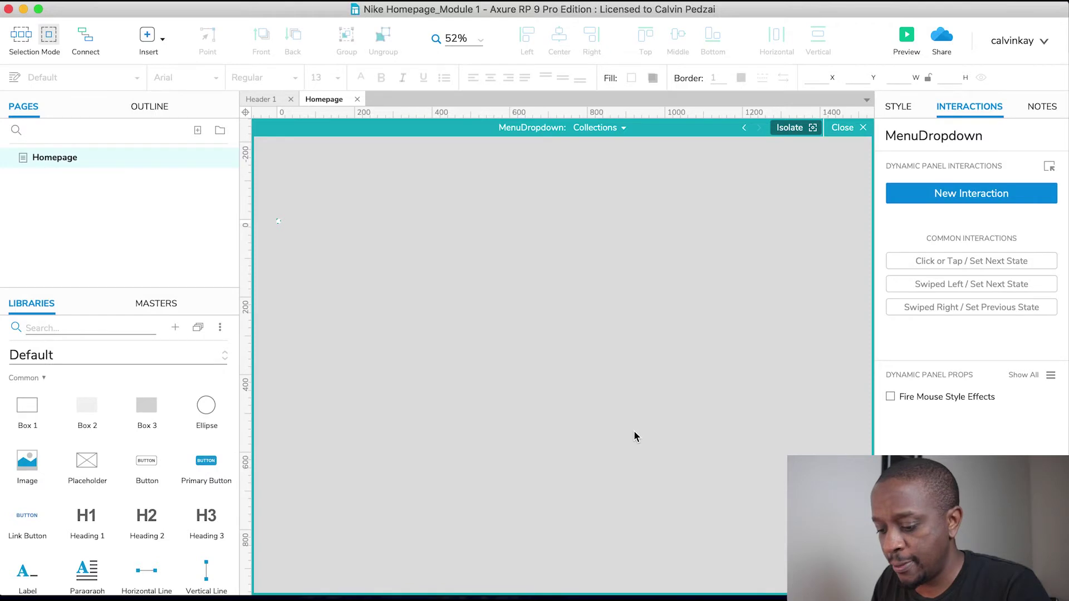
click(634, 432)
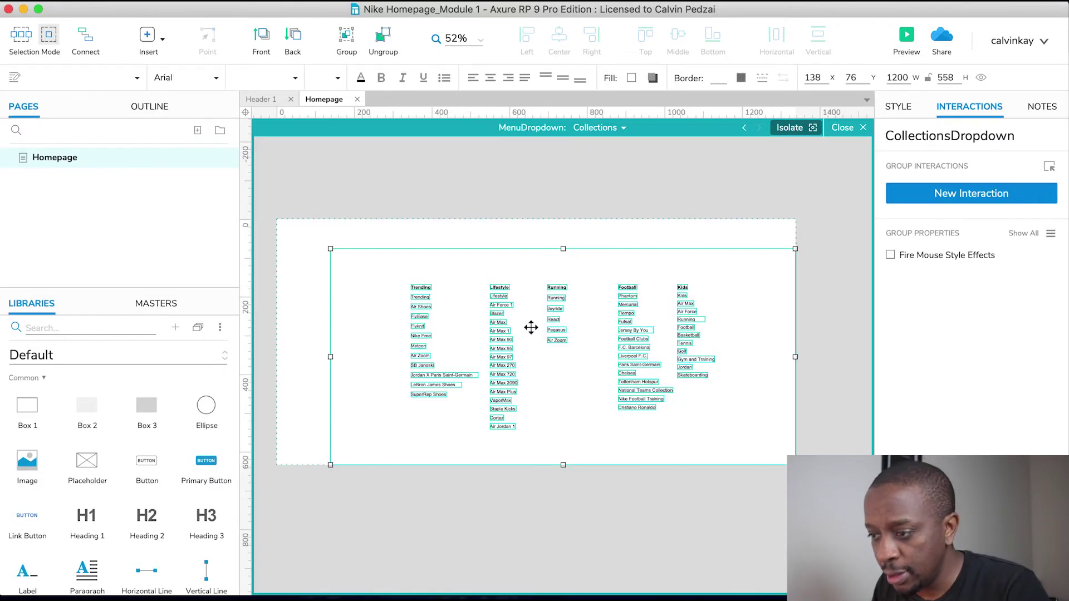
drag(529, 327, 479, 297)
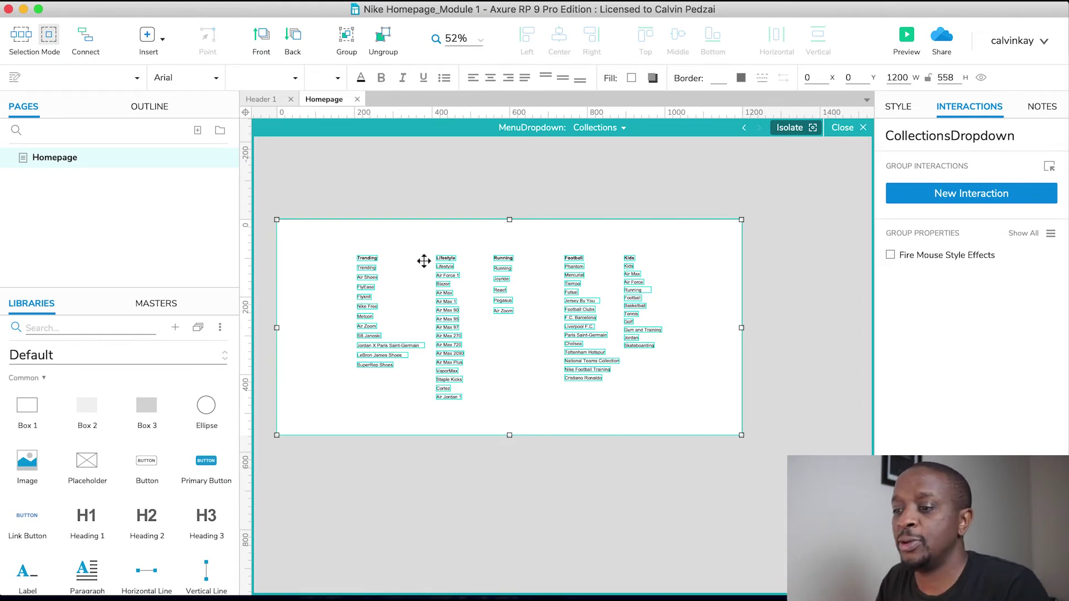
drag(425, 260, 492, 314)
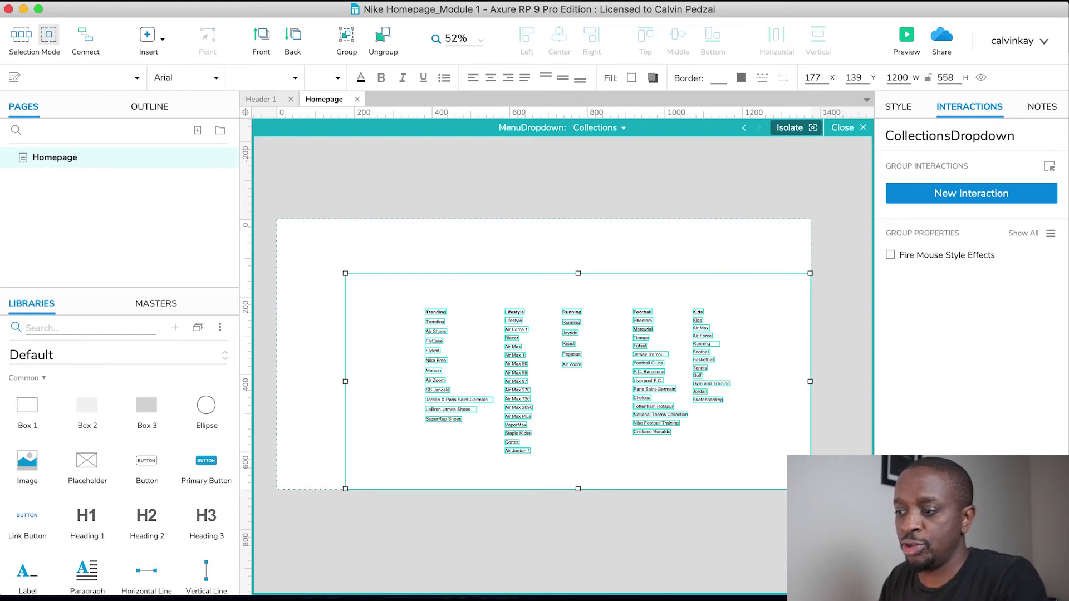
drag(697, 429, 649, 403)
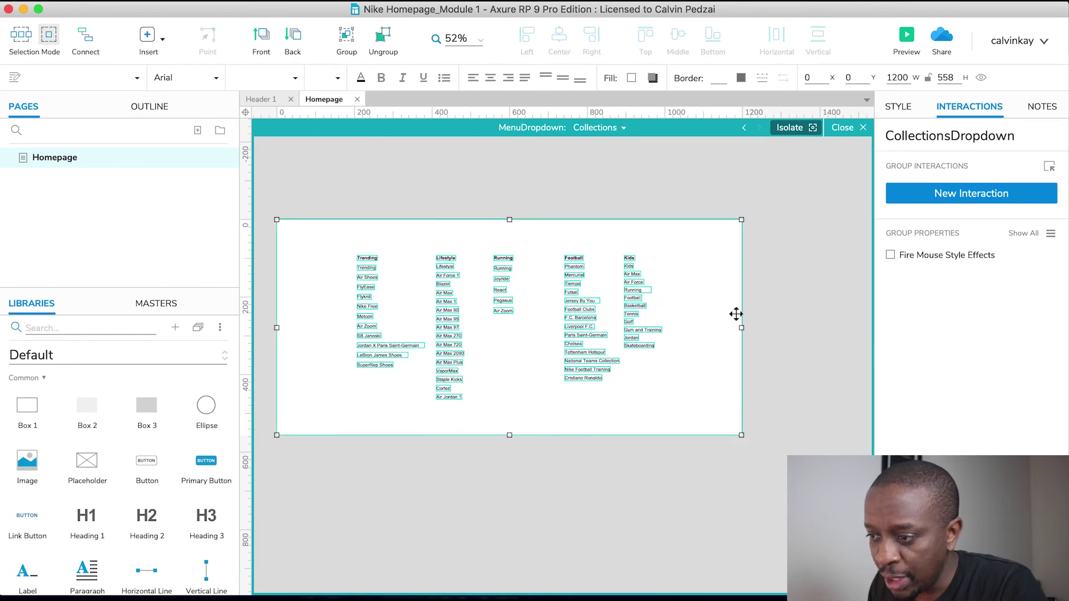
click(837, 128)
Step: Move the MenuDropdown panel flush under the navigation bar at X -1, Y 120
click(824, 281)
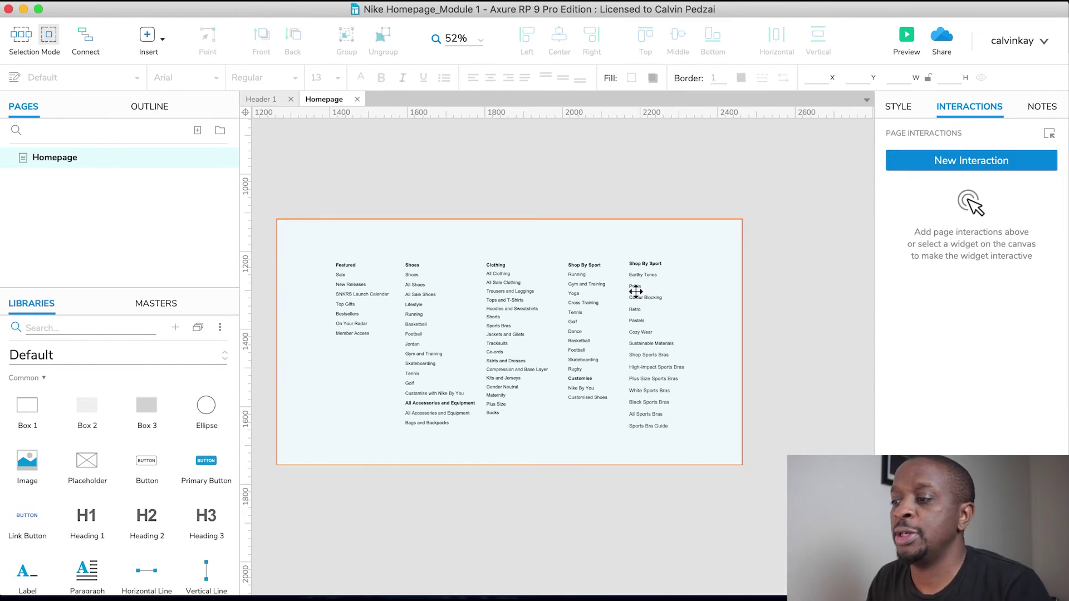
click(636, 291)
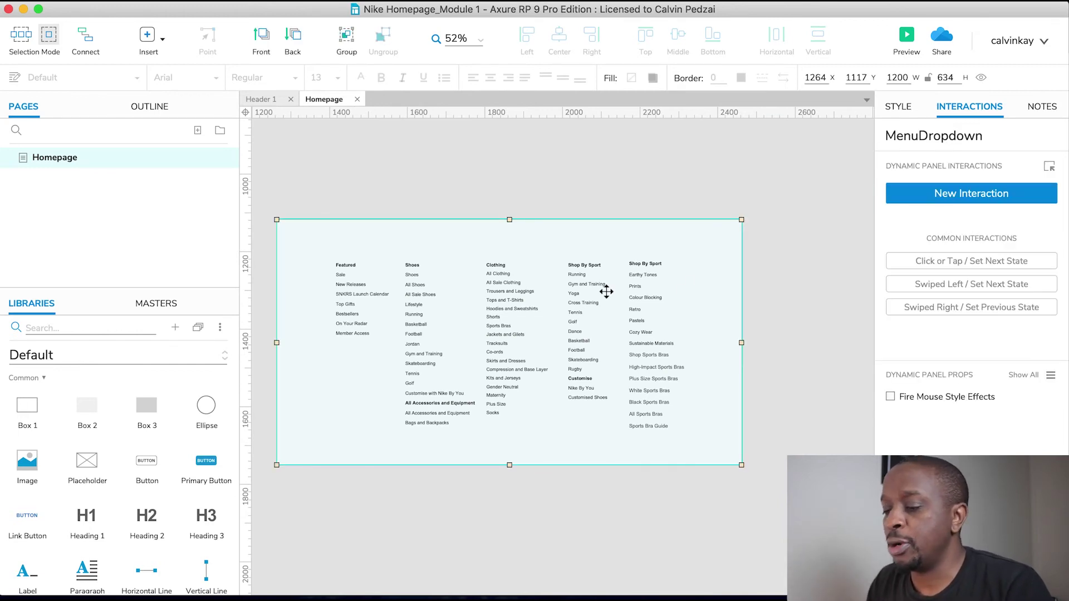
scroll(606, 291, down, 6)
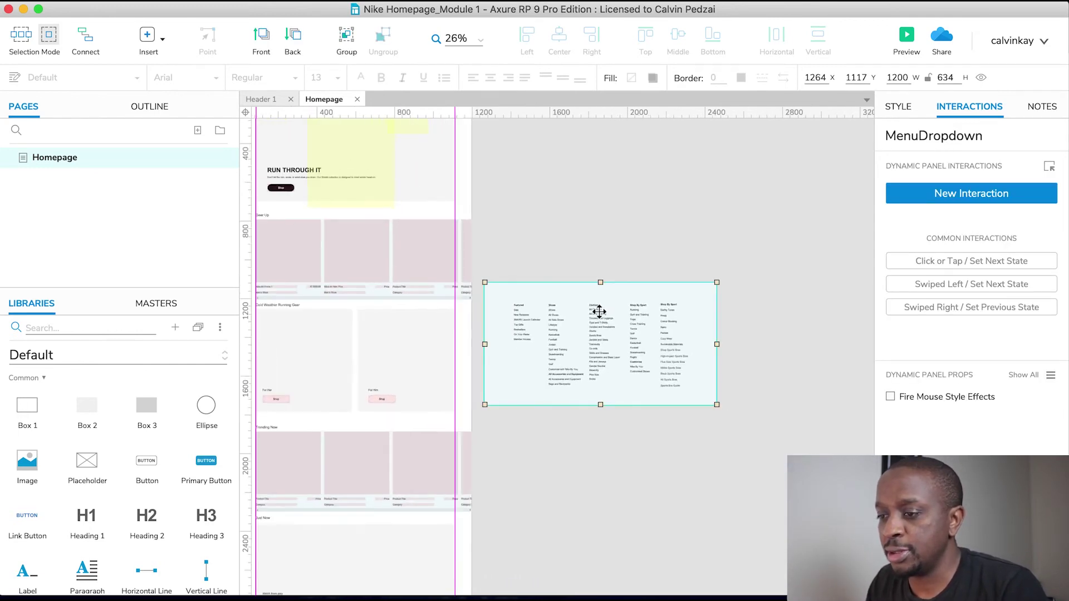
scroll(599, 312, up, 3)
scroll(599, 312, left, 3)
drag(685, 432, 696, 228)
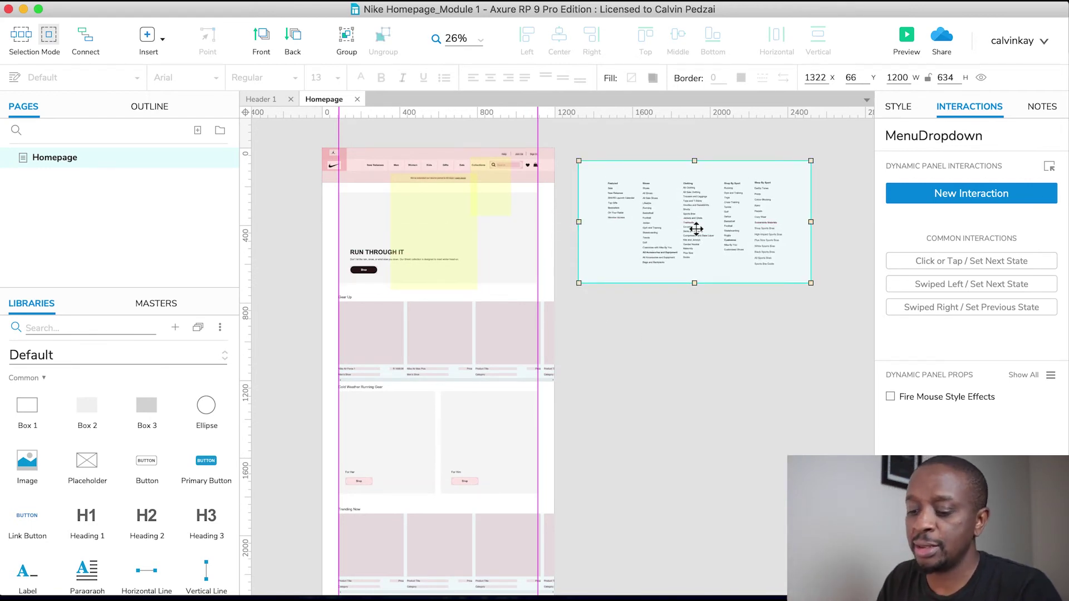
drag(696, 229, 455, 244)
scroll(455, 243, up, 2)
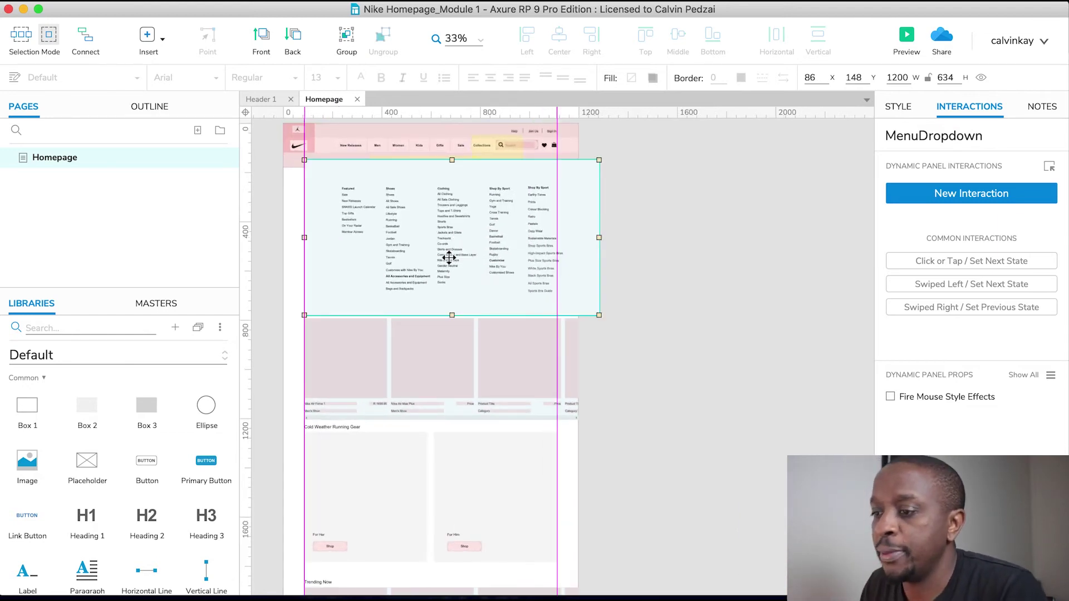
scroll(449, 258, up, 3)
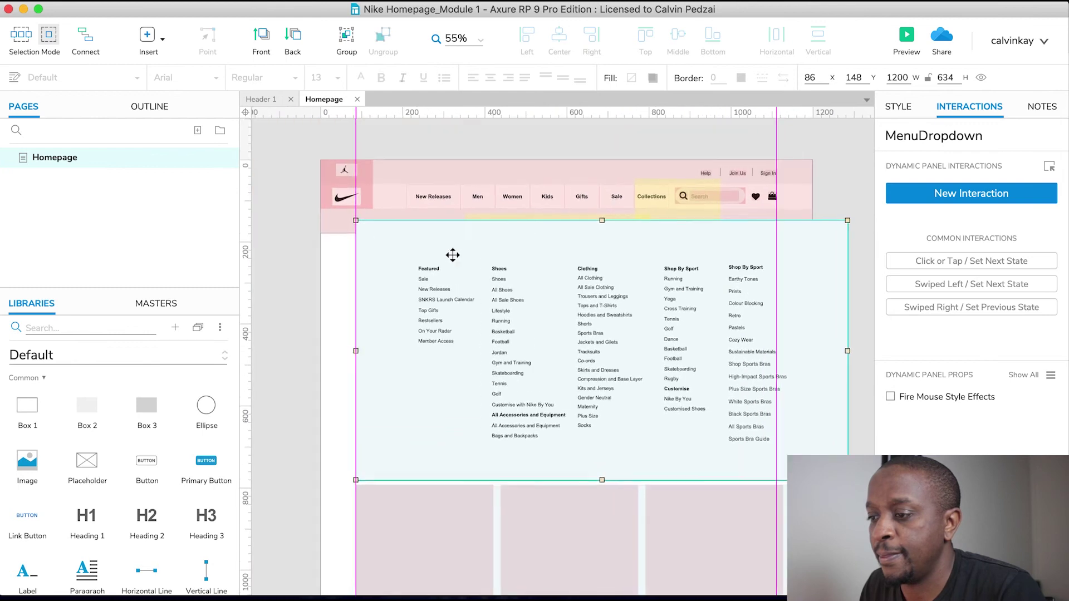
drag(613, 243, 580, 235)
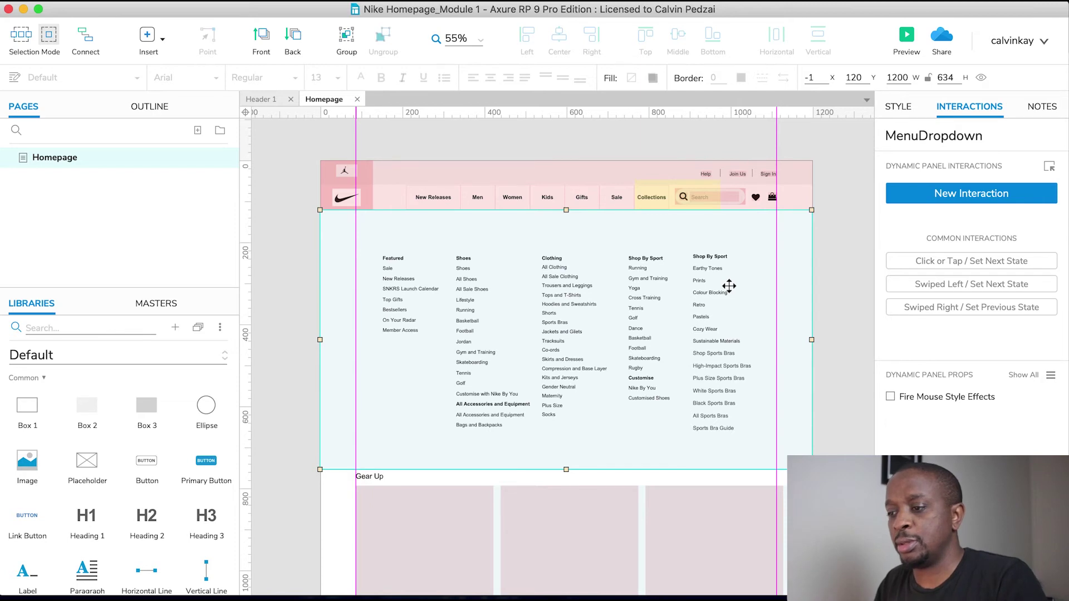
Step: Open the Header 1 master from the header instance for editing
click(694, 265)
double_click(570, 175)
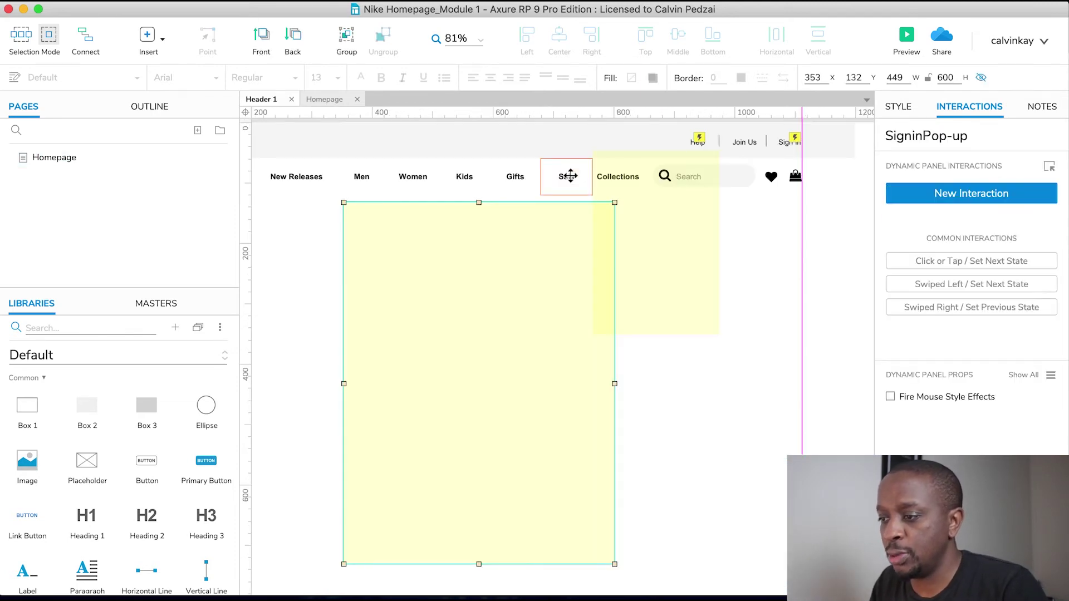
scroll(689, 298, down, 5)
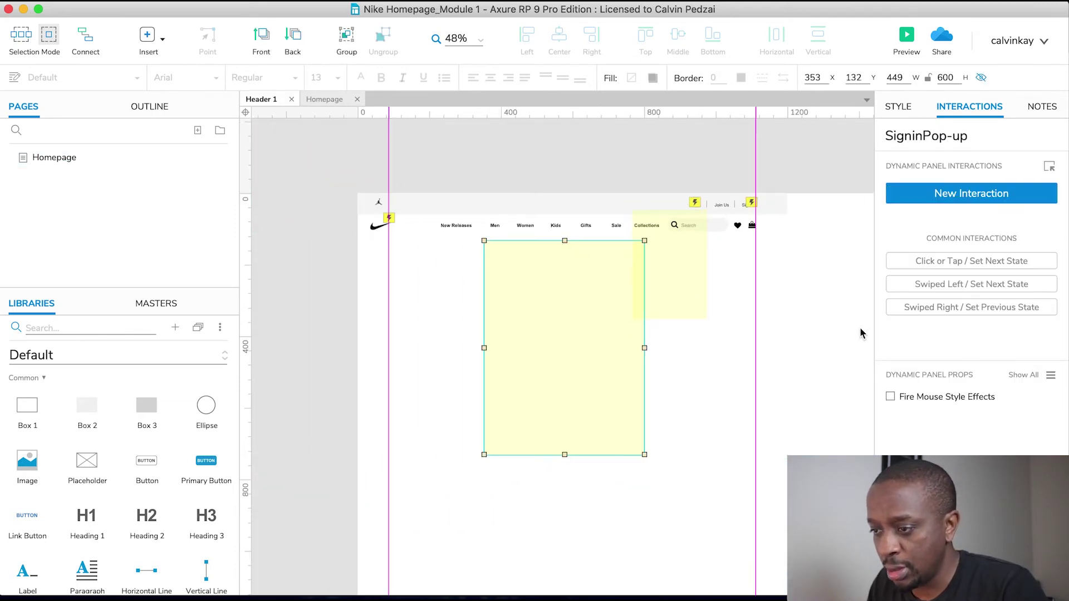
click(796, 252)
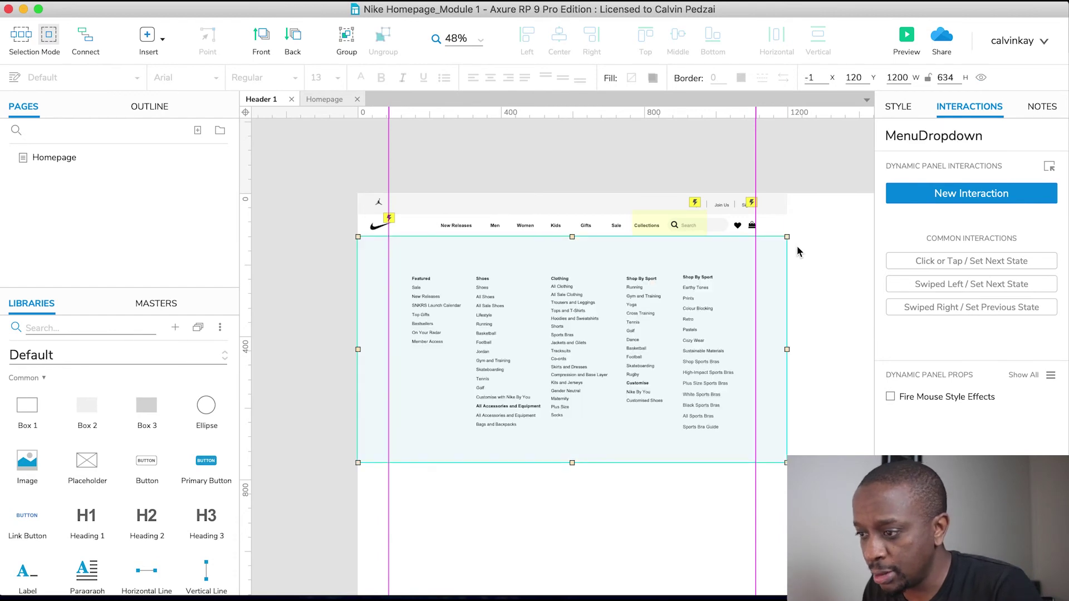
scroll(612, 234, right, 3)
Step: Give New Releases a Mouse Enter action showing MenuDropdown with slide down 500 ms
click(384, 213)
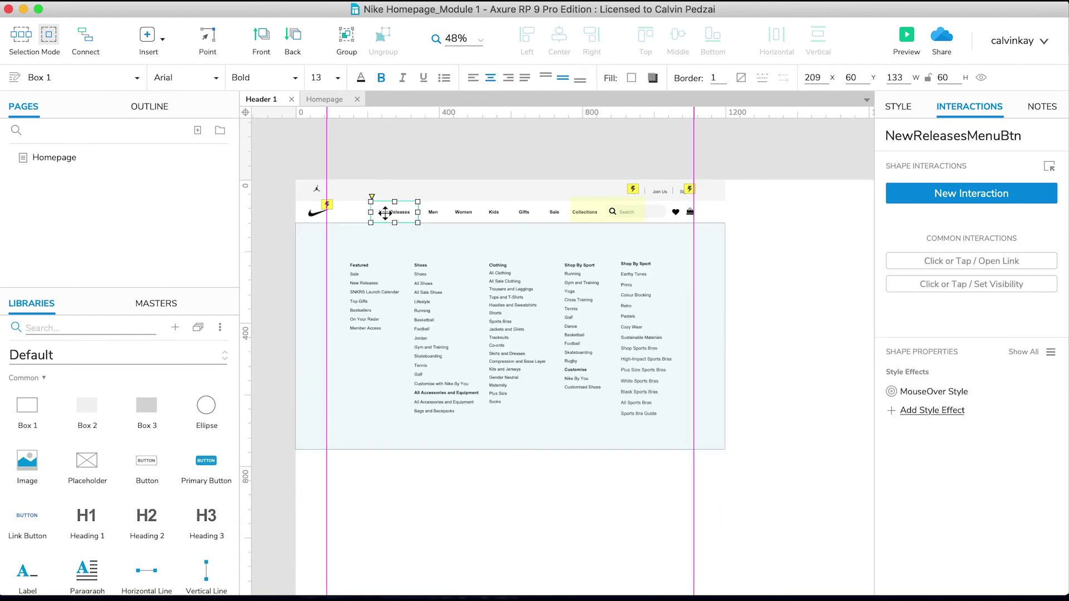
click(971, 193)
click(919, 334)
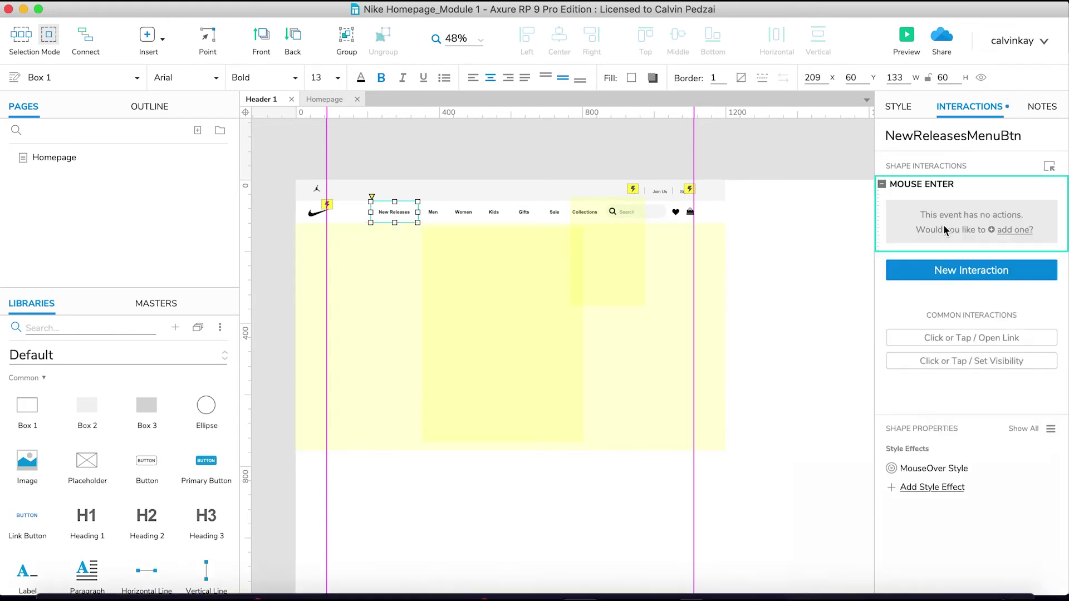
click(948, 234)
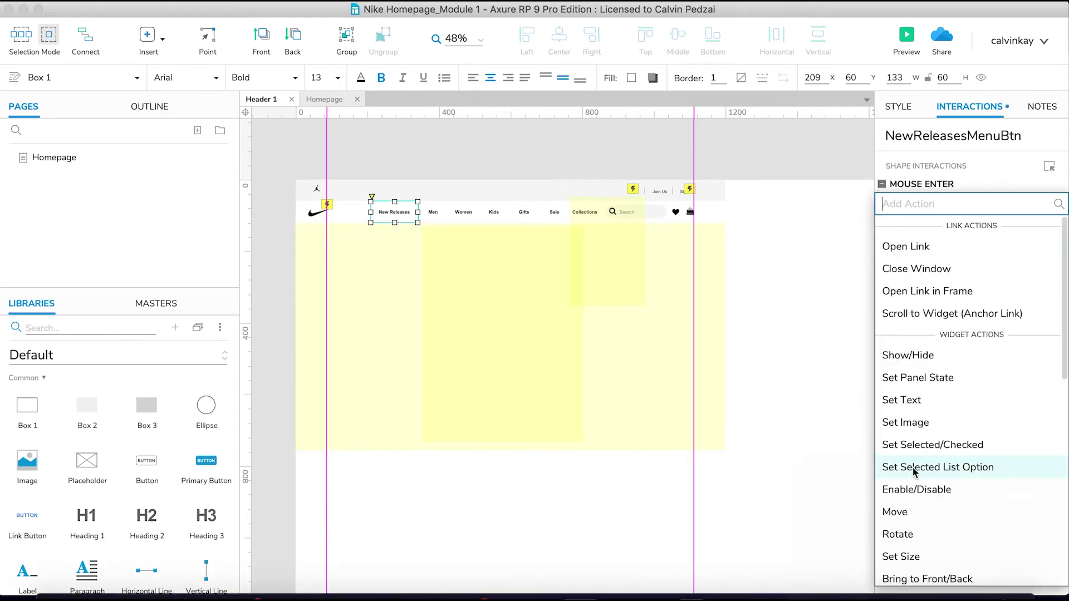
click(913, 354)
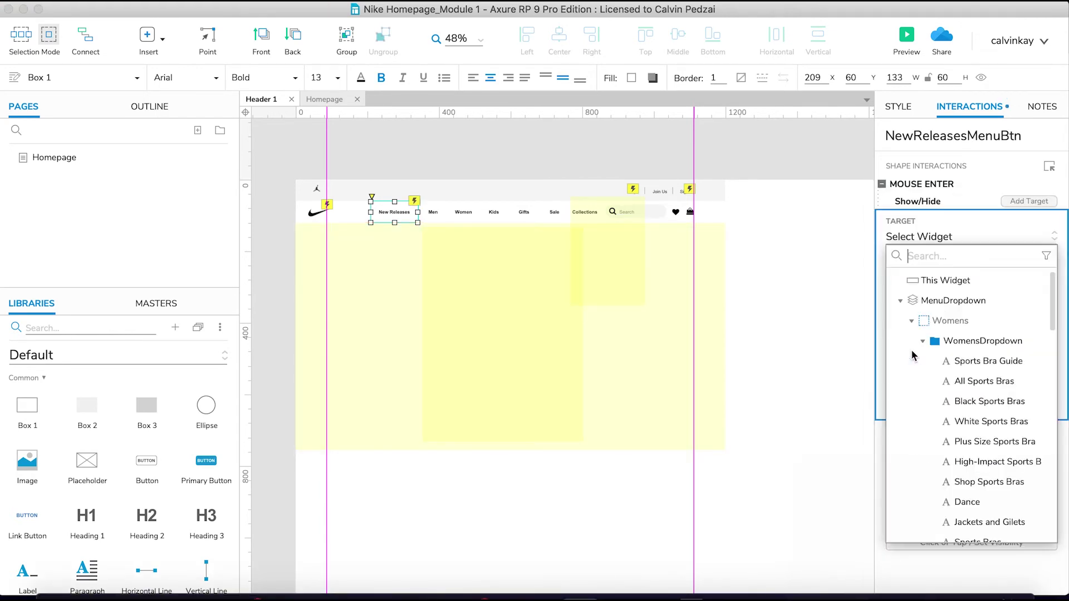
click(944, 300)
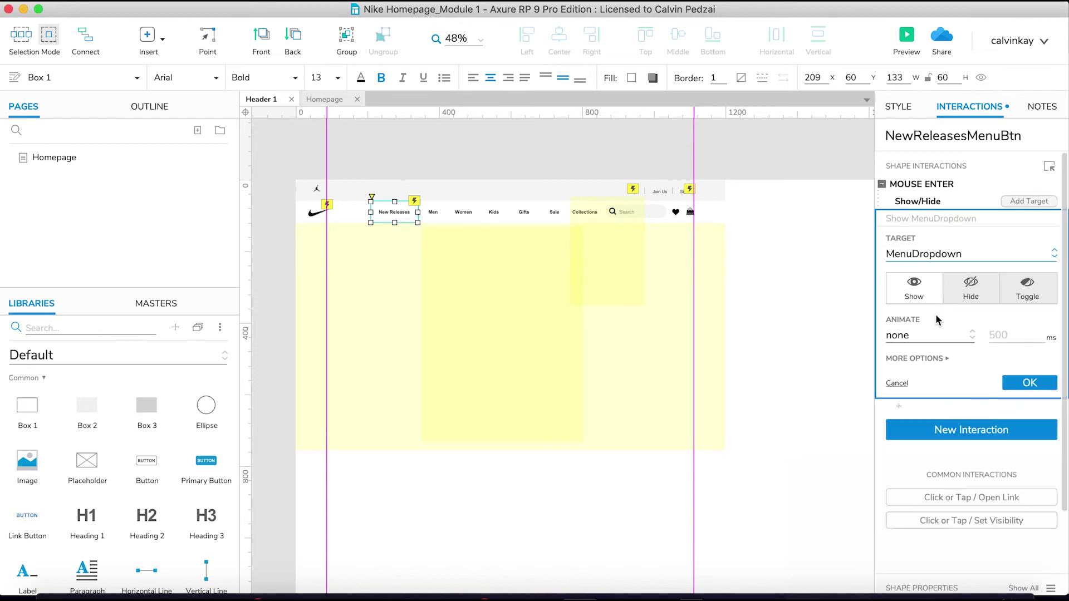
click(927, 334)
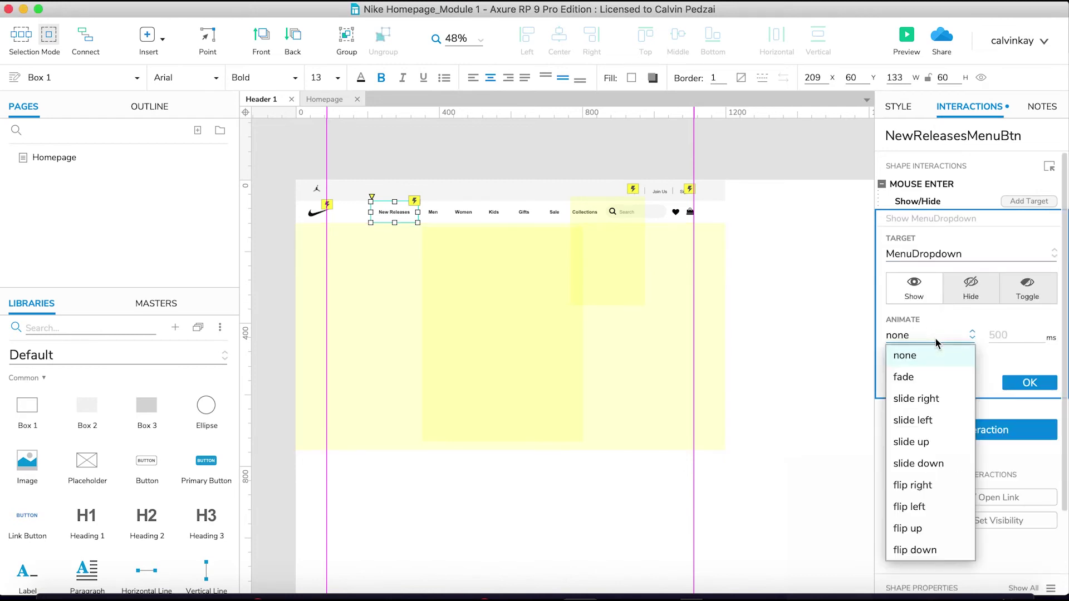
click(925, 462)
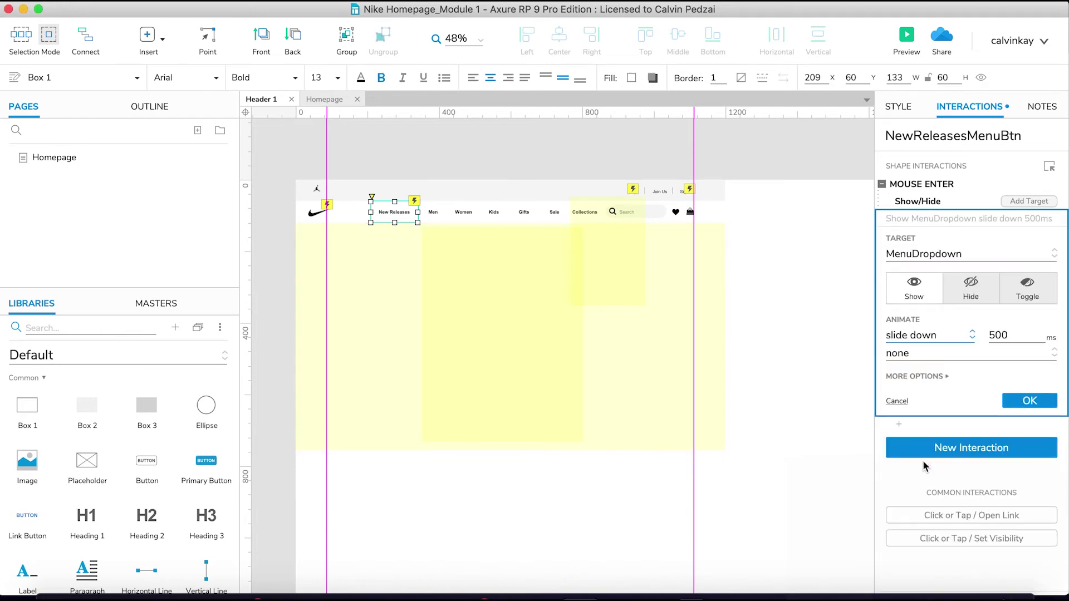
click(1028, 401)
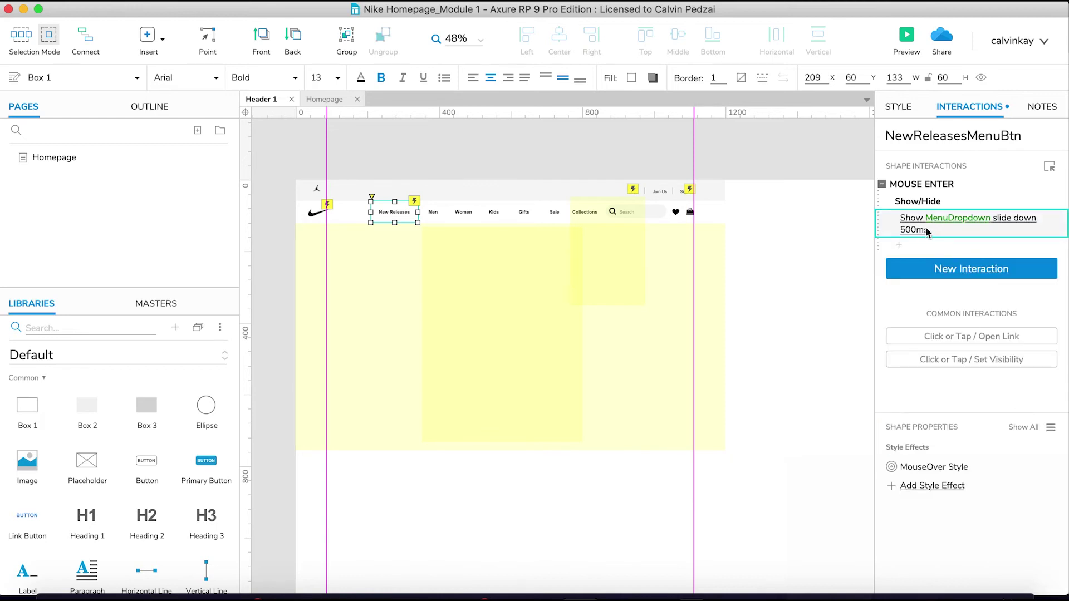
Step: Add a Set Panel State action switching MenuDropdown to NewReleases
click(904, 245)
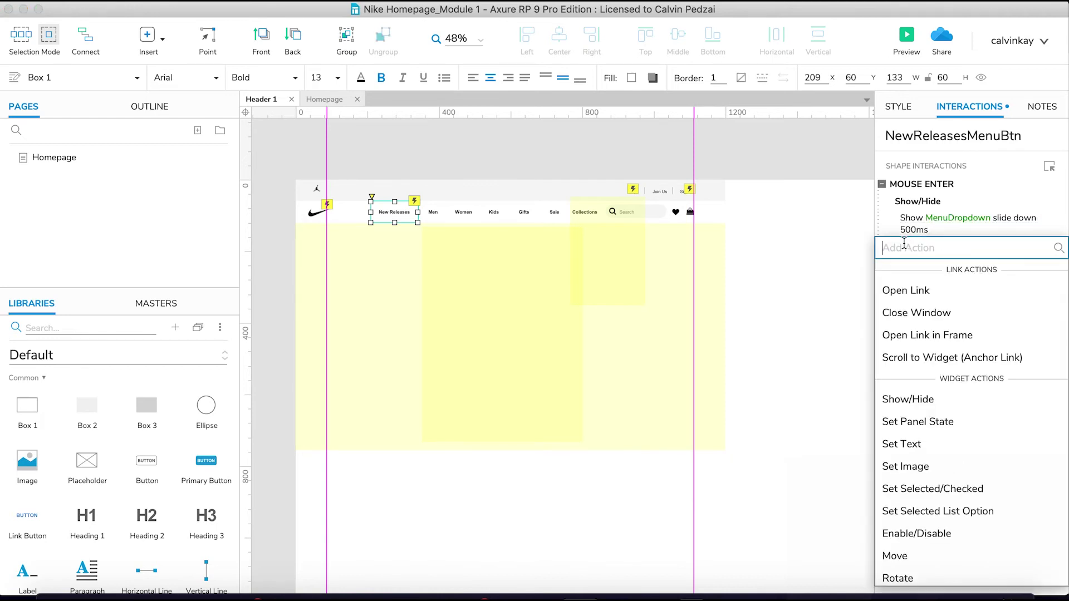
click(924, 418)
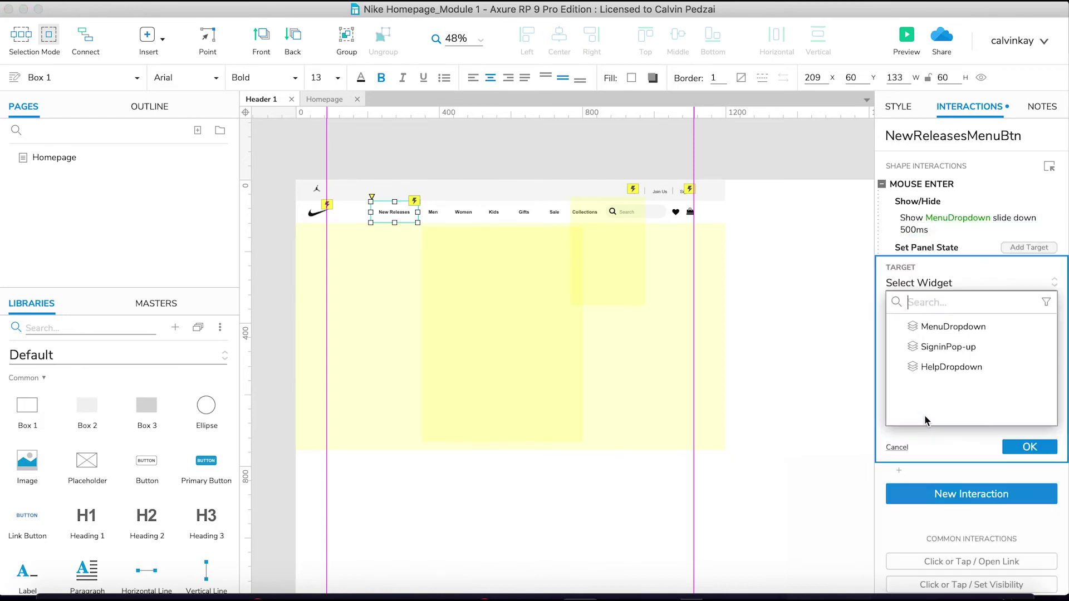
click(943, 326)
click(941, 337)
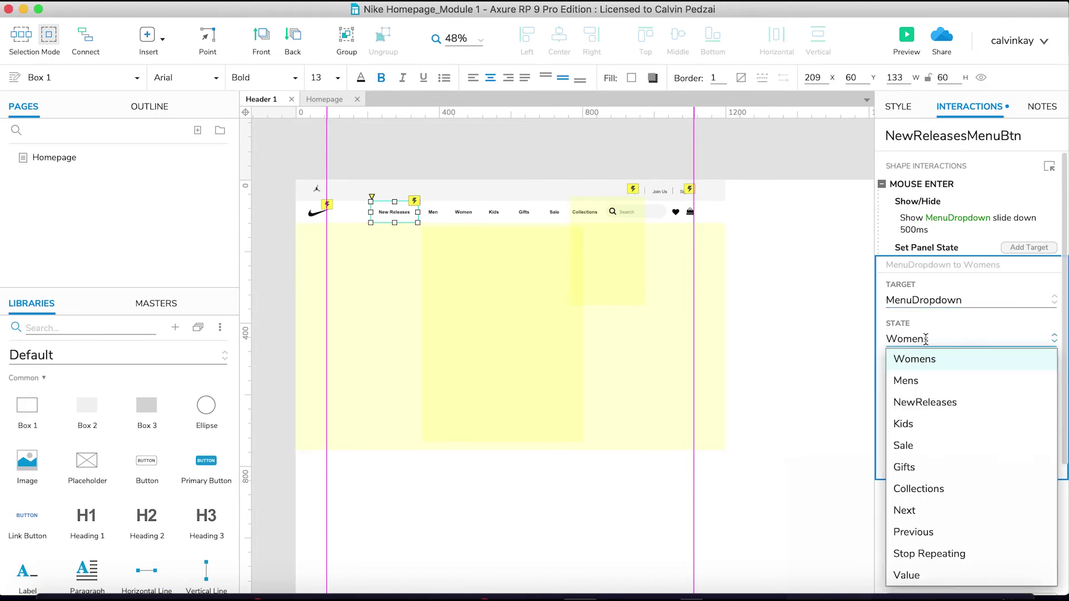
click(919, 400)
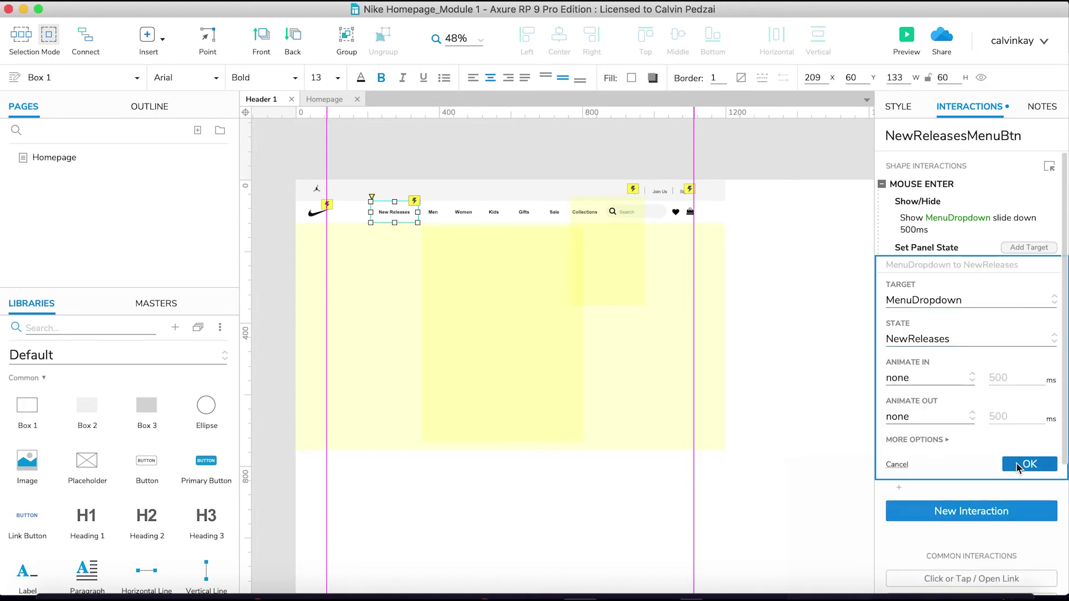
click(1017, 465)
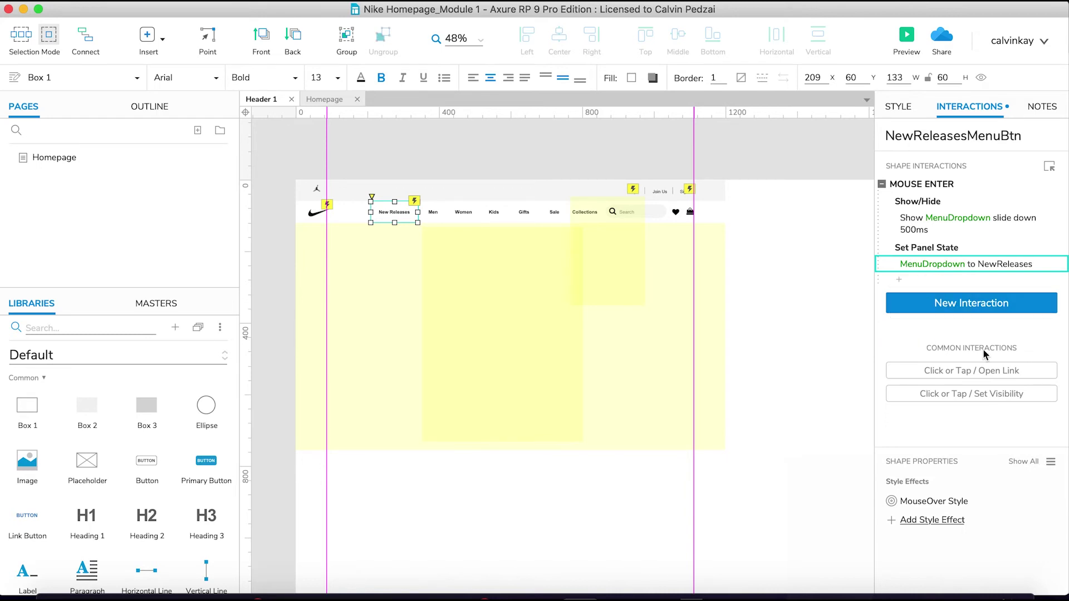
Step: Add a Mouse Exit interaction on New Releases that hides MenuDropdown
click(947, 307)
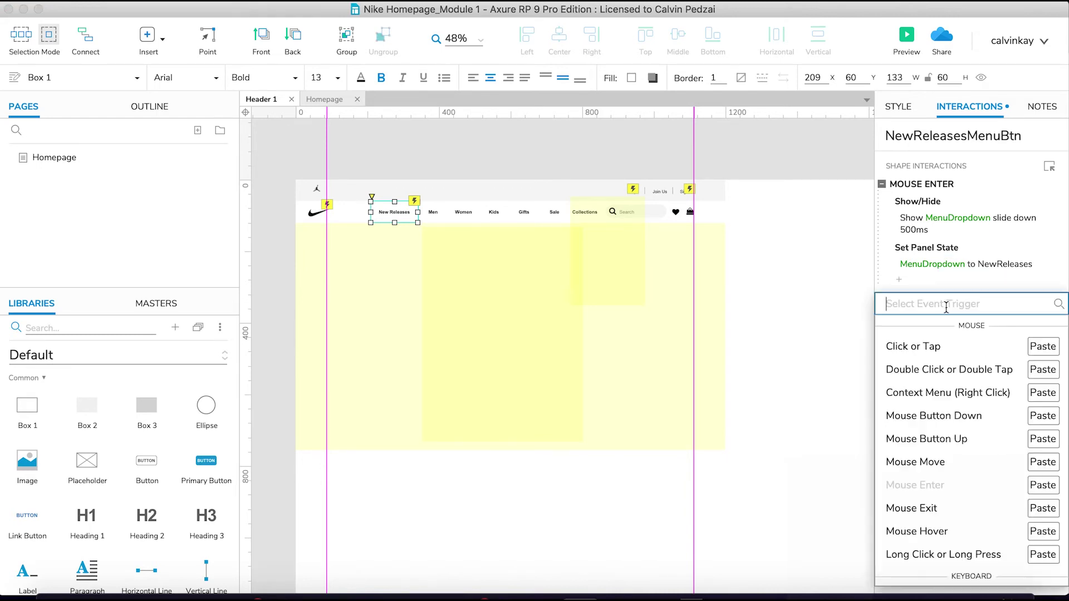
click(925, 507)
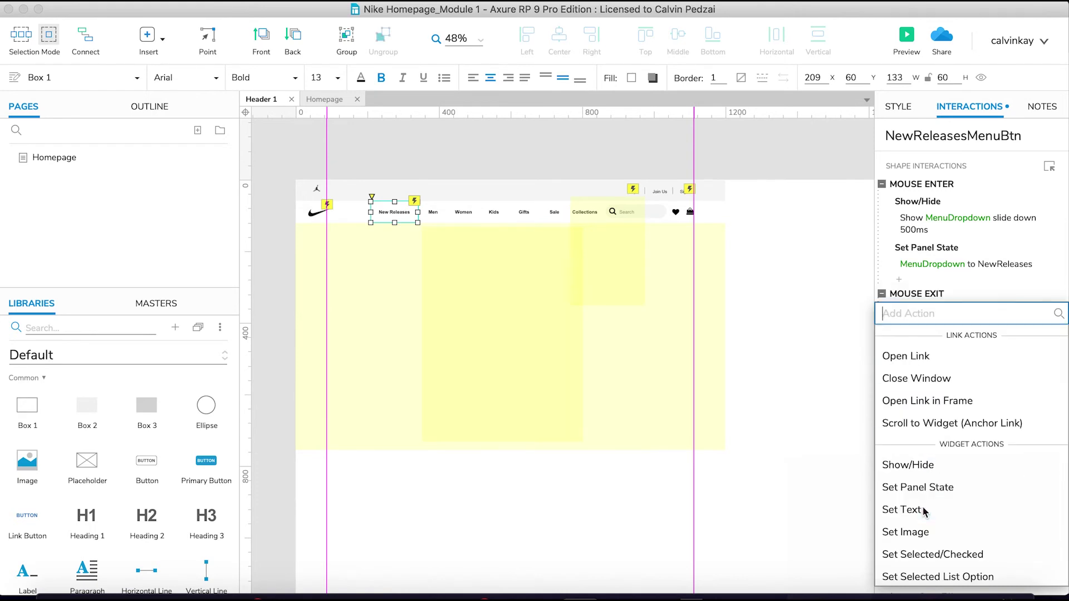
click(900, 466)
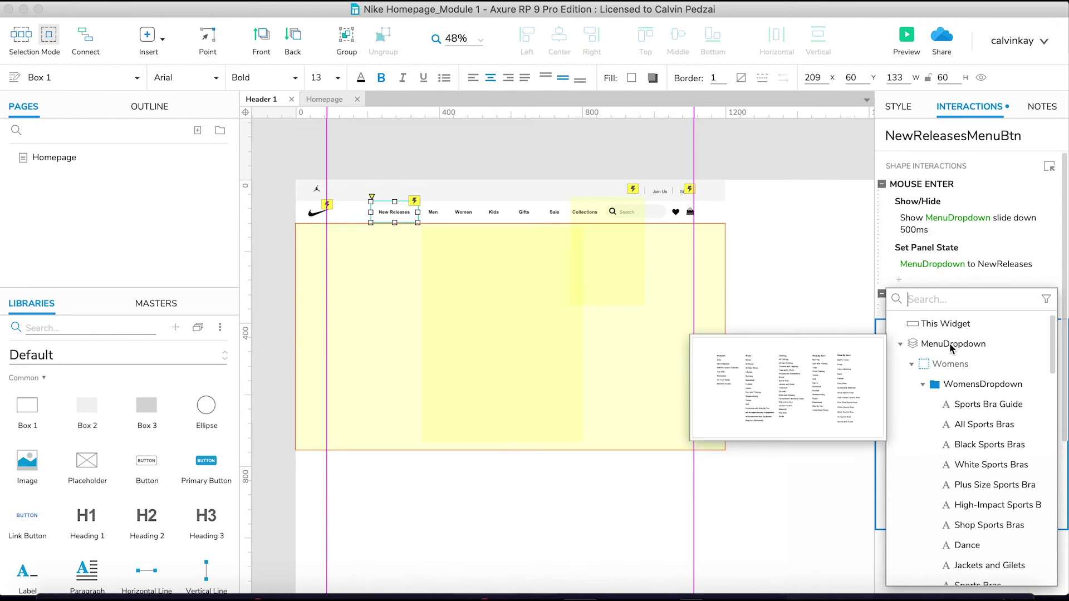
click(950, 344)
click(966, 399)
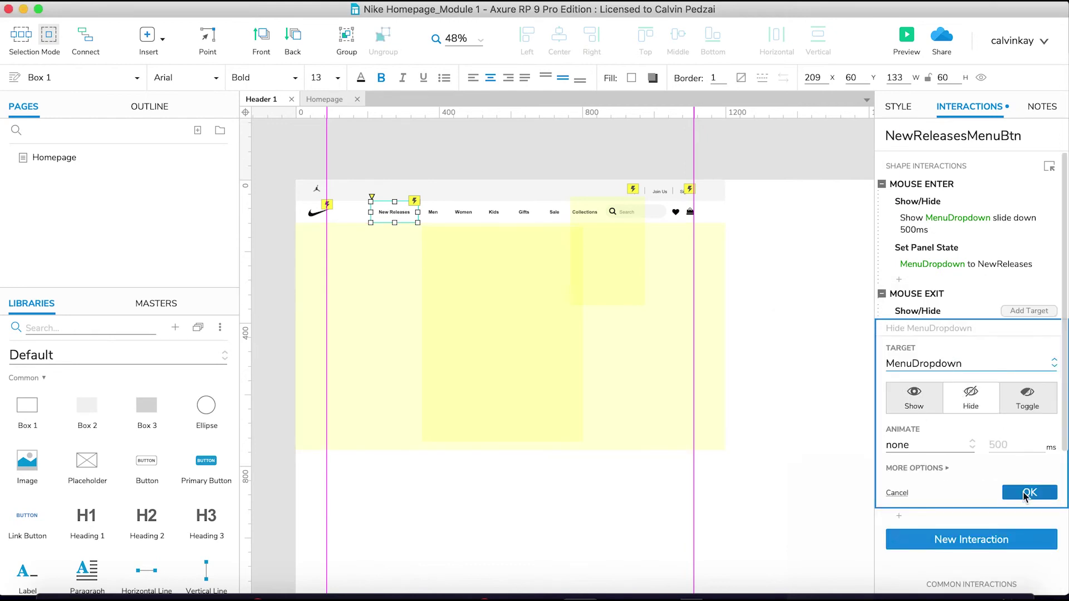
click(1023, 493)
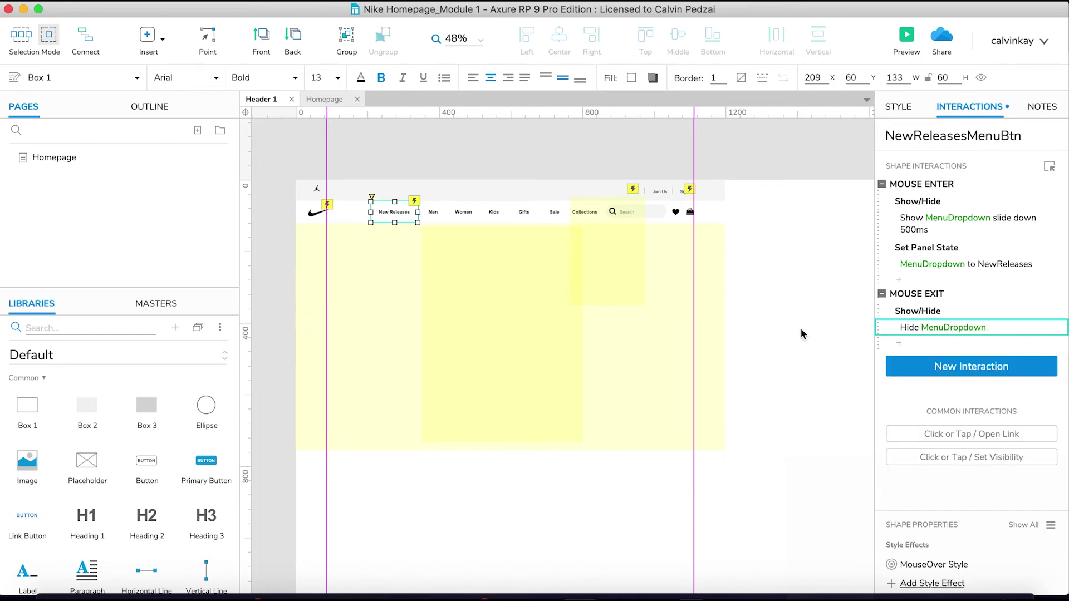
Step: Preview the Homepage in Chrome
double_click(65, 159)
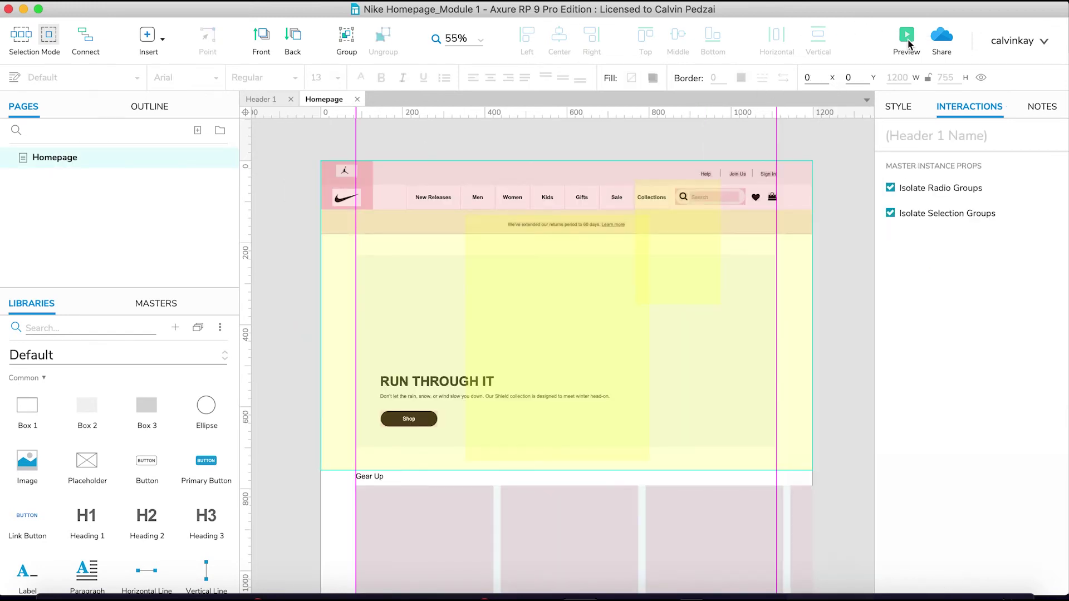
click(907, 38)
mouse_move(294, 147)
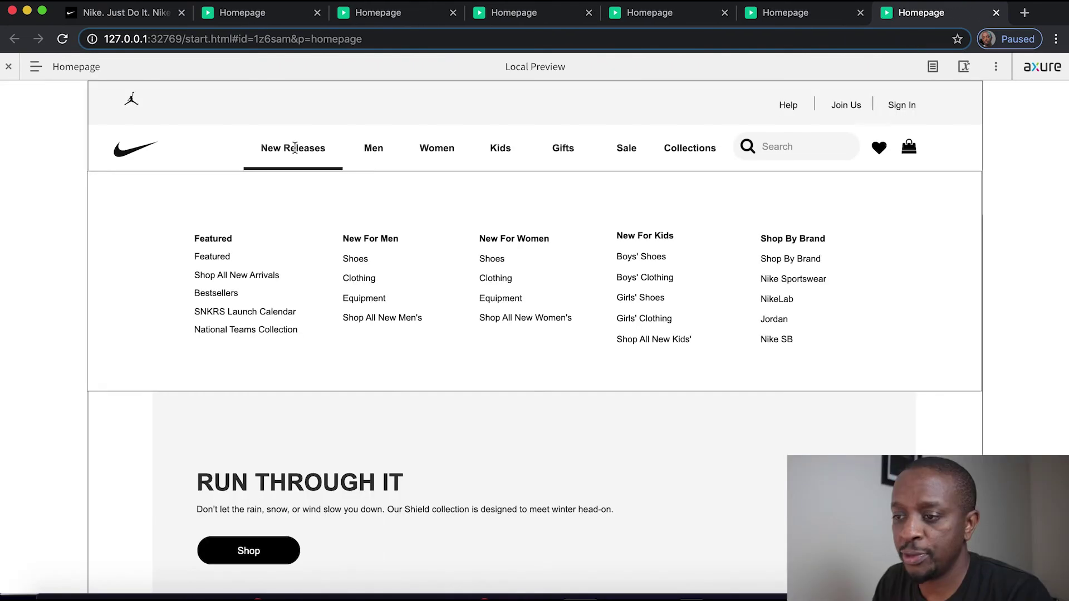
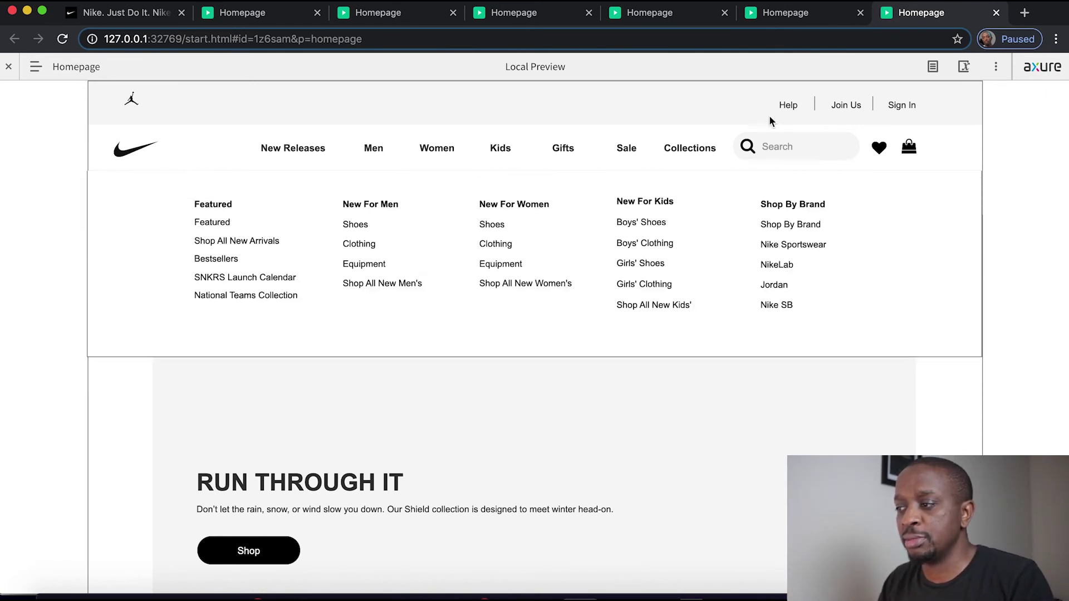
Step: Switch from the Chrome preview back to the Axure editor's Homepage page
click(579, 598)
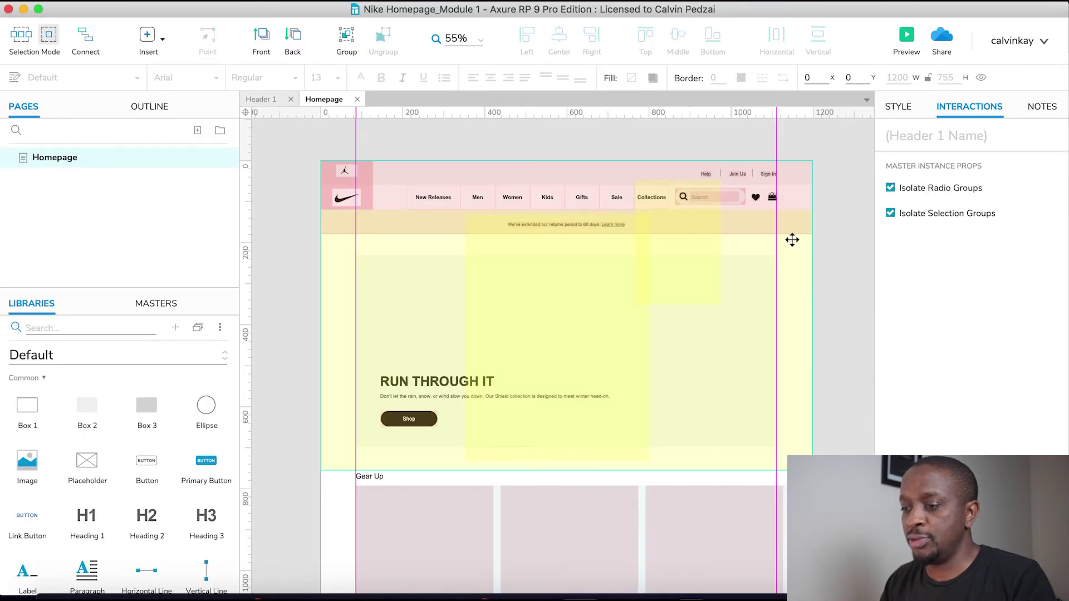
Step: In the header master, make the Men button's Mouse Enter show MenuDropdown with a 500ms slide down
double_click(508, 179)
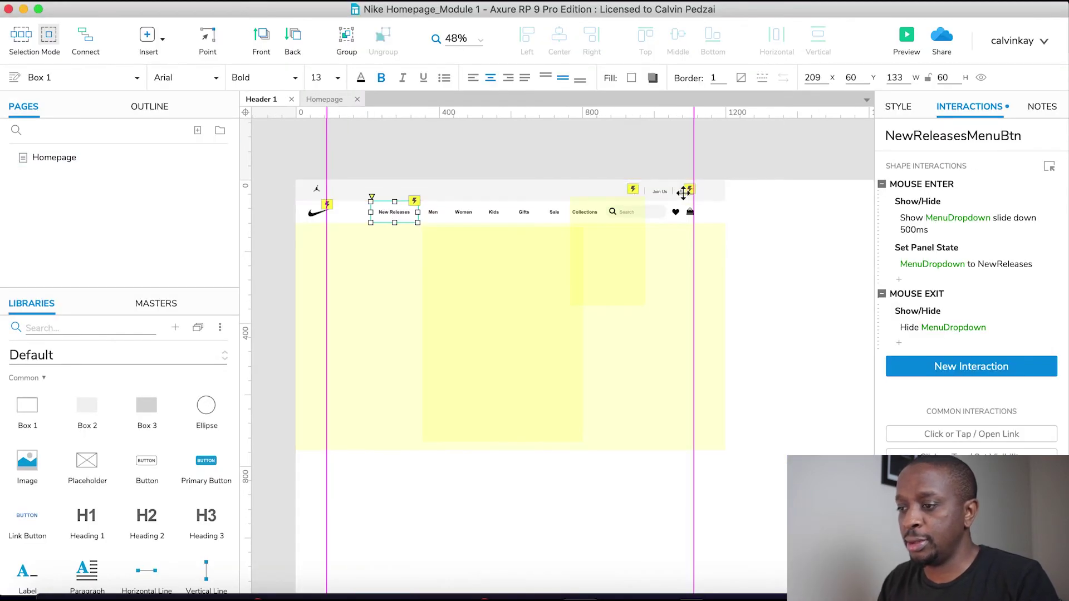
click(433, 213)
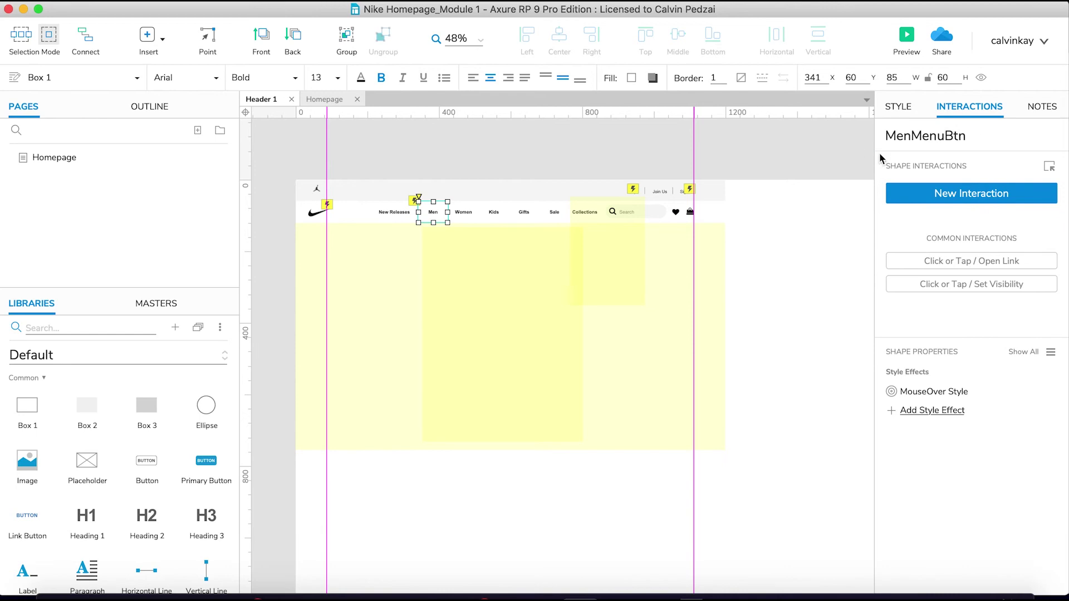
click(931, 196)
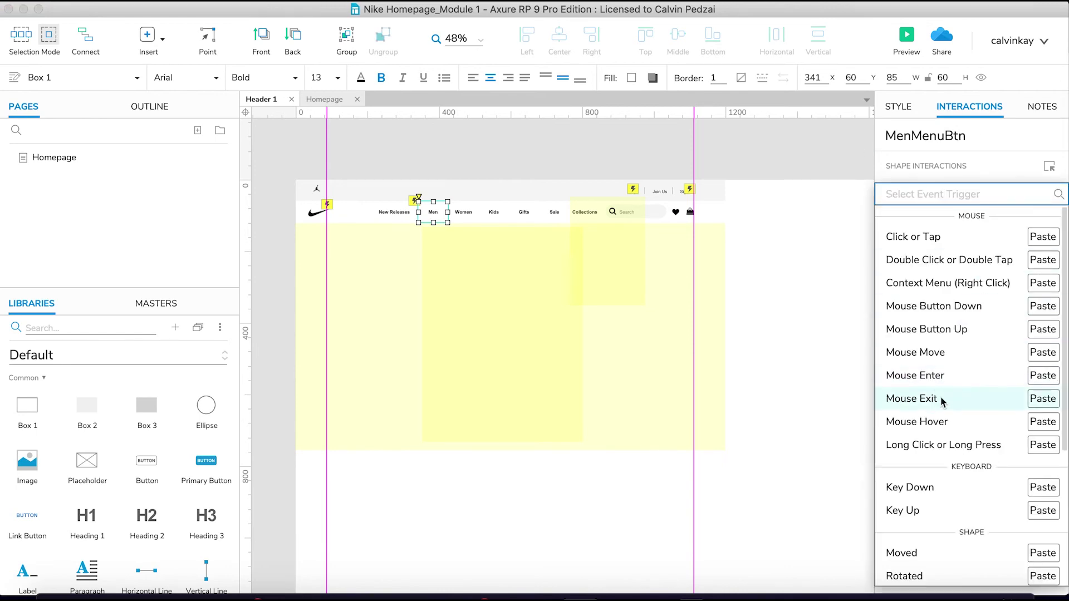
click(922, 378)
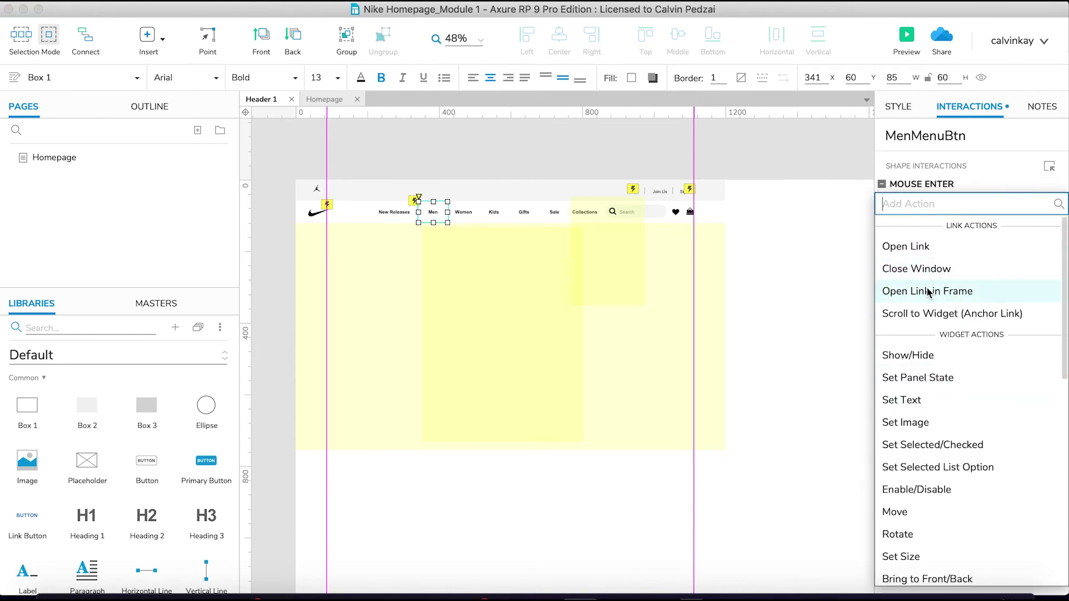
click(922, 357)
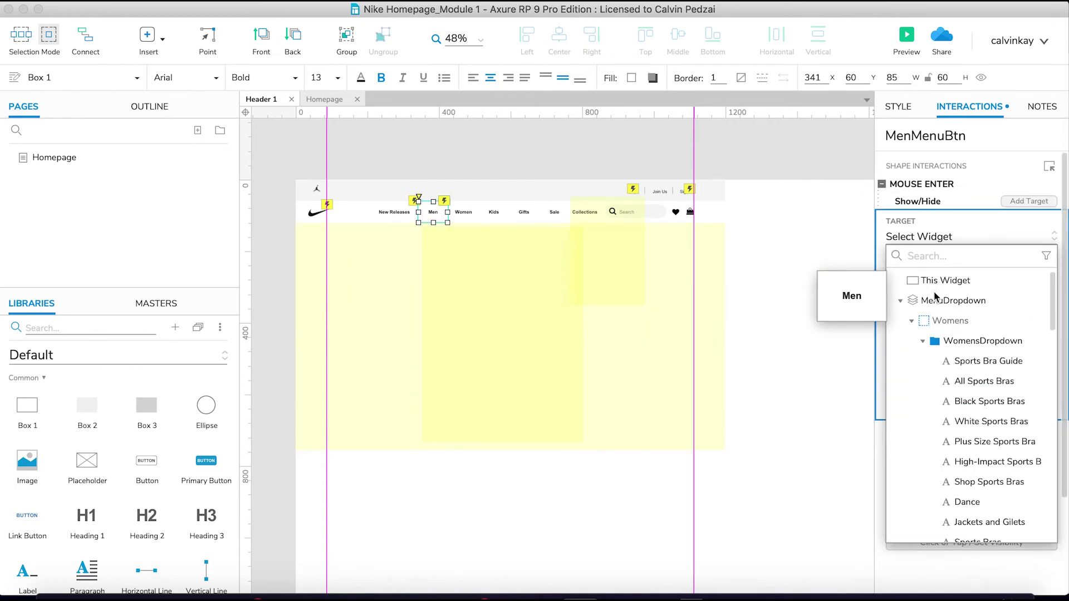
click(934, 299)
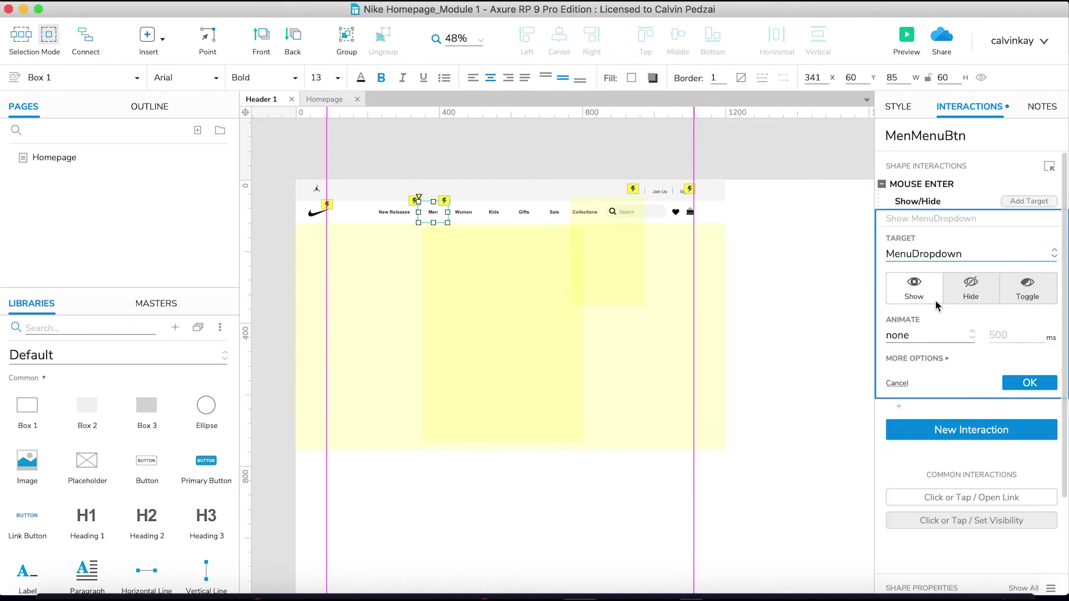
click(945, 335)
click(941, 464)
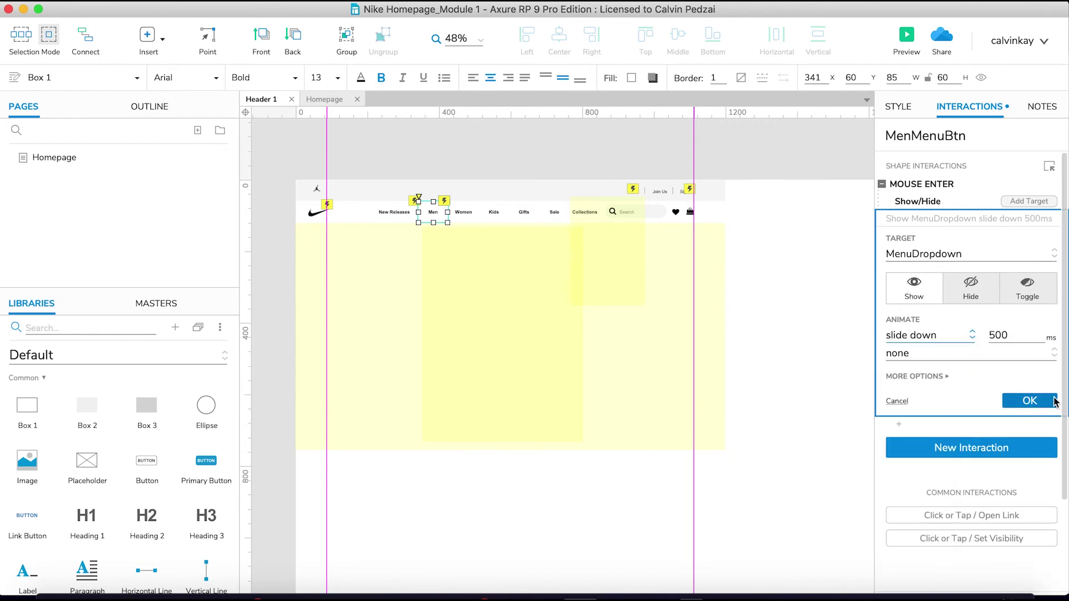
click(1028, 402)
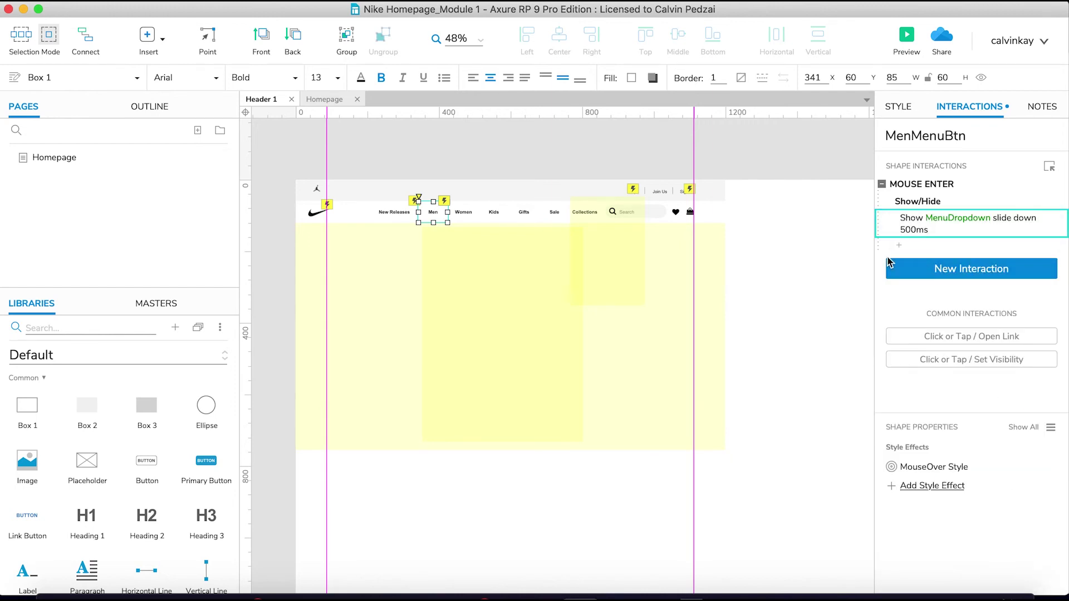
Step: Add a Set Panel State action on that hover switching MenuDropdown to its Mens state
click(910, 246)
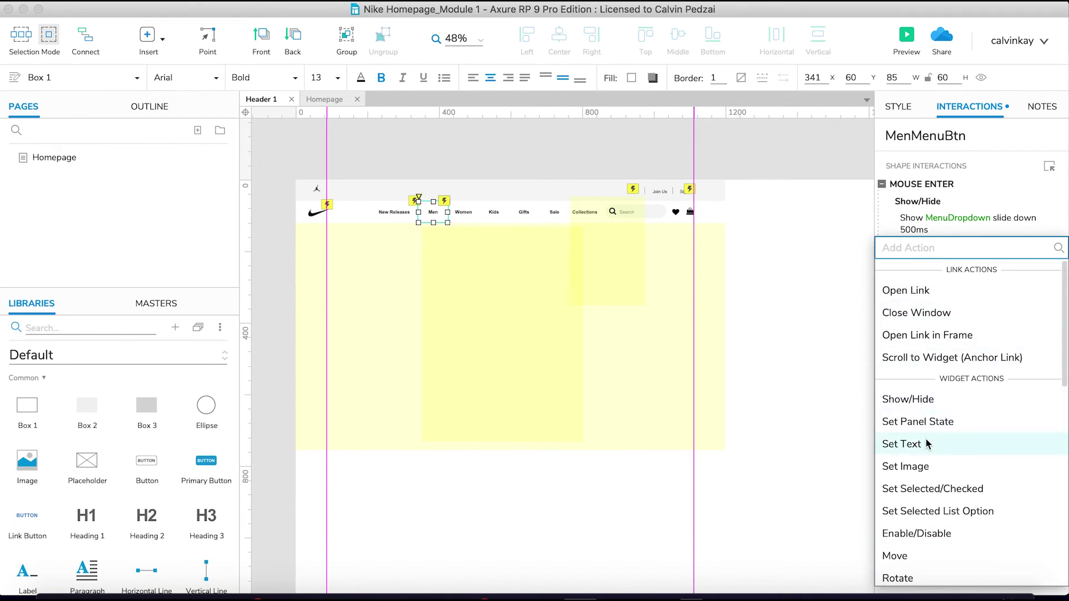
click(904, 418)
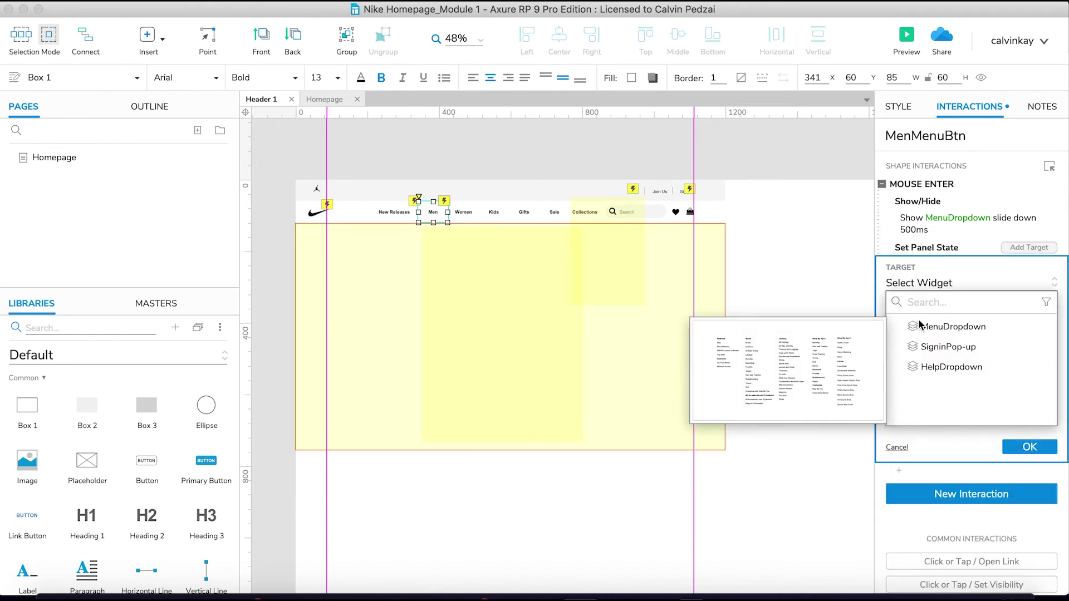
click(953, 326)
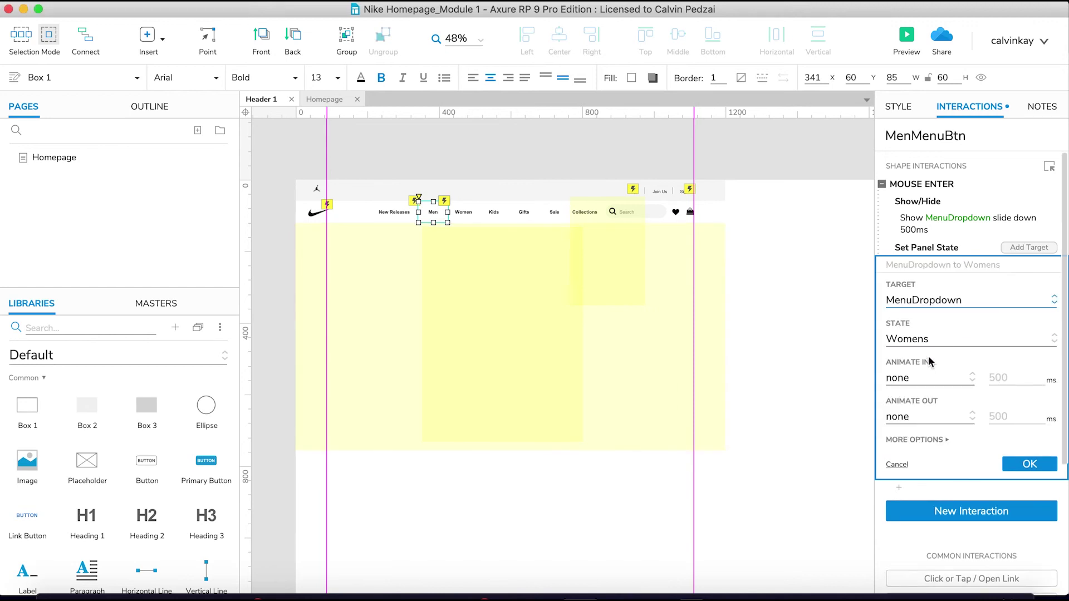
click(915, 337)
click(916, 380)
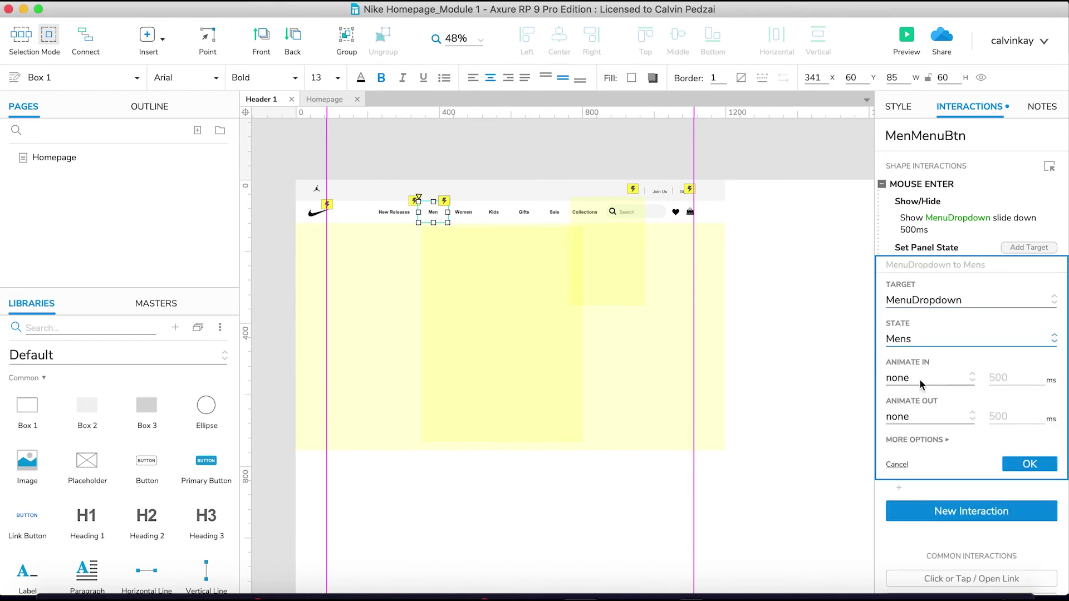
click(1014, 462)
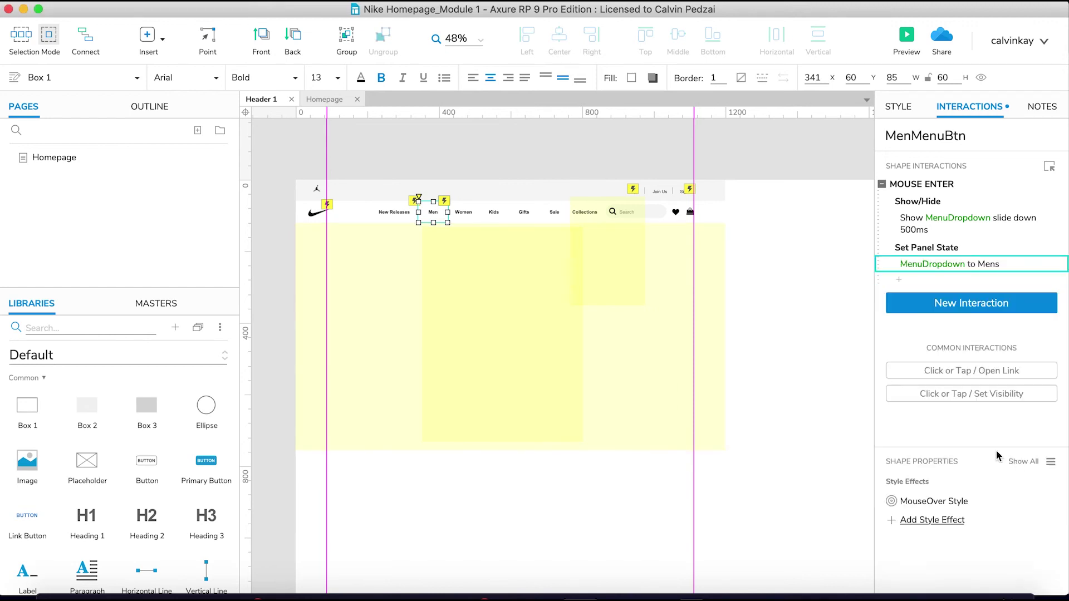
click(906, 279)
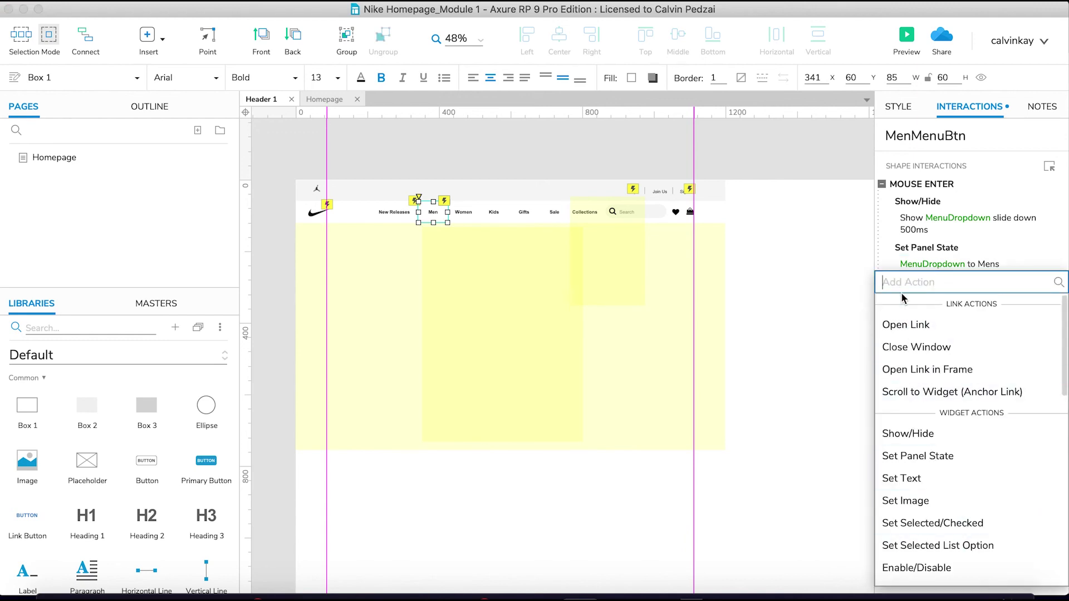
Step: Add a Mouse Exit action to the Men button that hides MenuDropdown with a 500ms slide up
click(947, 302)
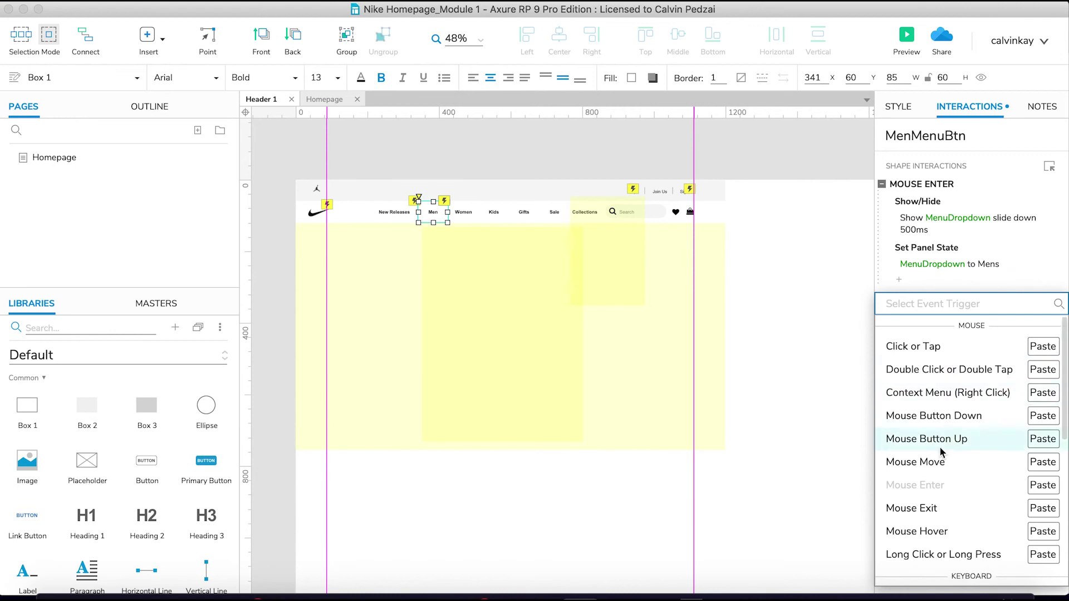
click(933, 508)
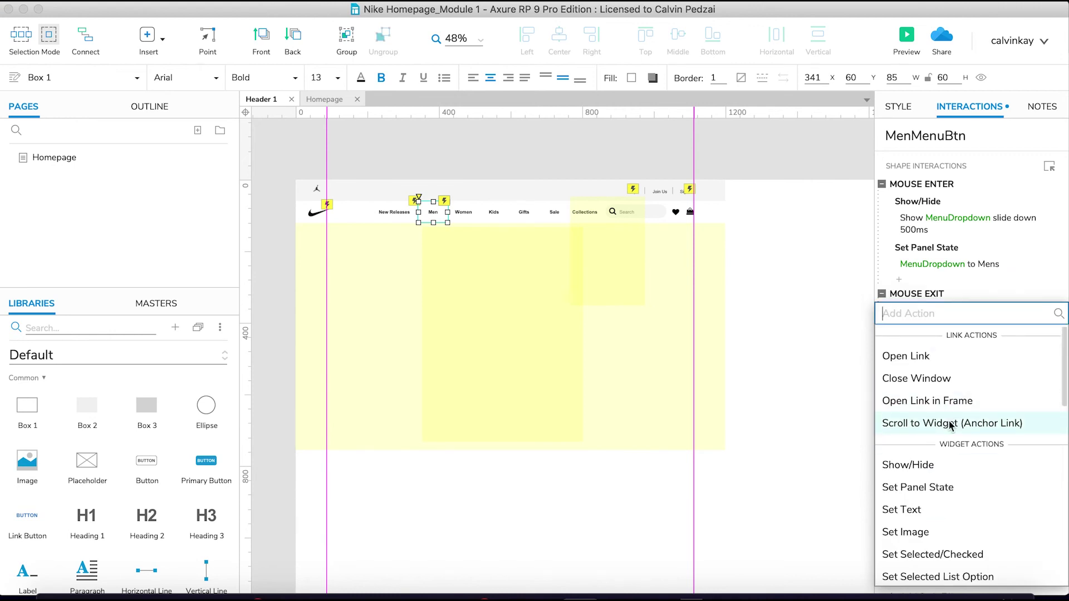
click(929, 470)
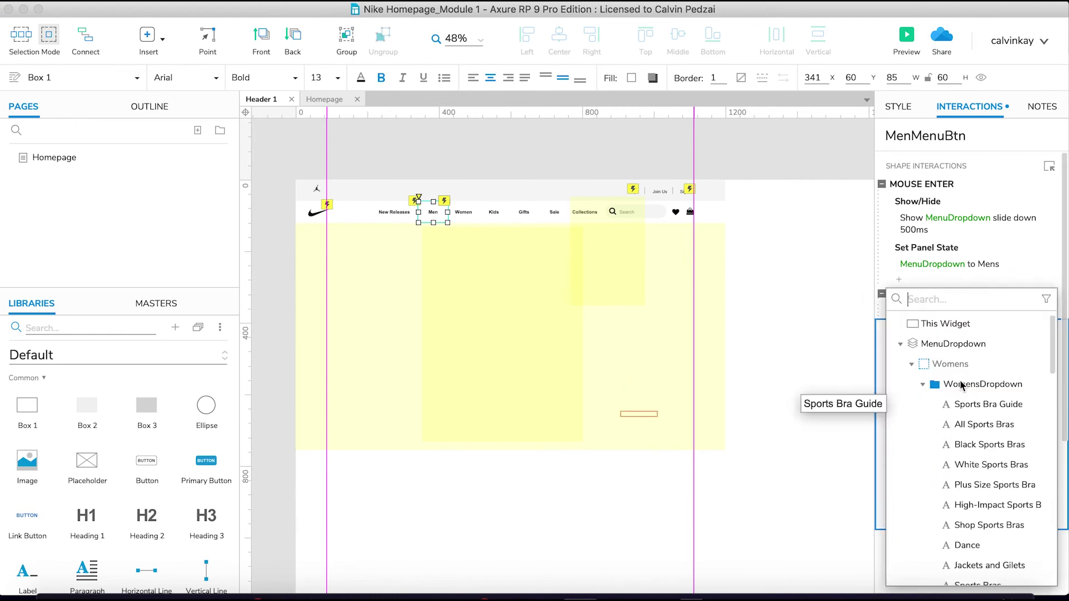
click(949, 342)
click(970, 397)
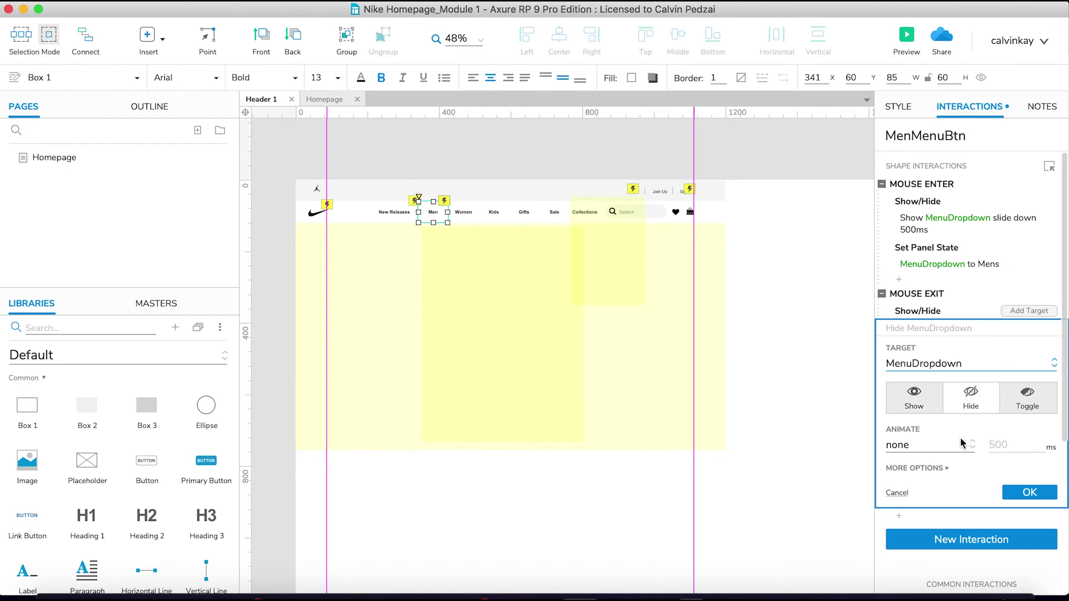
click(922, 445)
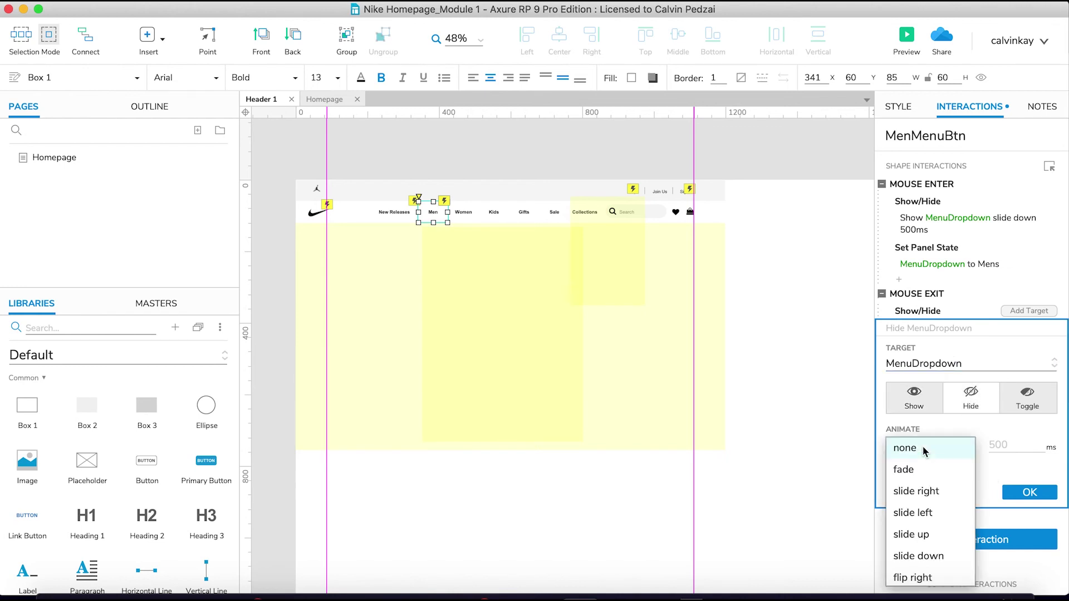
click(939, 555)
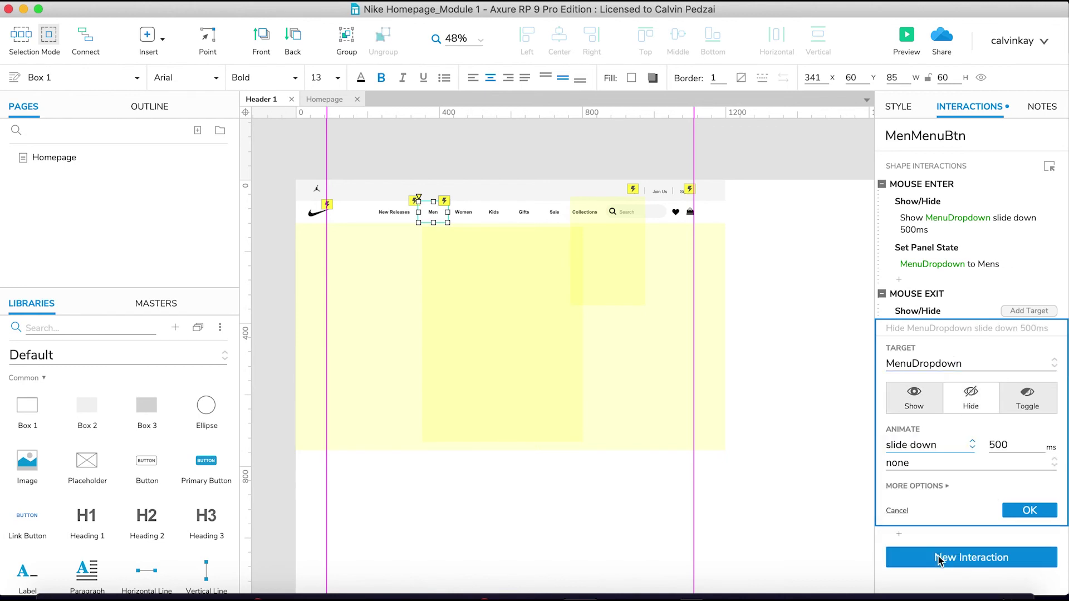
click(926, 445)
click(928, 503)
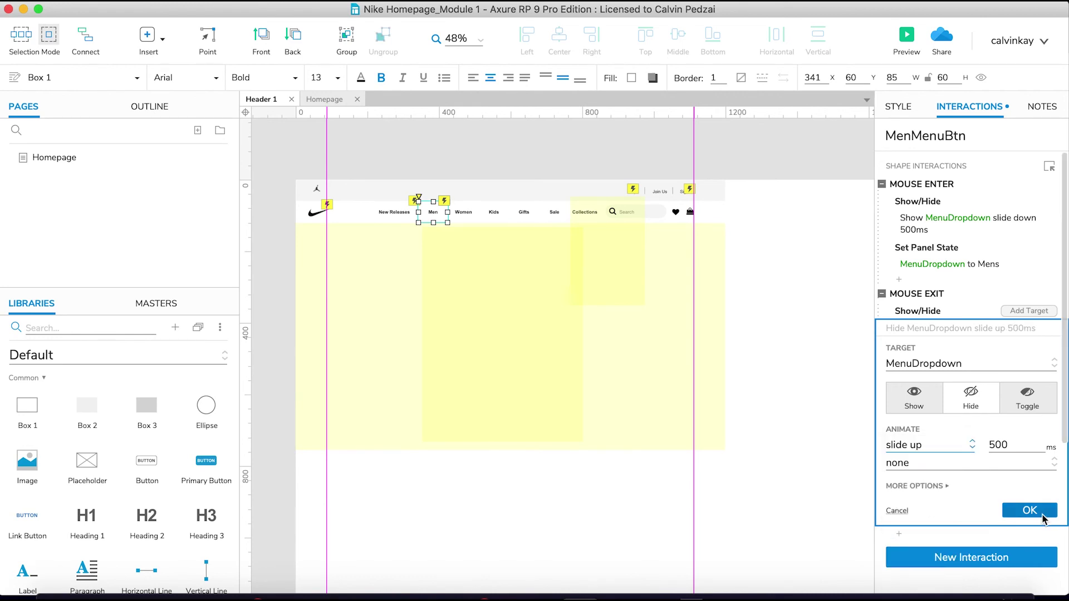
click(1042, 512)
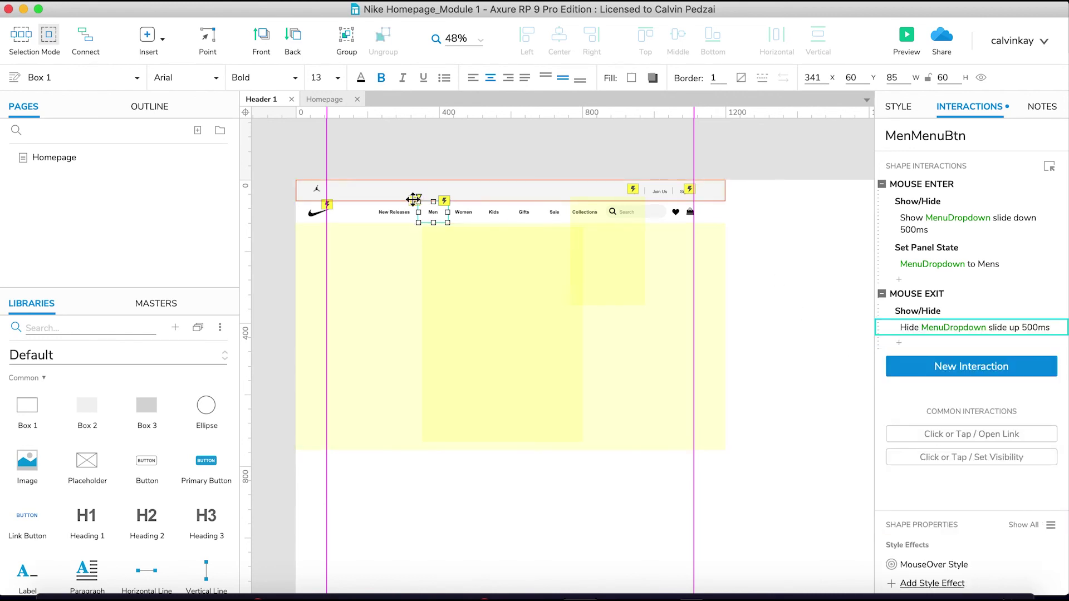
click(394, 212)
Step: Change the New Releases button's Mouse Exit hide animation to slide up
click(941, 325)
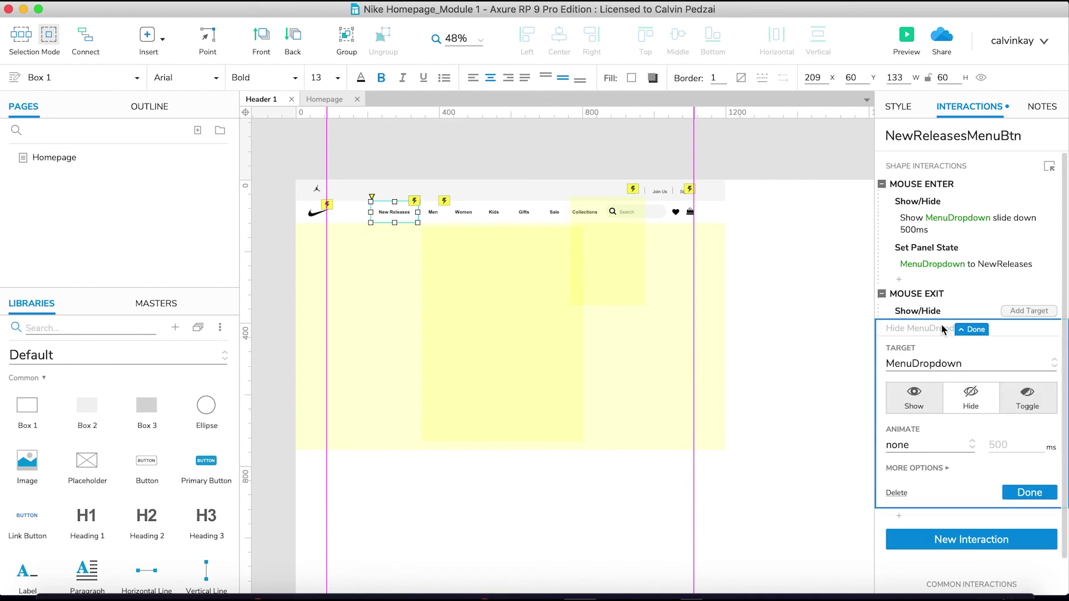
click(930, 448)
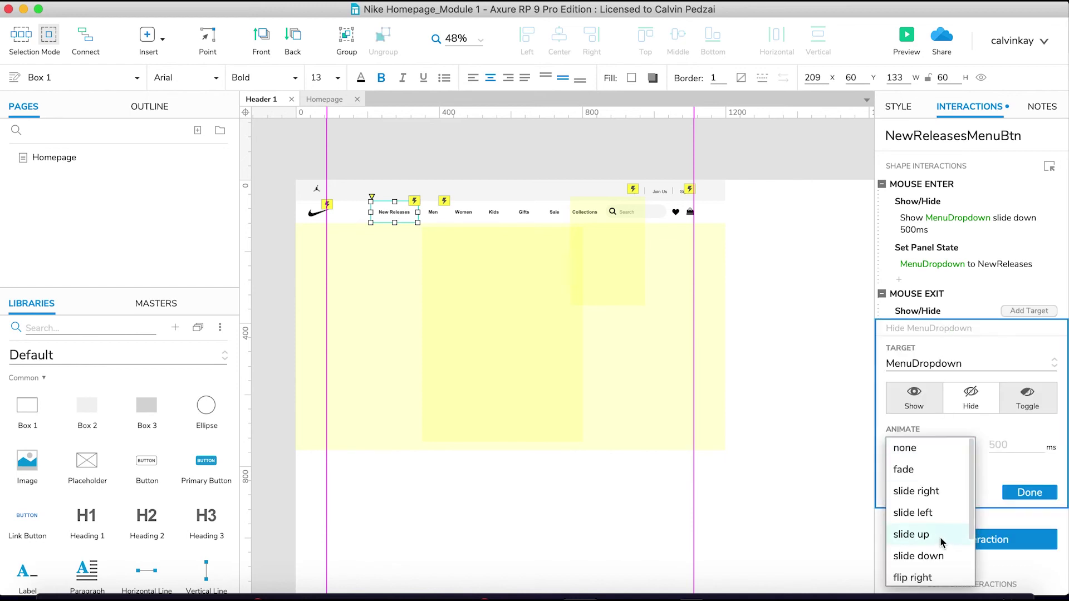
click(911, 534)
click(1033, 512)
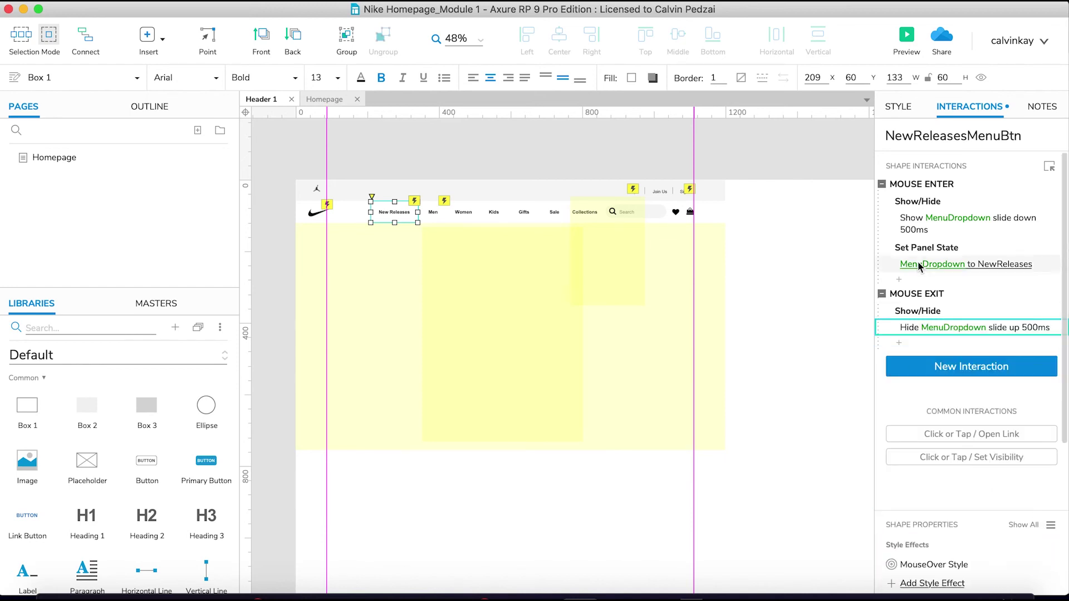
click(952, 191)
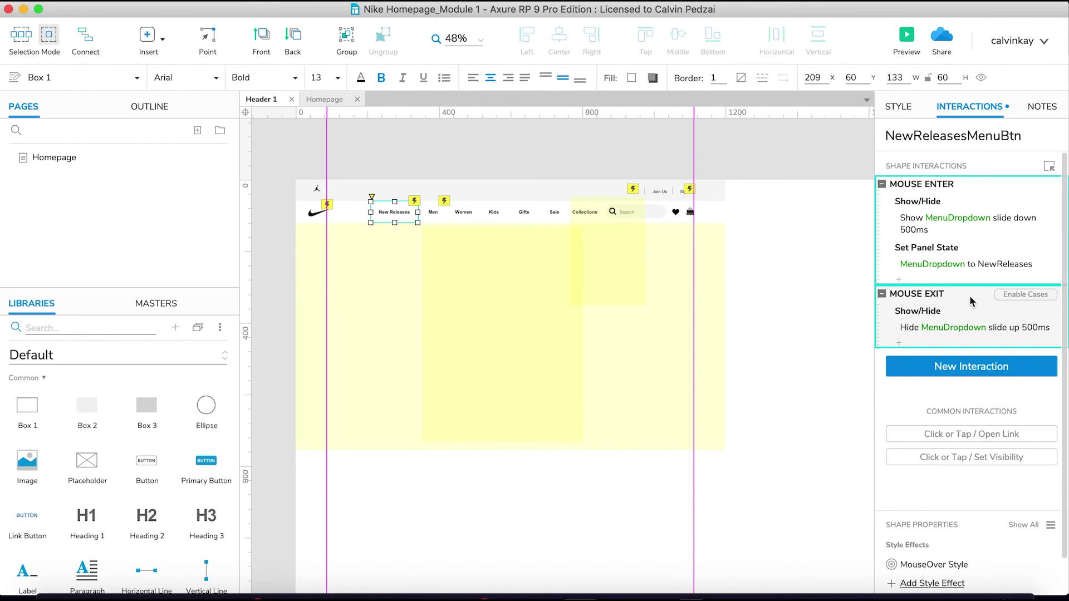
Step: Paste the hover interactions onto the Women button and set MenuDropdown's state to Womens
click(462, 211)
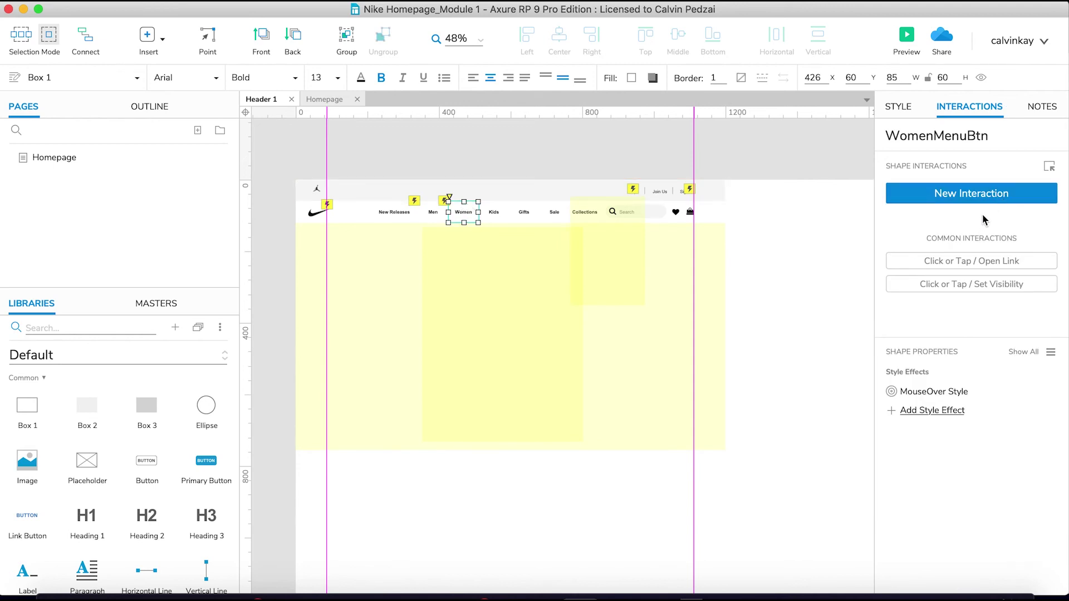
key(super+v)
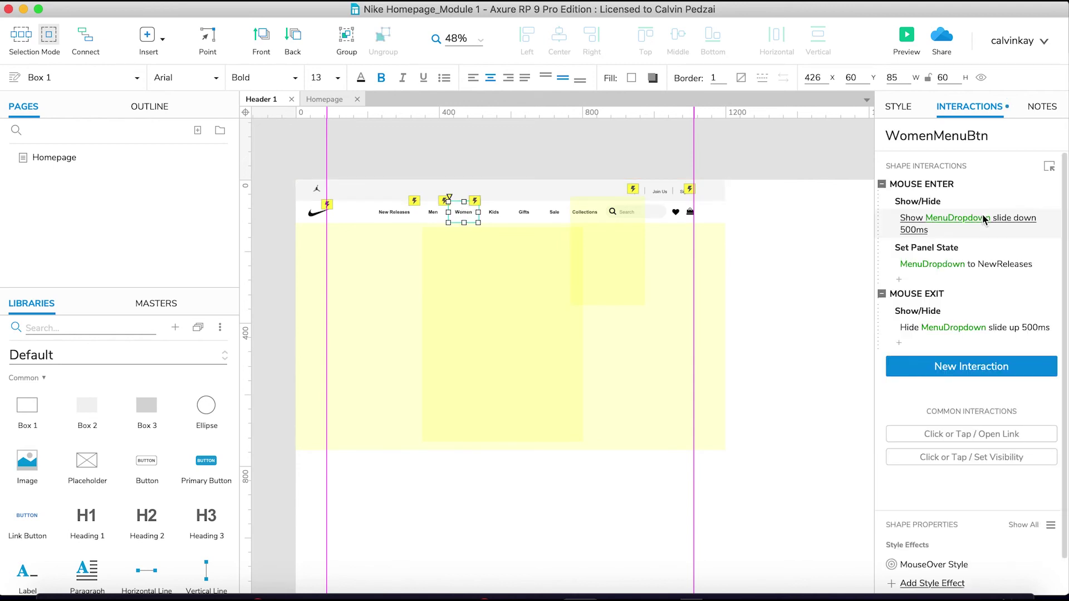
click(991, 263)
click(921, 338)
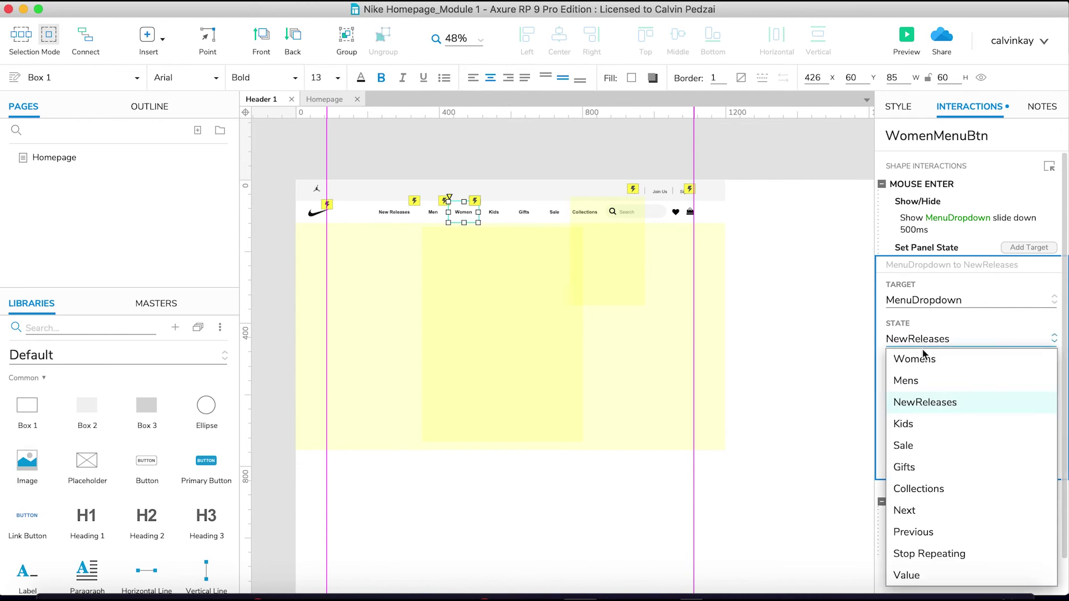
click(916, 355)
click(1028, 464)
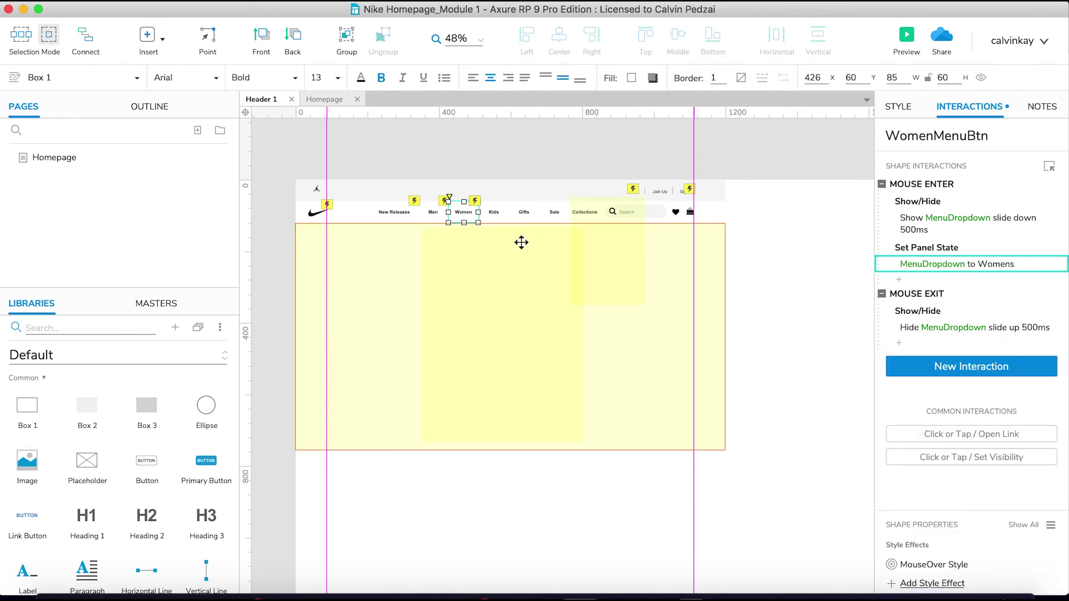
Step: Paste the hover interactions onto the Kids button with MenuDropdown set to the Kids state
click(492, 213)
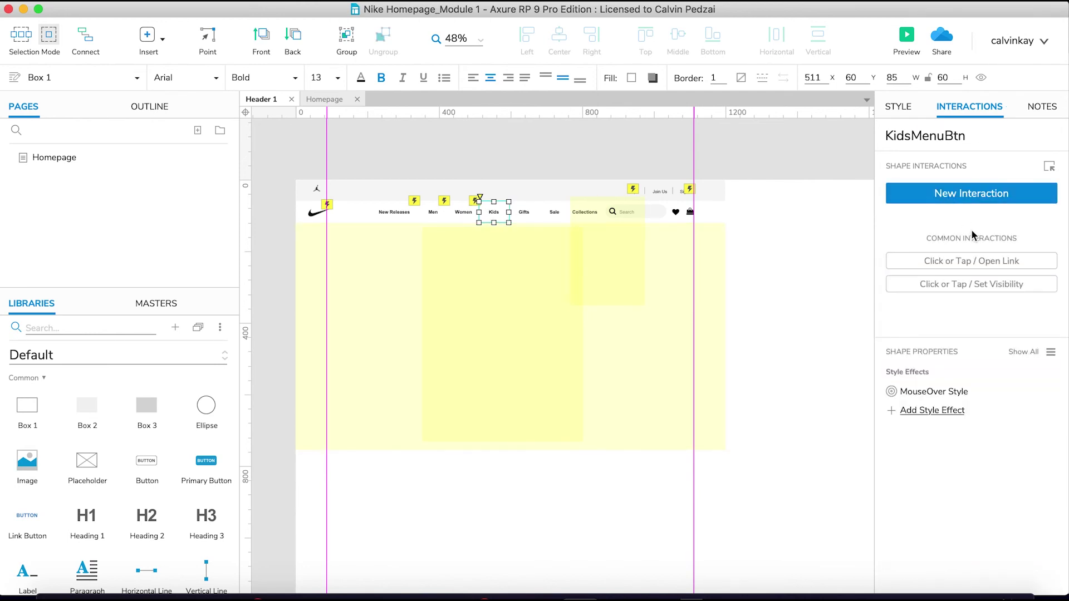
key(super+v)
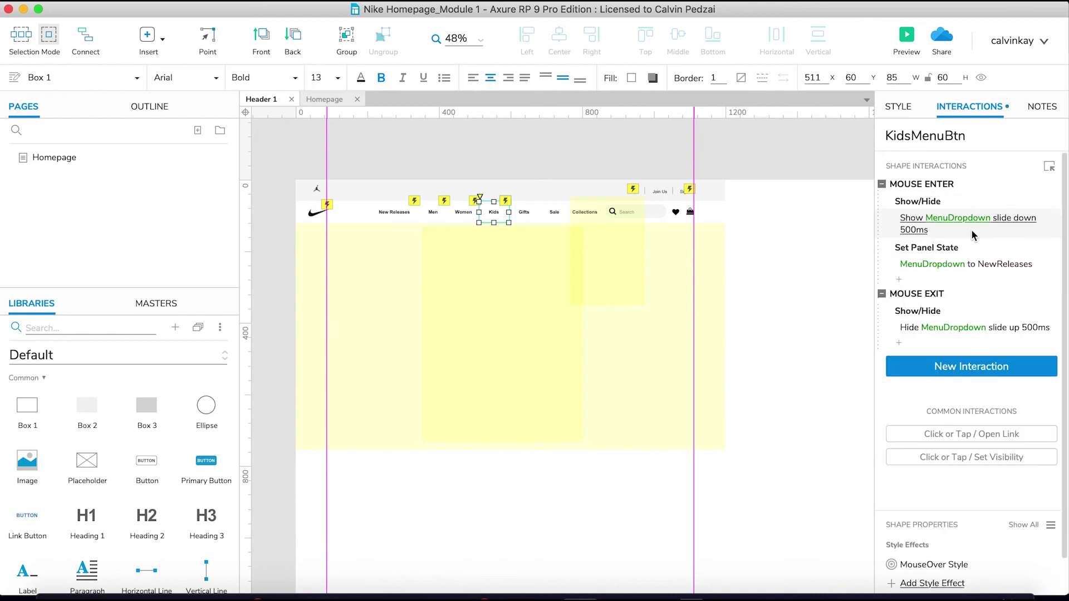
click(1002, 266)
click(918, 338)
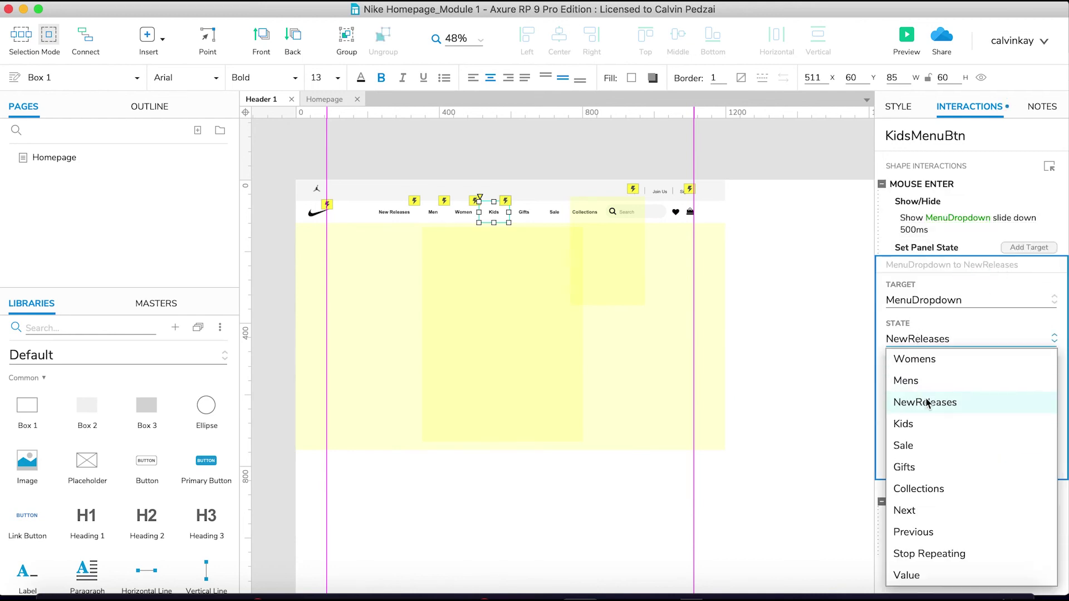
click(923, 424)
click(1027, 464)
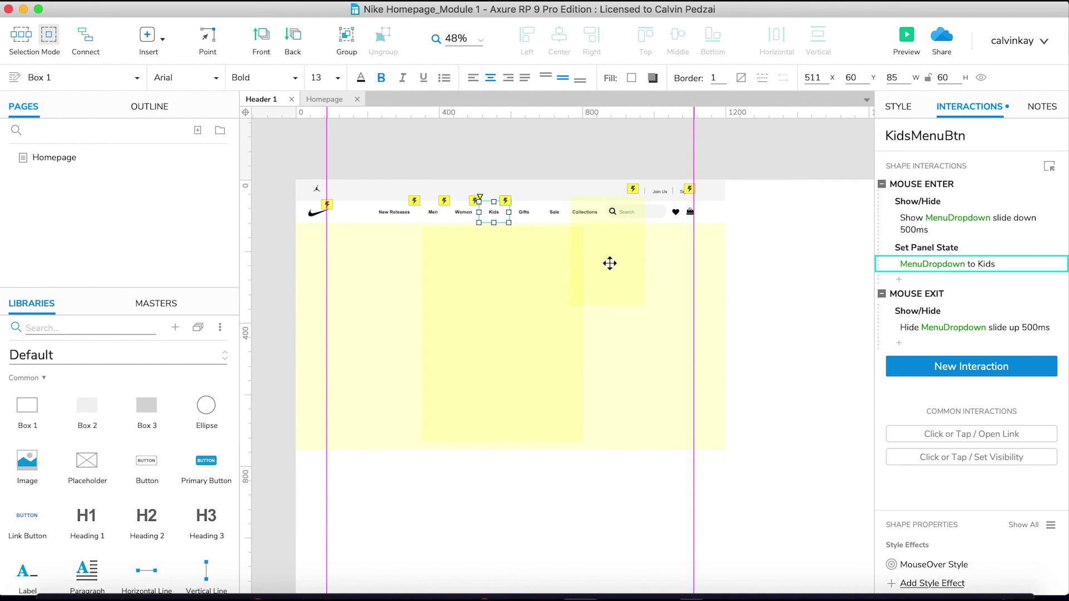
Step: Paste the hover interactions onto the Gifts button with MenuDropdown set to the Gifts state
click(521, 213)
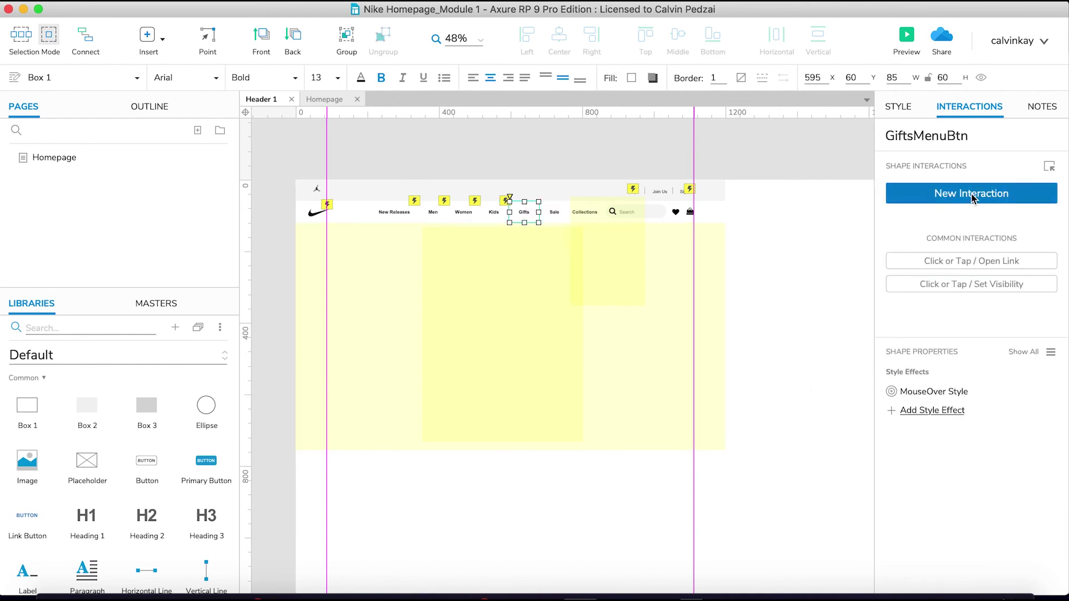
key(ctrl+v)
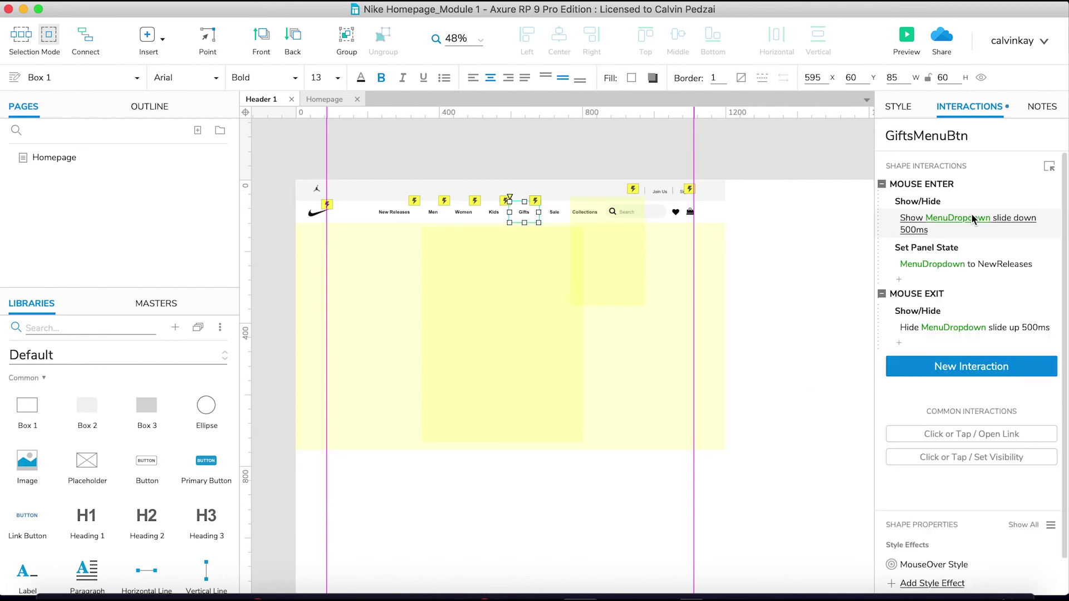
click(994, 266)
click(897, 336)
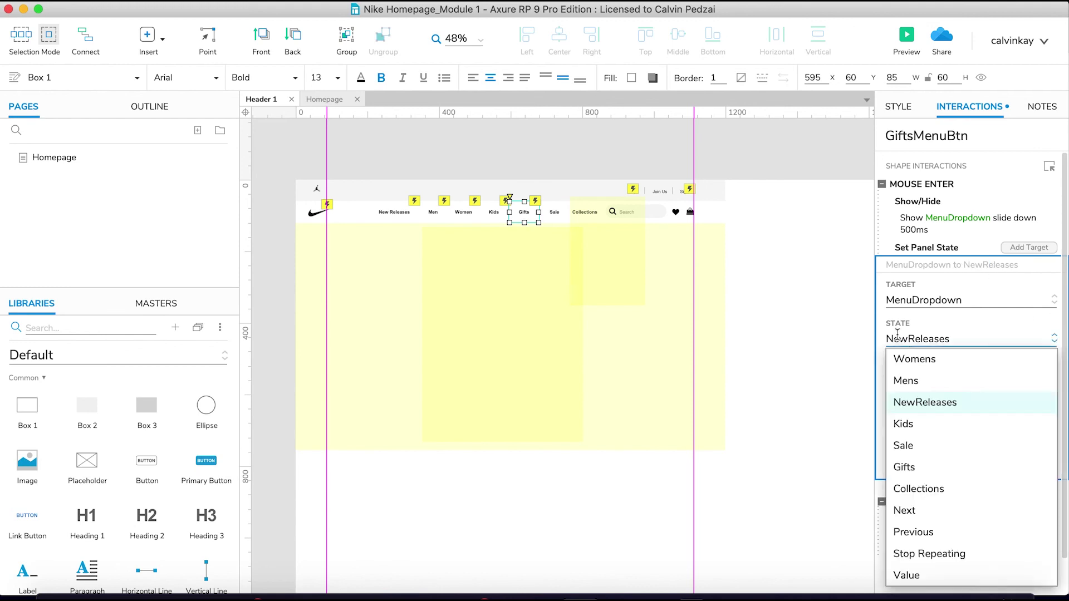
click(916, 470)
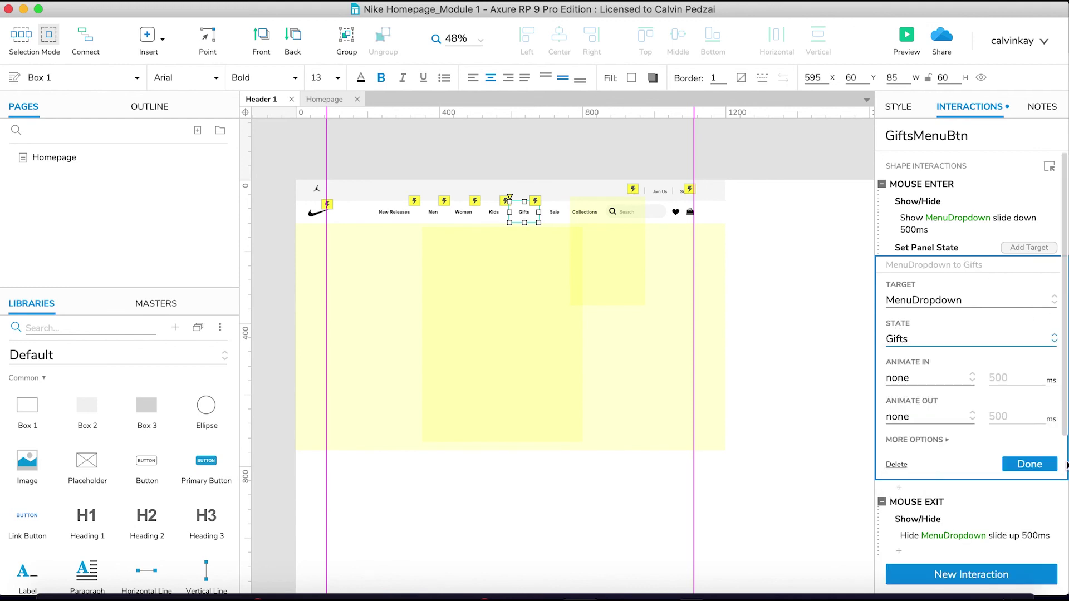
click(1031, 464)
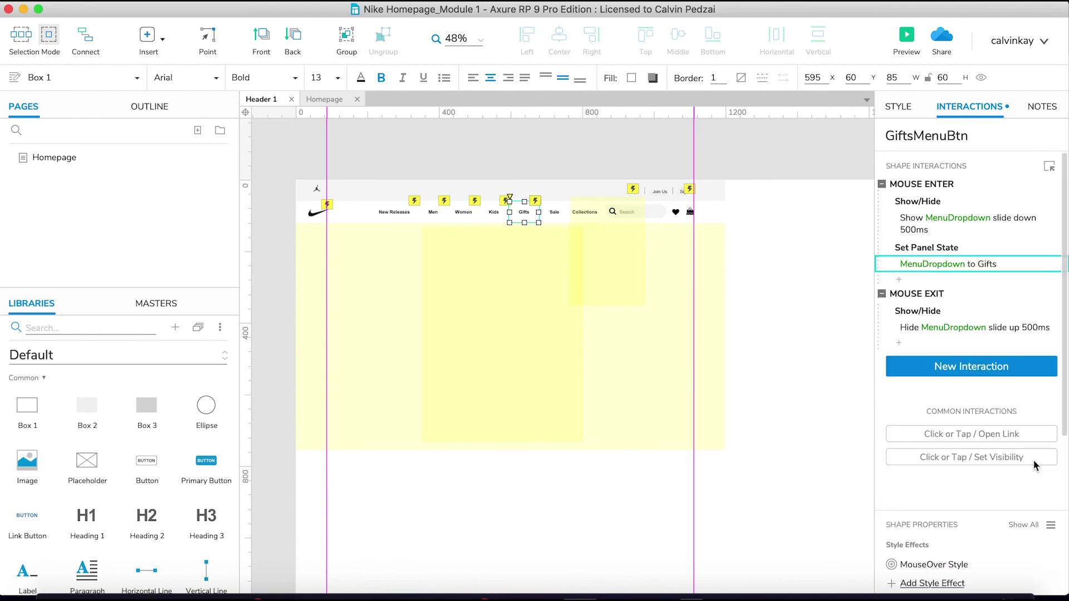
Step: Paste the hover interactions onto the Sale button with MenuDropdown set to the Sale state
click(555, 209)
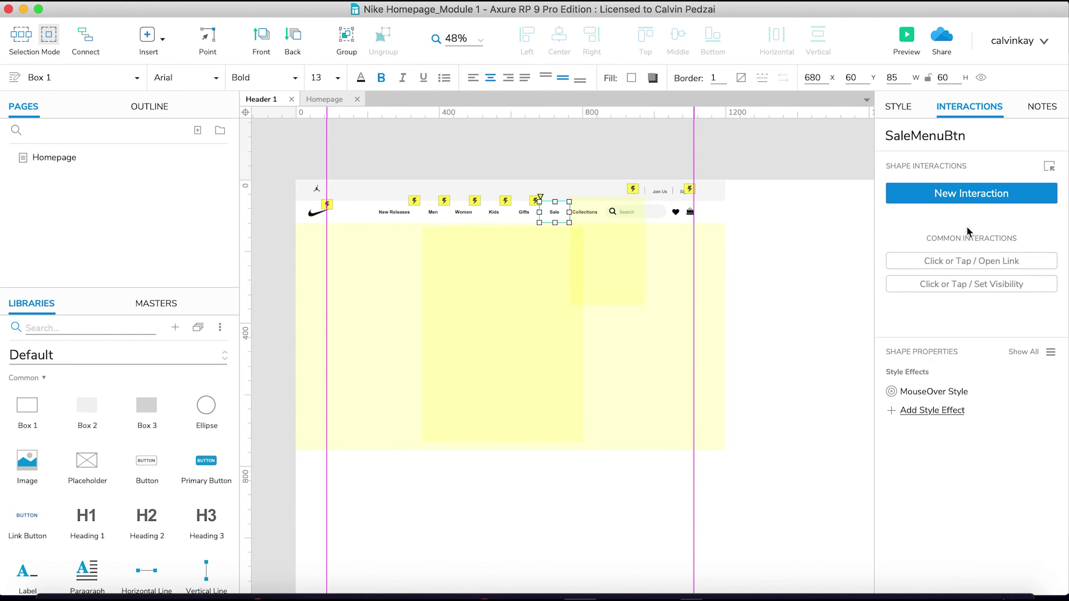
key(super+v)
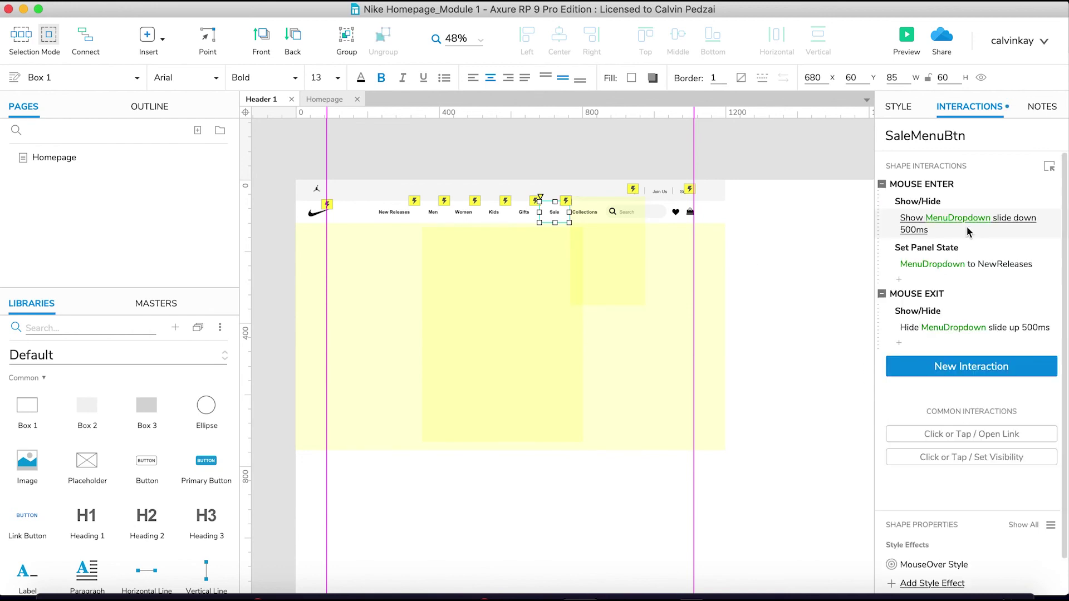
click(988, 265)
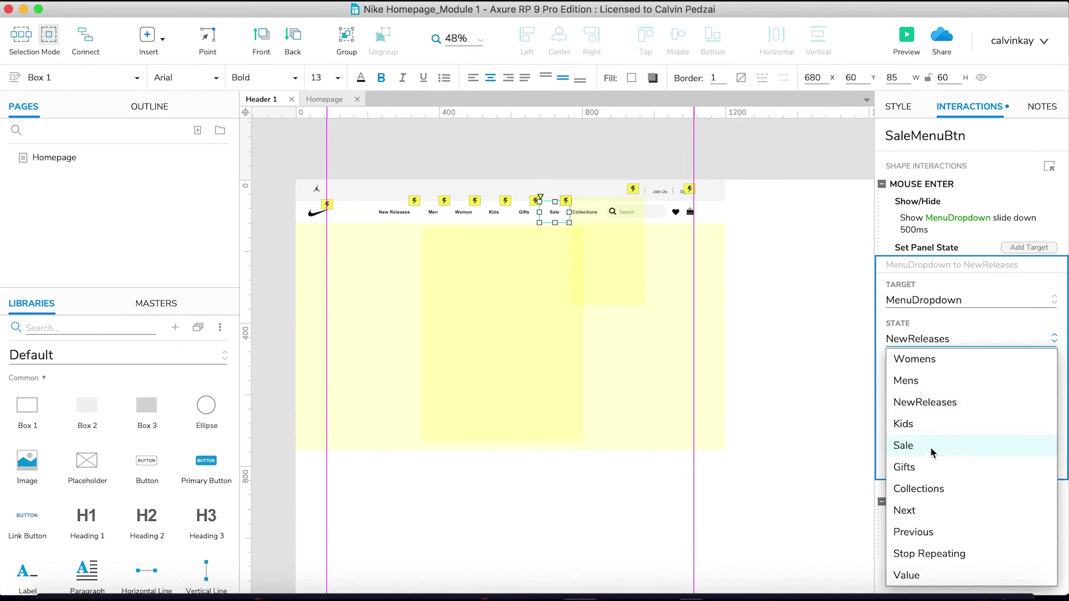
click(926, 450)
click(1026, 466)
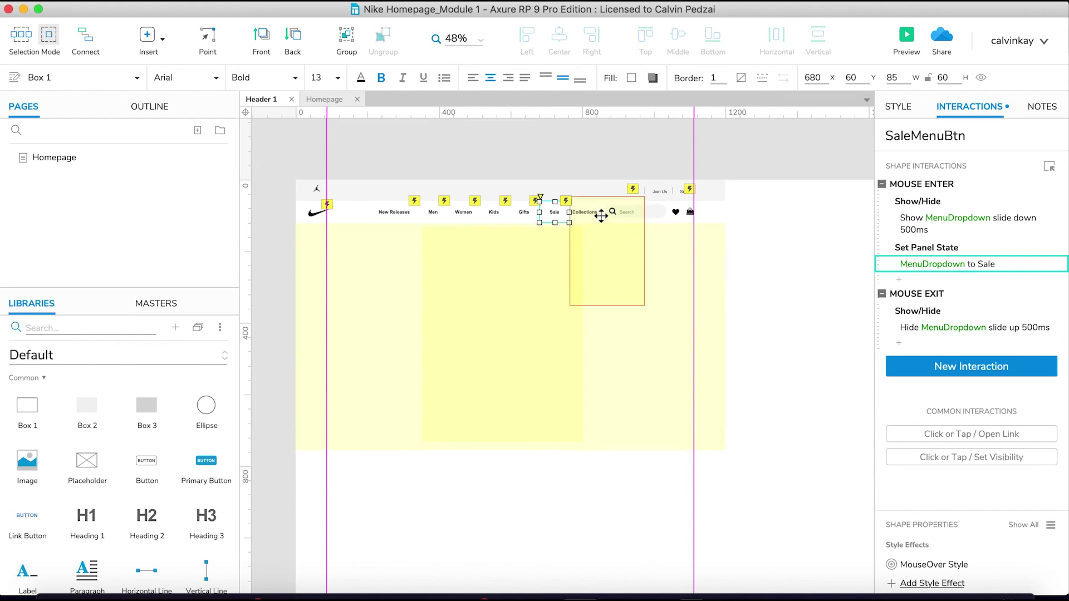
Step: Give the Collections button the hover interactions with the Collections state, then return to Homepage
scroll(586, 212, up, 5)
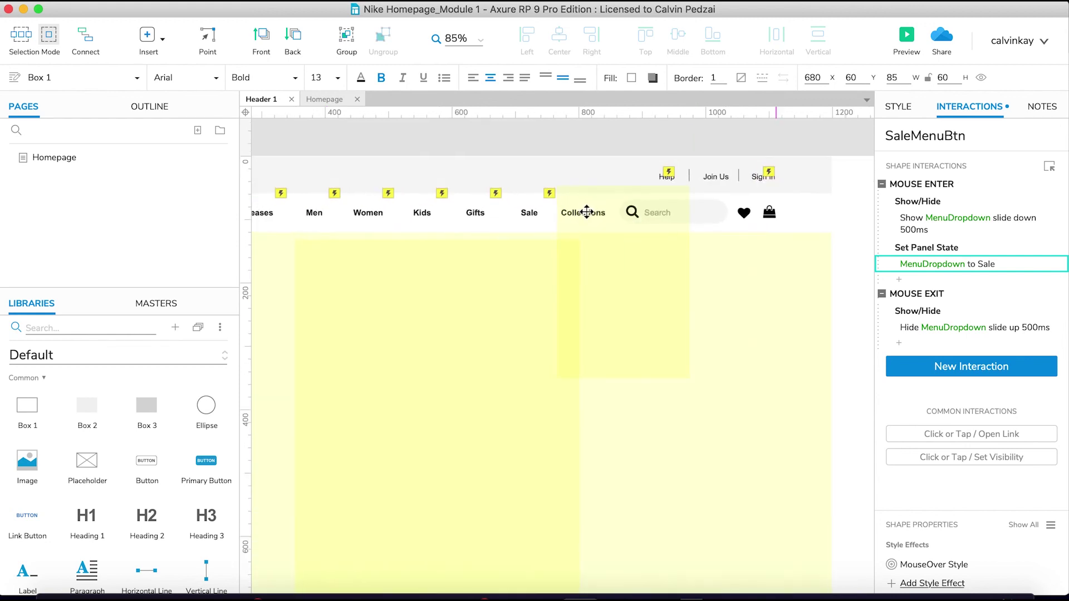
click(586, 212)
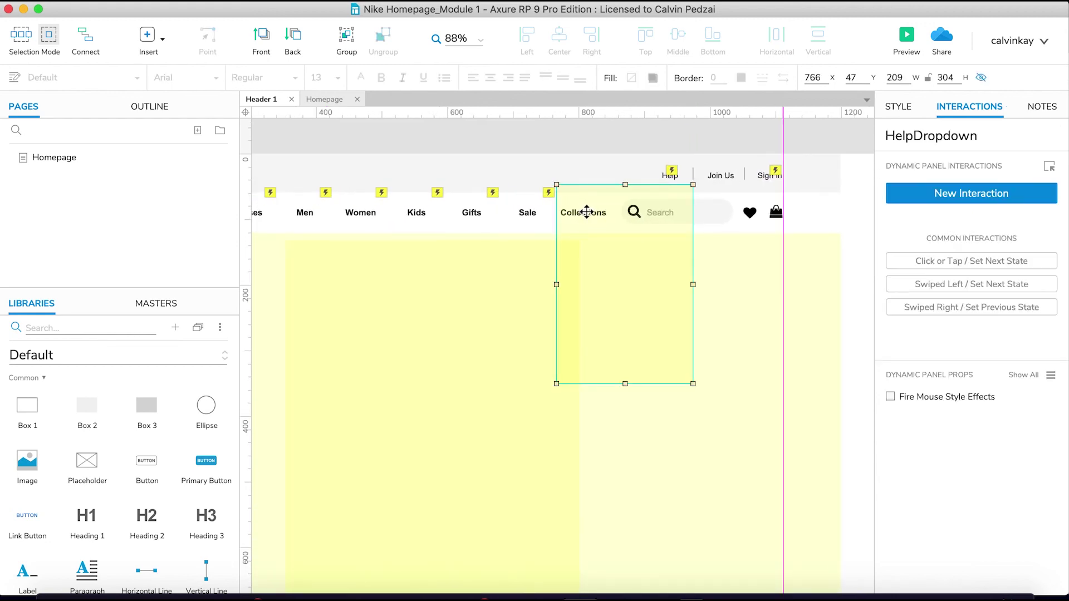
click(586, 212)
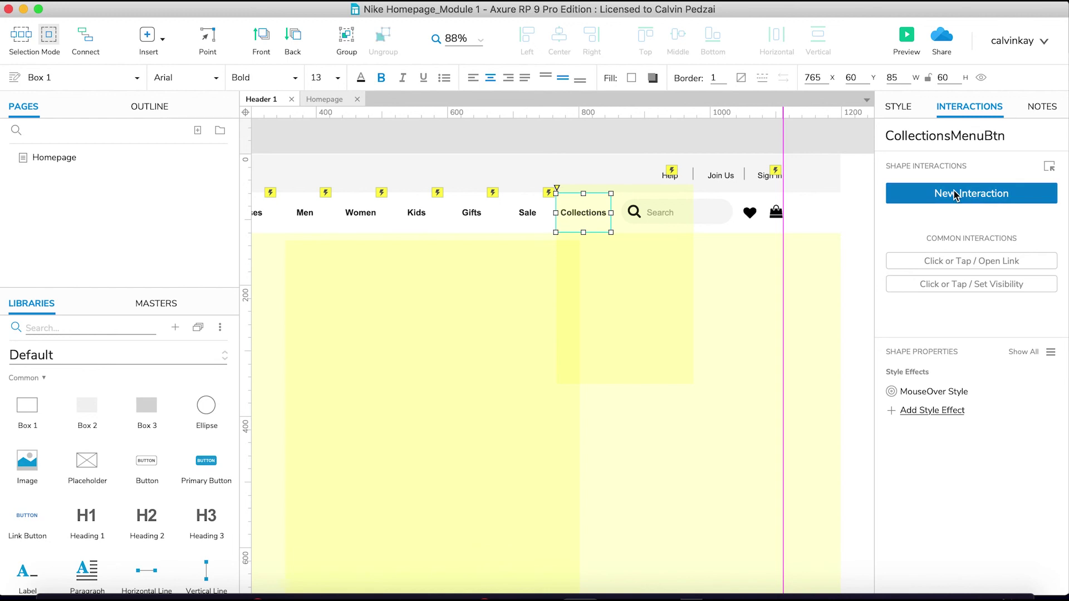
key(ctrl+v)
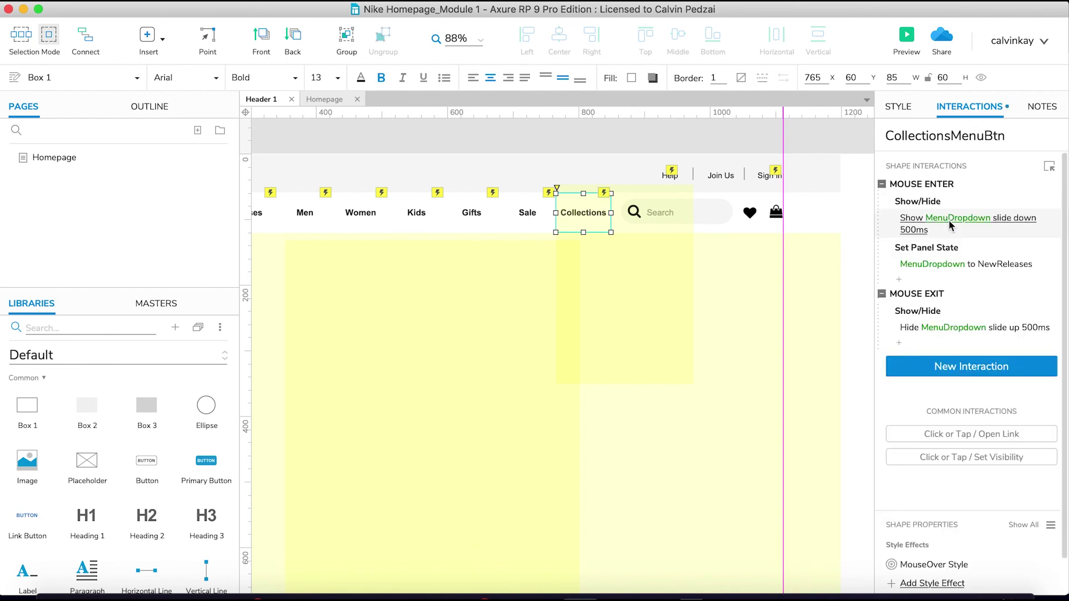
click(1001, 264)
click(938, 341)
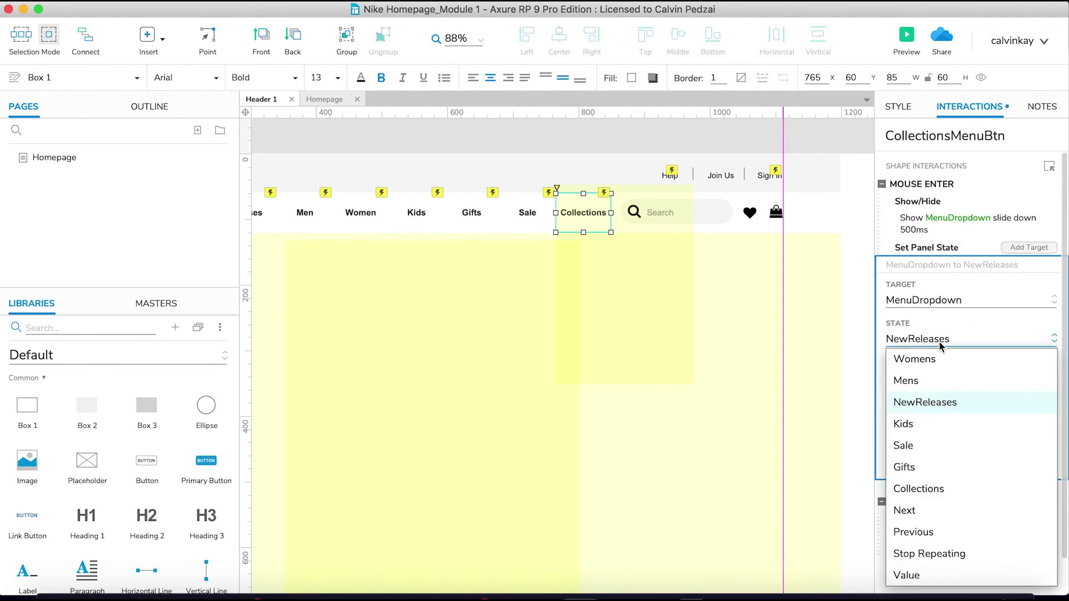
click(941, 490)
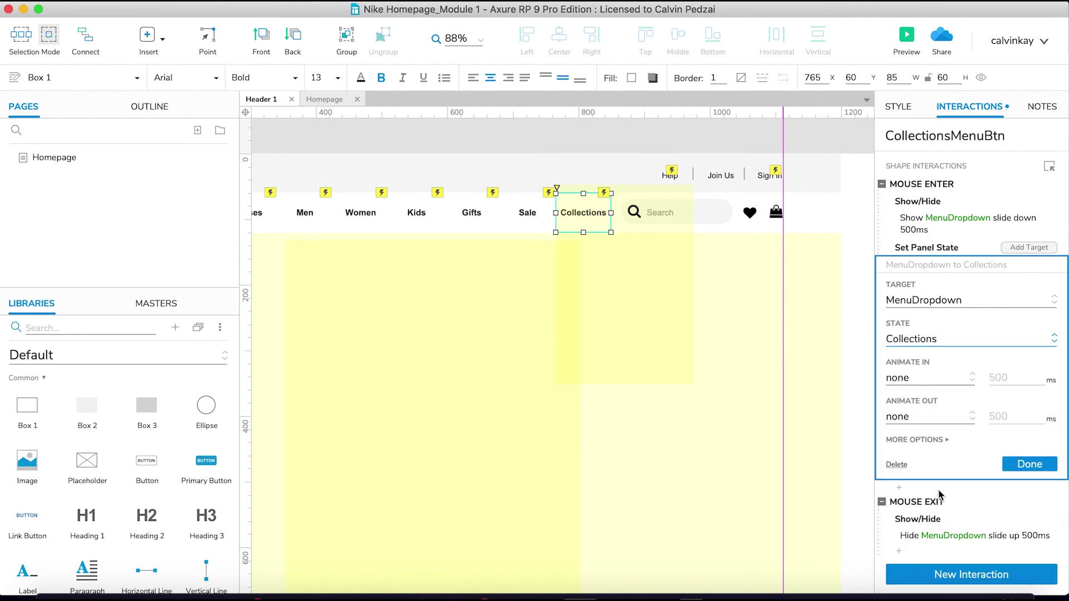
click(1035, 468)
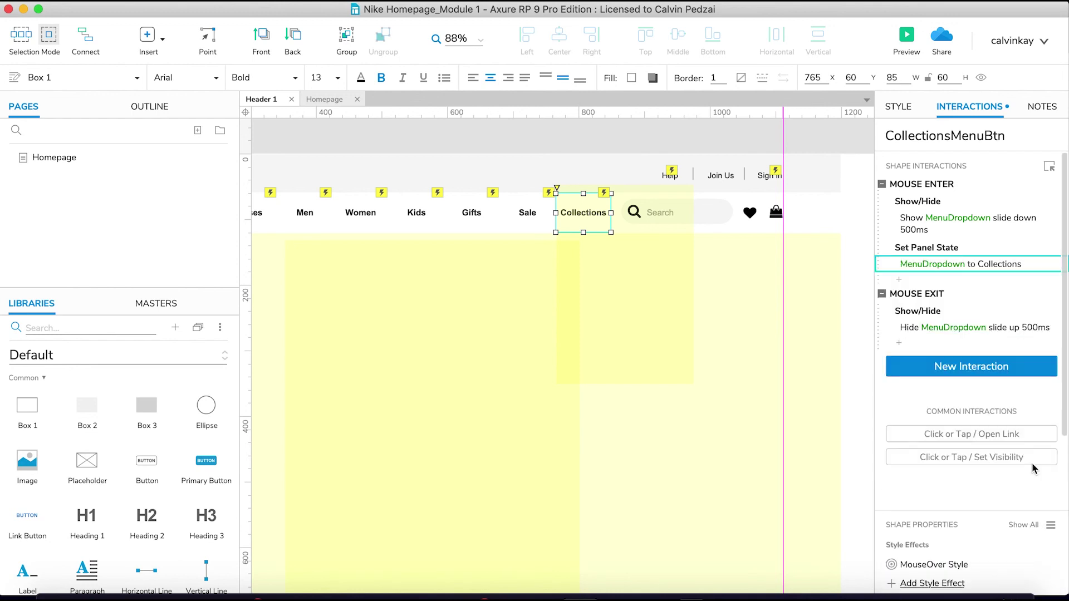
click(468, 133)
click(42, 159)
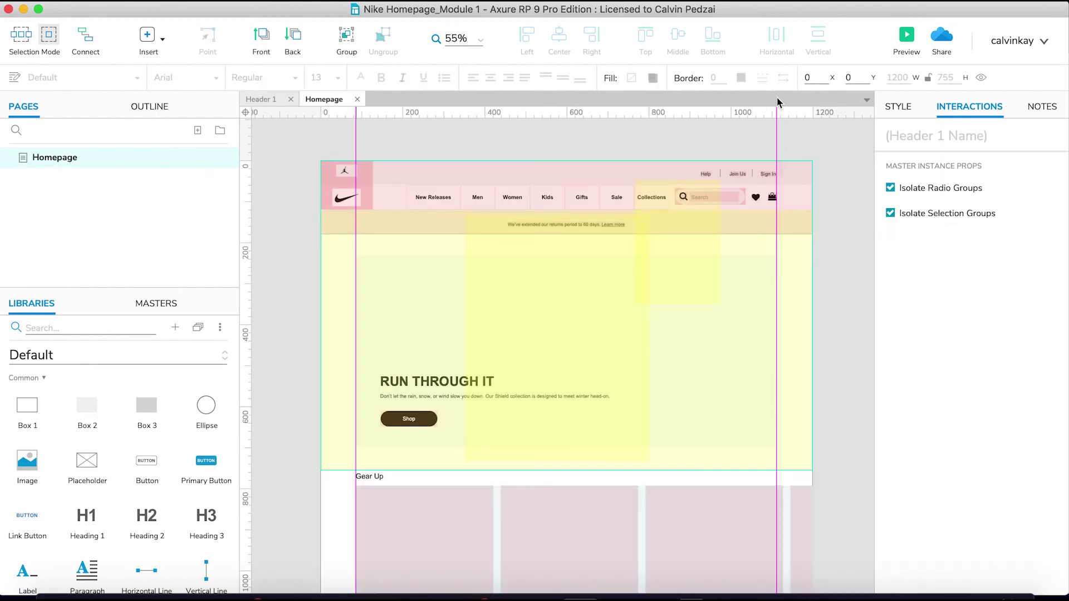
Step: Preview the homepage in Chrome, test the nav hover dropdowns, and return to the editor
click(906, 36)
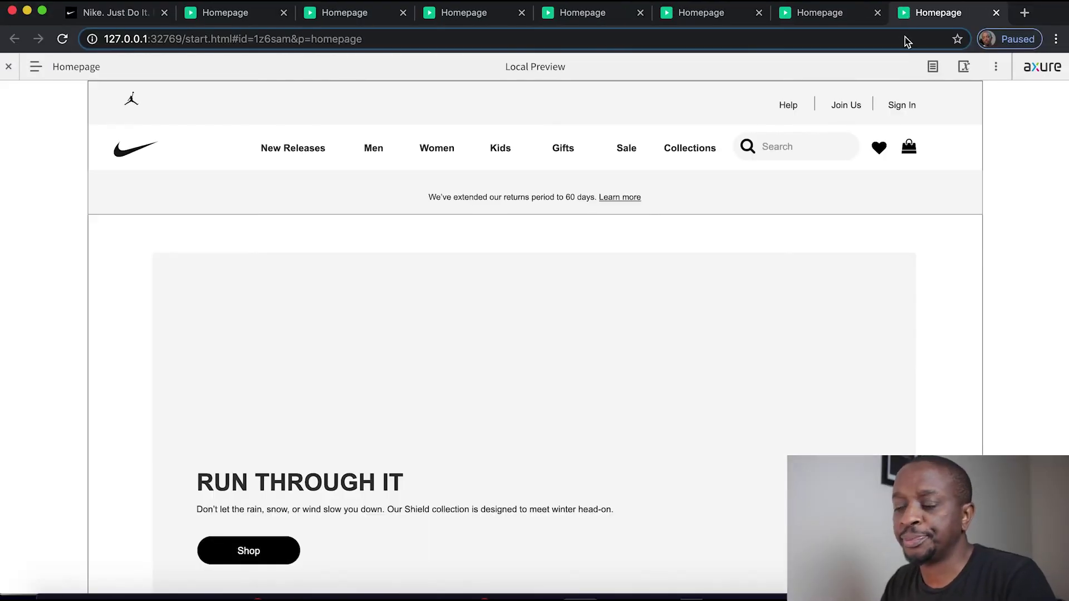
mouse_move(281, 142)
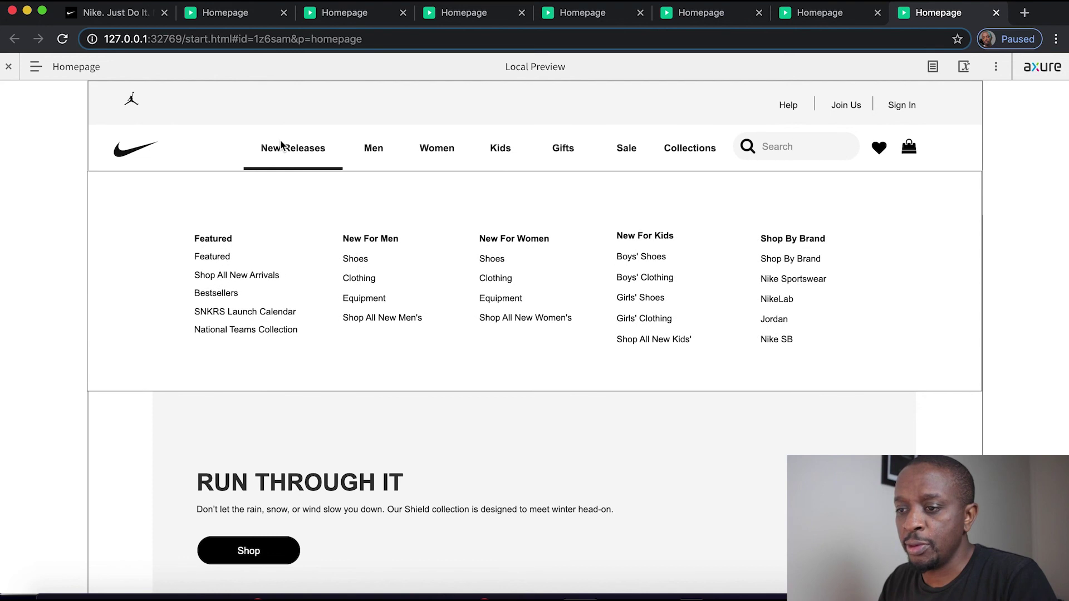
mouse_move(371, 151)
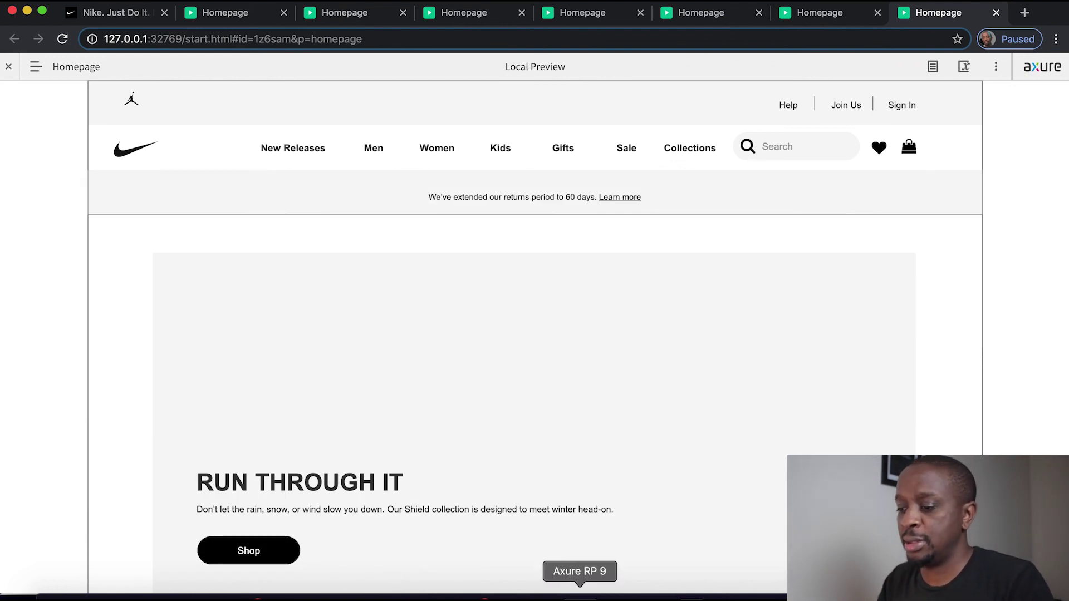
click(580, 591)
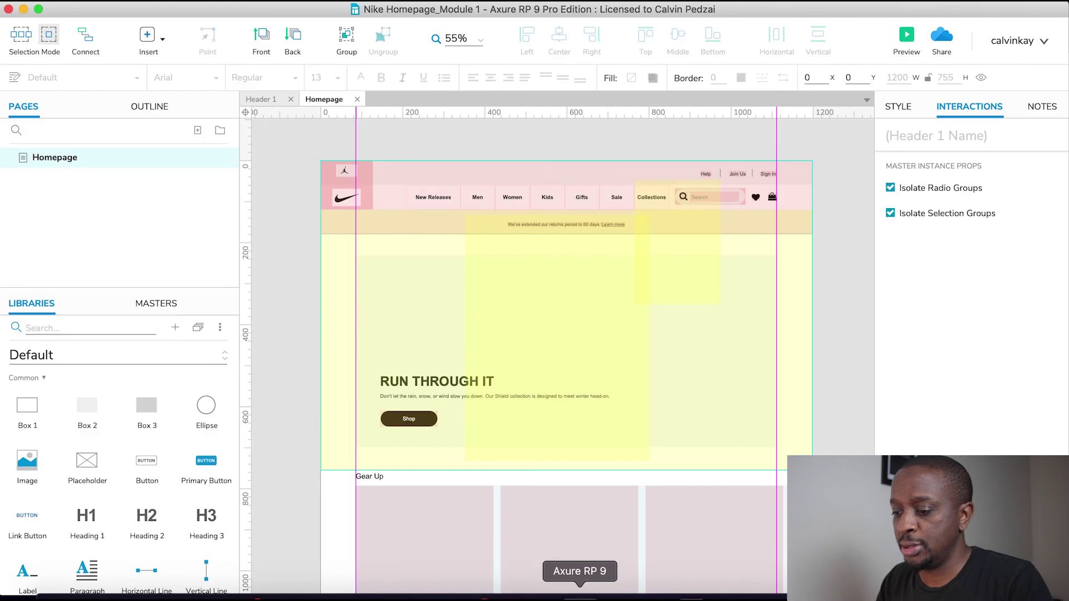
Step: In the header master, set the Collections button's Mouse Exit hide animation to none
double_click(511, 200)
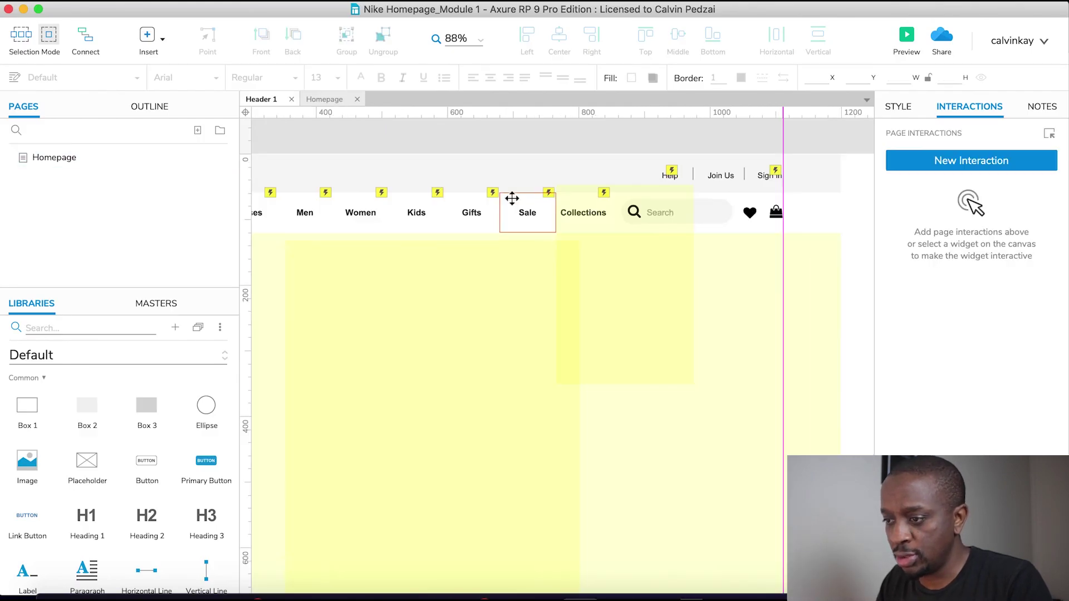
click(589, 212)
click(591, 218)
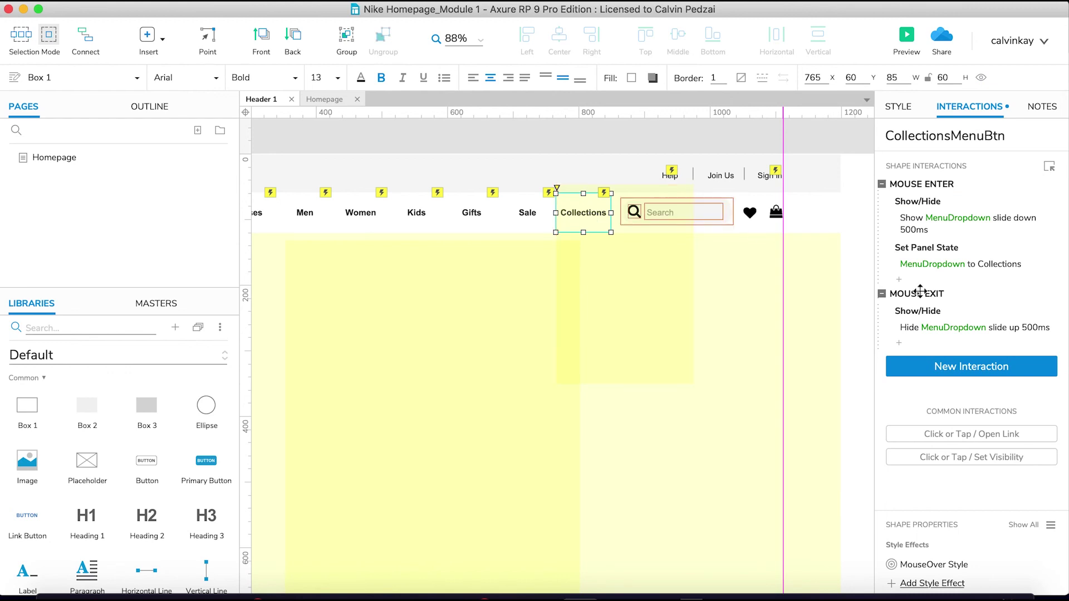
click(1007, 328)
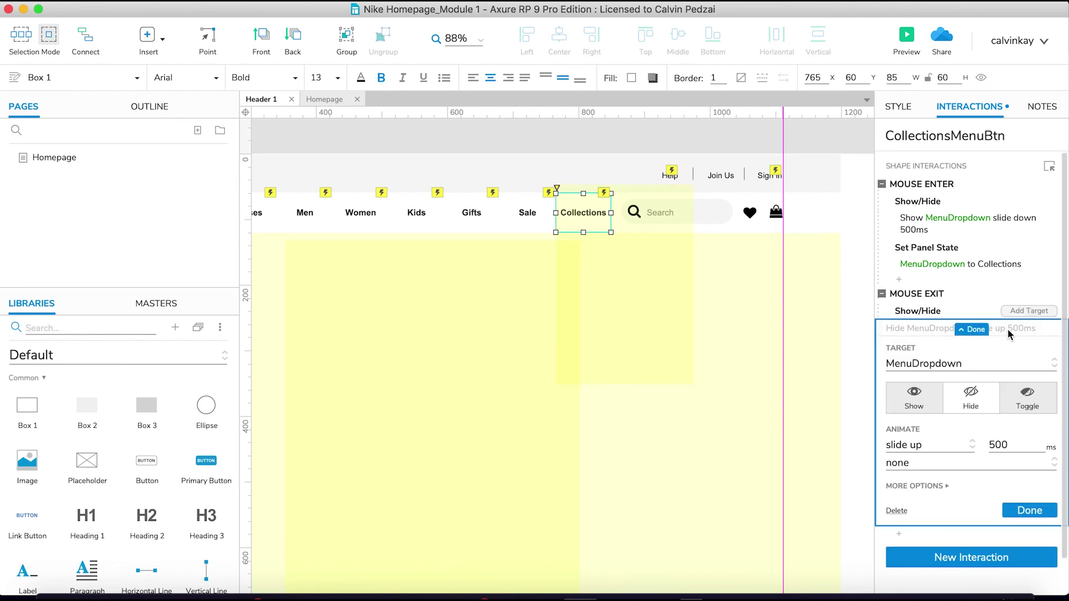
click(921, 447)
scroll(913, 462, up, 1)
click(906, 447)
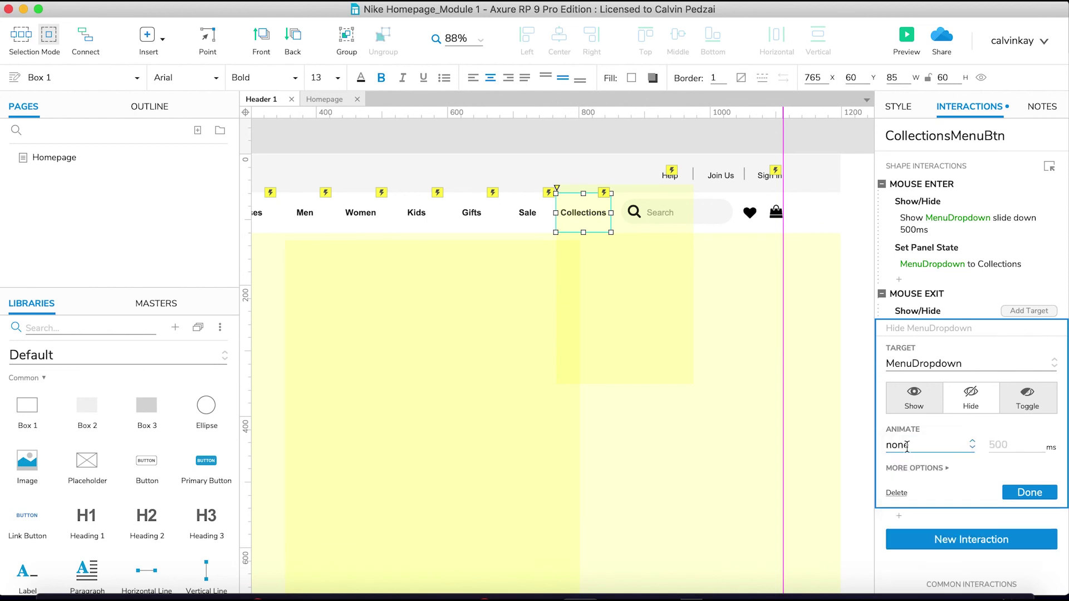
click(1029, 493)
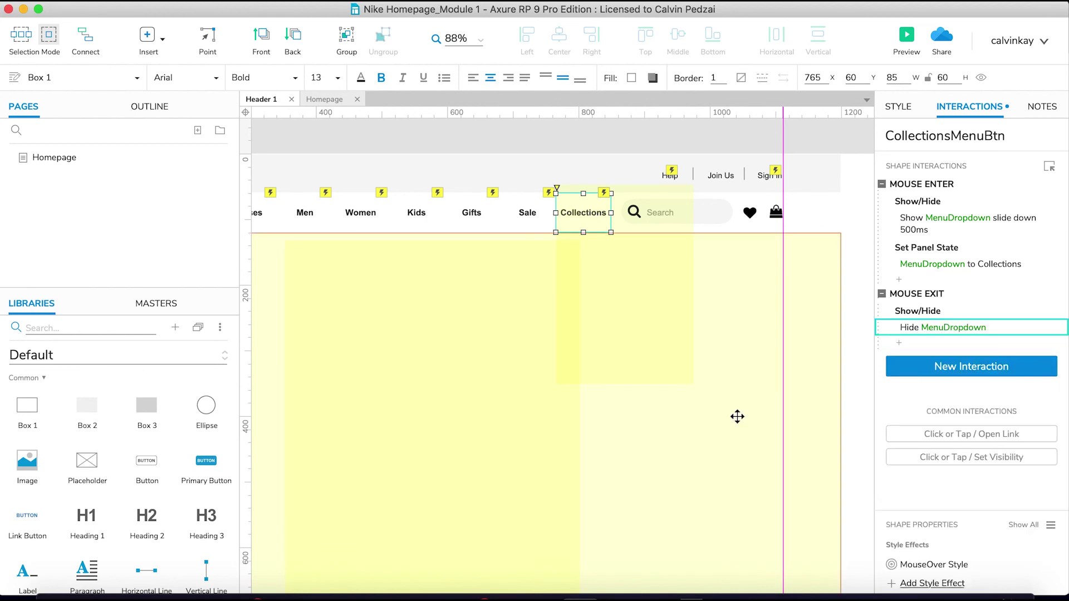
Step: Set the Sale button's Mouse Exit hide animation to none
click(526, 212)
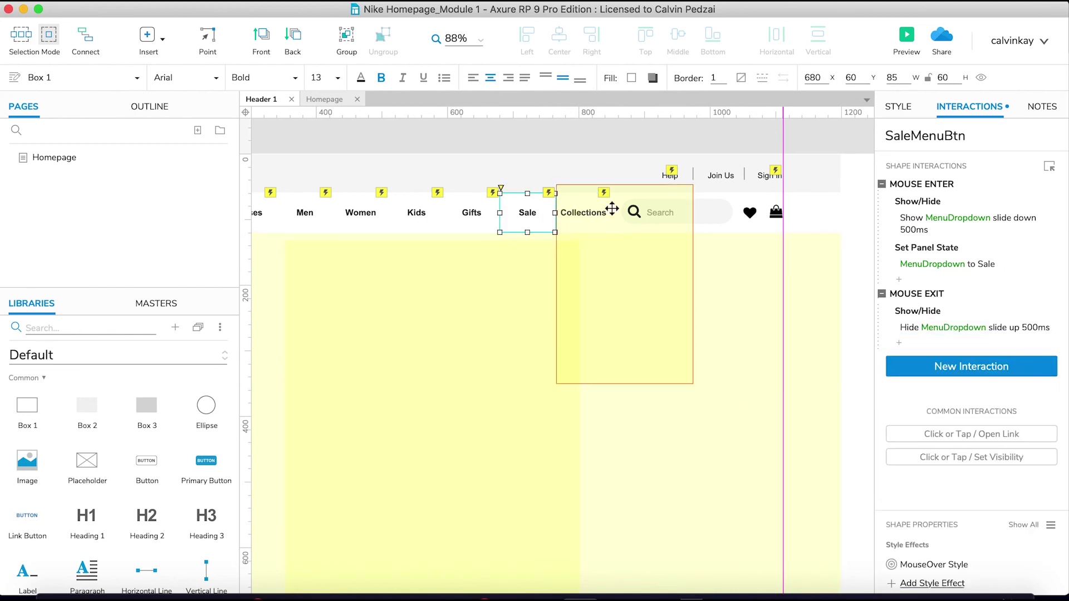
click(962, 329)
click(922, 448)
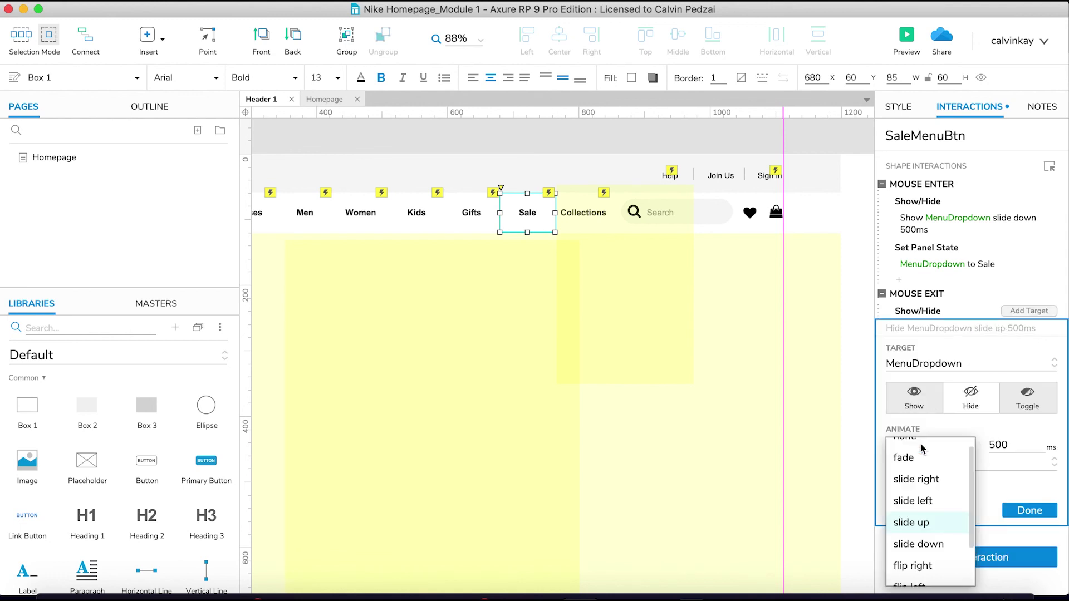
scroll(919, 451, up, 1)
click(918, 446)
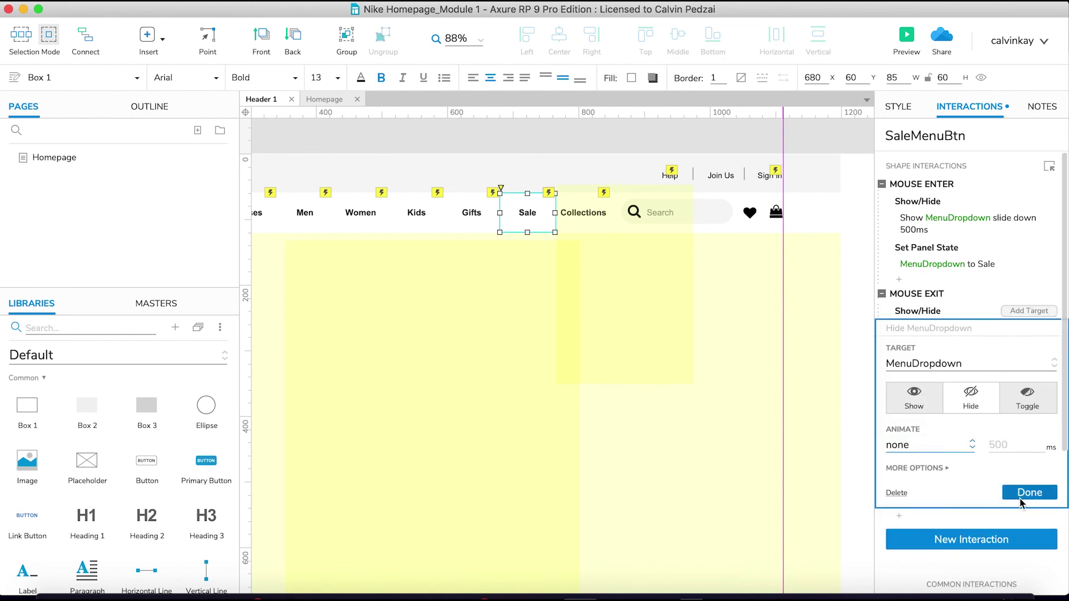
click(1028, 493)
Step: Remove the hide animation from the Gifts and Kids buttons' Mouse Exit actions
click(472, 212)
click(961, 329)
click(922, 449)
click(918, 446)
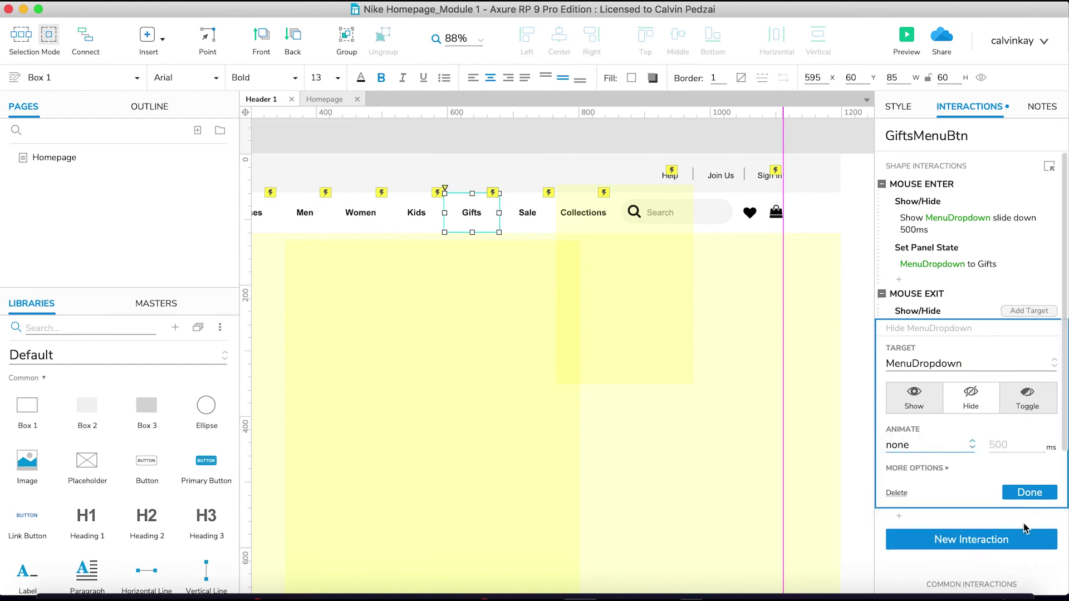
click(1028, 493)
click(416, 212)
click(962, 329)
click(922, 449)
click(917, 446)
click(1028, 493)
Step: Remove the hide animation from the Women and Men buttons' Mouse Exit actions
scroll(557, 334, left, 3)
click(472, 221)
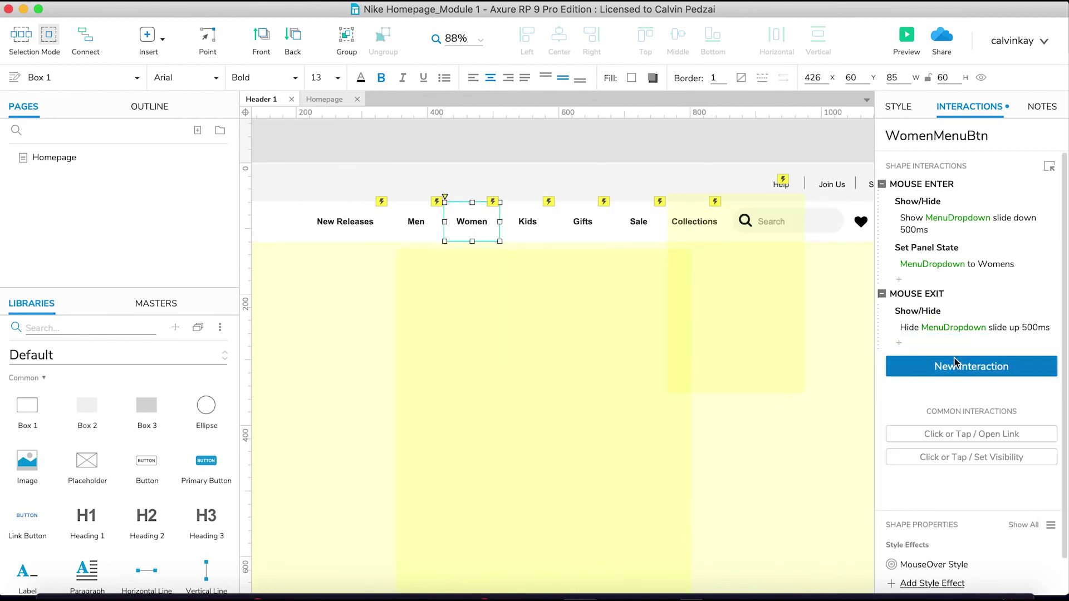
click(962, 328)
click(922, 449)
click(918, 447)
click(1027, 492)
click(416, 221)
click(962, 328)
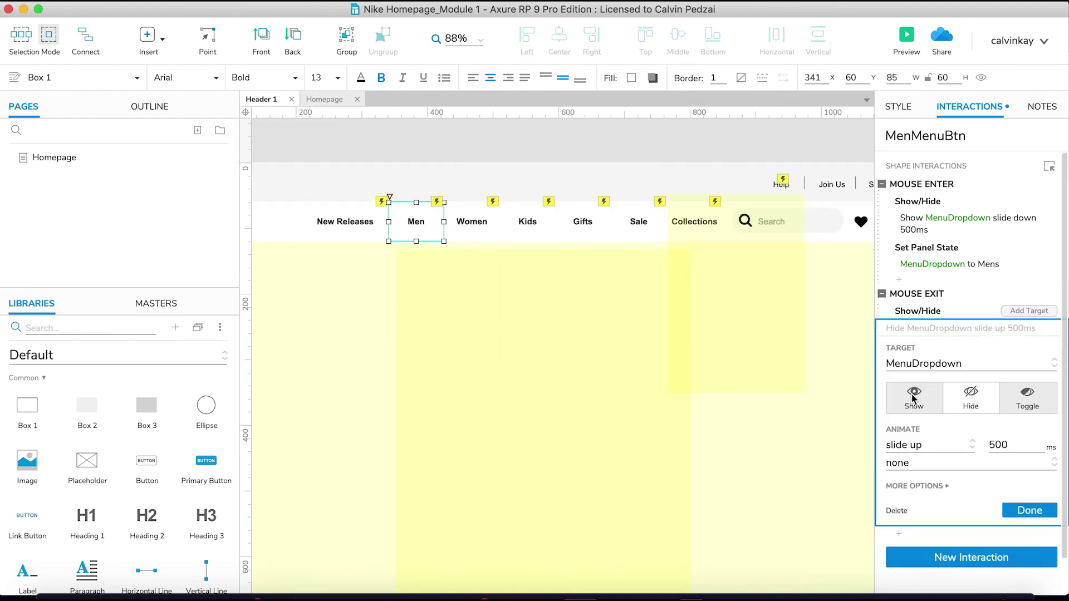
click(922, 449)
click(917, 446)
click(1027, 493)
Step: Set the New Releases button's Mouse Exit hide animation to none
click(345, 221)
click(962, 328)
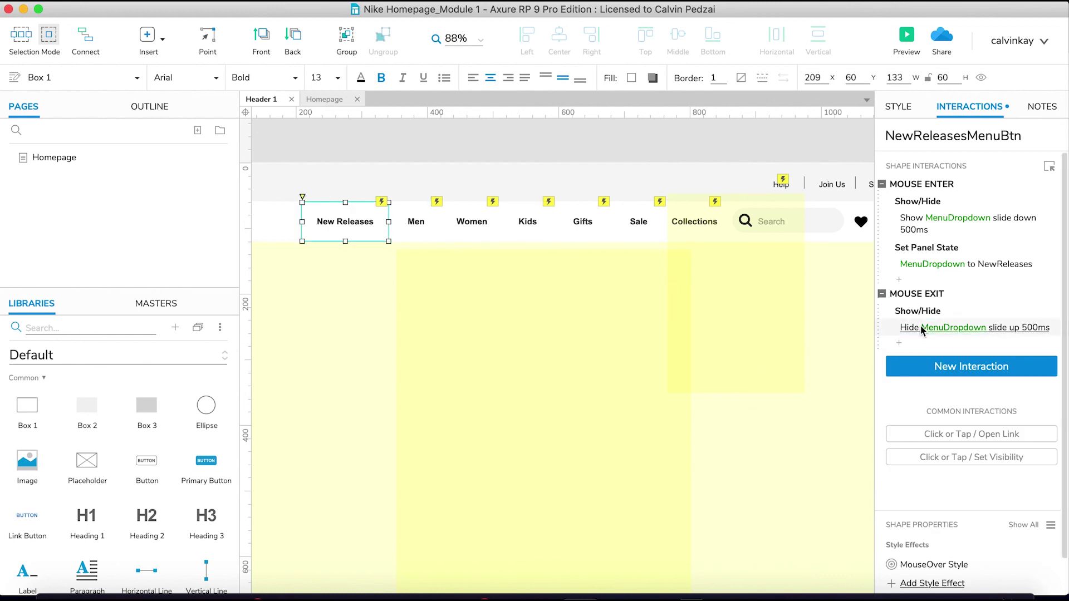
click(924, 445)
click(902, 449)
click(1030, 510)
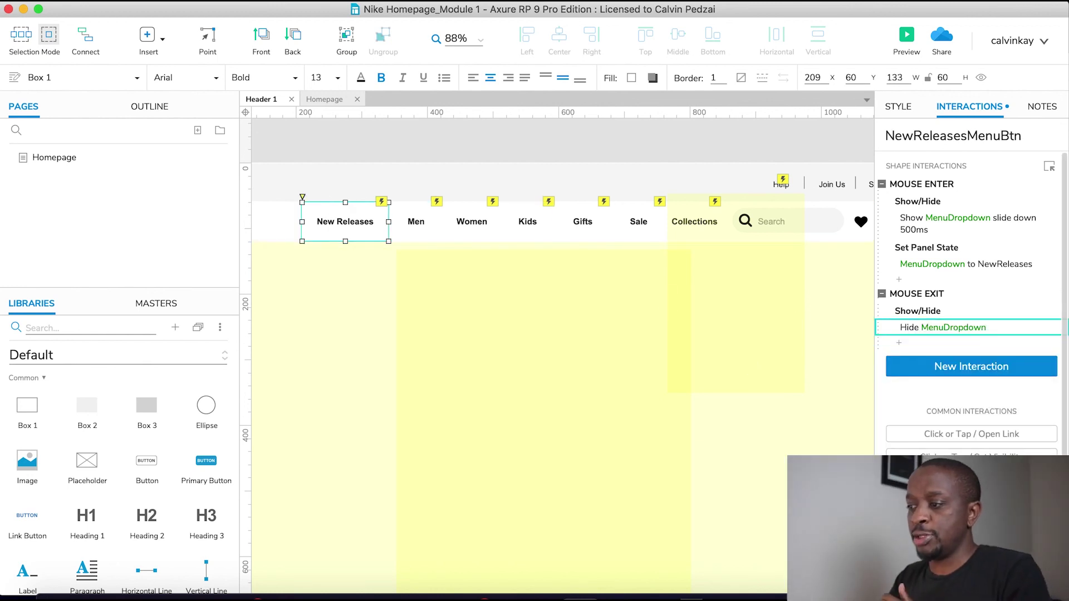
Step: Return to the Homepage page and launch a fresh browser preview
click(585, 250)
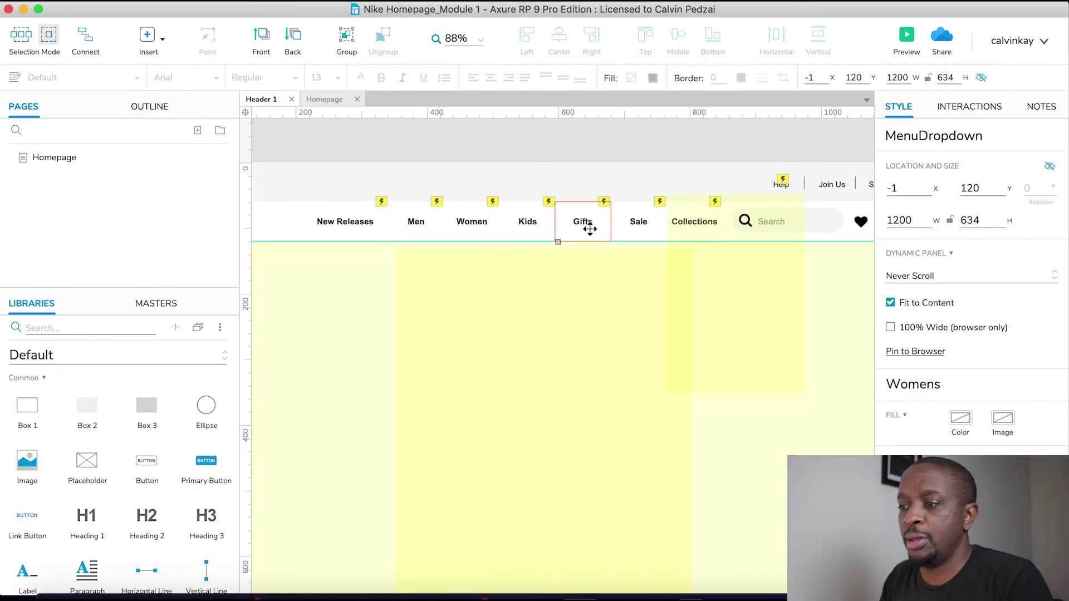
click(426, 143)
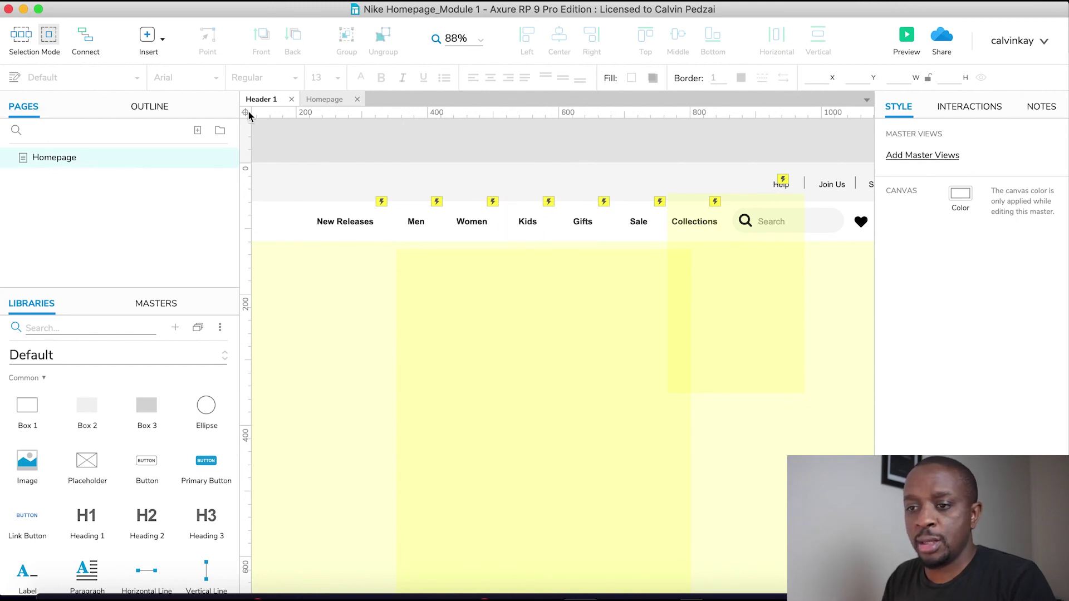
key(ctrl+Tab)
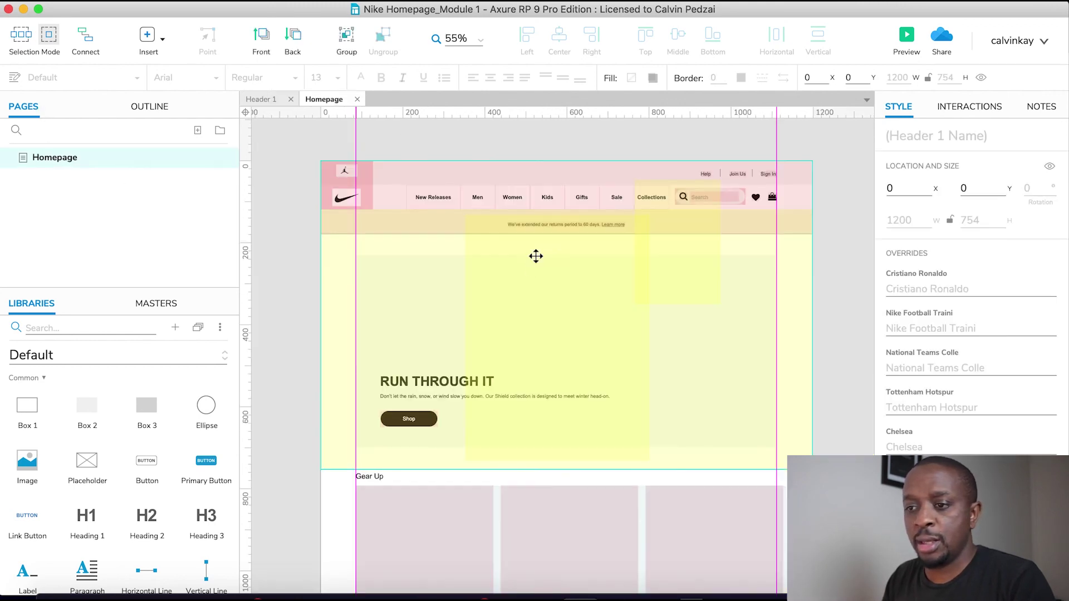
click(908, 36)
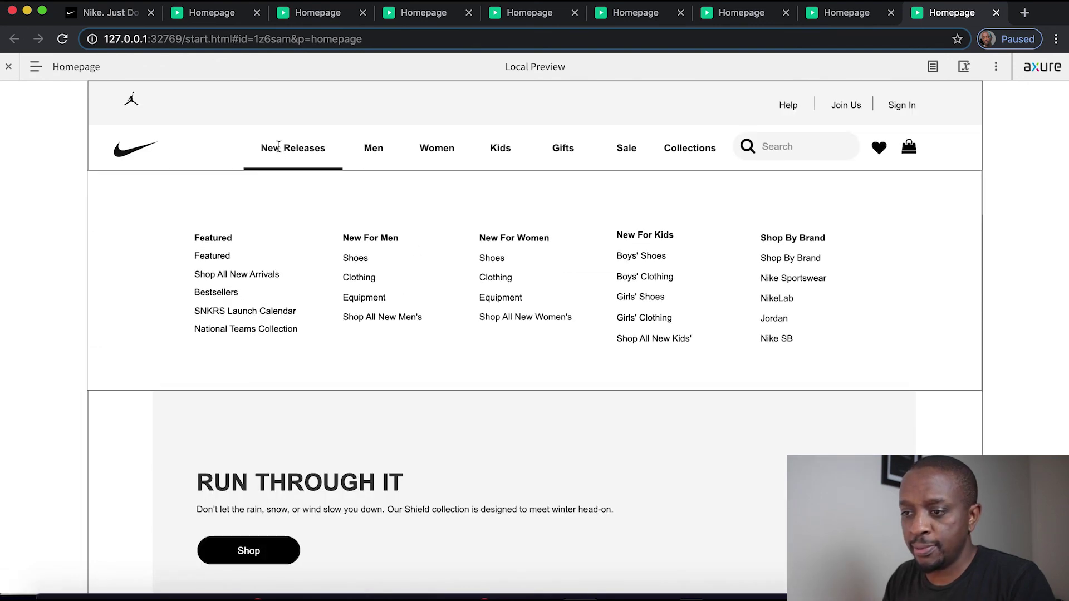
Step: Hover Women, Gifts and Collections in the preview to confirm each matching mega menu appears
mouse_move(425, 147)
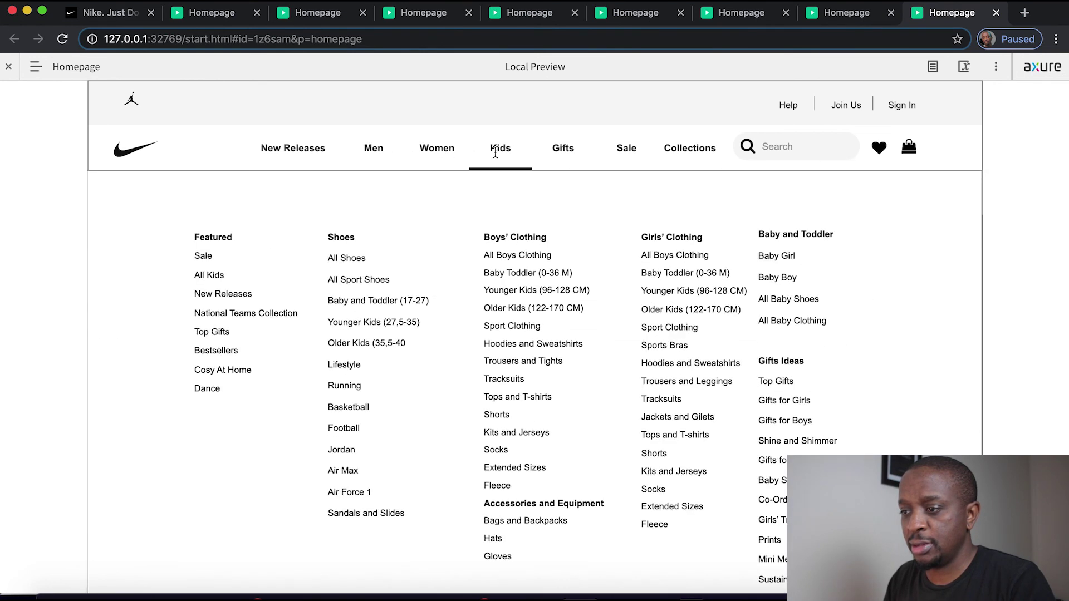
mouse_move(582, 151)
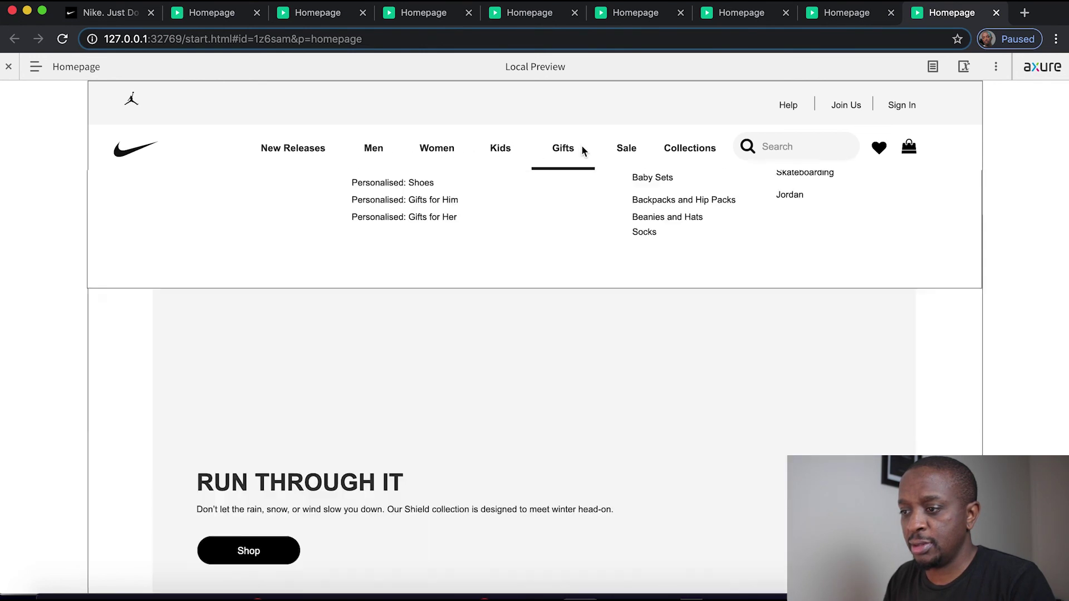
mouse_move(676, 145)
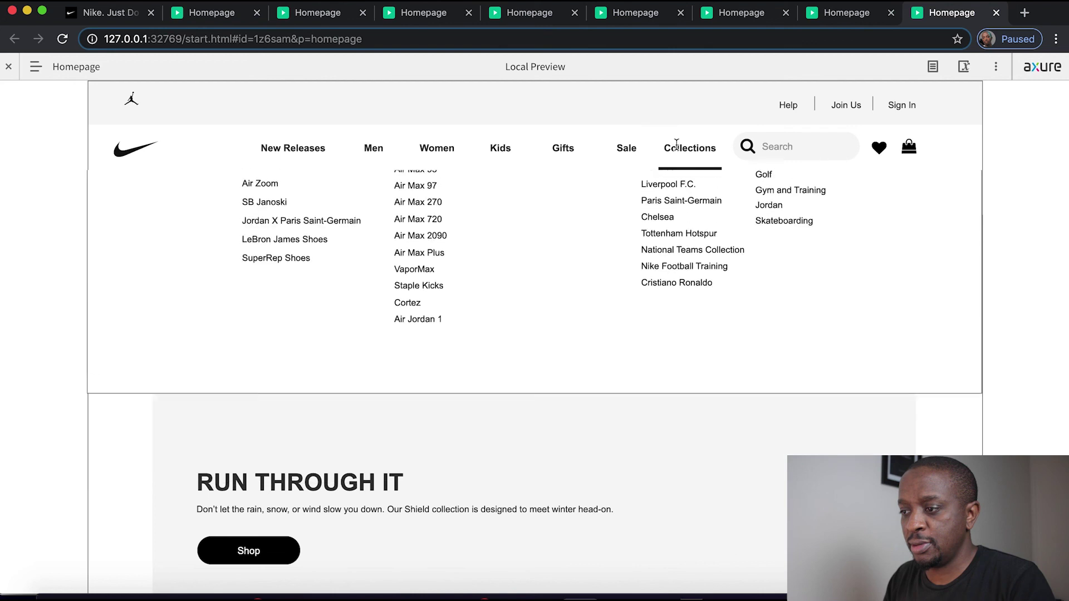